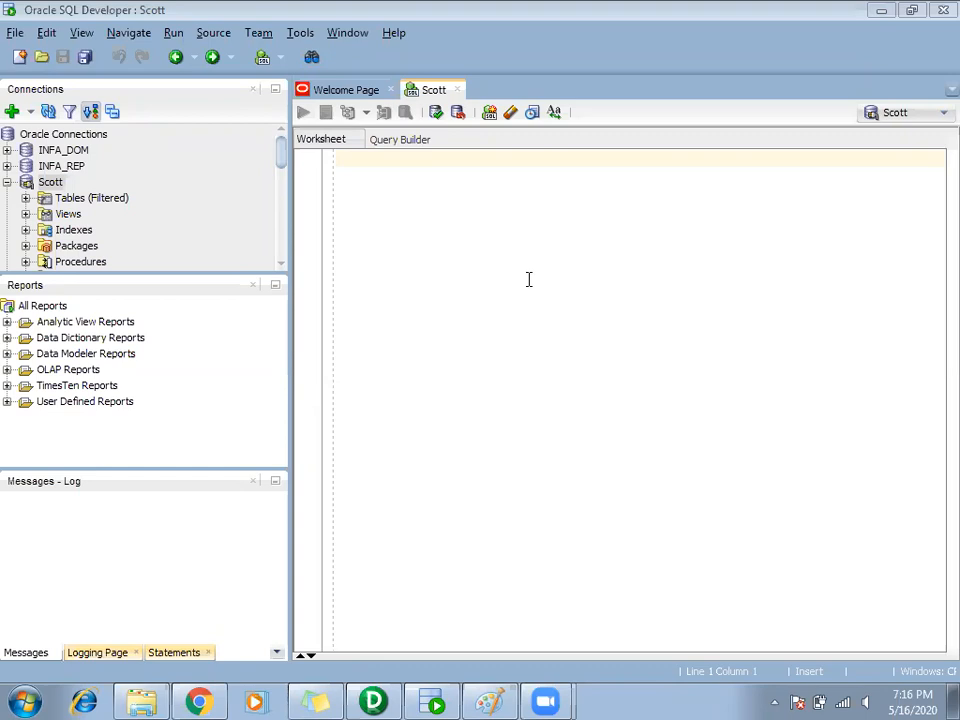
Open the Mar2020_Batch folder in PowerCenter Designer and arrange all objects of the displayed mapping as icons
{"action": "left_click", "coordinate": [953, 700]}
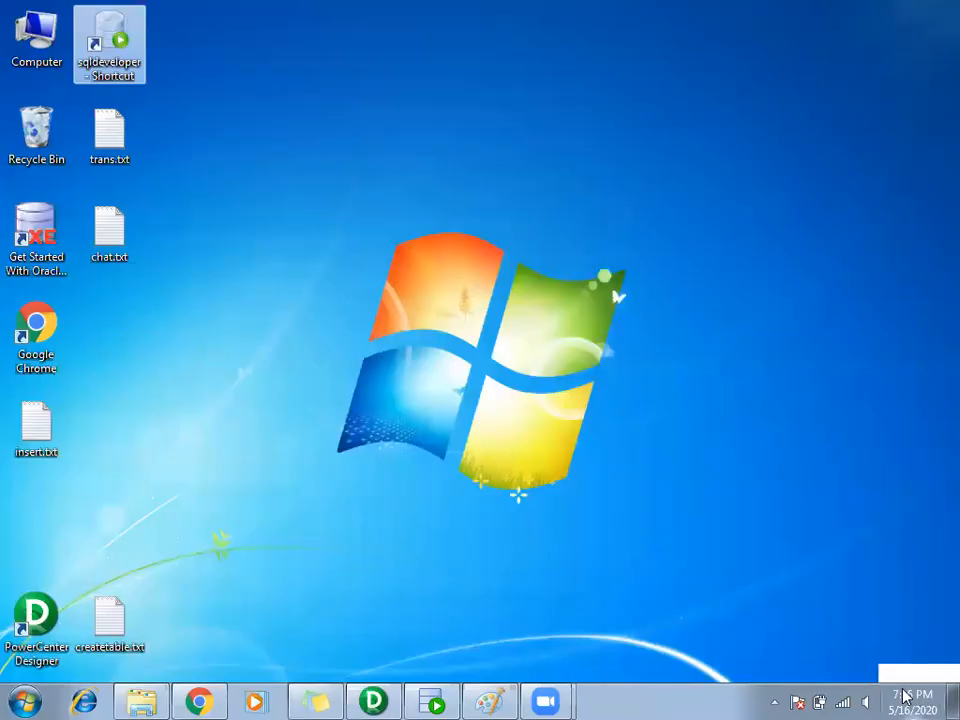
{"action": "left_click", "coordinate": [868, 556]}
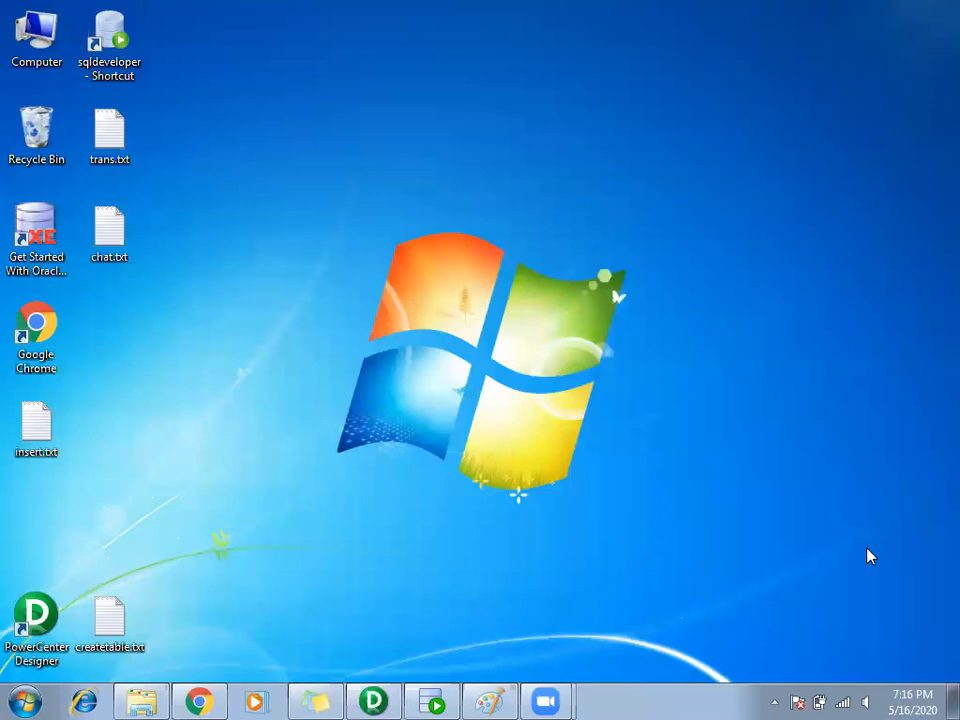
{"action": "left_click", "coordinate": [386, 700]}
{"action": "right_click", "coordinate": [135, 163]}
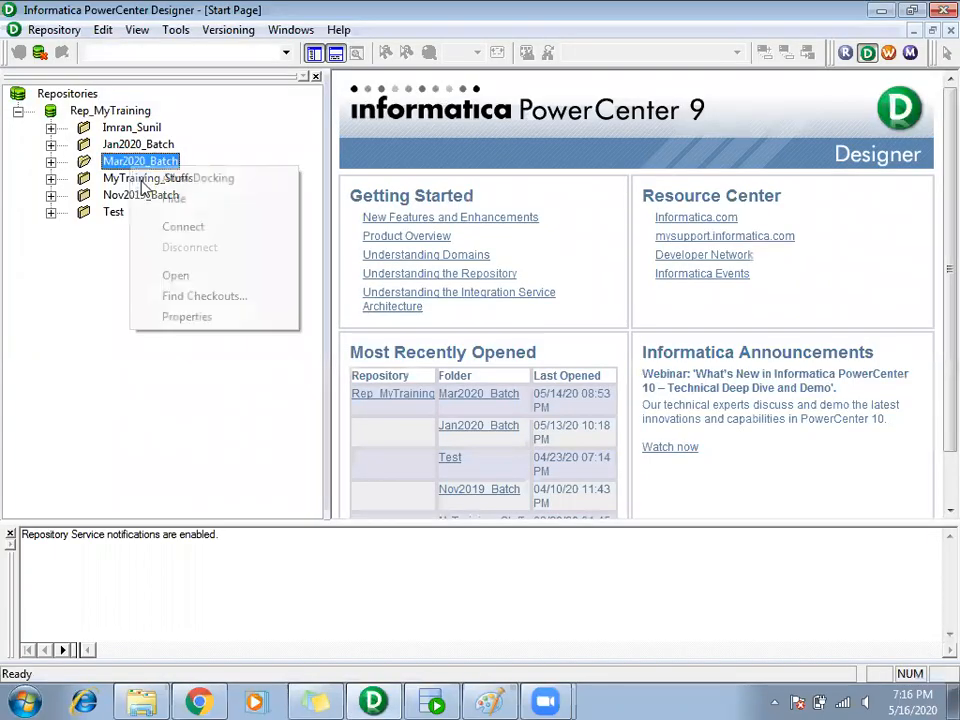
{"action": "left_click", "coordinate": [176, 276]}
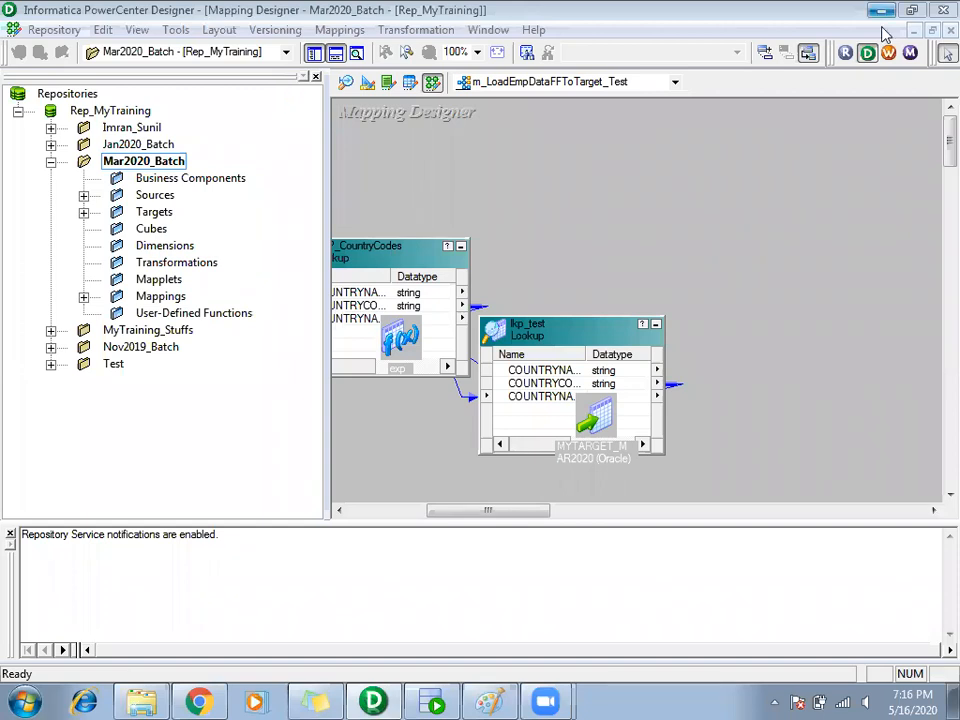
{"action": "right_click", "coordinate": [574, 188]}
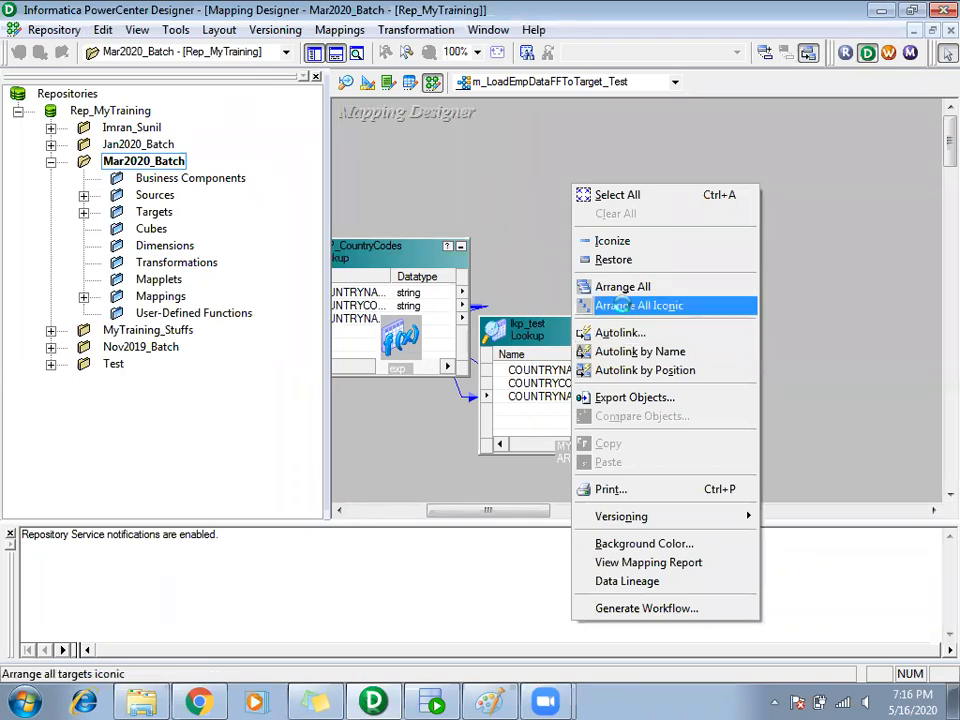
{"action": "left_click", "coordinate": [626, 308]}
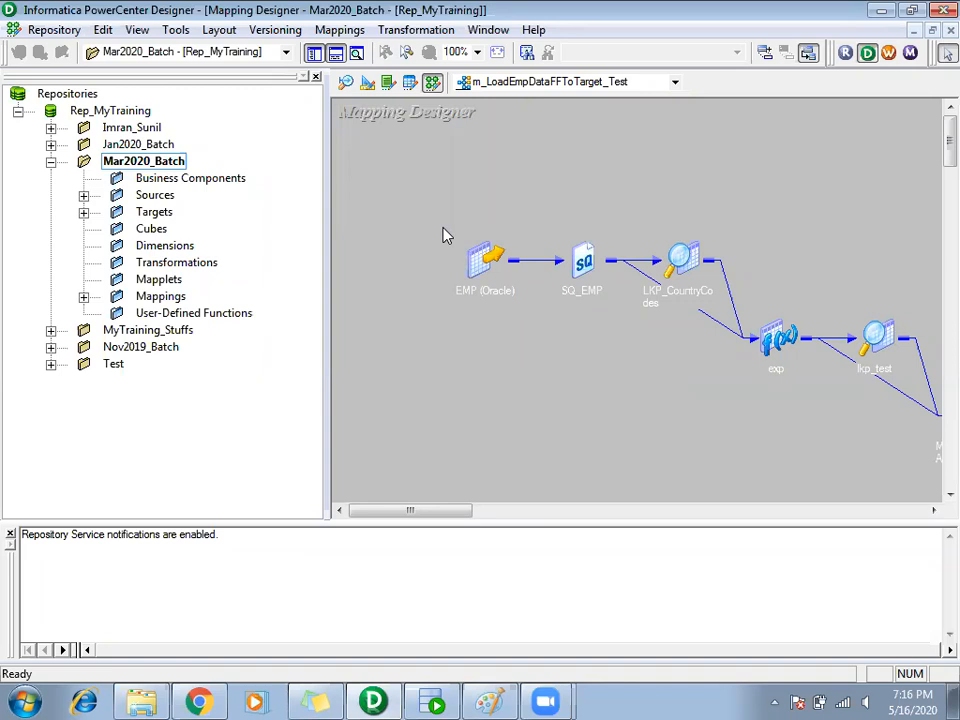
Switch to the IndirectFileLoad.png image in Paint and draw pencil lines below and on both sides of the Indirect File Loading heading
{"action": "mouse_move", "coordinate": [481, 700]}
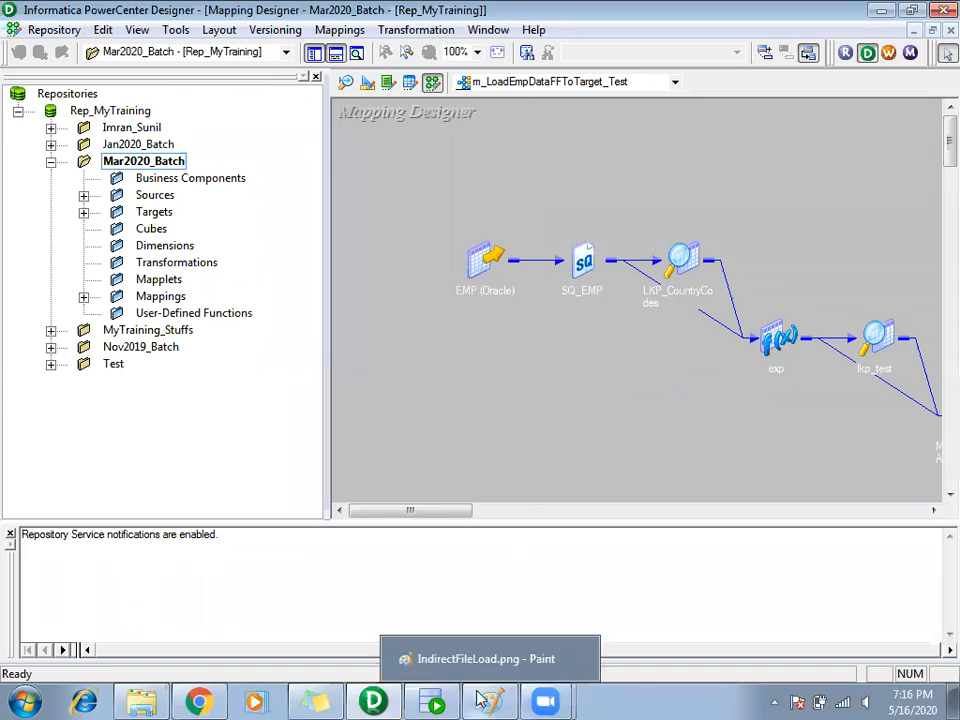
{"action": "left_click", "coordinate": [465, 642]}
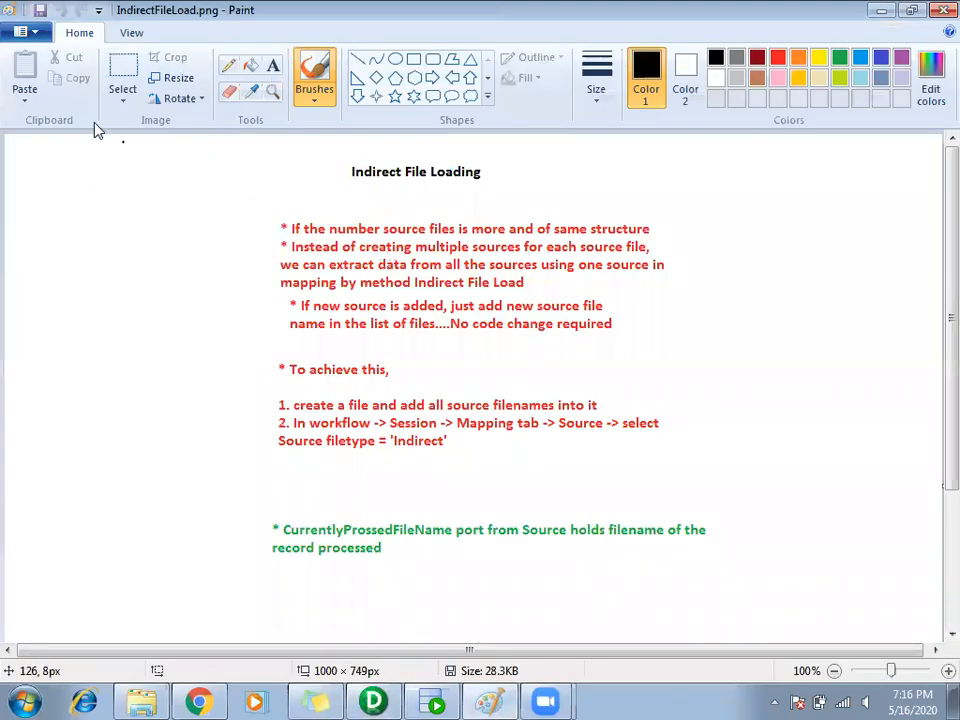
{"action": "left_click", "coordinate": [228, 65]}
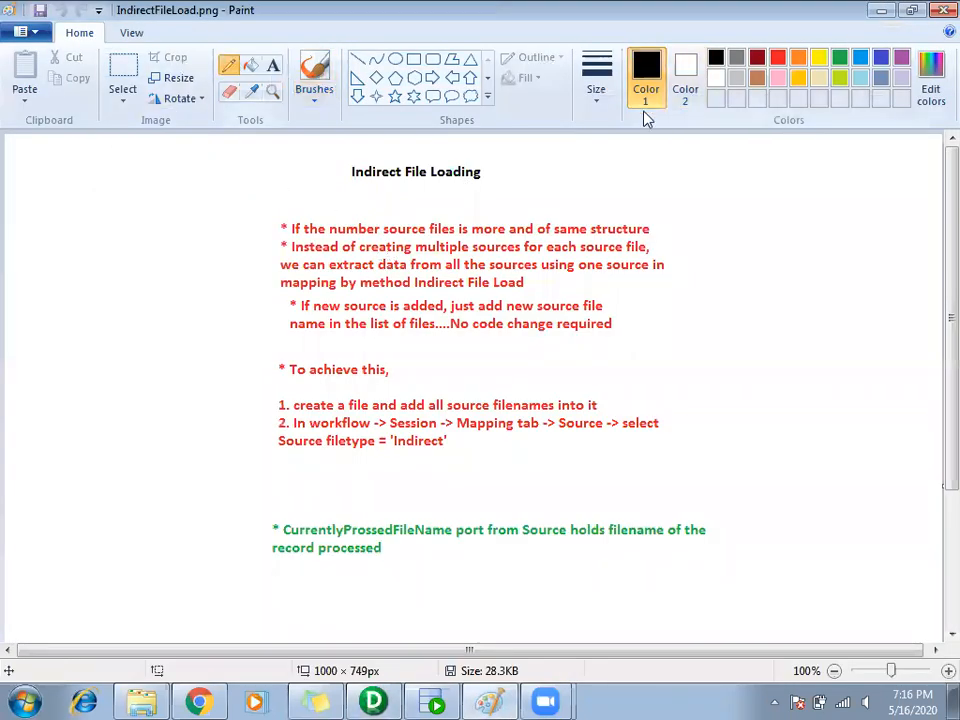
{"action": "left_click", "coordinate": [608, 105]}
{"action": "left_click", "coordinate": [651, 213]}
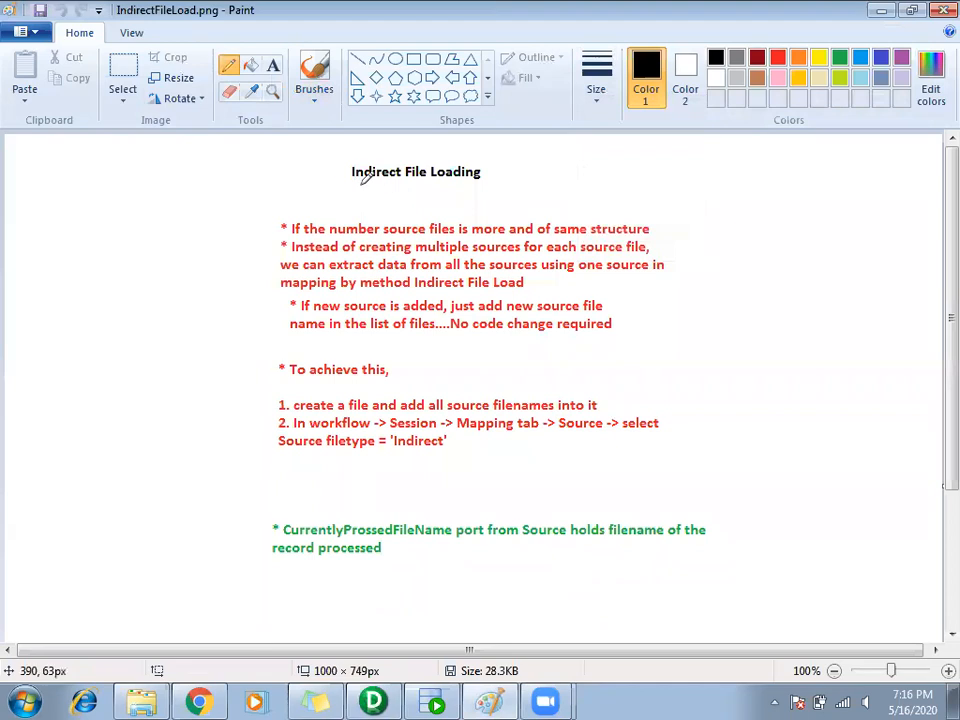
{"action": "left_click_drag", "start_coordinate": [340, 185], "coordinate": [508, 190]}
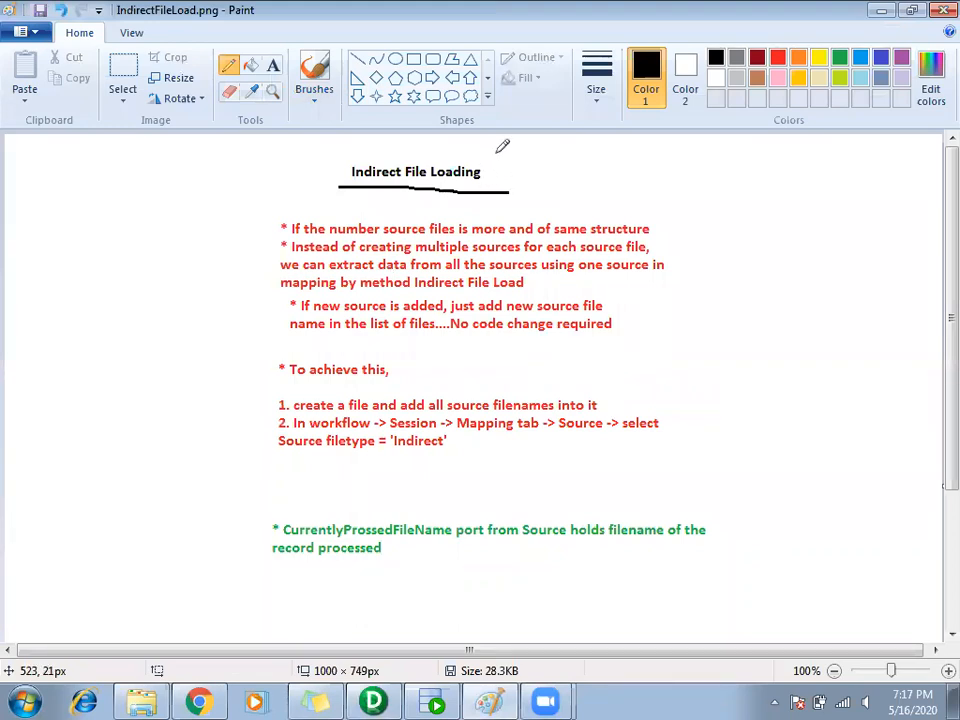
{"action": "left_click_drag", "start_coordinate": [497, 152], "coordinate": [501, 222]}
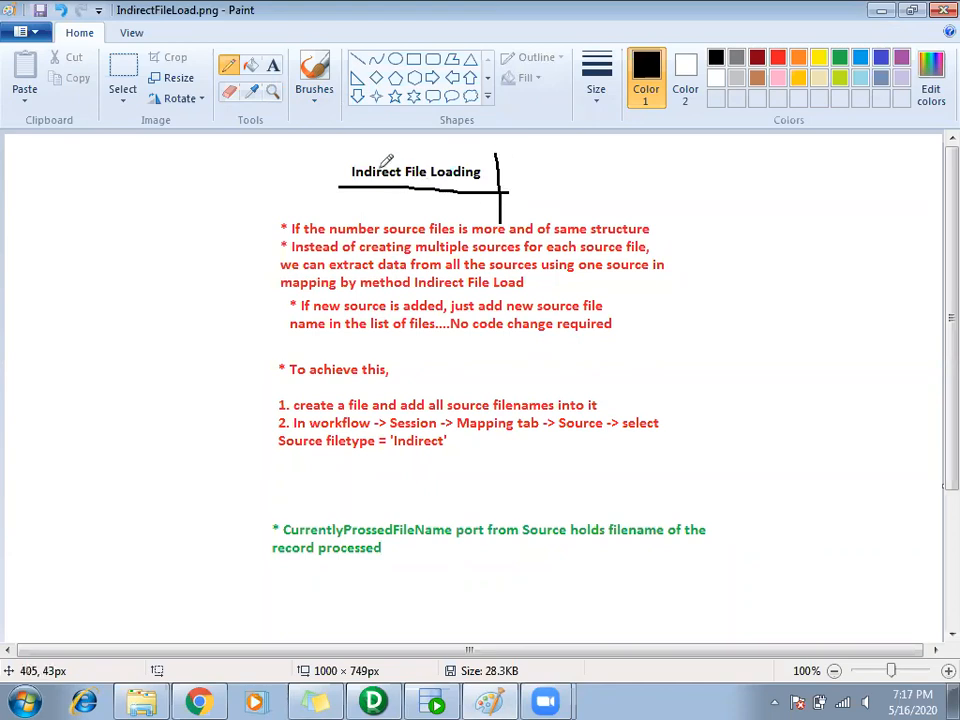
{"action": "left_click_drag", "start_coordinate": [341, 162], "coordinate": [342, 199]}
Open a new Paint window and brush a tall source box at the canvas's left with the handwritten label SRC above it
{"action": "left_click", "coordinate": [10, 692]}
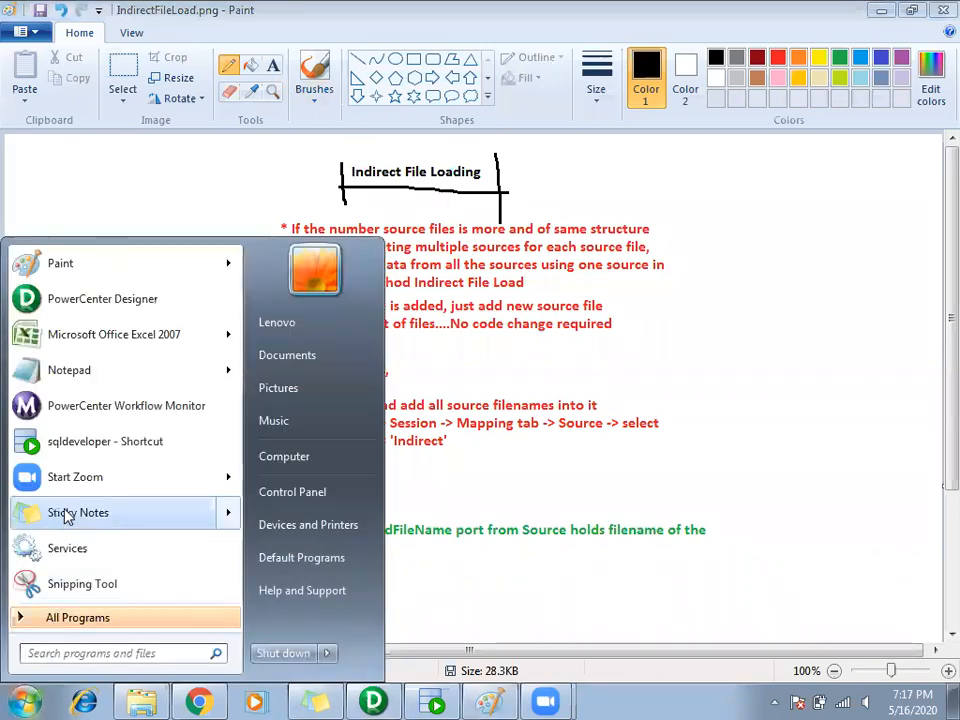
{"action": "left_click", "coordinate": [61, 265]}
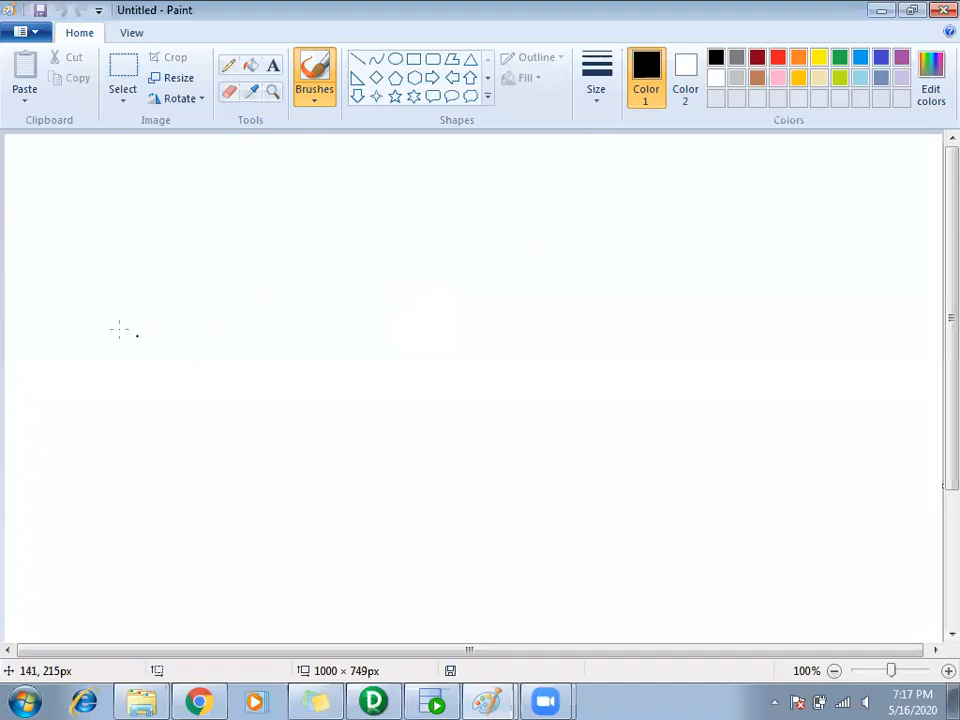
{"action": "left_click_drag", "start_coordinate": [51, 257], "coordinate": [54, 428]}
{"action": "mouse_move", "coordinate": [53, 257]}
{"action": "left_mouse_down"}
{"action": "mouse_move", "coordinate": [121, 257]}
{"action": "mouse_move", "coordinate": [90, 418]}
{"action": "mouse_move", "coordinate": [54, 421]}
{"action": "left_mouse_up"}
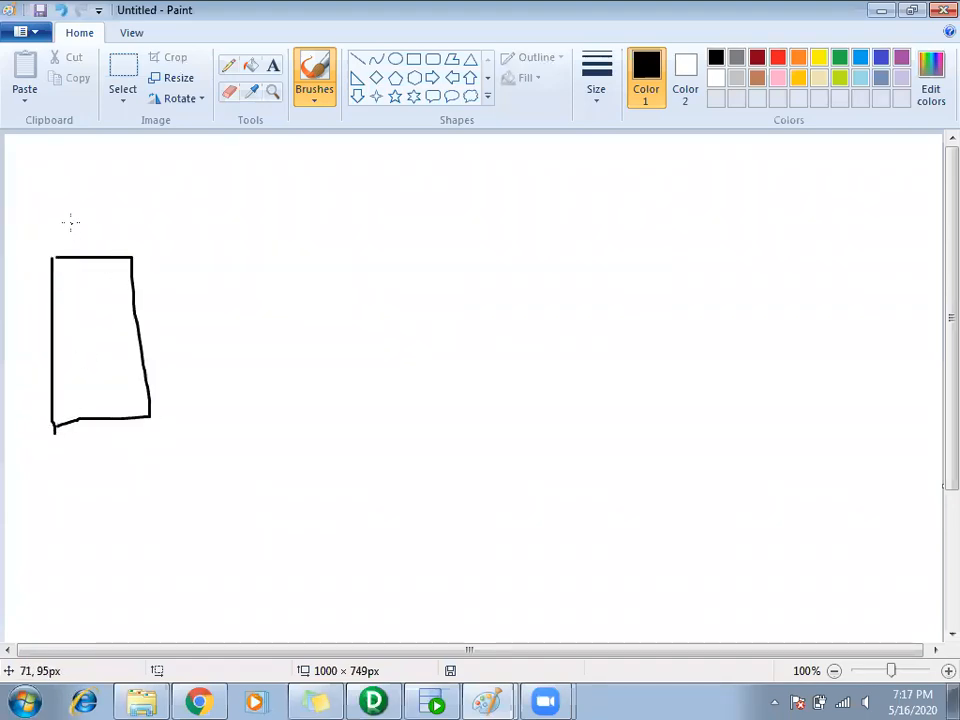
{"action": "left_click_drag", "start_coordinate": [71, 206], "coordinate": [21, 256]}
{"action": "left_click_drag", "start_coordinate": [99, 214], "coordinate": [72, 228]}
{"action": "mouse_move", "coordinate": [145, 218]}
{"action": "left_mouse_down"}
{"action": "mouse_move", "coordinate": [133, 218]}
{"action": "mouse_move", "coordinate": [145, 262]}
{"action": "left_mouse_up"}
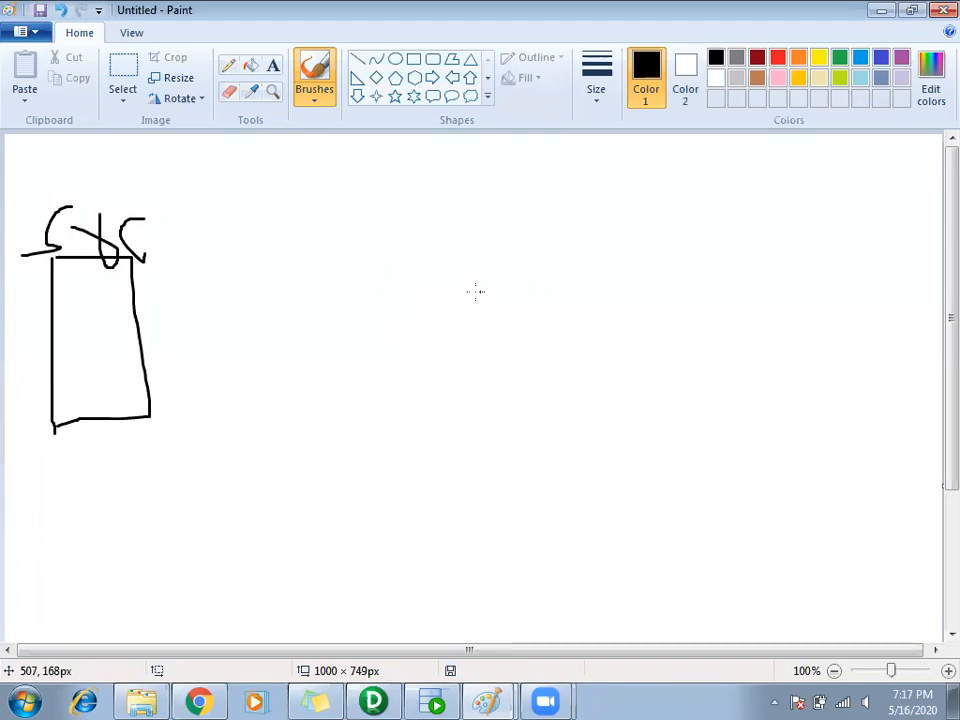
Draw four lines fanning out from one point near the middle of the canvas towards its right side
{"action": "left_click_drag", "start_coordinate": [469, 311], "coordinate": [797, 140]}
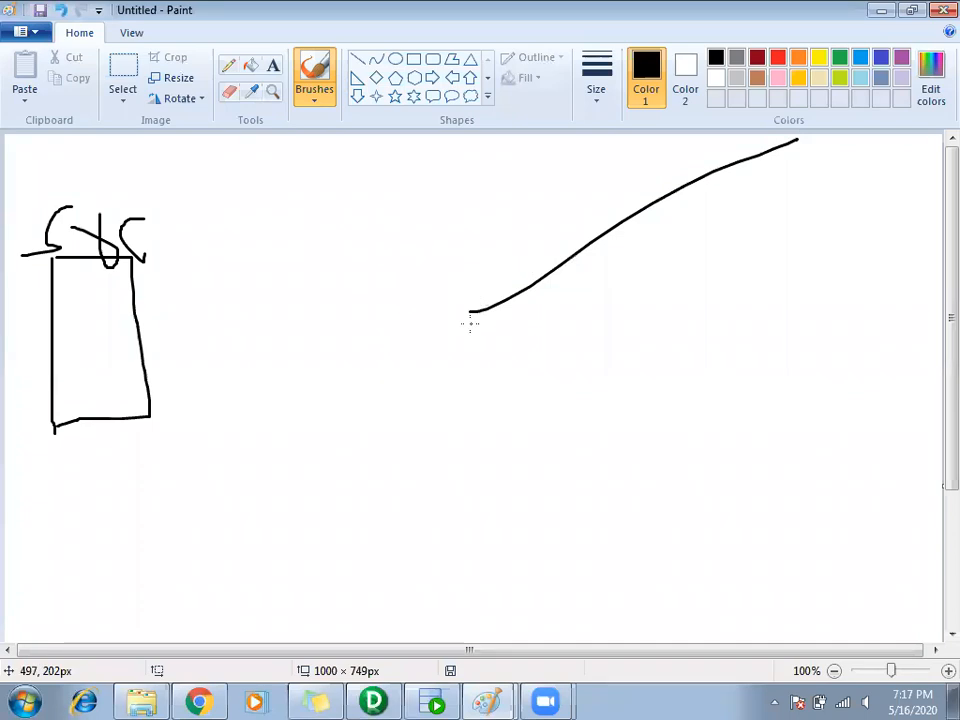
{"action": "left_click_drag", "start_coordinate": [469, 321], "coordinate": [844, 297]}
{"action": "left_click_drag", "start_coordinate": [469, 323], "coordinate": [795, 443]}
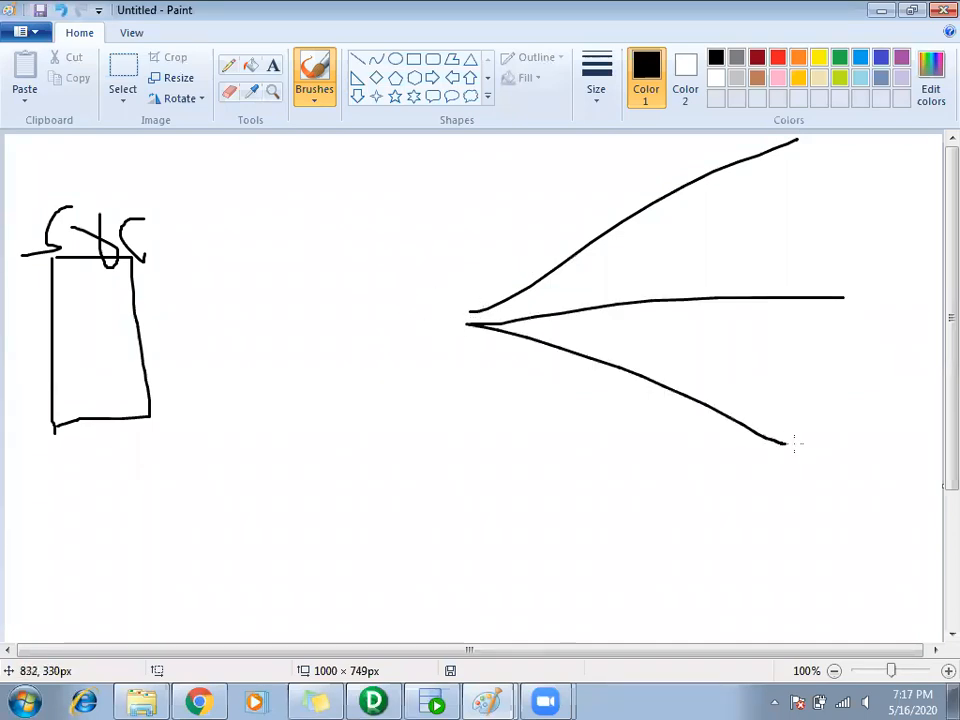
{"action": "mouse_move", "coordinate": [470, 326]}
{"action": "left_mouse_down"}
{"action": "mouse_move", "coordinate": [755, 569]}
{"action": "mouse_move", "coordinate": [769, 592]}
{"action": "left_mouse_up"}
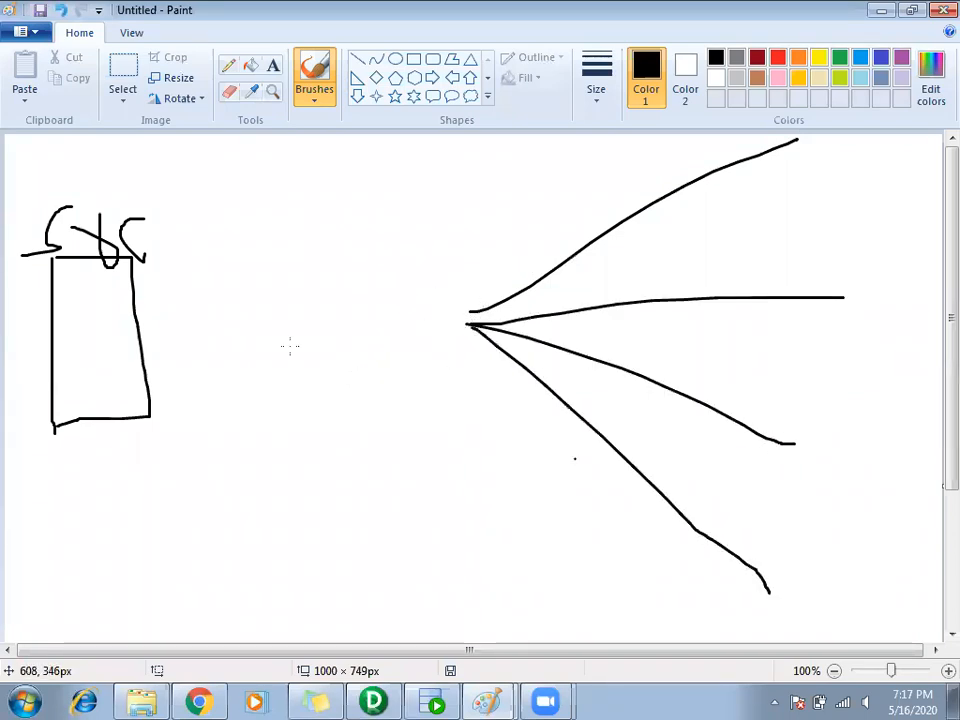
Draw an arrow from the source box to a new box labelled TC, and an arc across the fanned output lines
{"action": "mouse_move", "coordinate": [140, 339]}
{"action": "left_mouse_down"}
{"action": "mouse_move", "coordinate": [268, 333]}
{"action": "mouse_move", "coordinate": [255, 313]}
{"action": "mouse_move", "coordinate": [247, 360]}
{"action": "left_mouse_up"}
{"action": "left_click_drag", "start_coordinate": [279, 240], "coordinate": [271, 409]}
{"action": "mouse_move", "coordinate": [283, 229]}
{"action": "left_mouse_down"}
{"action": "mouse_move", "coordinate": [381, 227]}
{"action": "mouse_move", "coordinate": [439, 454]}
{"action": "mouse_move", "coordinate": [311, 461]}
{"action": "mouse_move", "coordinate": [258, 365]}
{"action": "mouse_move", "coordinate": [268, 338]}
{"action": "mouse_move", "coordinate": [368, 288]}
{"action": "mouse_move", "coordinate": [321, 395]}
{"action": "left_mouse_up"}
{"action": "mouse_move", "coordinate": [413, 299]}
{"action": "left_mouse_down"}
{"action": "mouse_move", "coordinate": [344, 360]}
{"action": "mouse_move", "coordinate": [418, 375]}
{"action": "left_mouse_up"}
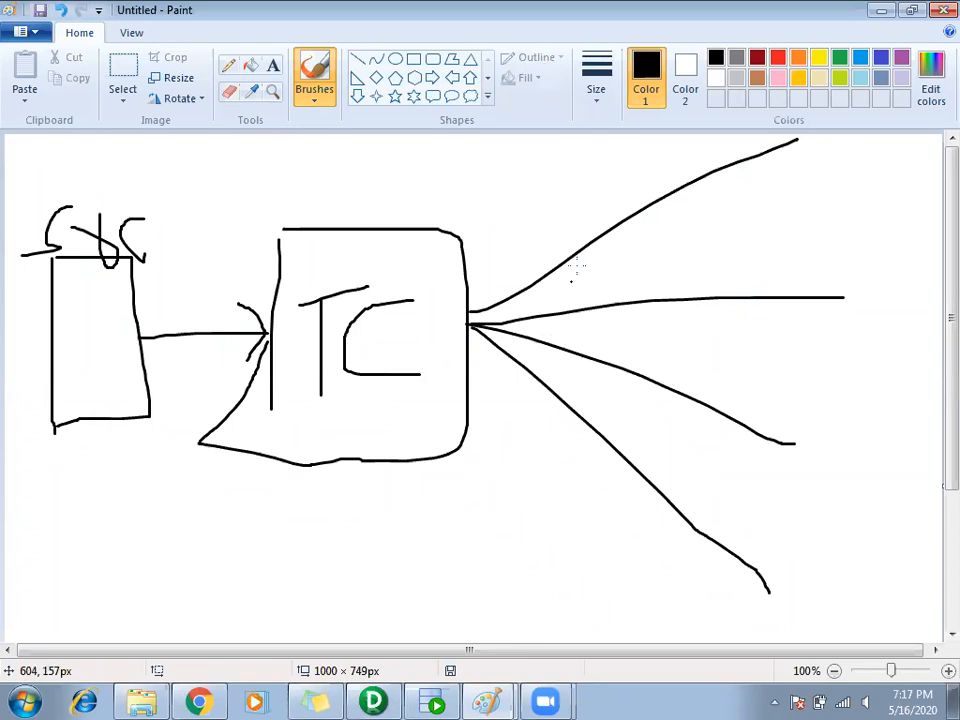
{"action": "left_click_drag", "start_coordinate": [608, 210], "coordinate": [602, 455]}
Start a new blank Paint canvas, discarding the current sketch without saving
{"action": "mouse_move", "coordinate": [437, 697]}
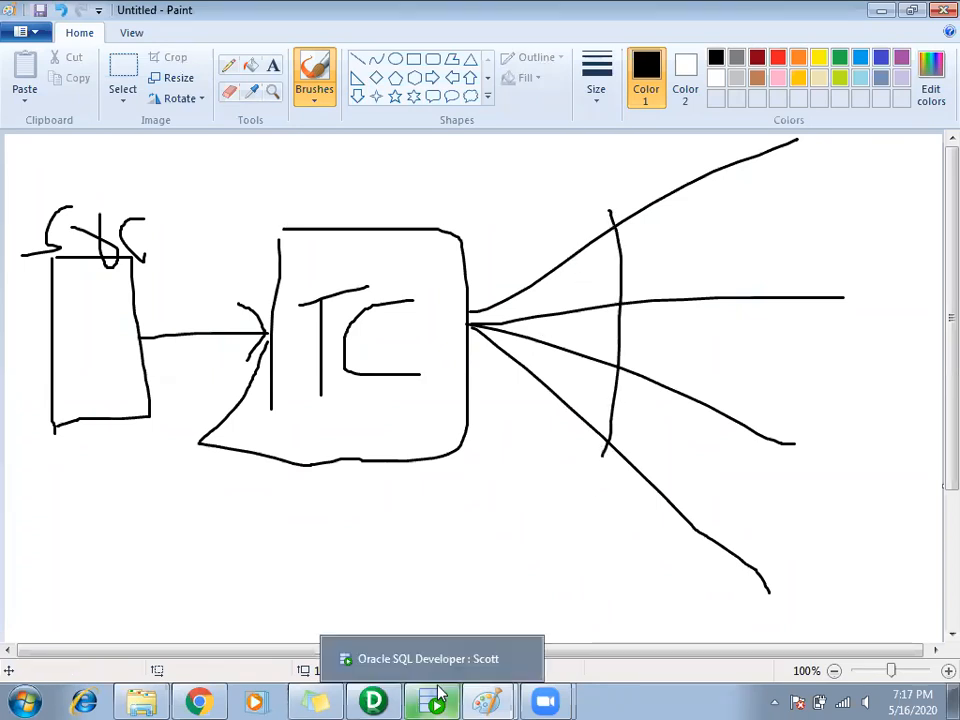
{"action": "key", "text": "ctrl+n"}
{"action": "key", "text": "Tab"}
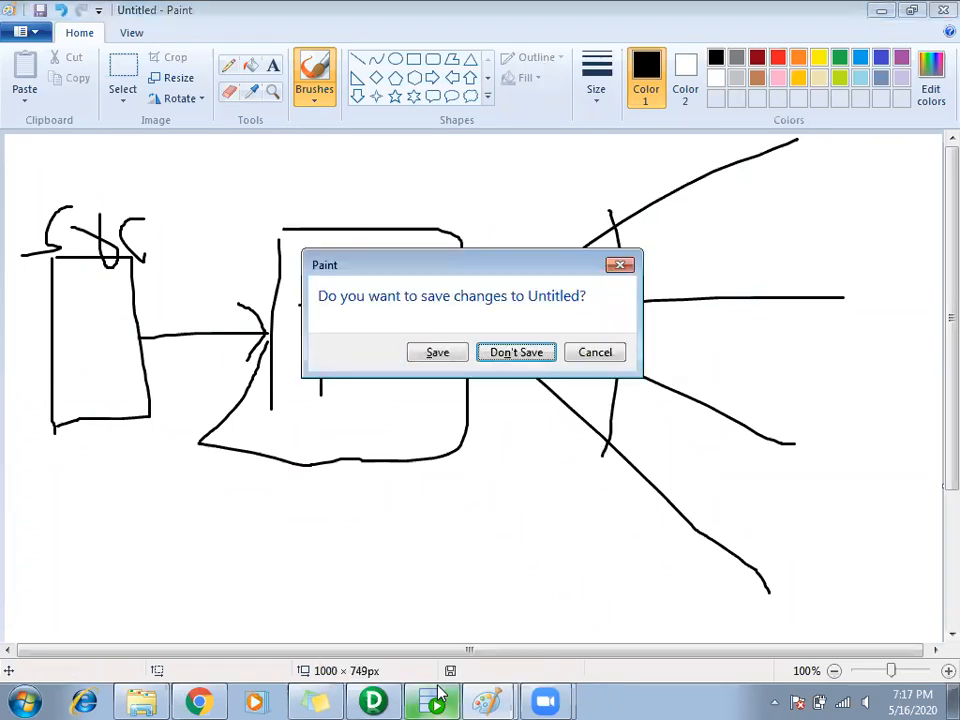
{"action": "key", "text": "Return"}
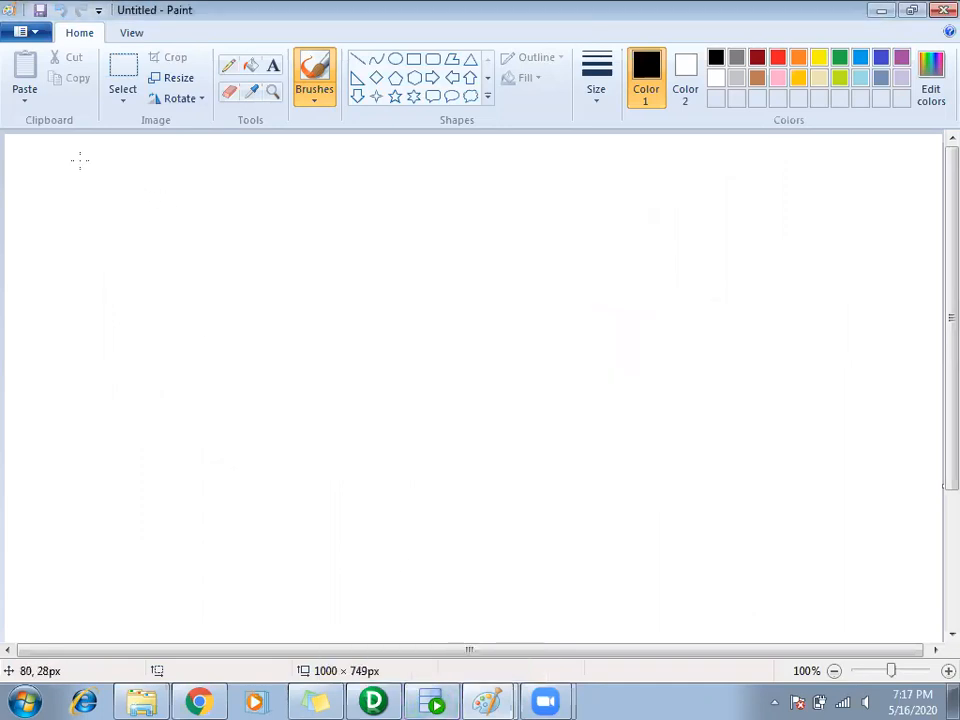
Draw five horizontal lines stacked down the left side of the canvas to represent source files
{"action": "left_click_drag", "start_coordinate": [58, 197], "coordinate": [204, 200]}
{"action": "left_click_drag", "start_coordinate": [57, 308], "coordinate": [223, 306]}
{"action": "left_click_drag", "start_coordinate": [52, 391], "coordinate": [225, 385]}
{"action": "left_click_drag", "start_coordinate": [30, 484], "coordinate": [207, 460]}
{"action": "left_click_drag", "start_coordinate": [57, 571], "coordinate": [278, 571]}
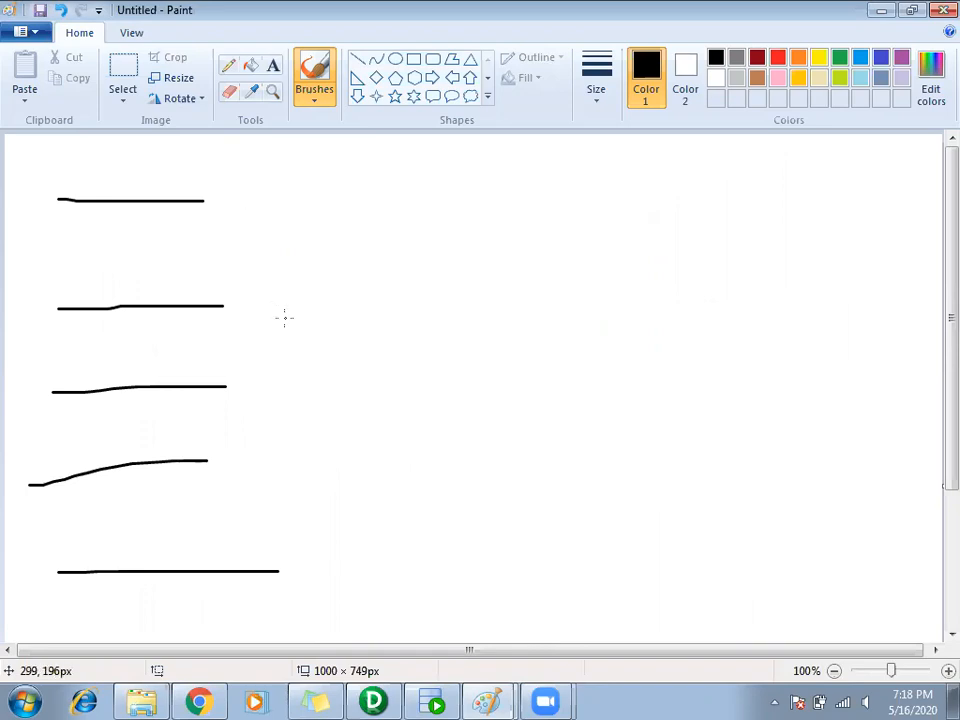
Draw lines from the five source lines converging on one point, and connect that point to a target box marked T
{"action": "left_click_drag", "start_coordinate": [259, 201], "coordinate": [600, 332]}
{"action": "left_click_drag", "start_coordinate": [291, 311], "coordinate": [553, 319]}
{"action": "left_click_drag", "start_coordinate": [243, 383], "coordinate": [629, 313]}
{"action": "mouse_move", "coordinate": [221, 462]}
{"action": "left_mouse_down"}
{"action": "mouse_move", "coordinate": [492, 418]}
{"action": "mouse_move", "coordinate": [584, 326]}
{"action": "mouse_move", "coordinate": [283, 568]}
{"action": "left_mouse_up"}
{"action": "mouse_move", "coordinate": [586, 341]}
{"action": "left_mouse_down"}
{"action": "mouse_move", "coordinate": [728, 330]}
{"action": "mouse_move", "coordinate": [728, 242]}
{"action": "mouse_move", "coordinate": [744, 587]}
{"action": "left_mouse_up"}
{"action": "mouse_move", "coordinate": [739, 246]}
{"action": "left_mouse_down"}
{"action": "mouse_move", "coordinate": [868, 231]}
{"action": "mouse_move", "coordinate": [793, 639]}
{"action": "left_mouse_up"}
{"action": "left_click_drag", "start_coordinate": [749, 392], "coordinate": [893, 349]}
{"action": "left_click_drag", "start_coordinate": [820, 372], "coordinate": [830, 468]}
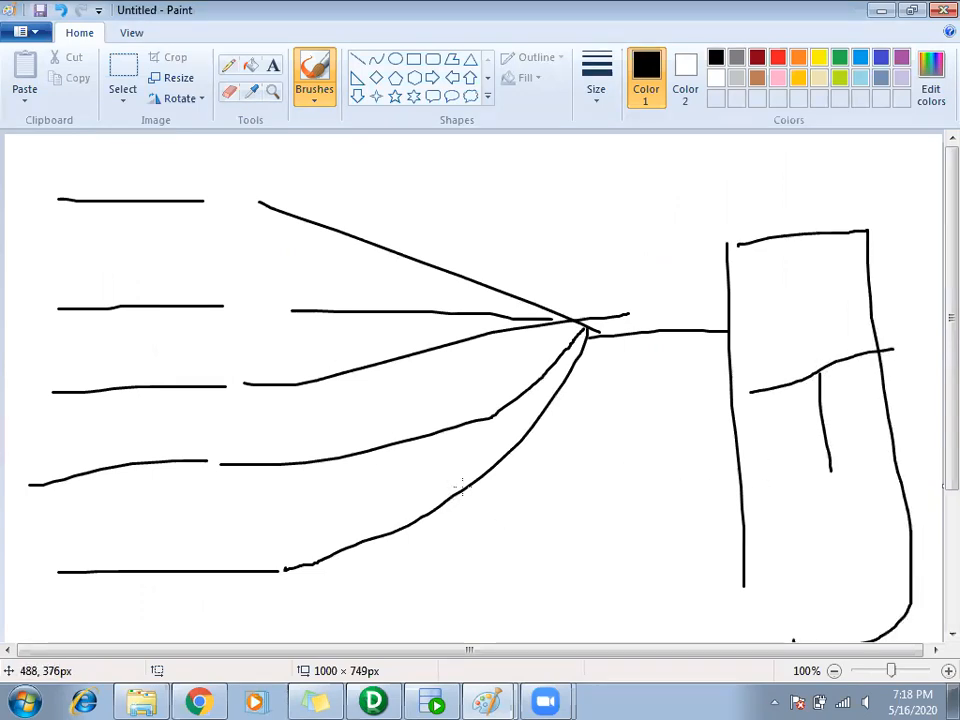
Draw a large box around the converging lines and write a large U inside it for the union
{"action": "mouse_move", "coordinate": [277, 199]}
{"action": "left_mouse_down"}
{"action": "mouse_move", "coordinate": [286, 383]}
{"action": "mouse_move", "coordinate": [312, 569]}
{"action": "left_mouse_up"}
{"action": "mouse_move", "coordinate": [271, 189]}
{"action": "left_mouse_down"}
{"action": "mouse_move", "coordinate": [575, 163]}
{"action": "mouse_move", "coordinate": [277, 543]}
{"action": "left_mouse_up"}
{"action": "left_click_drag", "start_coordinate": [350, 228], "coordinate": [463, 430]}
{"action": "left_click_drag", "start_coordinate": [478, 208], "coordinate": [455, 435]}
{"action": "mouse_move", "coordinate": [350, 221]}
{"action": "left_mouse_down"}
{"action": "mouse_move", "coordinate": [357, 411]}
{"action": "mouse_move", "coordinate": [478, 316]}
{"action": "mouse_move", "coordinate": [478, 230]}
{"action": "mouse_move", "coordinate": [452, 420]}
{"action": "mouse_move", "coordinate": [327, 280]}
{"action": "mouse_move", "coordinate": [350, 222]}
{"action": "left_mouse_up"}
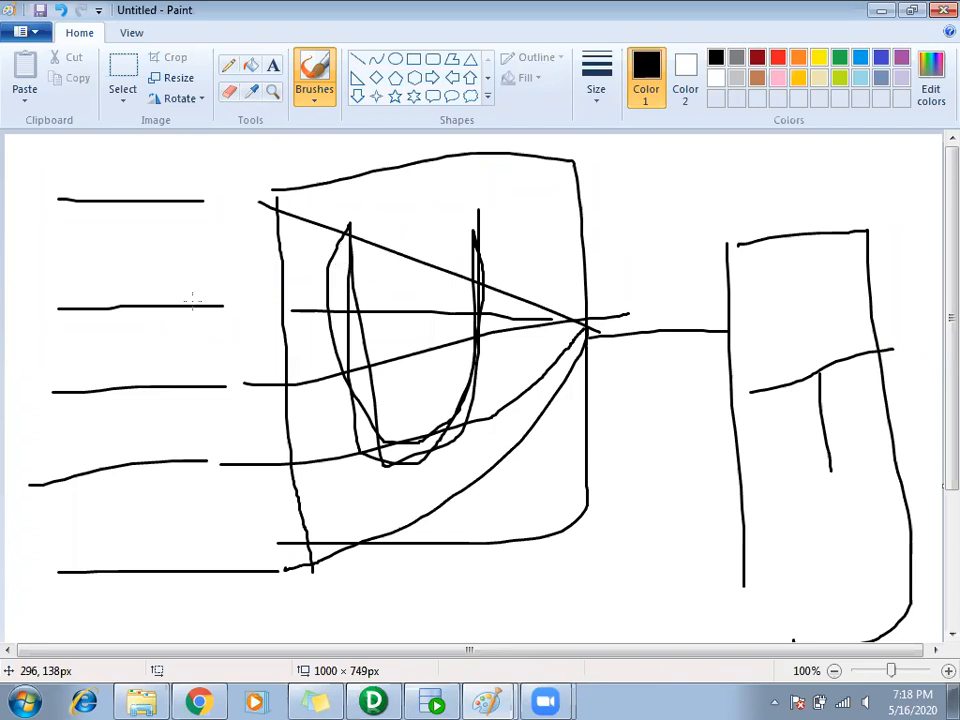
Draw a vertical line along the source lines, add five more short source lines between them, and circle the topmost one
{"action": "mouse_move", "coordinate": [43, 170]}
{"action": "left_mouse_down"}
{"action": "mouse_move", "coordinate": [66, 541]}
{"action": "mouse_move", "coordinate": [85, 572]}
{"action": "left_mouse_up"}
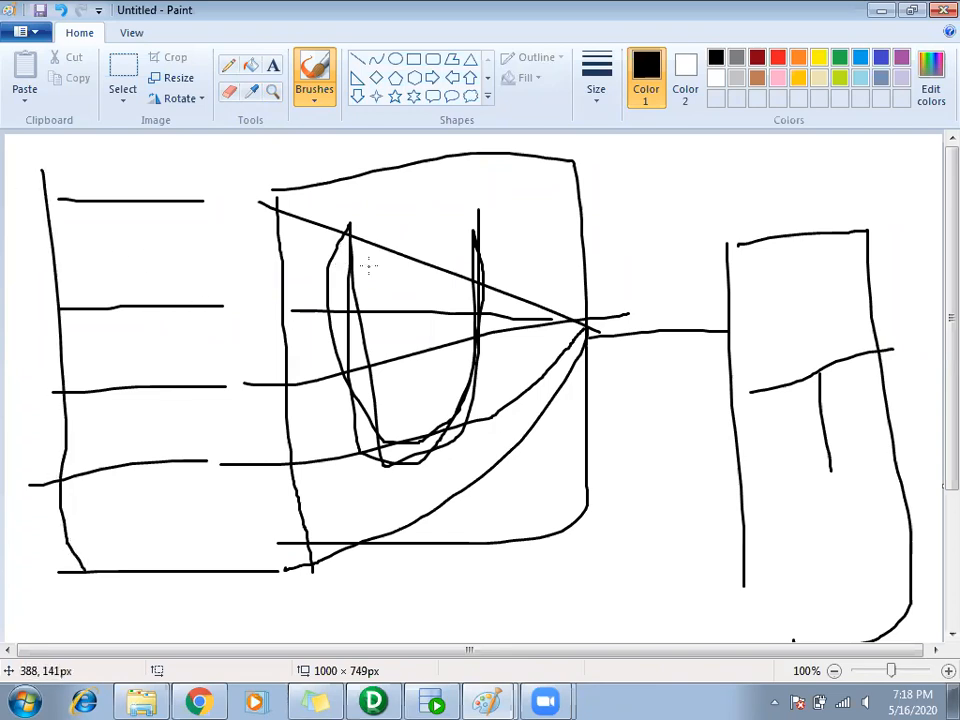
{"action": "left_click", "coordinate": [91, 254]}
{"action": "left_click_drag", "start_coordinate": [153, 254], "coordinate": [219, 254]}
{"action": "left_click_drag", "start_coordinate": [112, 342], "coordinate": [205, 335]}
{"action": "left_click", "coordinate": [97, 419]}
{"action": "left_click_drag", "start_coordinate": [97, 420], "coordinate": [193, 425]}
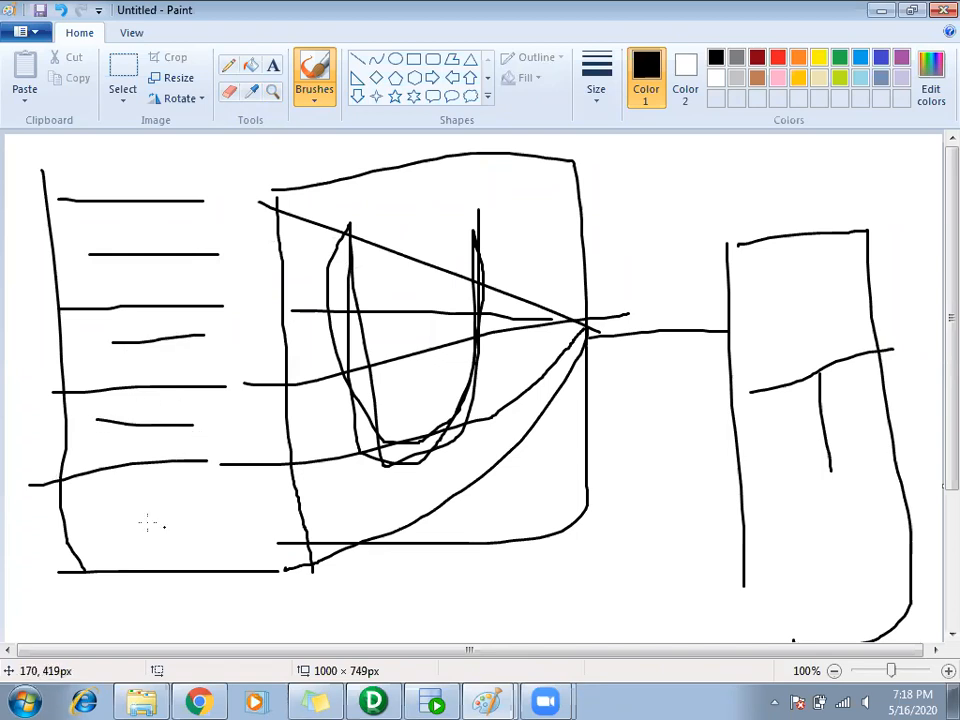
{"action": "left_click_drag", "start_coordinate": [72, 510], "coordinate": [227, 511]}
{"action": "left_click_drag", "start_coordinate": [100, 546], "coordinate": [204, 543]}
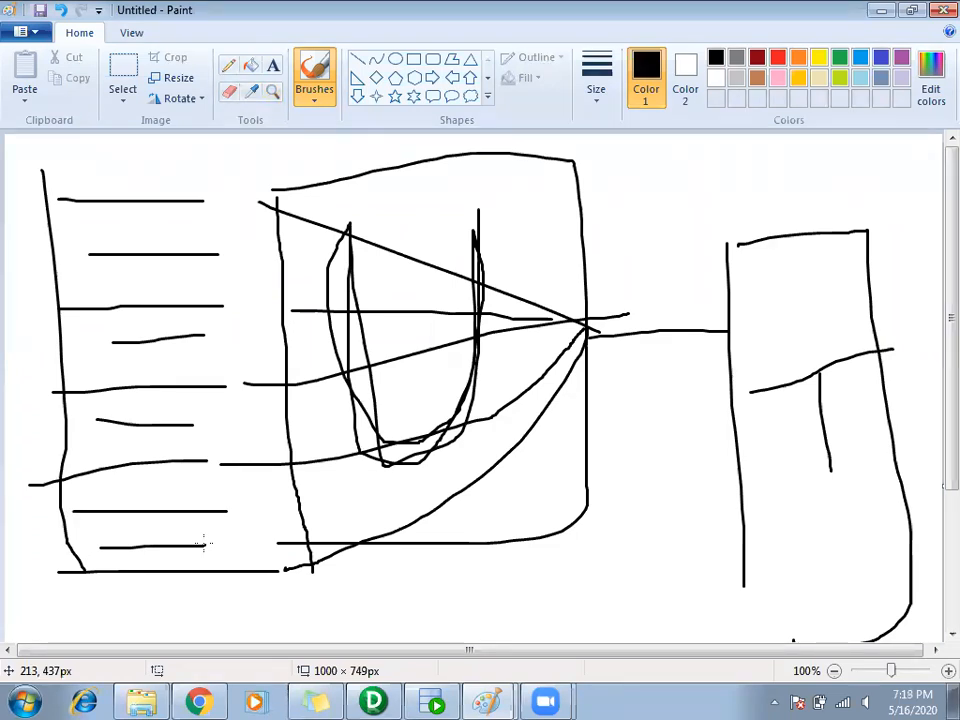
{"action": "mouse_move", "coordinate": [61, 187]}
{"action": "left_mouse_down"}
{"action": "mouse_move", "coordinate": [78, 225]}
{"action": "mouse_move", "coordinate": [262, 204]}
{"action": "mouse_move", "coordinate": [57, 170]}
{"action": "left_mouse_up"}
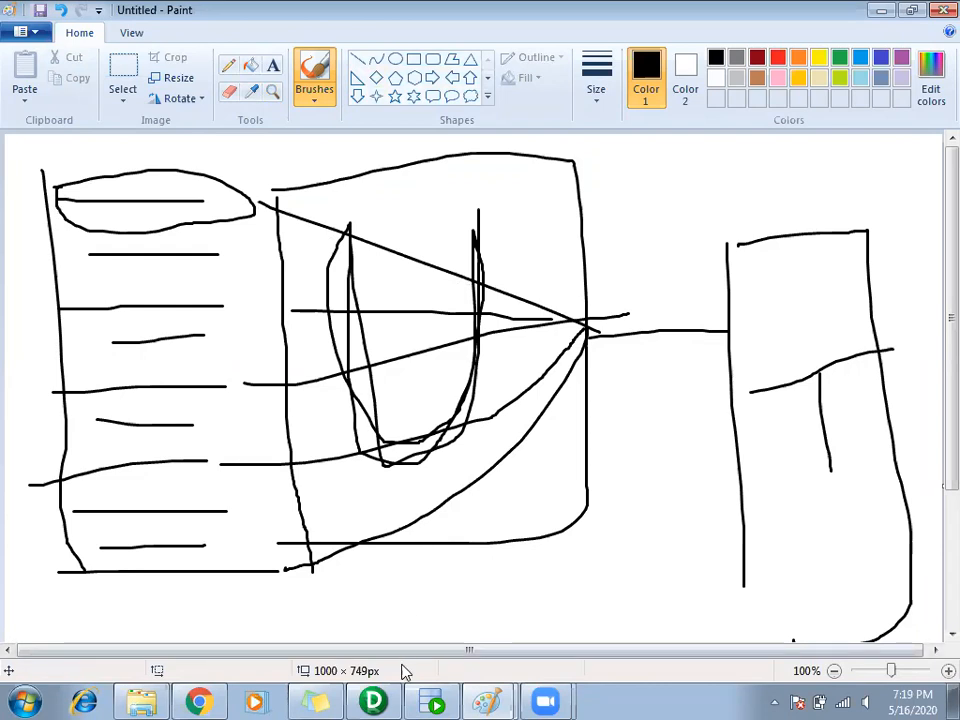
Switch to PowerCenter Designer and select the EMP source together with its SQ_EMP source qualifier
{"action": "left_click", "coordinate": [369, 692]}
{"action": "mouse_move", "coordinate": [411, 198]}
{"action": "left_mouse_down"}
{"action": "mouse_move", "coordinate": [645, 212]}
{"action": "mouse_move", "coordinate": [628, 416]}
{"action": "left_mouse_up"}
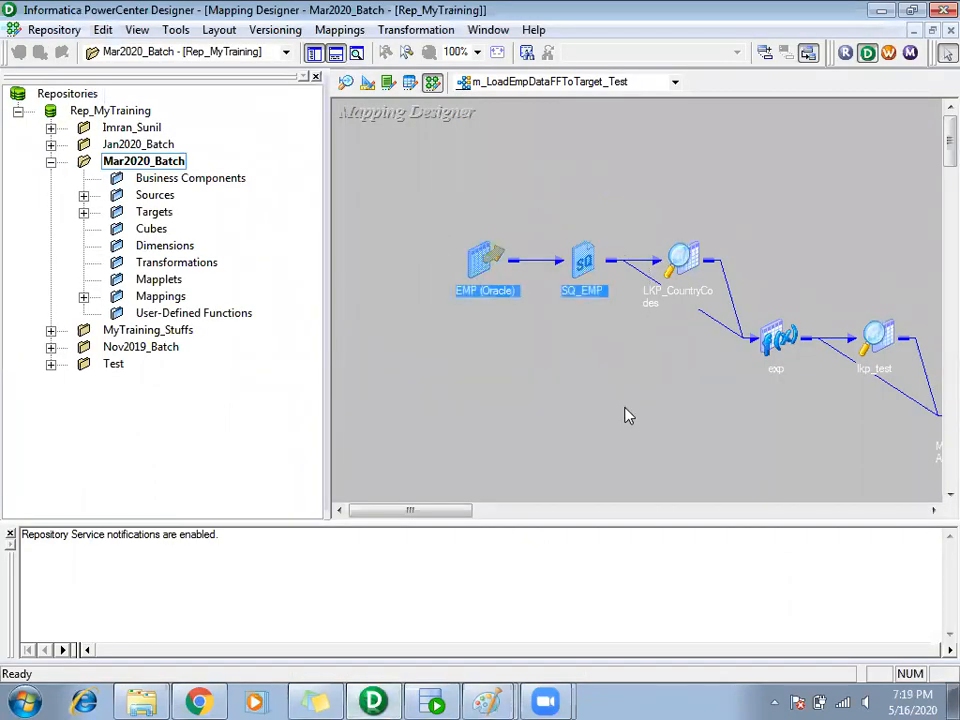
Return to the untitled Paint drawing and replace it with a blank canvas without saving the union sketch
{"action": "mouse_move", "coordinate": [487, 700]}
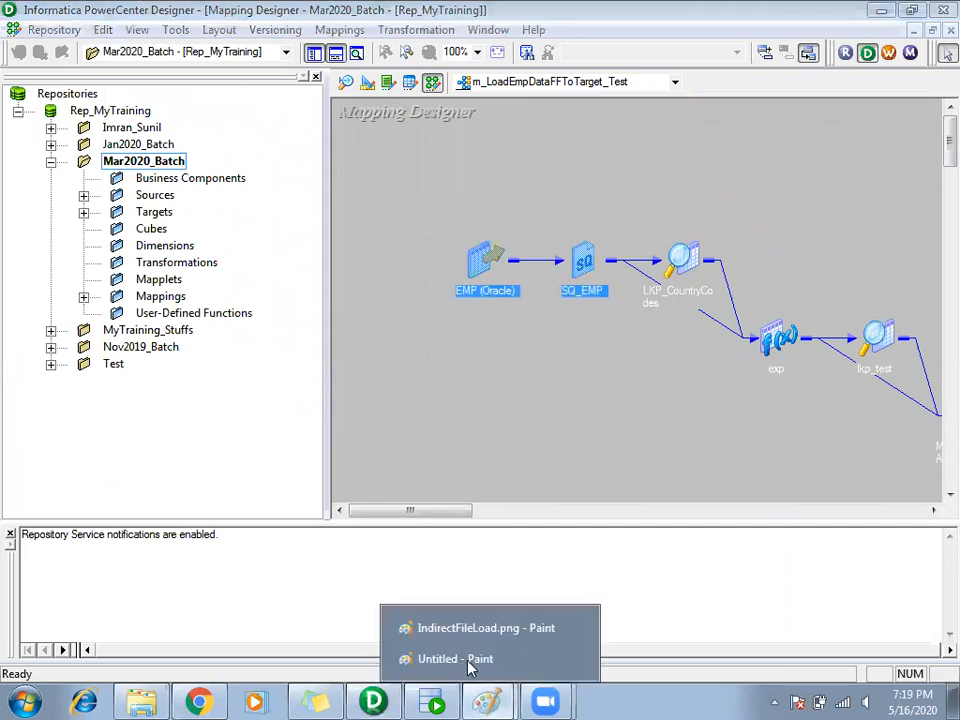
{"action": "left_click", "coordinate": [466, 661]}
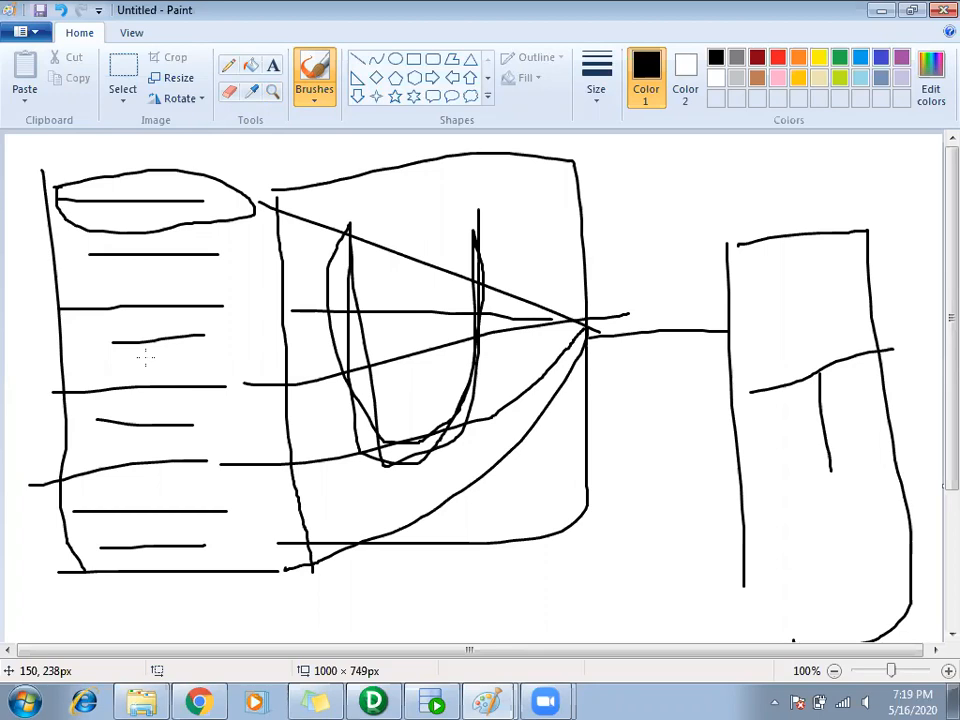
{"action": "key", "text": "ctrl+n"}
{"action": "key", "text": "n"}
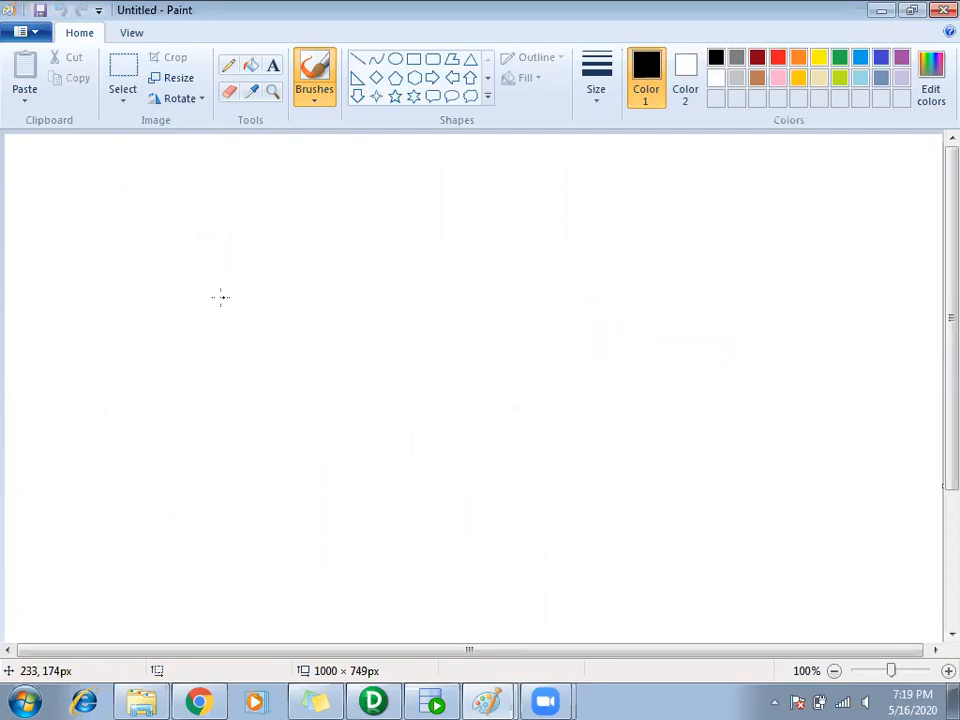
Draw four evenly spaced horizontal source-file lines down the left side of the blank canvas
{"action": "left_click_drag", "start_coordinate": [44, 240], "coordinate": [163, 240]}
{"action": "left_click_drag", "start_coordinate": [46, 333], "coordinate": [177, 333]}
{"action": "left_click_drag", "start_coordinate": [51, 428], "coordinate": [191, 426]}
{"action": "left_click_drag", "start_coordinate": [53, 521], "coordinate": [196, 516]}
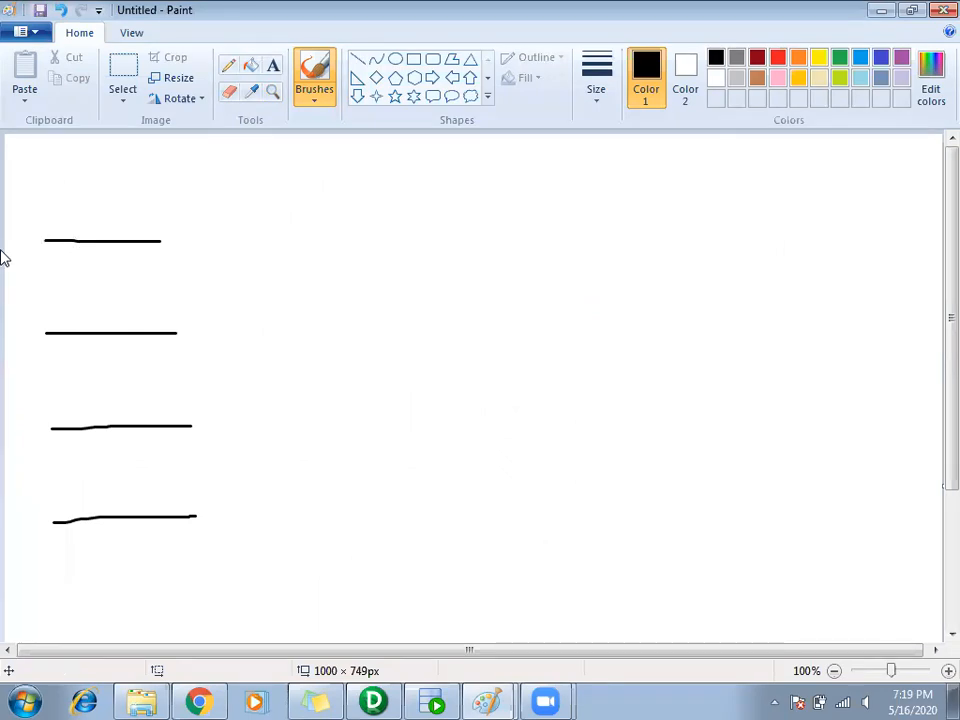
Hand-write the labels E, AM, AS and AP above the four source-file lines, from first to fourth
{"action": "mouse_move", "coordinate": [79, 215]}
{"action": "left_mouse_down"}
{"action": "mouse_move", "coordinate": [84, 236]}
{"action": "mouse_move", "coordinate": [118, 199]}
{"action": "left_mouse_up"}
{"action": "mouse_move", "coordinate": [92, 302]}
{"action": "left_mouse_down"}
{"action": "mouse_move", "coordinate": [91, 320]}
{"action": "mouse_move", "coordinate": [104, 314]}
{"action": "left_mouse_up"}
{"action": "mouse_move", "coordinate": [88, 403]}
{"action": "left_mouse_down"}
{"action": "mouse_move", "coordinate": [88, 432]}
{"action": "mouse_move", "coordinate": [98, 428]}
{"action": "mouse_move", "coordinate": [88, 420]}
{"action": "mouse_move", "coordinate": [110, 426]}
{"action": "left_mouse_up"}
{"action": "mouse_move", "coordinate": [109, 293]}
{"action": "left_mouse_down"}
{"action": "mouse_move", "coordinate": [109, 320]}
{"action": "mouse_move", "coordinate": [133, 330]}
{"action": "left_mouse_up"}
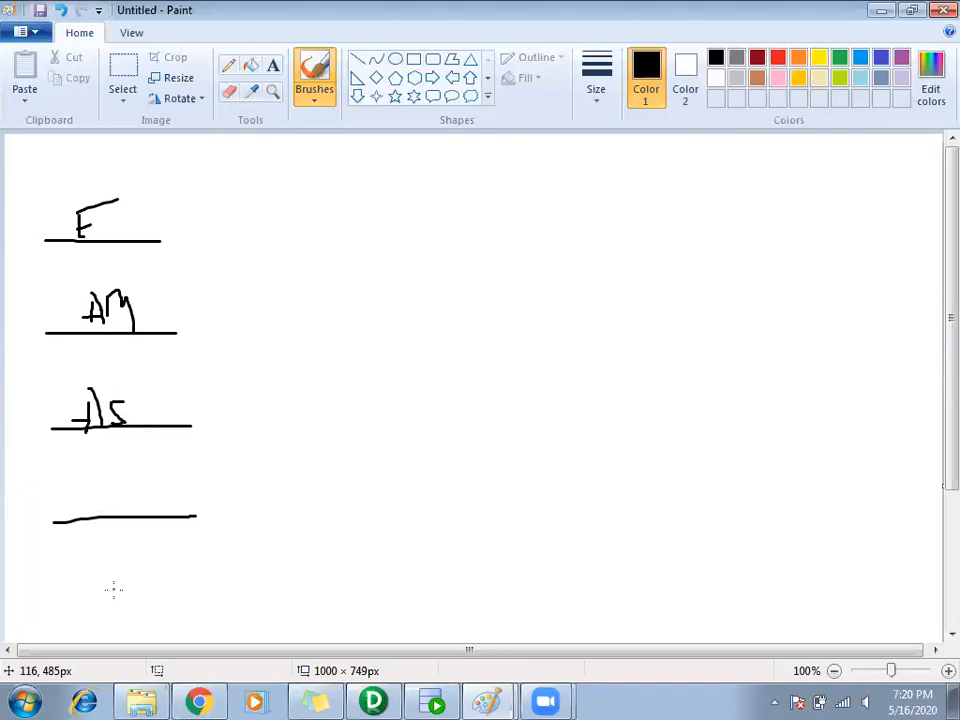
{"action": "mouse_move", "coordinate": [84, 496]}
{"action": "left_mouse_down"}
{"action": "mouse_move", "coordinate": [84, 485]}
{"action": "mouse_move", "coordinate": [100, 513]}
{"action": "mouse_move", "coordinate": [96, 503]}
{"action": "mouse_move", "coordinate": [108, 502]}
{"action": "mouse_move", "coordinate": [110, 518]}
{"action": "mouse_move", "coordinate": [110, 502]}
{"action": "left_mouse_up"}
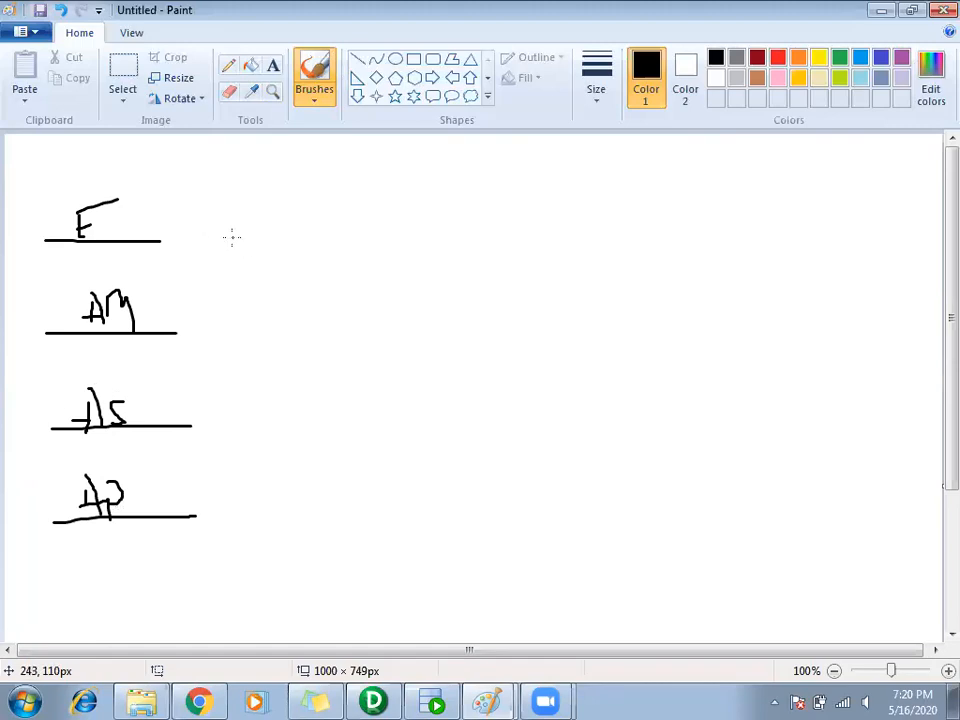
Sketch a tall target box marked T opposite the source lines and a large U shape for the union between them
{"action": "left_click_drag", "start_coordinate": [430, 256], "coordinate": [432, 358]}
{"action": "mouse_move", "coordinate": [719, 257]}
{"action": "left_mouse_down"}
{"action": "mouse_move", "coordinate": [707, 300]}
{"action": "mouse_move", "coordinate": [715, 457]}
{"action": "left_mouse_up"}
{"action": "mouse_move", "coordinate": [711, 240]}
{"action": "left_mouse_down"}
{"action": "mouse_move", "coordinate": [868, 236]}
{"action": "mouse_move", "coordinate": [756, 512]}
{"action": "mouse_move", "coordinate": [727, 447]}
{"action": "left_mouse_up"}
{"action": "mouse_move", "coordinate": [744, 374]}
{"action": "left_mouse_down"}
{"action": "mouse_move", "coordinate": [768, 358]}
{"action": "mouse_move", "coordinate": [749, 400]}
{"action": "left_mouse_up"}
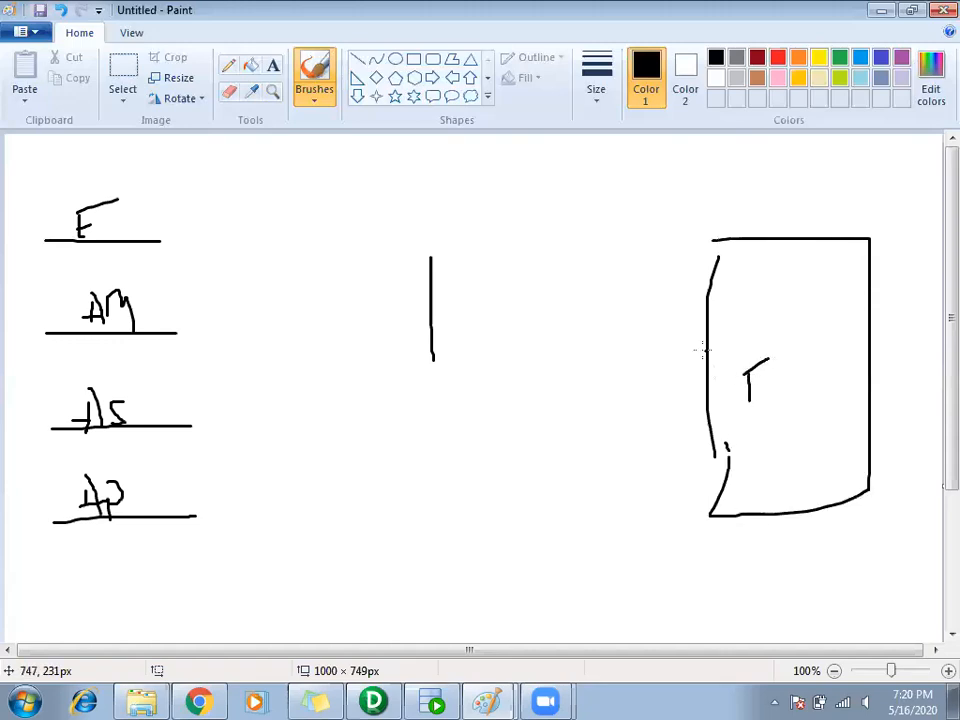
{"action": "mouse_move", "coordinate": [436, 246]}
{"action": "left_mouse_down"}
{"action": "mouse_move", "coordinate": [546, 422]}
{"action": "mouse_move", "coordinate": [567, 285]}
{"action": "left_mouse_up"}
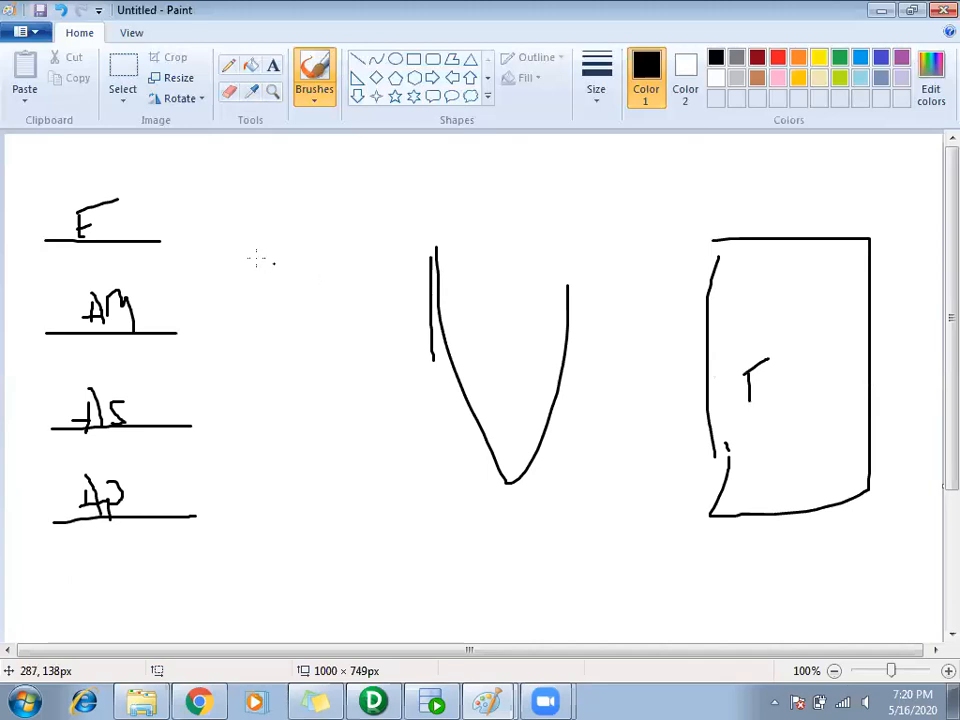
Draw connecting lines from the four labelled sources into the U shape and one line from it to the target box
{"action": "left_click_drag", "start_coordinate": [193, 225], "coordinate": [562, 350]}
{"action": "left_click_drag", "start_coordinate": [236, 334], "coordinate": [460, 334]}
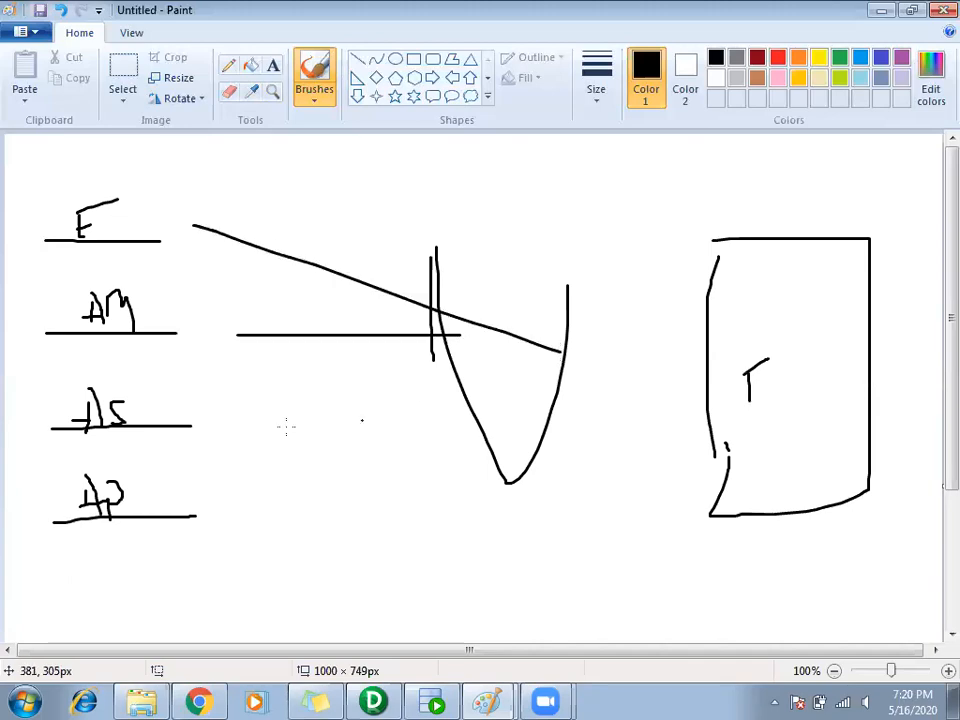
{"action": "left_click_drag", "start_coordinate": [195, 432], "coordinate": [447, 355]}
{"action": "left_click_drag", "start_coordinate": [203, 522], "coordinate": [484, 370]}
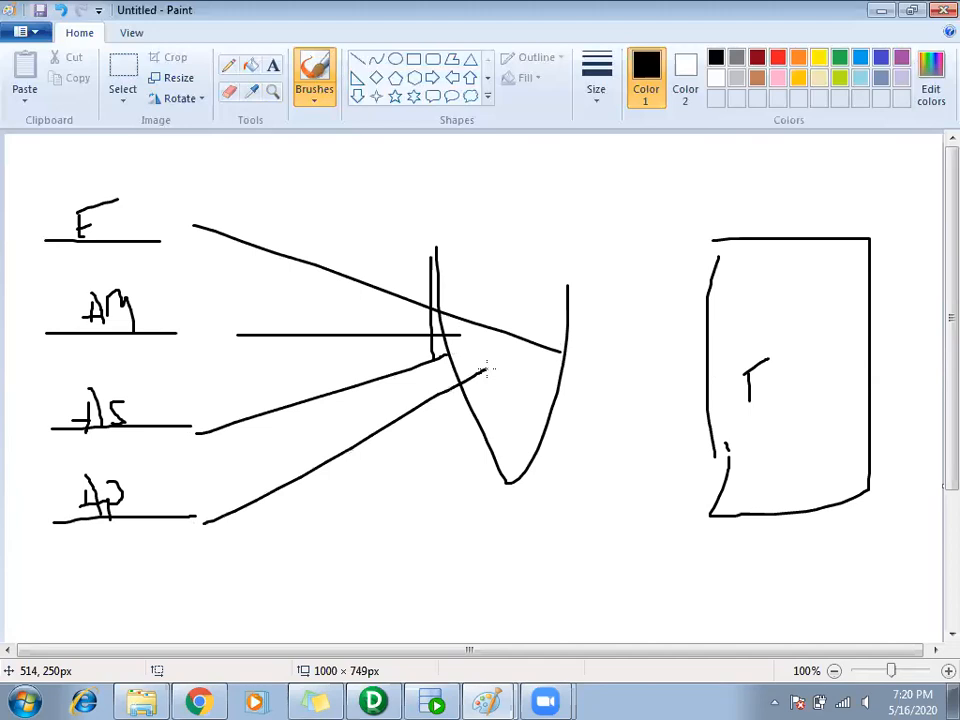
{"action": "left_click_drag", "start_coordinate": [572, 360], "coordinate": [706, 358]}
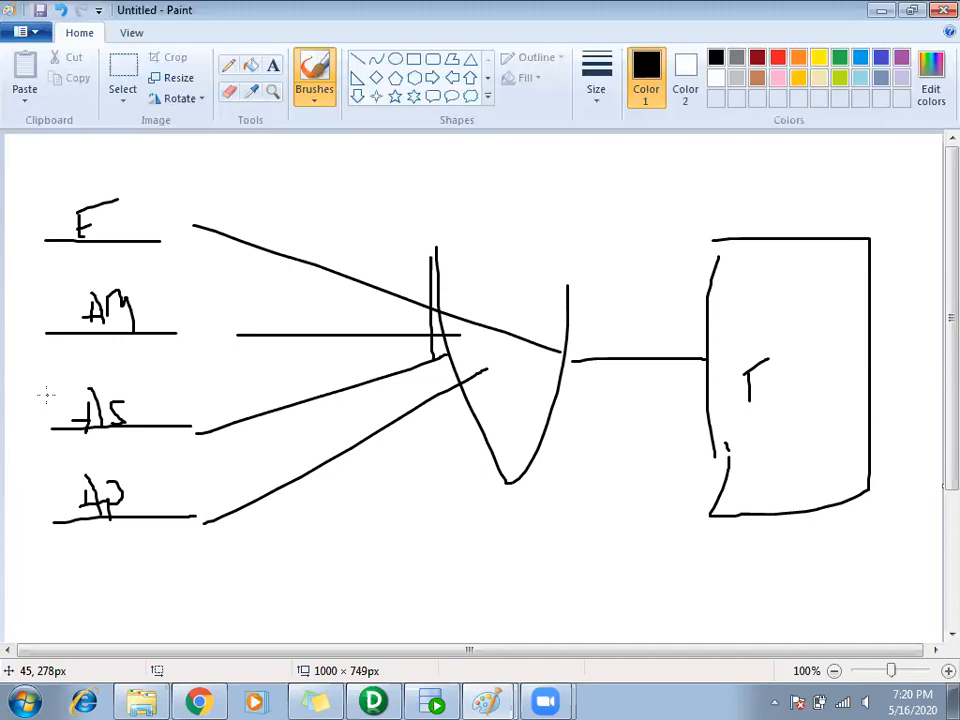
Show the IndirectFileLoad.png notes and return to the untitled drawing
{"action": "mouse_move", "coordinate": [487, 700]}
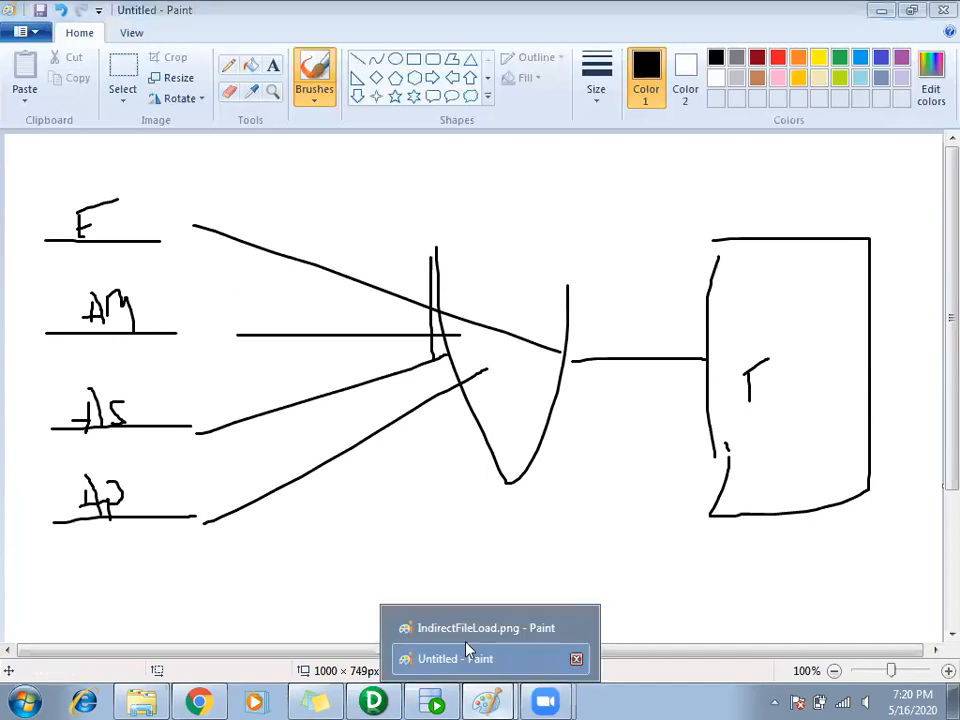
{"action": "left_click", "coordinate": [486, 628]}
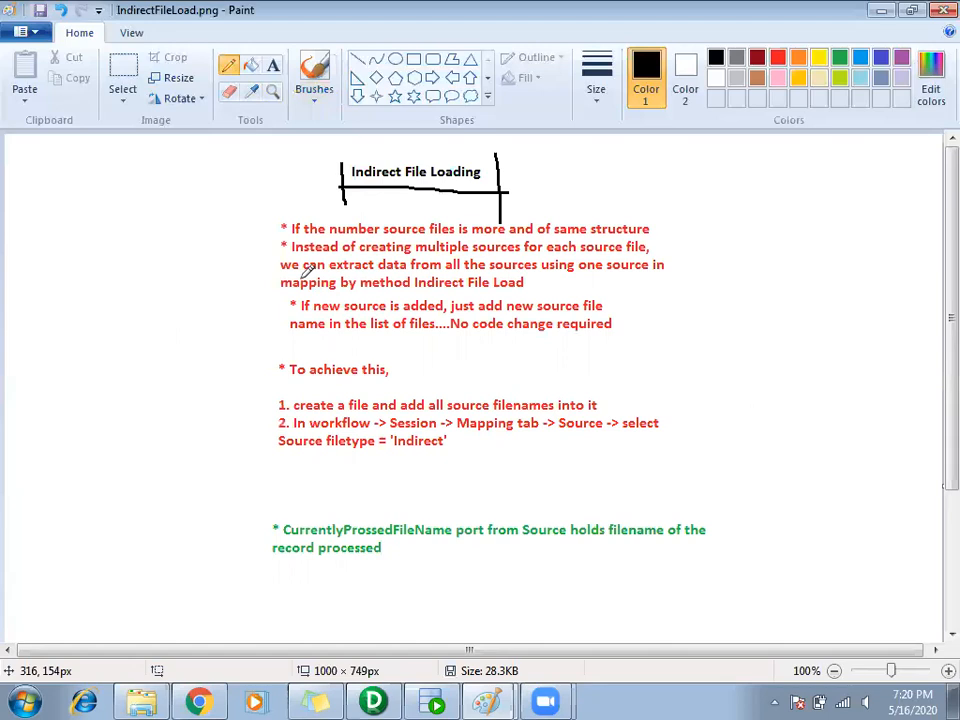
{"action": "key", "text": "alt+Tab"}
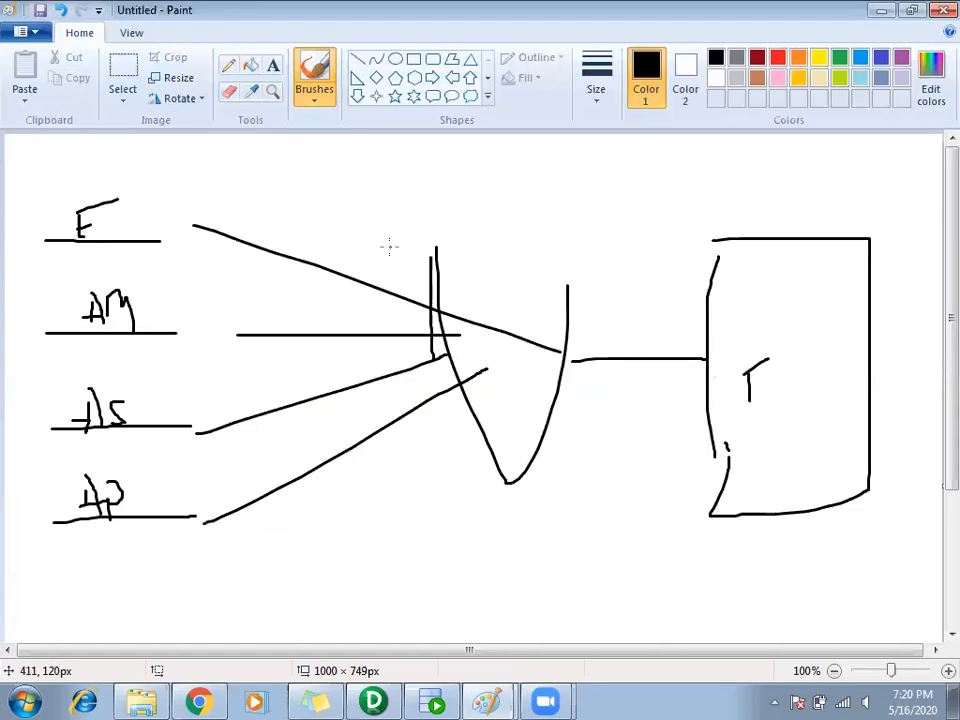
Sketch two small linked boxes above the union, mark inside the first one, and circle all four labelled source lines
{"action": "left_click_drag", "start_coordinate": [436, 155], "coordinate": [436, 211]}
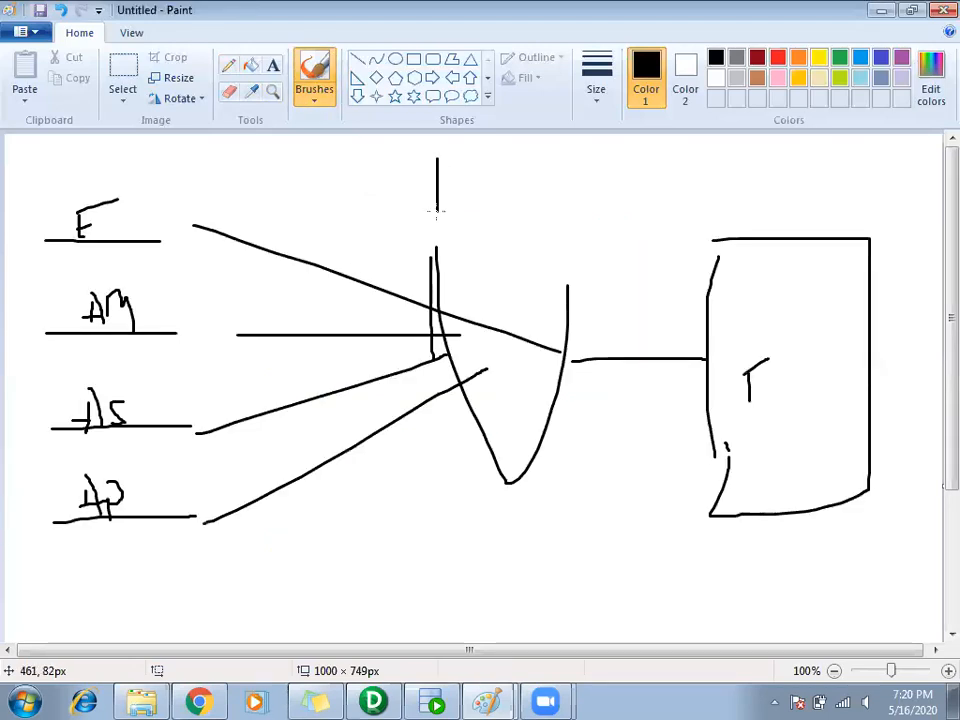
{"action": "mouse_move", "coordinate": [436, 155]}
{"action": "left_mouse_down"}
{"action": "mouse_move", "coordinate": [466, 158]}
{"action": "mouse_move", "coordinate": [492, 216]}
{"action": "mouse_move", "coordinate": [439, 218]}
{"action": "left_mouse_up"}
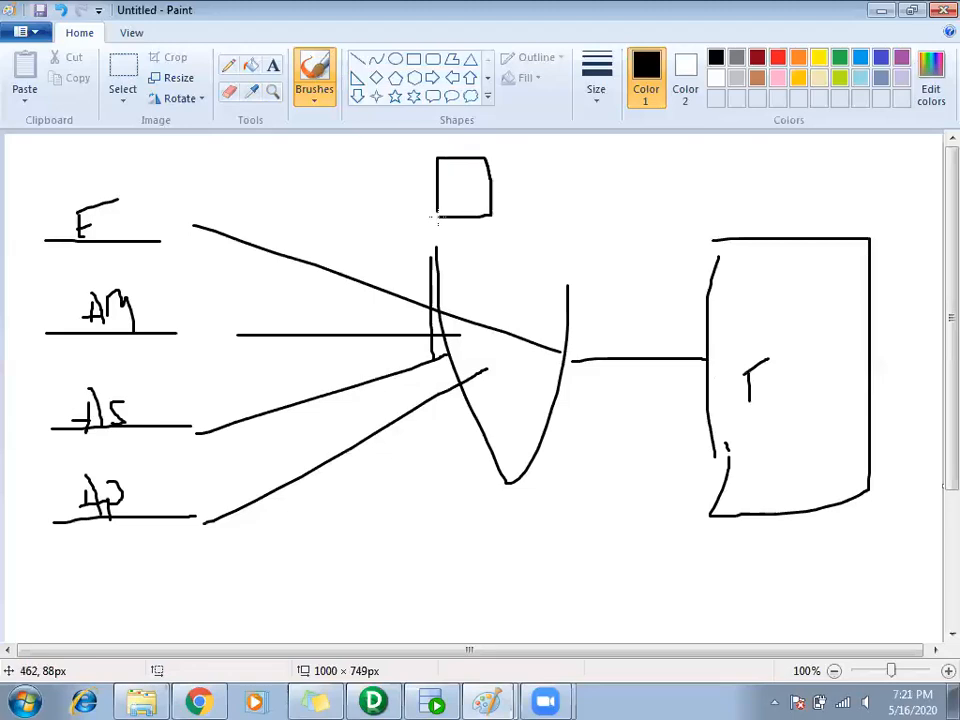
{"action": "mouse_move", "coordinate": [490, 188]}
{"action": "left_mouse_down"}
{"action": "mouse_move", "coordinate": [586, 186]}
{"action": "mouse_move", "coordinate": [586, 178]}
{"action": "mouse_move", "coordinate": [586, 212]}
{"action": "left_mouse_up"}
{"action": "mouse_move", "coordinate": [588, 162]}
{"action": "left_mouse_down"}
{"action": "mouse_move", "coordinate": [616, 162]}
{"action": "mouse_move", "coordinate": [620, 232]}
{"action": "mouse_move", "coordinate": [586, 216]}
{"action": "left_mouse_up"}
{"action": "mouse_move", "coordinate": [466, 172]}
{"action": "left_mouse_down"}
{"action": "mouse_move", "coordinate": [454, 205]}
{"action": "mouse_move", "coordinate": [469, 195]}
{"action": "mouse_move", "coordinate": [446, 168]}
{"action": "left_mouse_up"}
{"action": "mouse_move", "coordinate": [69, 180]}
{"action": "left_mouse_down"}
{"action": "mouse_move", "coordinate": [33, 495]}
{"action": "mouse_move", "coordinate": [203, 571]}
{"action": "mouse_move", "coordinate": [225, 250]}
{"action": "mouse_move", "coordinate": [75, 195]}
{"action": "mouse_move", "coordinate": [65, 206]}
{"action": "left_mouse_up"}
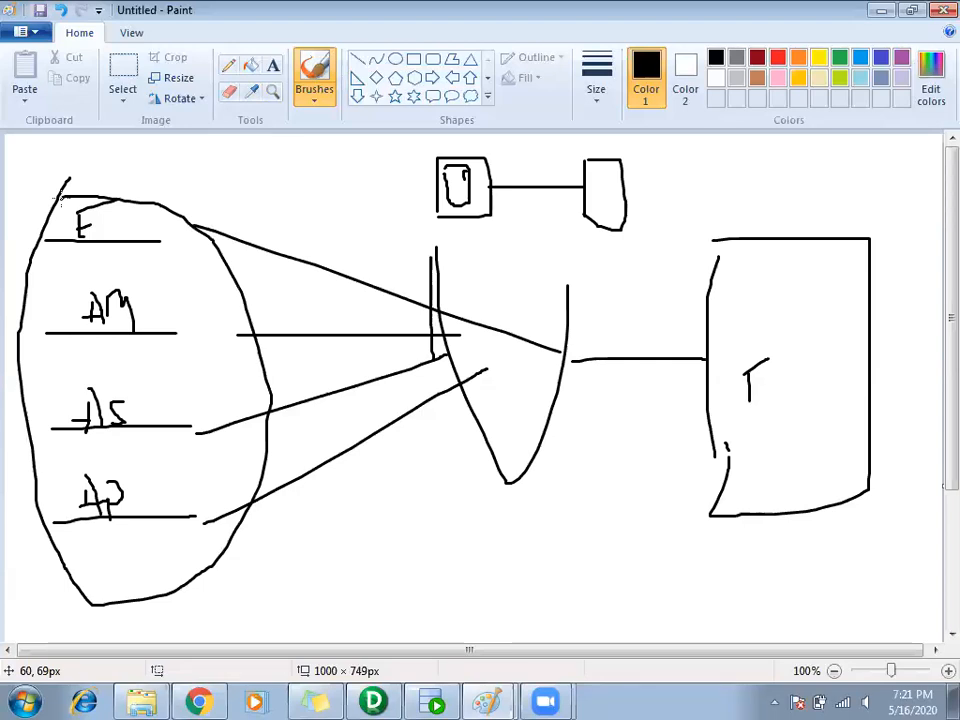
Undo every stroke back to the four labelled source lines, removing the circle, small boxes, connectors, union and target
{"action": "key", "text": "ctrl+z"}
{"action": "key", "text": "ctrl+z"}
{"action": "key", "text": "ctrl+z"}
{"action": "key", "text": "ctrl+z"}
{"action": "key", "text": "ctrl+z"}
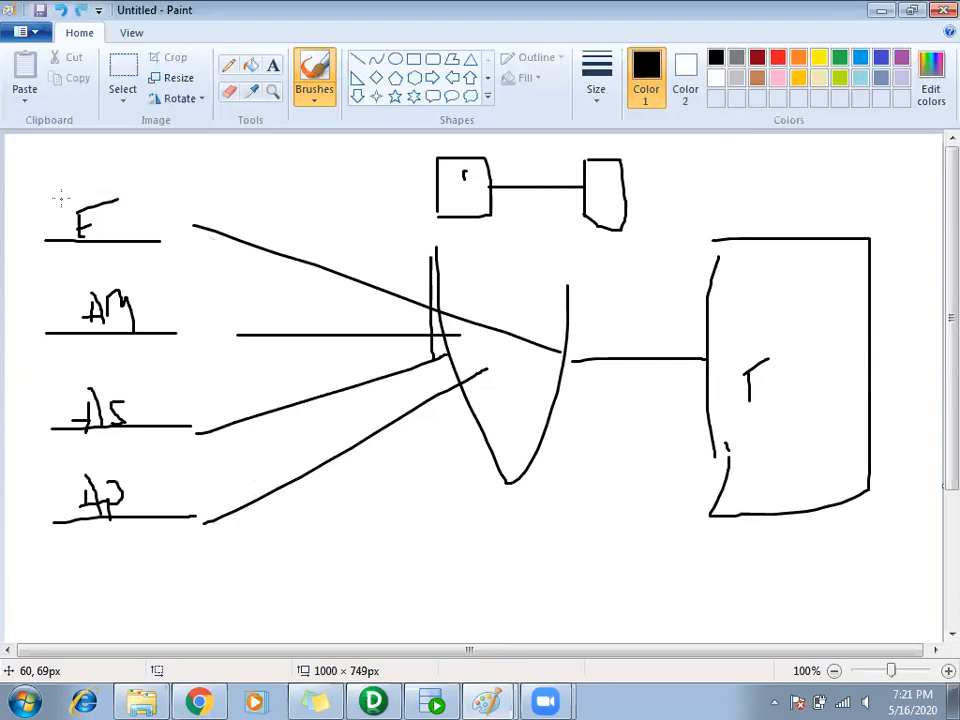
{"action": "key", "text": "ctrl+z"}
{"action": "key", "text": "ctrl+z"}
{"action": "key", "text": "ctrl+z"}
{"action": "key", "text": "ctrl+z"}
{"action": "key", "text": "ctrl+z"}
{"action": "key", "text": "ctrl+z"}
{"action": "key", "text": "ctrl+z"}
{"action": "key", "text": "ctrl+z"}
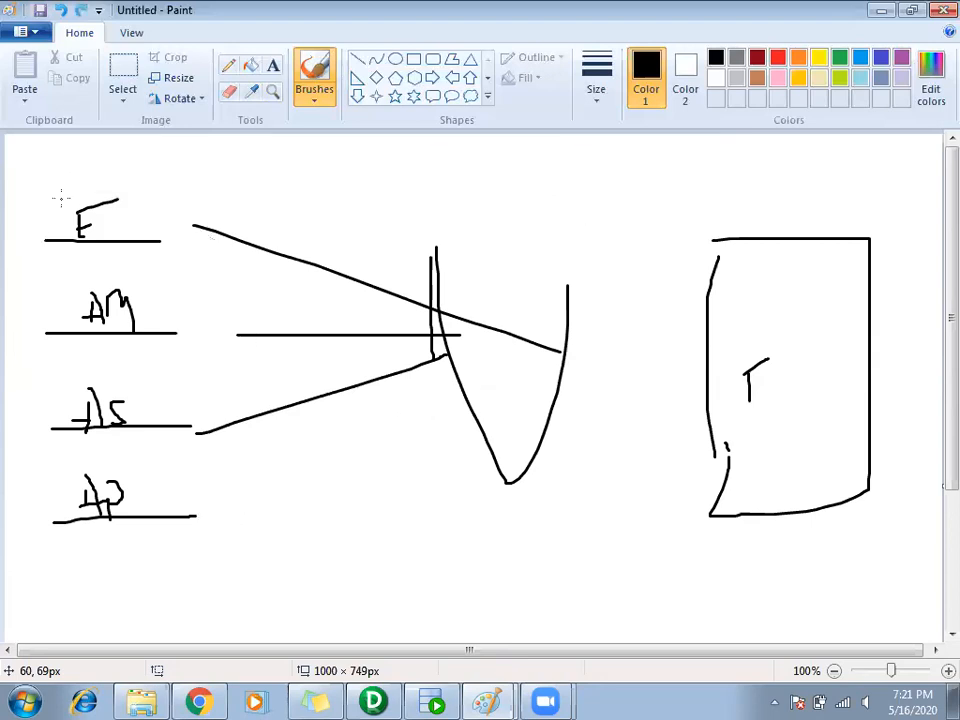
{"action": "key", "text": "ctrl+z"}
{"action": "key", "text": "ctrl+z"}
{"action": "key", "text": "ctrl+z"}
{"action": "key", "text": "ctrl+z"}
{"action": "key", "text": "ctrl+z"}
{"action": "key", "text": "ctrl+z"}
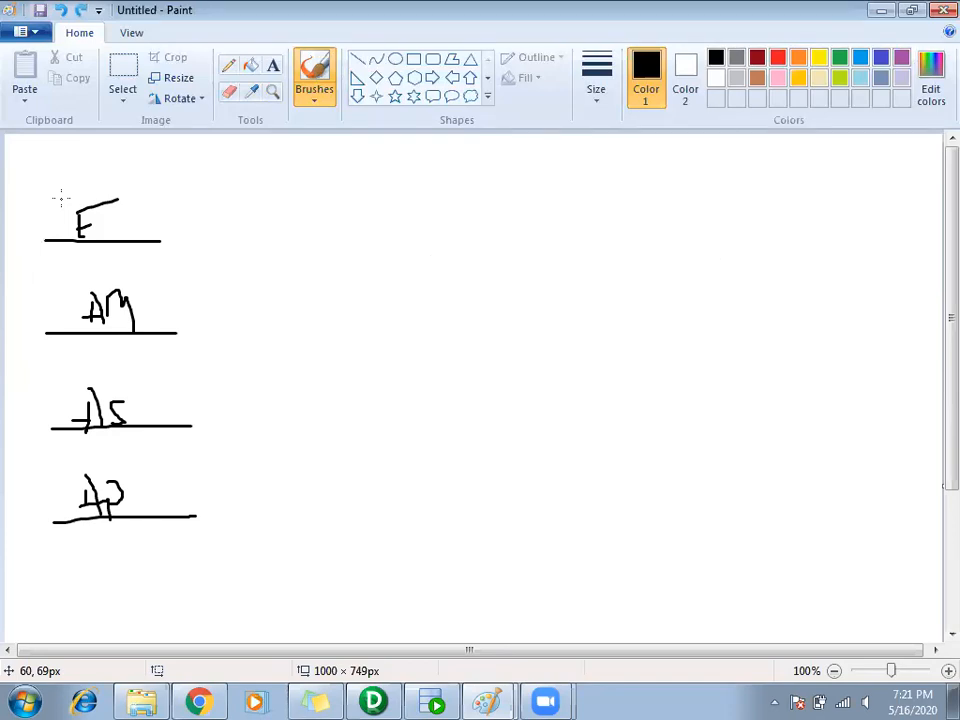
Draw a tall empty target box opposite the sources, then outline the AS and AP lines and enclose all four source lines
{"action": "mouse_move", "coordinate": [733, 231]}
{"action": "left_mouse_down"}
{"action": "mouse_move", "coordinate": [739, 390]}
{"action": "mouse_move", "coordinate": [905, 487]}
{"action": "mouse_move", "coordinate": [893, 205]}
{"action": "mouse_move", "coordinate": [718, 238]}
{"action": "left_mouse_up"}
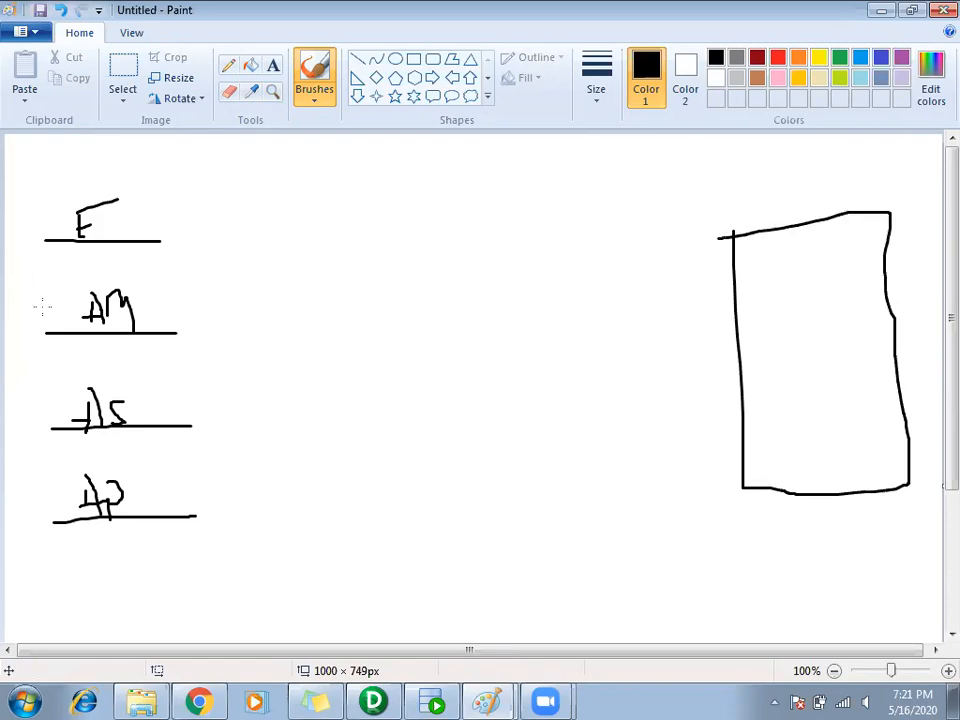
{"action": "left_click_drag", "start_coordinate": [172, 180], "coordinate": [206, 395]}
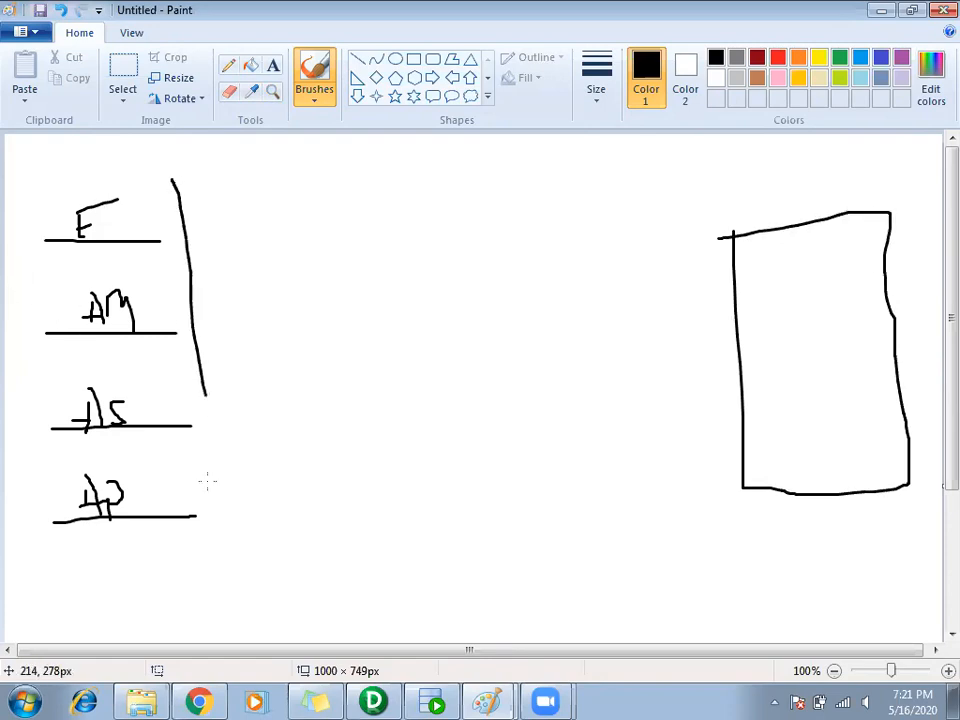
{"action": "left_click_drag", "start_coordinate": [207, 481], "coordinate": [159, 605]}
{"action": "left_click_drag", "start_coordinate": [52, 400], "coordinate": [41, 530]}
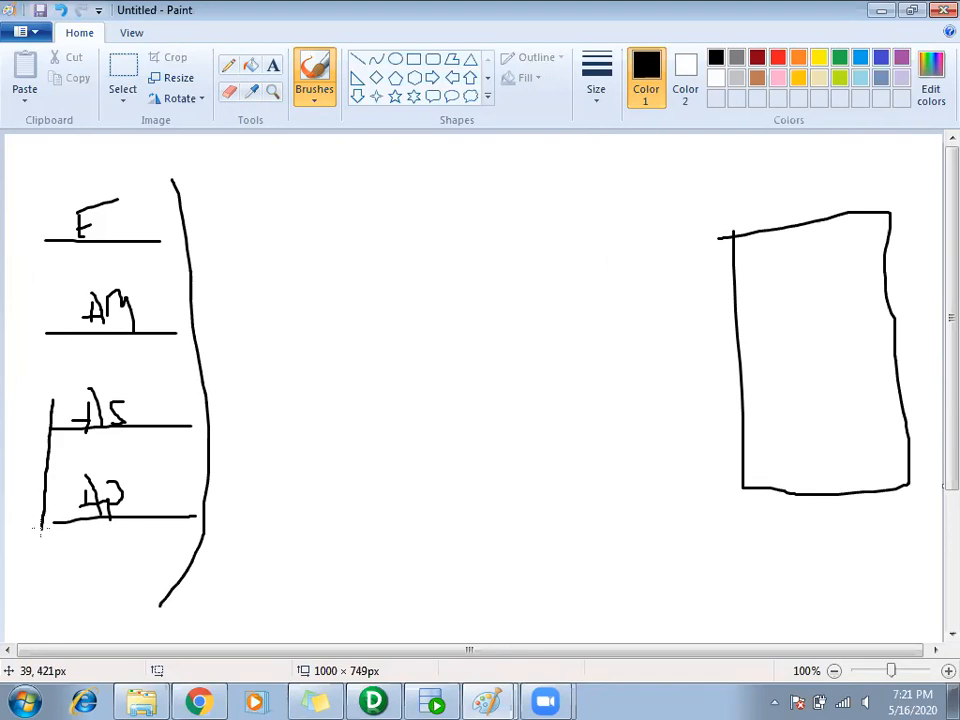
{"action": "left_click_drag", "start_coordinate": [35, 401], "coordinate": [182, 398]}
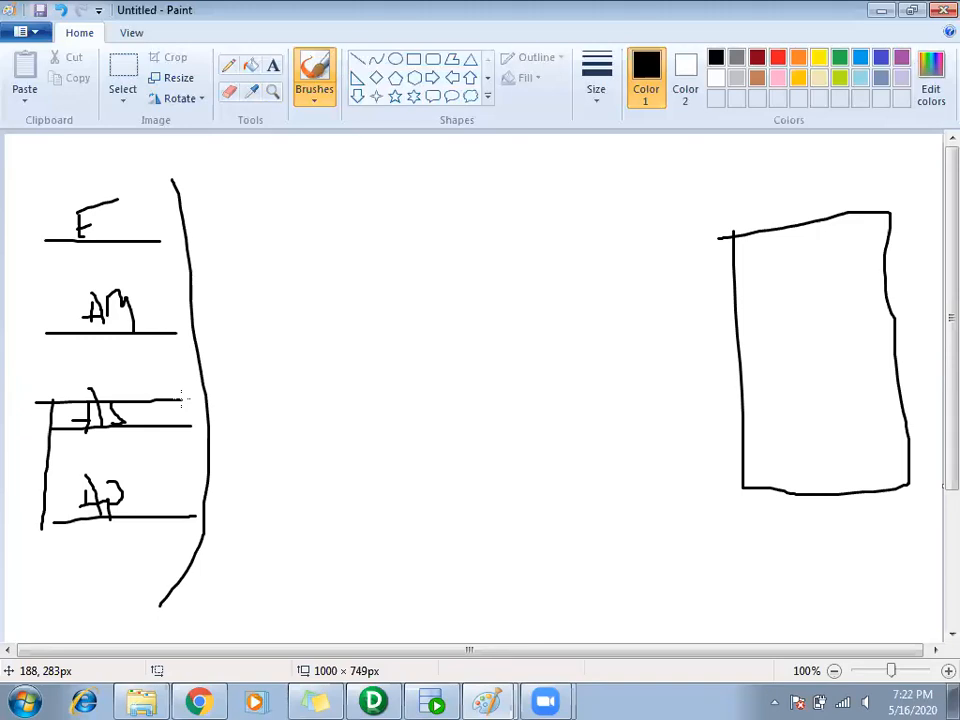
{"action": "mouse_move", "coordinate": [13, 186]}
{"action": "left_mouse_down"}
{"action": "mouse_move", "coordinate": [201, 248]}
{"action": "mouse_move", "coordinate": [100, 540]}
{"action": "mouse_move", "coordinate": [78, 542]}
{"action": "mouse_move", "coordinate": [19, 439]}
{"action": "mouse_move", "coordinate": [27, 204]}
{"action": "left_mouse_up"}
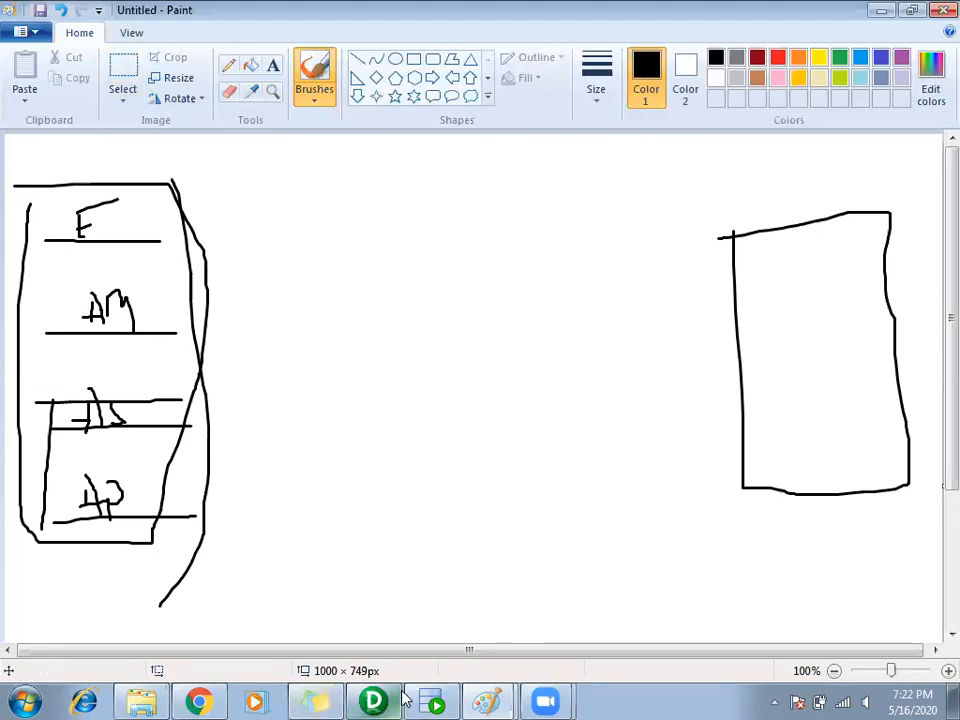
Switch to the IndirectFileLoad.png notes and underline "source", "the sources using", "method" and "Indirect File Load"
{"action": "mouse_move", "coordinate": [405, 699]}
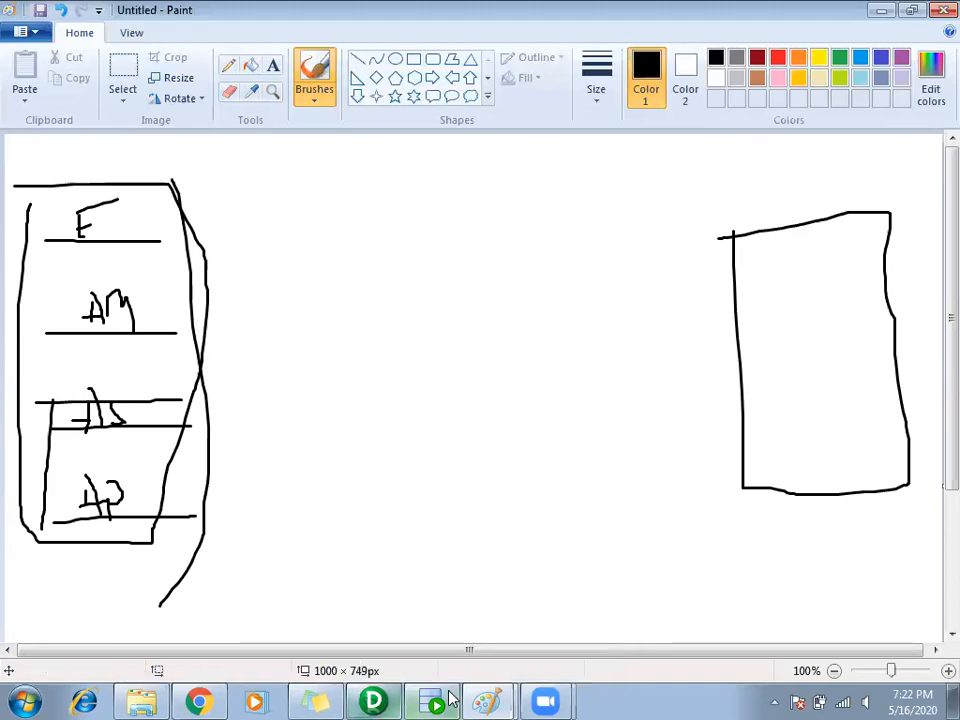
{"action": "mouse_move", "coordinate": [461, 676]}
{"action": "left_click", "coordinate": [450, 637]}
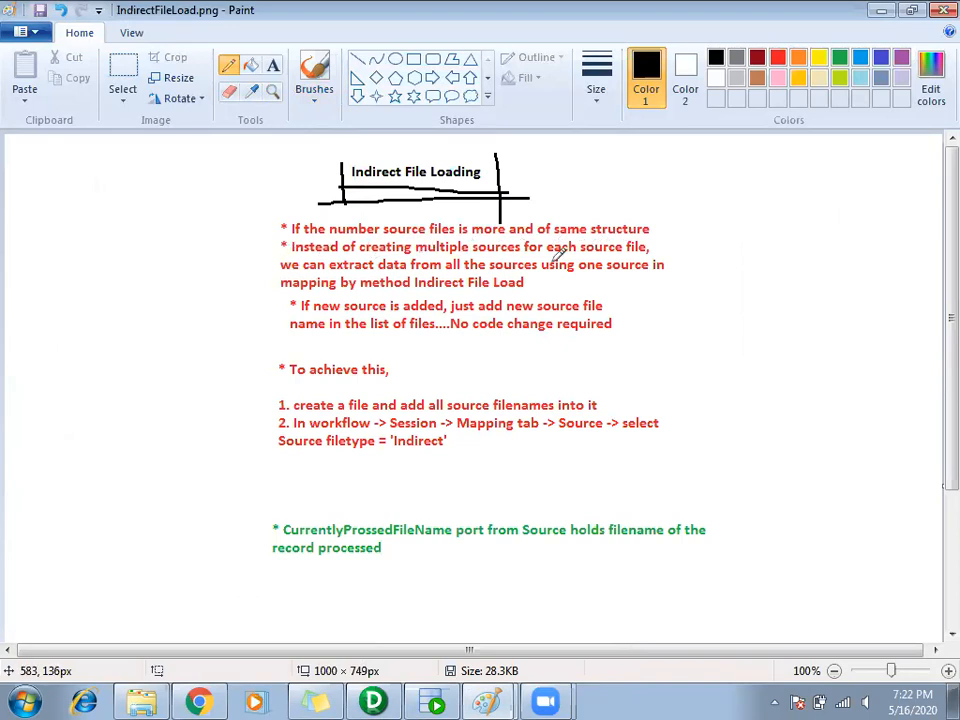
{"action": "left_click_drag", "start_coordinate": [588, 255], "coordinate": [611, 255]}
{"action": "left_click_drag", "start_coordinate": [466, 272], "coordinate": [582, 275]}
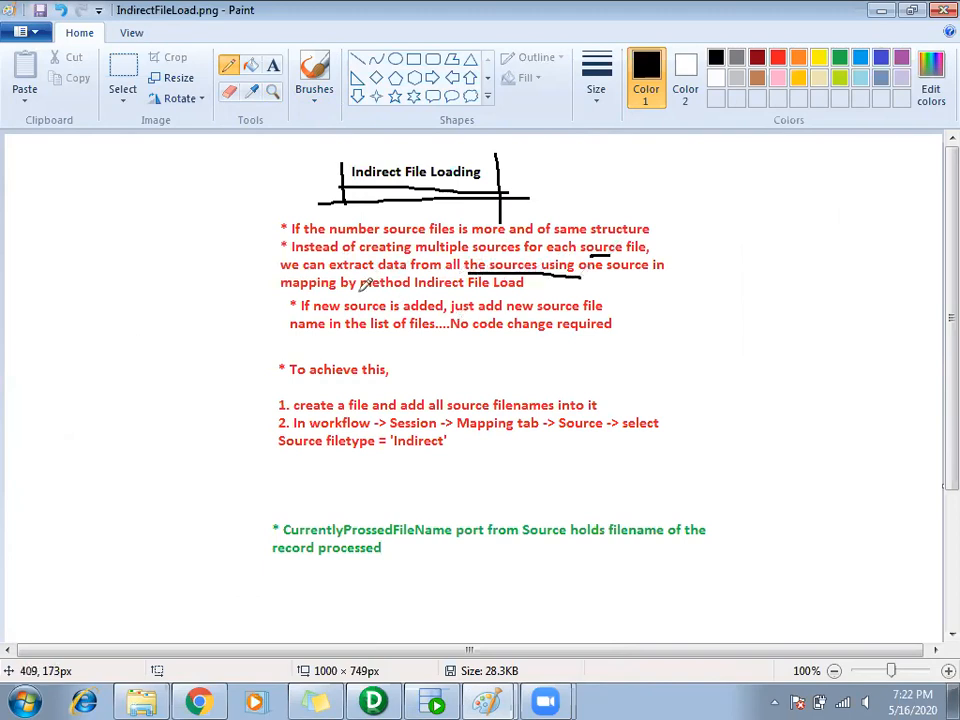
{"action": "left_click_drag", "start_coordinate": [350, 293], "coordinate": [545, 295]}
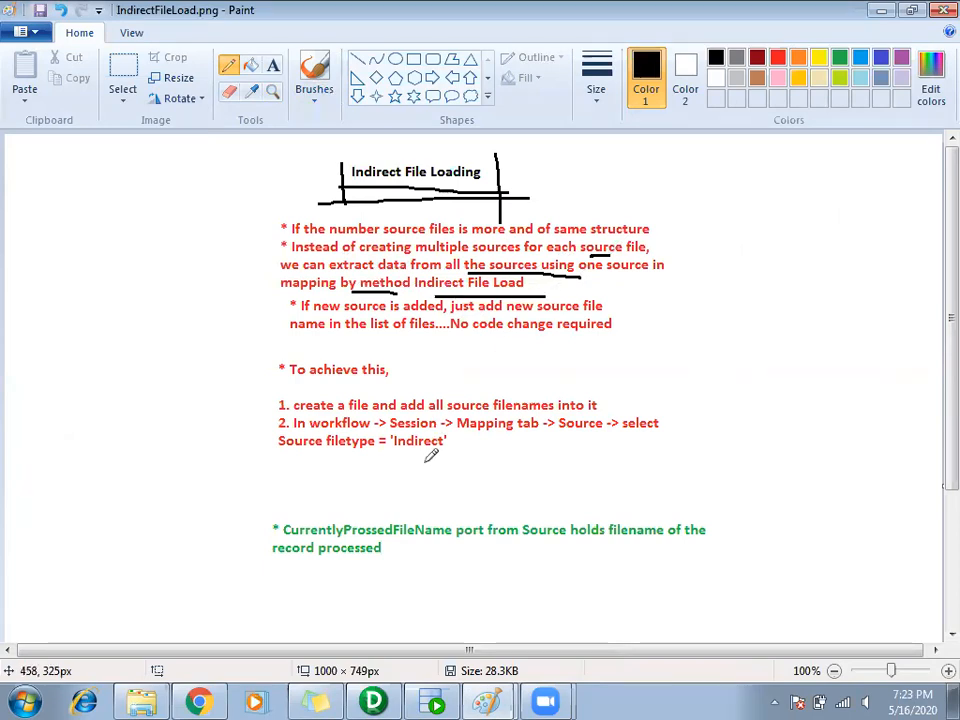
Switch to PowerCenter Designer and open the m_LoadEmpDataFFToTarget mapping from the Mar2020_Batch mappings in the Mapping Designer
{"action": "left_click", "coordinate": [373, 702]}
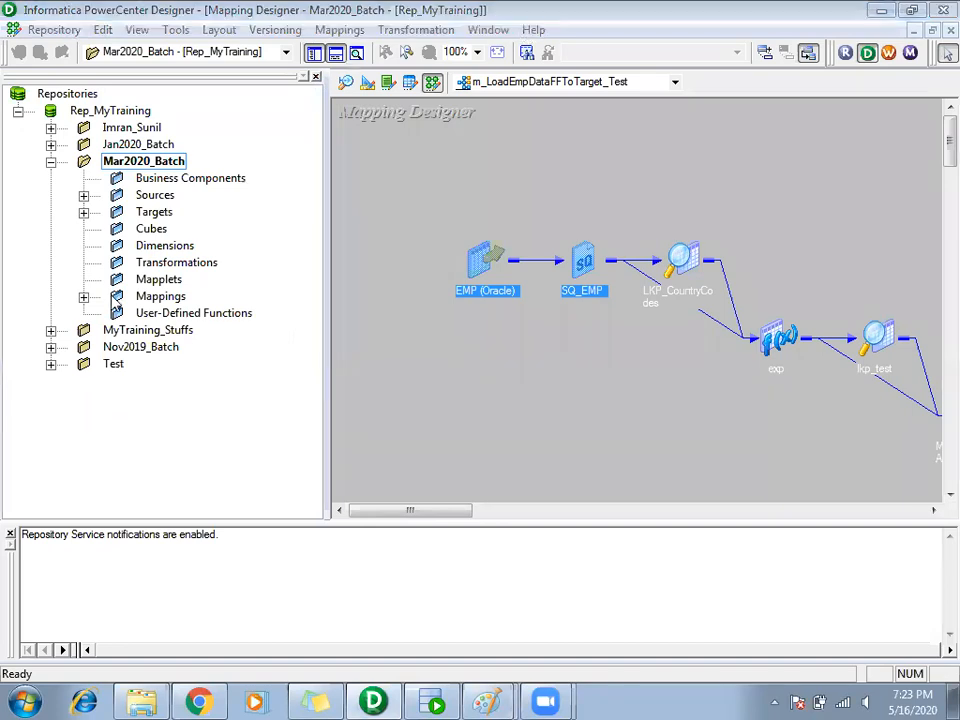
{"action": "left_click", "coordinate": [83, 296]}
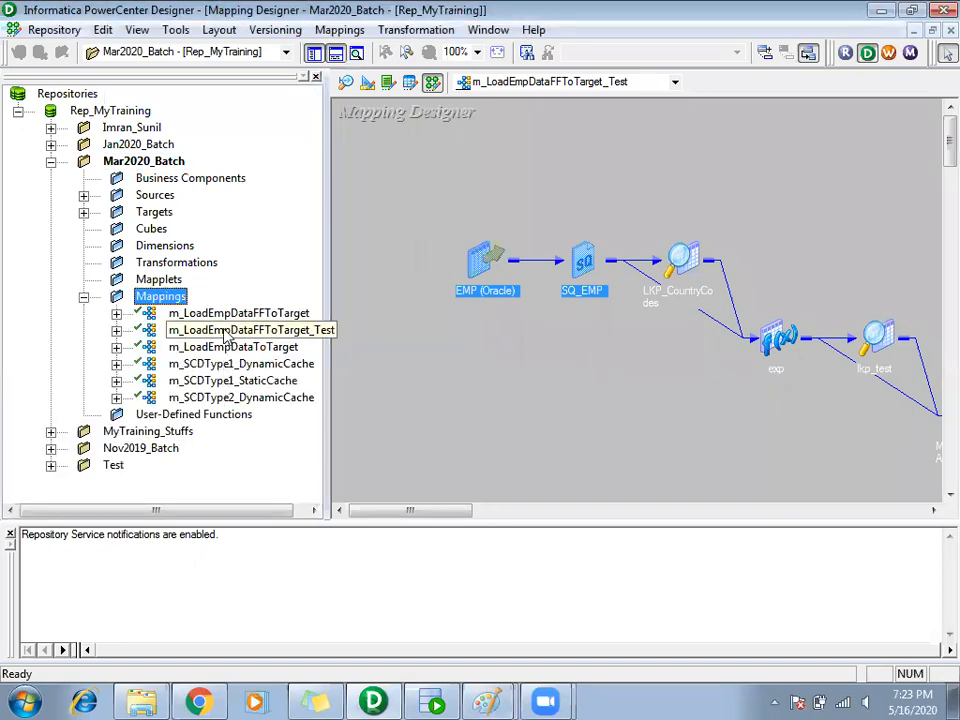
{"action": "left_click_drag", "start_coordinate": [172, 313], "coordinate": [478, 364]}
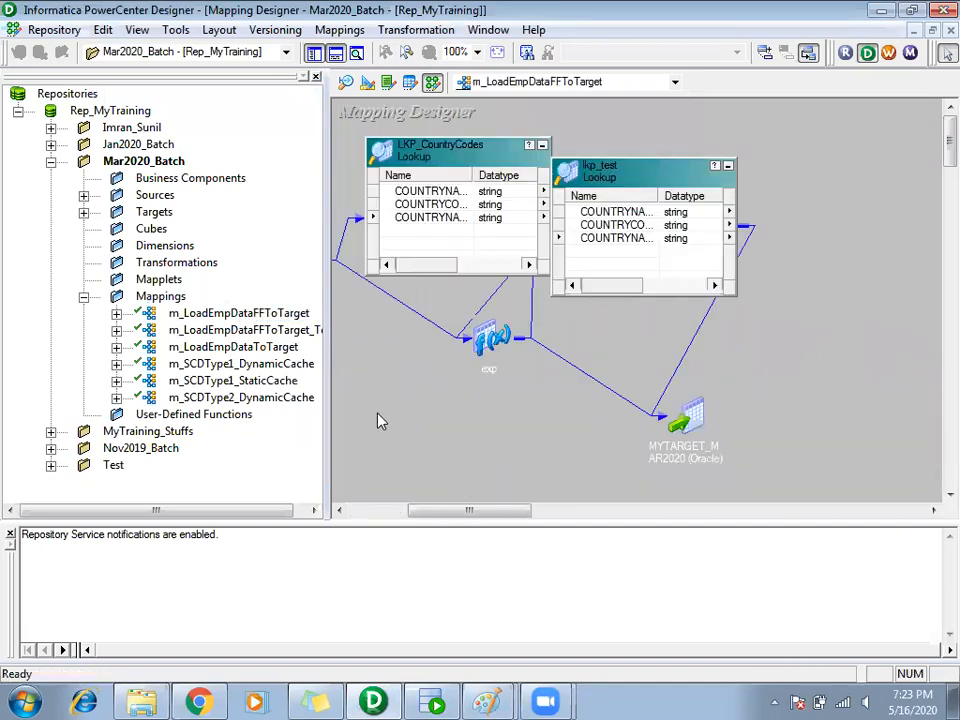
Arrange the mapping objects as icons and delete EMP, SQ_EMP, LKP_CountryCodes, exp and lkp_test
{"action": "right_click", "coordinate": [378, 421]}
{"action": "left_click", "coordinate": [436, 368]}
{"action": "left_click_drag", "start_coordinate": [406, 214], "coordinate": [928, 407]}
{"action": "key", "text": "Delete"}
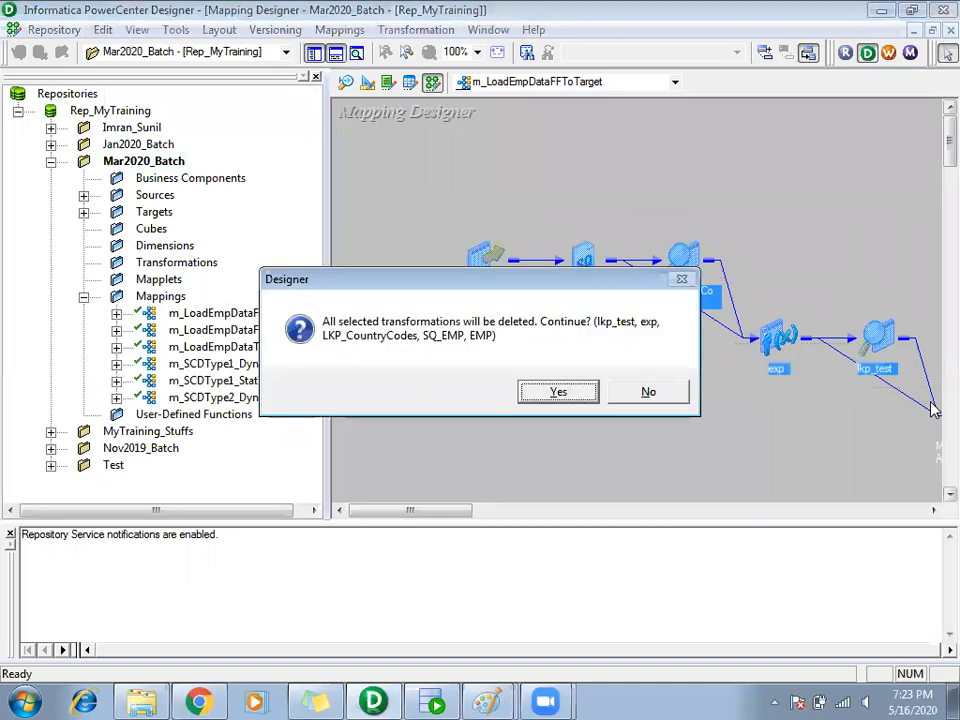
{"action": "left_click", "coordinate": [559, 396]}
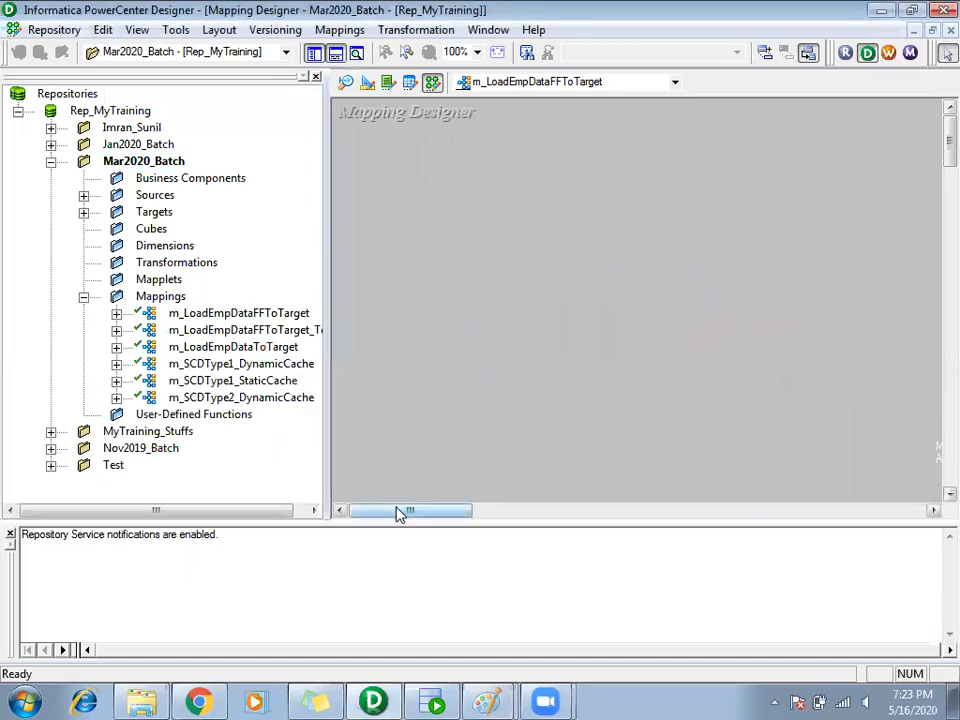
Delete the remaining MYTARGET_MAR2020 target from the m_LoadEmpDataFFToTarget mapping
{"action": "left_click_drag", "start_coordinate": [396, 512], "coordinate": [458, 512]}
{"action": "left_click_drag", "start_coordinate": [470, 304], "coordinate": [576, 484]}
{"action": "key", "text": "Delete"}
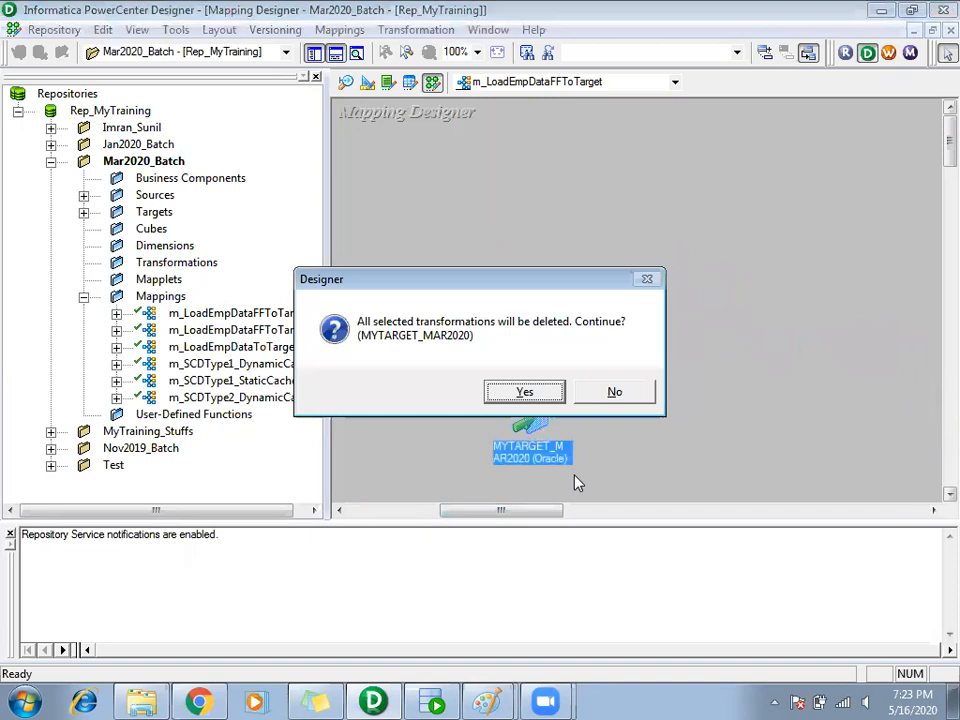
{"action": "left_click", "coordinate": [527, 396]}
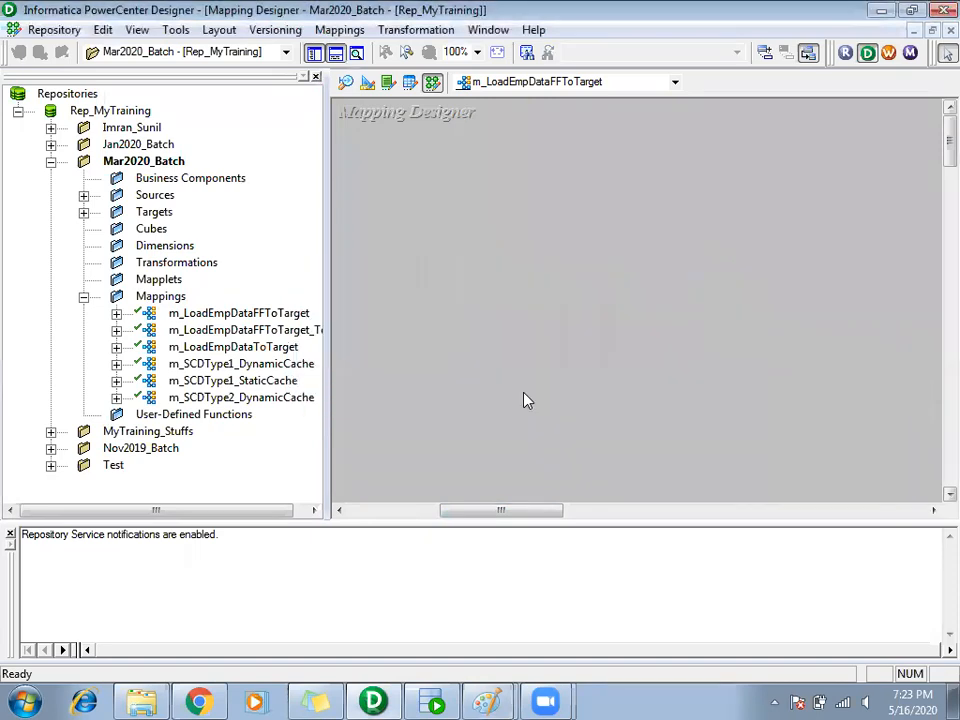
{"action": "left_click", "coordinate": [241, 315]}
{"action": "left_click", "coordinate": [405, 375]}
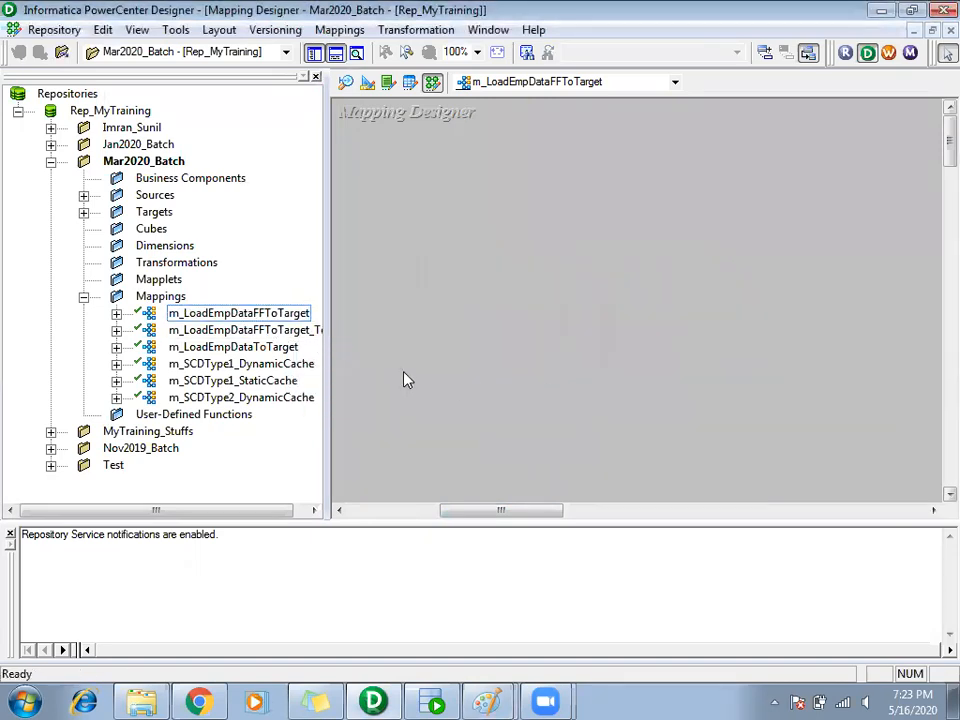
Switch to Windows Explorer and open the C:\Informatica\9.6.1\server\infa_shared\SrcFiles\Mar2020_Batch folder
{"action": "left_click", "coordinate": [140, 700]}
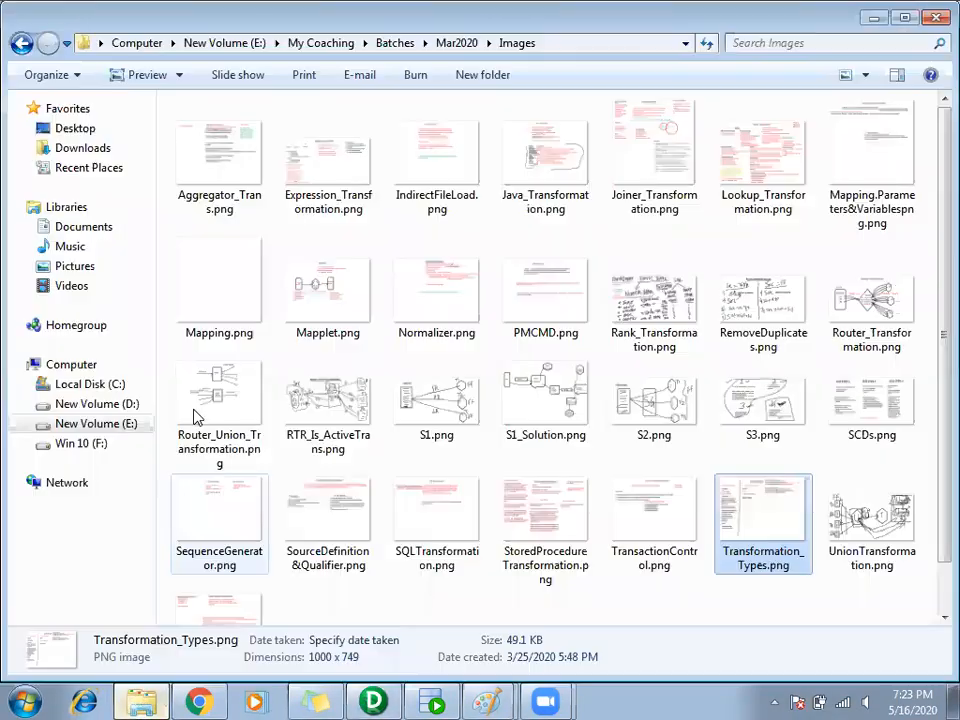
{"action": "left_click", "coordinate": [112, 389]}
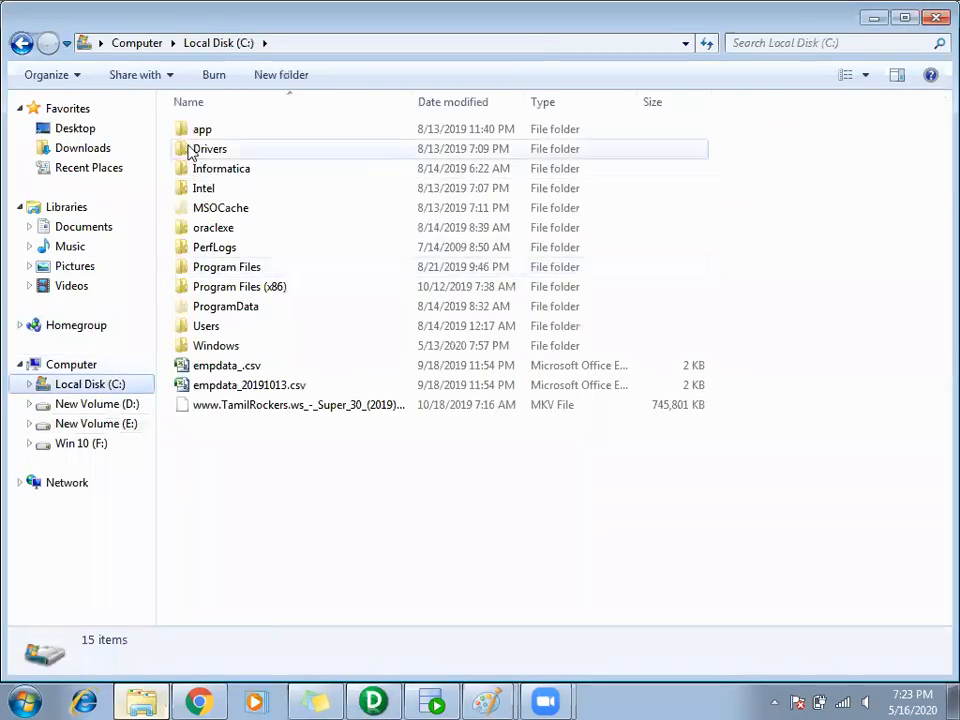
{"action": "double_click", "coordinate": [205, 170]}
{"action": "double_click", "coordinate": [204, 129]}
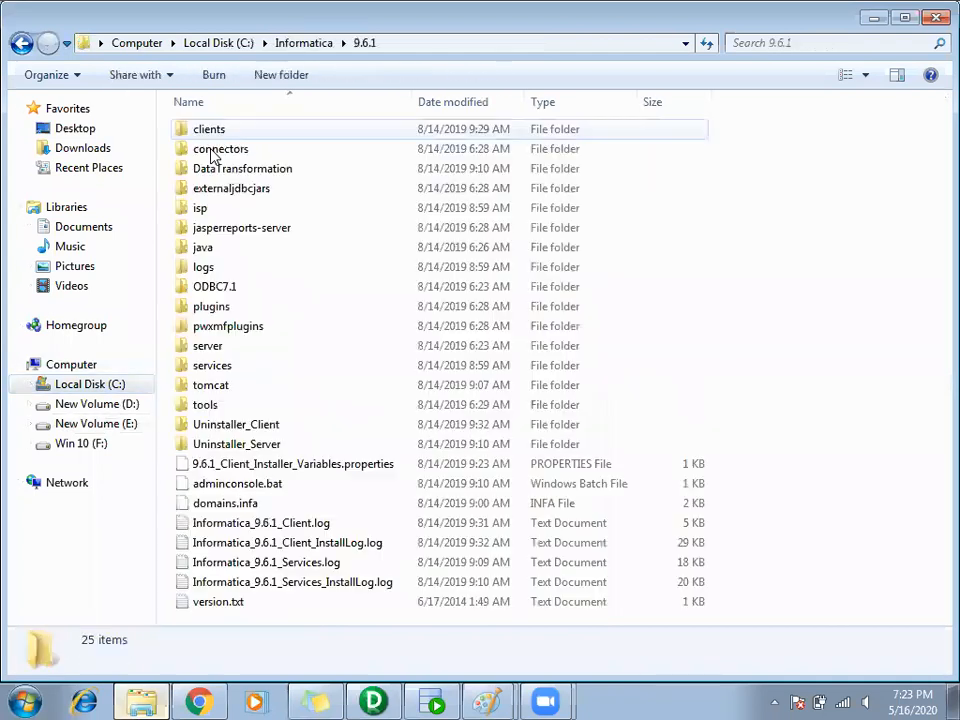
{"action": "double_click", "coordinate": [210, 346]}
{"action": "double_click", "coordinate": [212, 172]}
{"action": "double_click", "coordinate": [221, 328]}
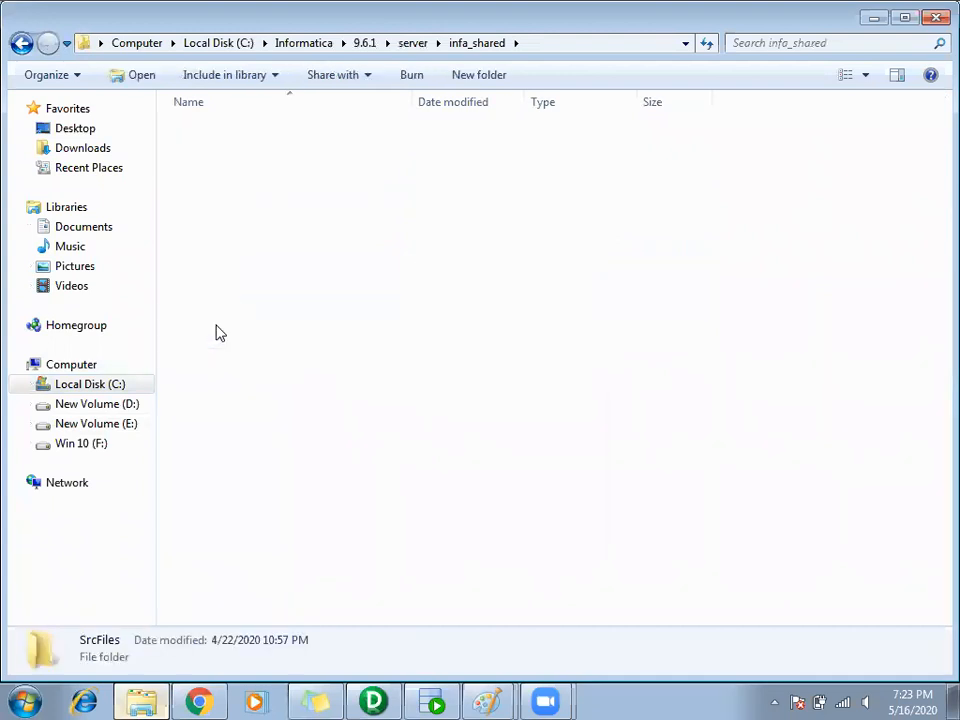
{"action": "double_click", "coordinate": [212, 170]}
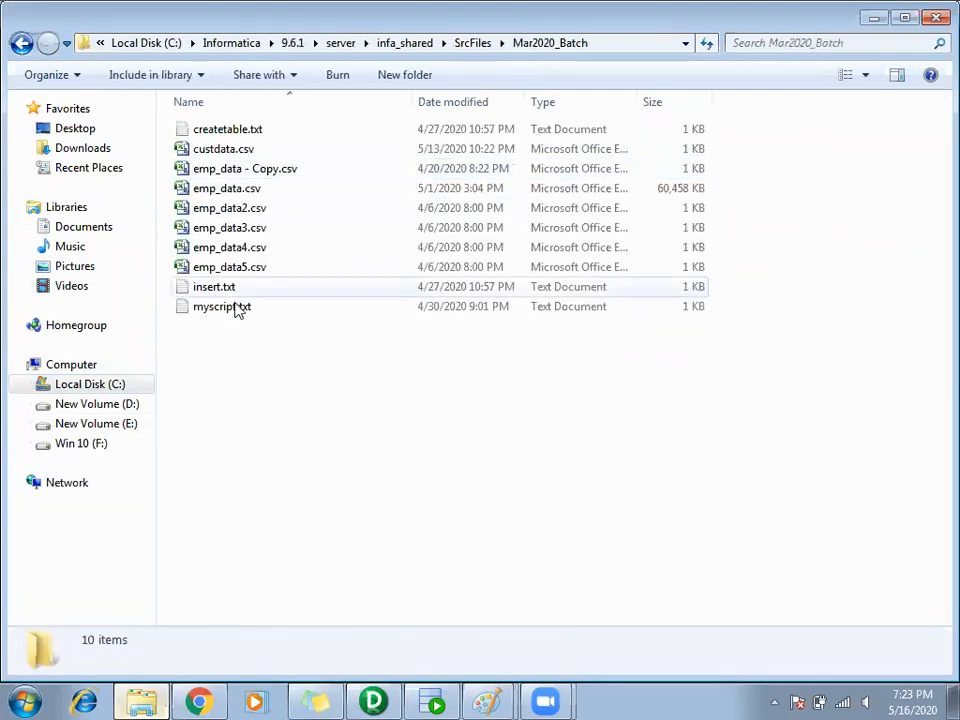
Delete the files emp_data2.csv, emp_data3.csv, emp_data4.csv and emp_data5.csv from the Mar2020_Batch source folder
{"action": "left_click_drag", "start_coordinate": [205, 360], "coordinate": [300, 212]}
{"action": "left_click", "coordinate": [300, 212]}
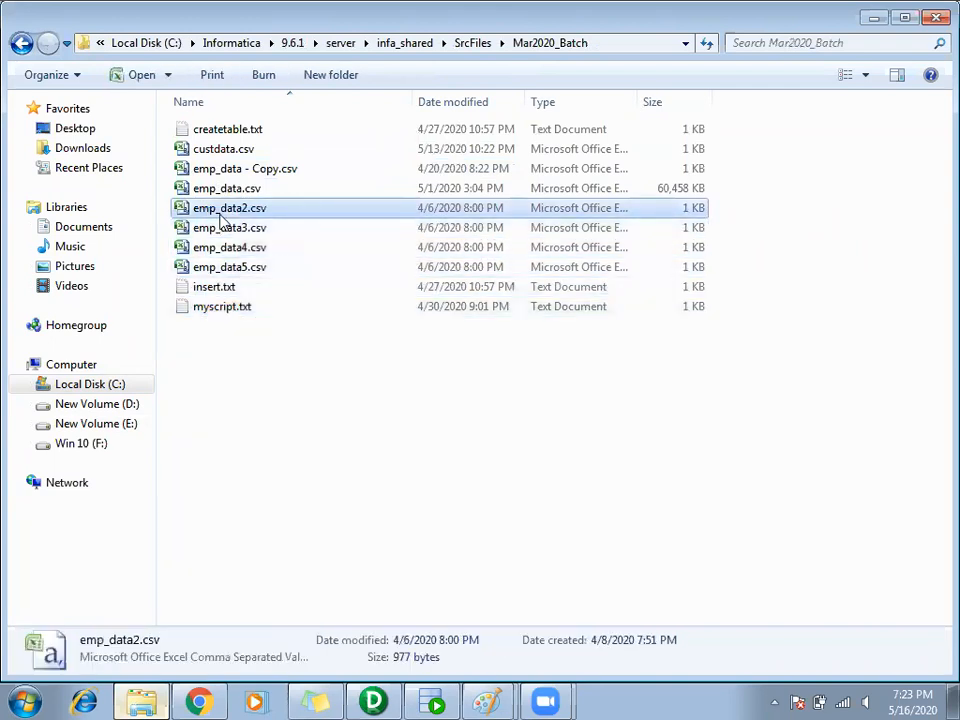
{"action": "left_click", "coordinate": [230, 270], "text": "shift"}
{"action": "key", "text": "Delete"}
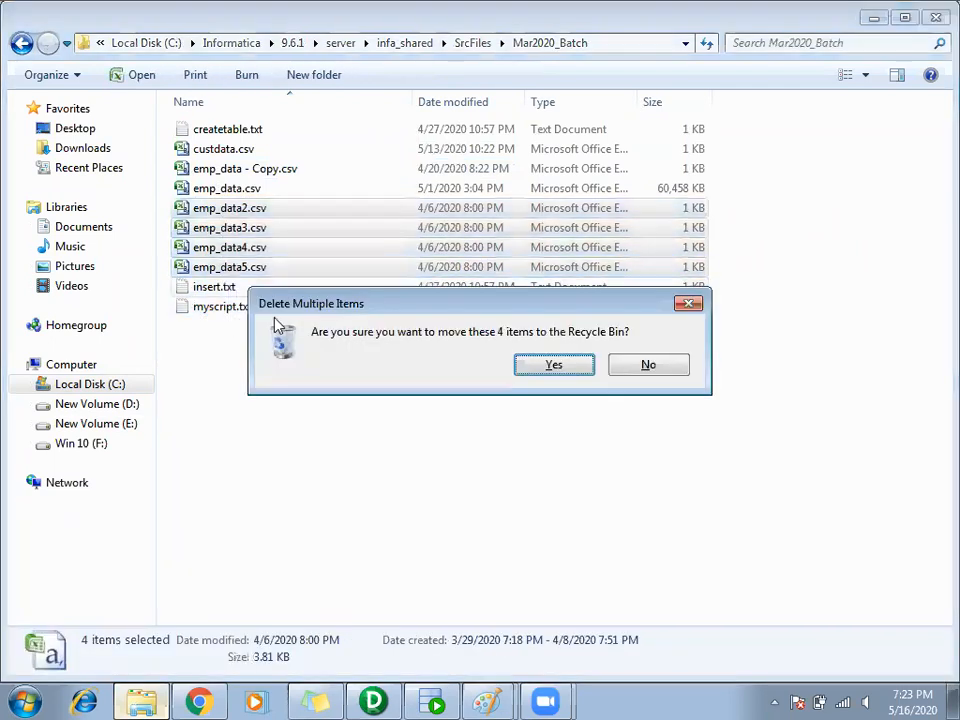
{"action": "left_click", "coordinate": [551, 364]}
Delete the emp_data - Copy.csv file from the Mar2020_Batch folder
{"action": "left_click", "coordinate": [215, 178]}
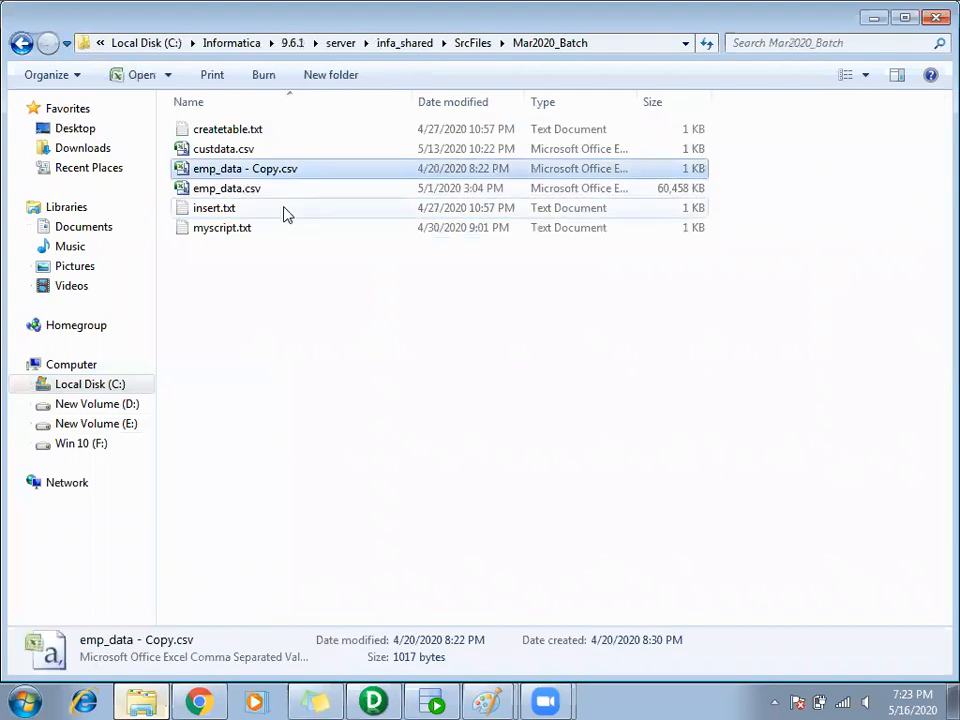
{"action": "key", "text": "Delete"}
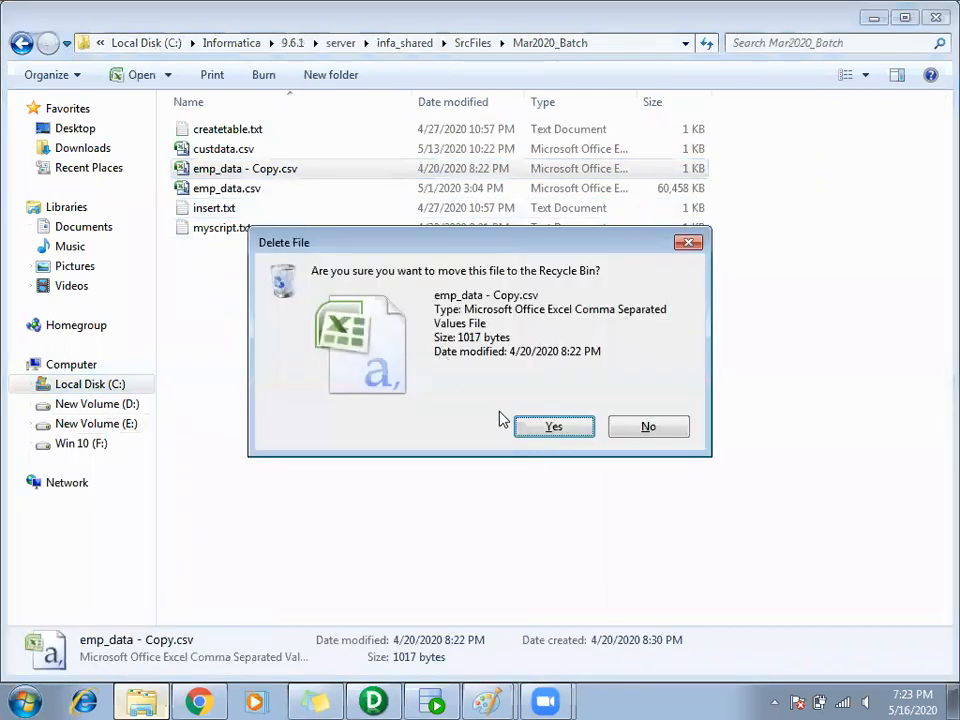
{"action": "left_click", "coordinate": [555, 424]}
Try to view emp_data.csv in Excel, close Excel, and restore the deleted emp_data - Copy.csv file
{"action": "left_click", "coordinate": [227, 174]}
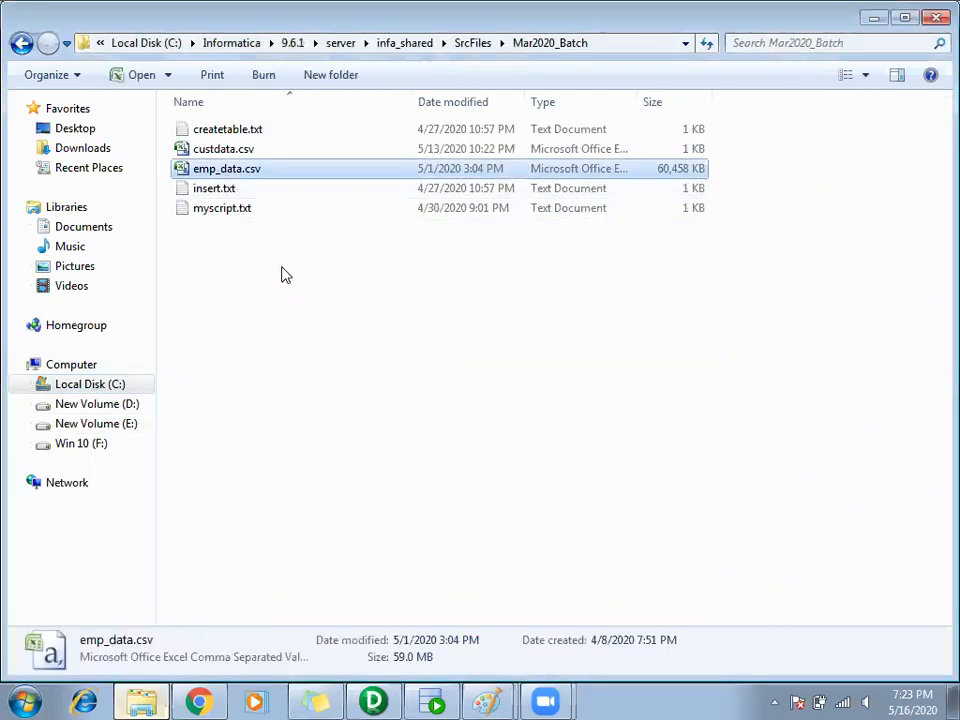
{"action": "double_click", "coordinate": [223, 172]}
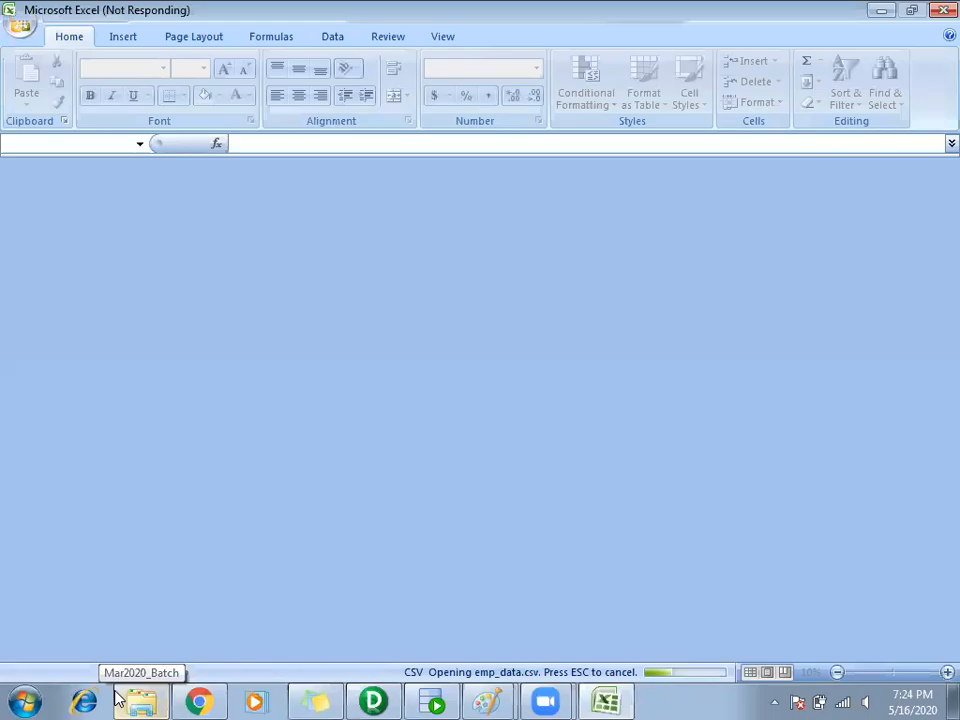
{"action": "left_click", "coordinate": [152, 698]}
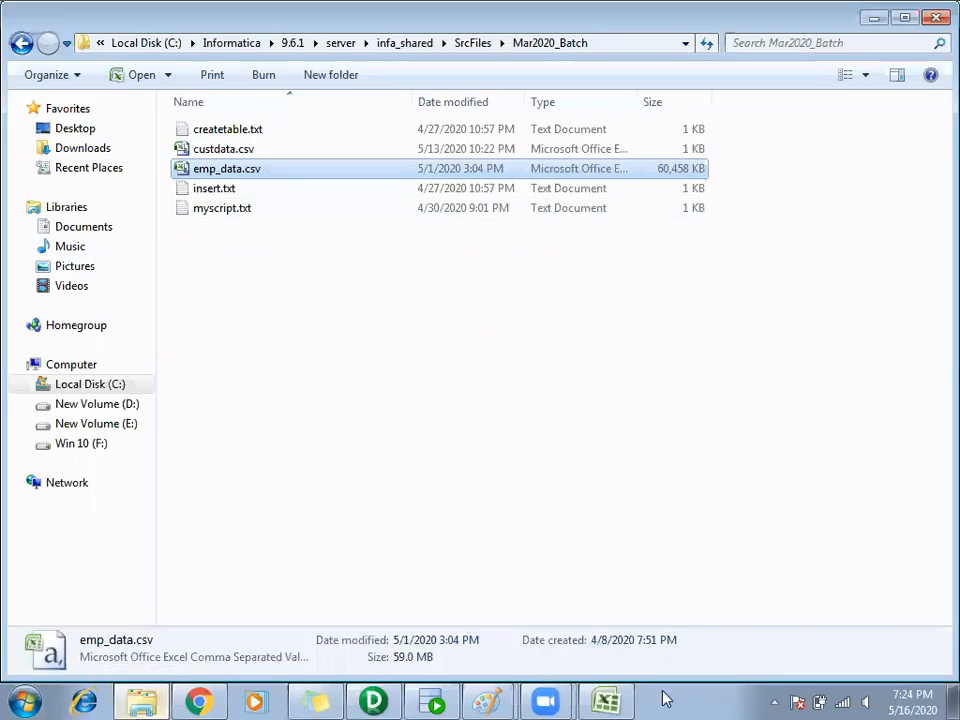
{"action": "left_click", "coordinate": [613, 700]}
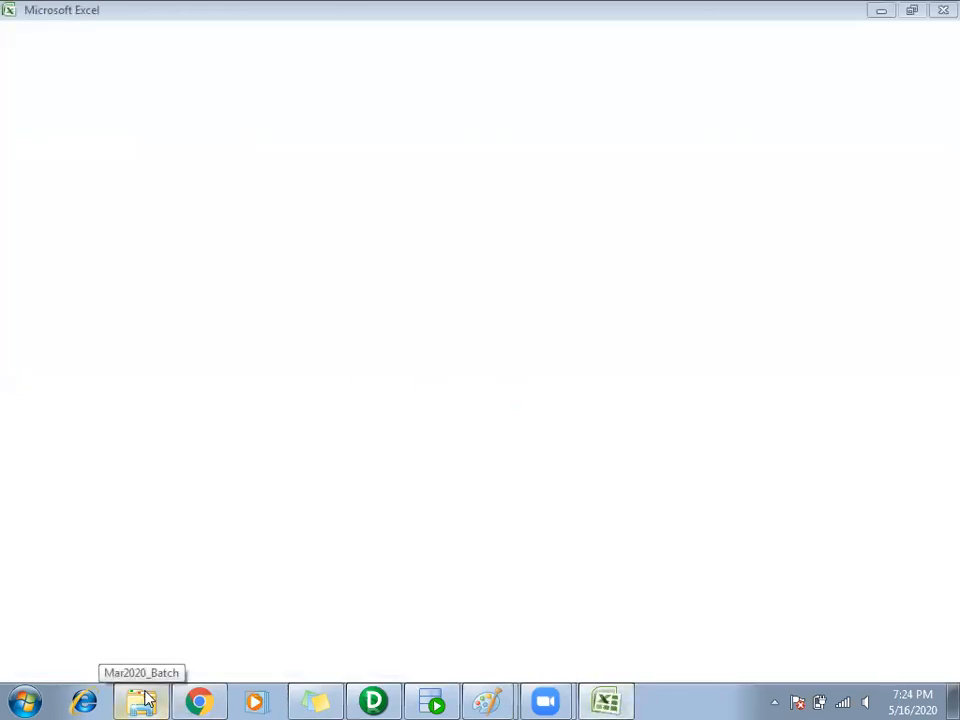
{"action": "left_click", "coordinate": [933, 12]}
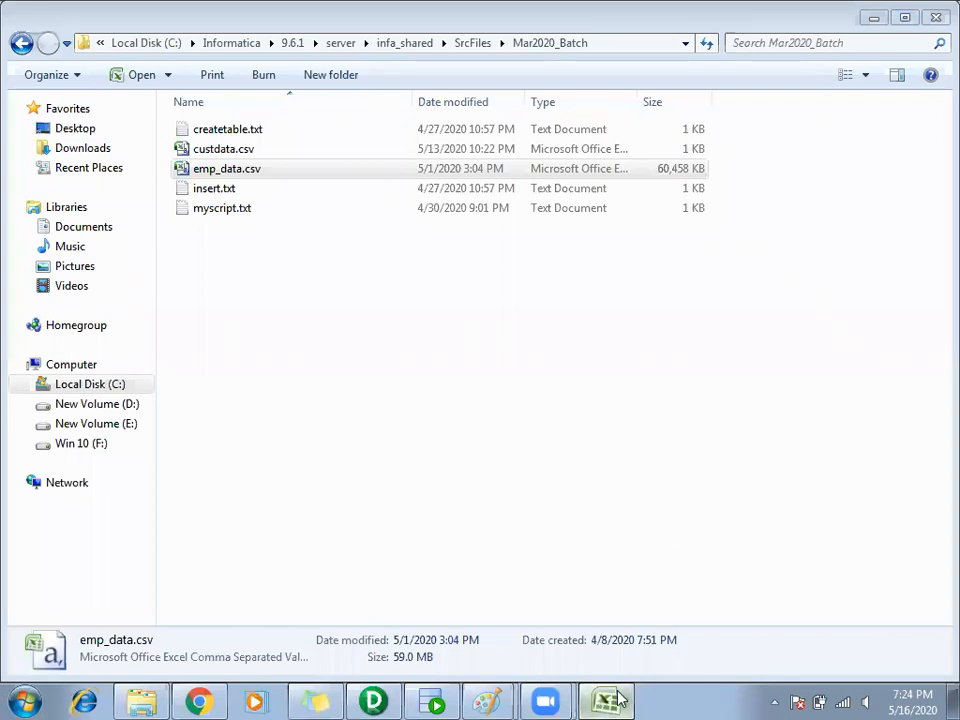
{"action": "right_click", "coordinate": [620, 700]}
{"action": "left_click", "coordinate": [552, 538]}
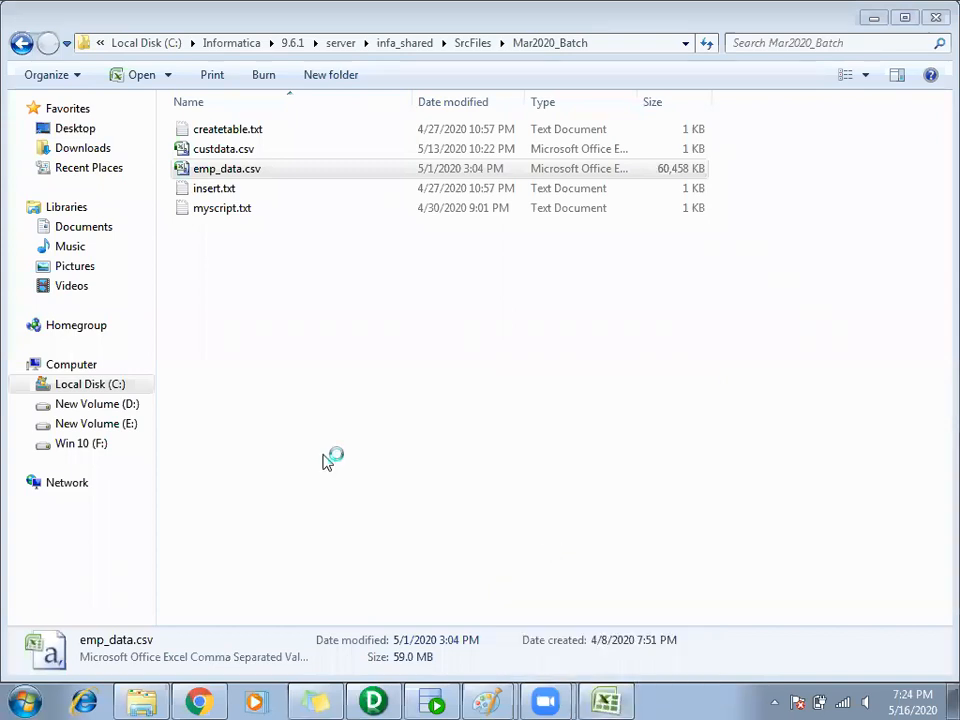
{"action": "left_click", "coordinate": [404, 453]}
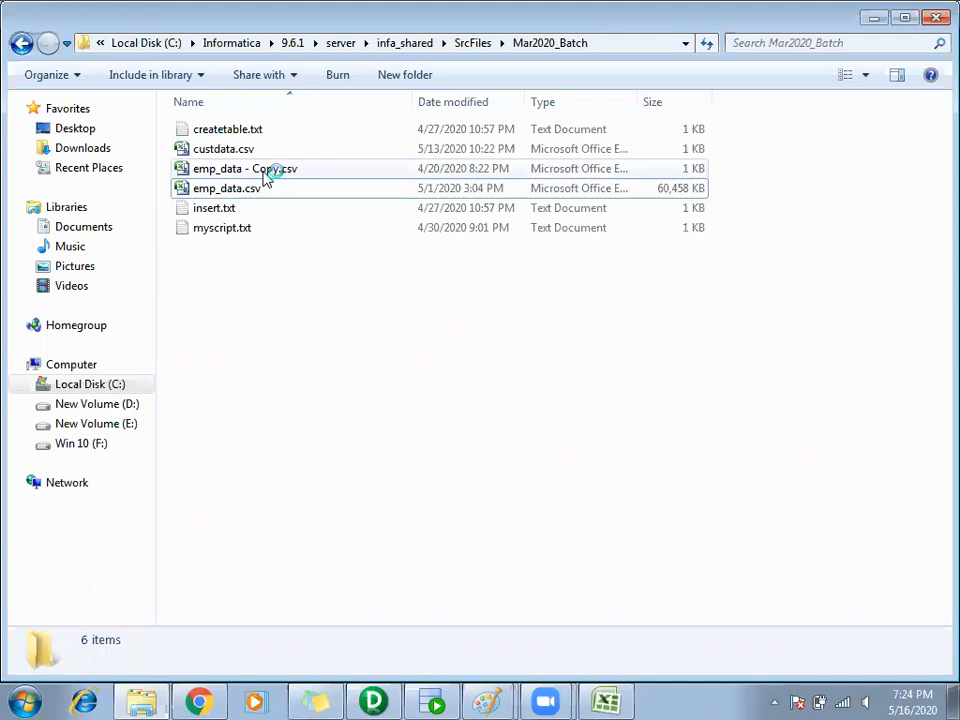
Open emp_data - Copy.csv in Excel to examine its columns and employee rows, and close it
{"action": "left_click", "coordinate": [268, 172]}
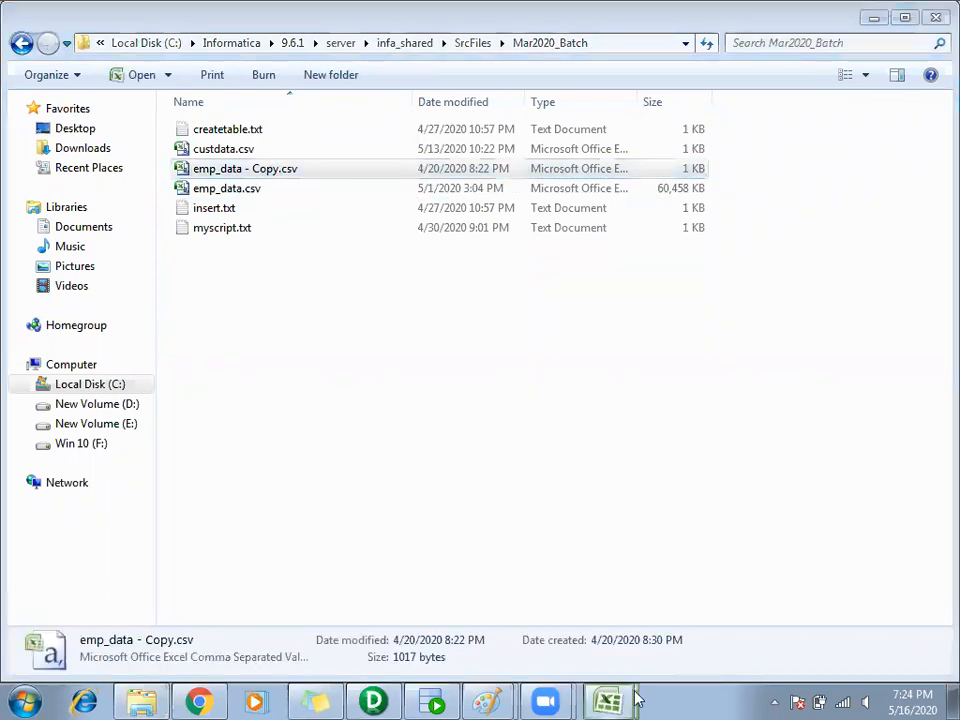
{"action": "mouse_move", "coordinate": [602, 686]}
{"action": "left_click", "coordinate": [594, 659]}
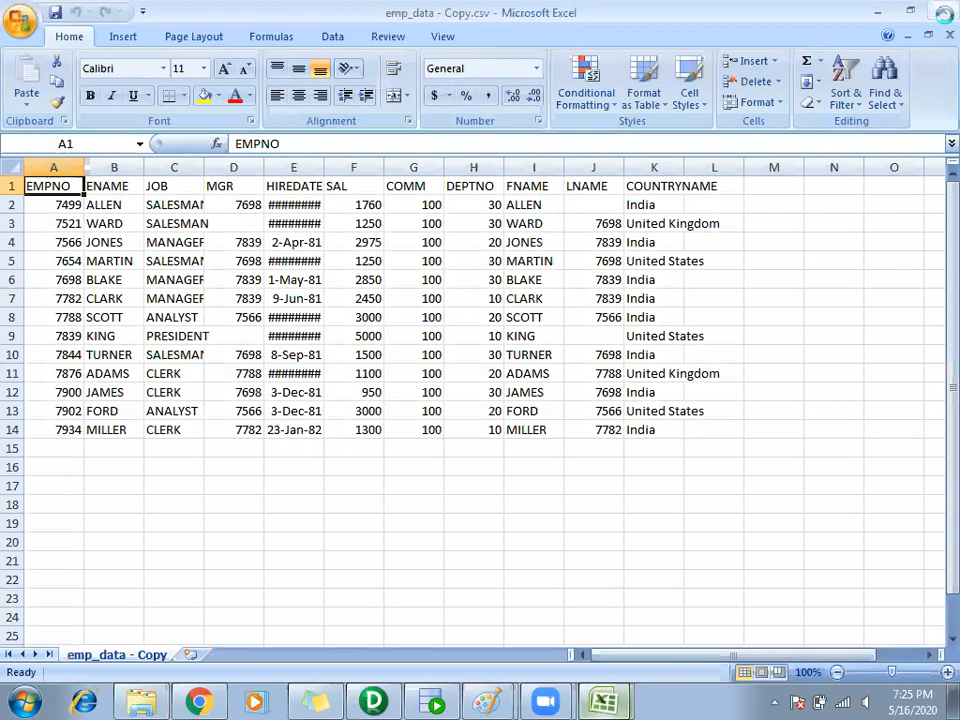
{"action": "left_click", "coordinate": [944, 12]}
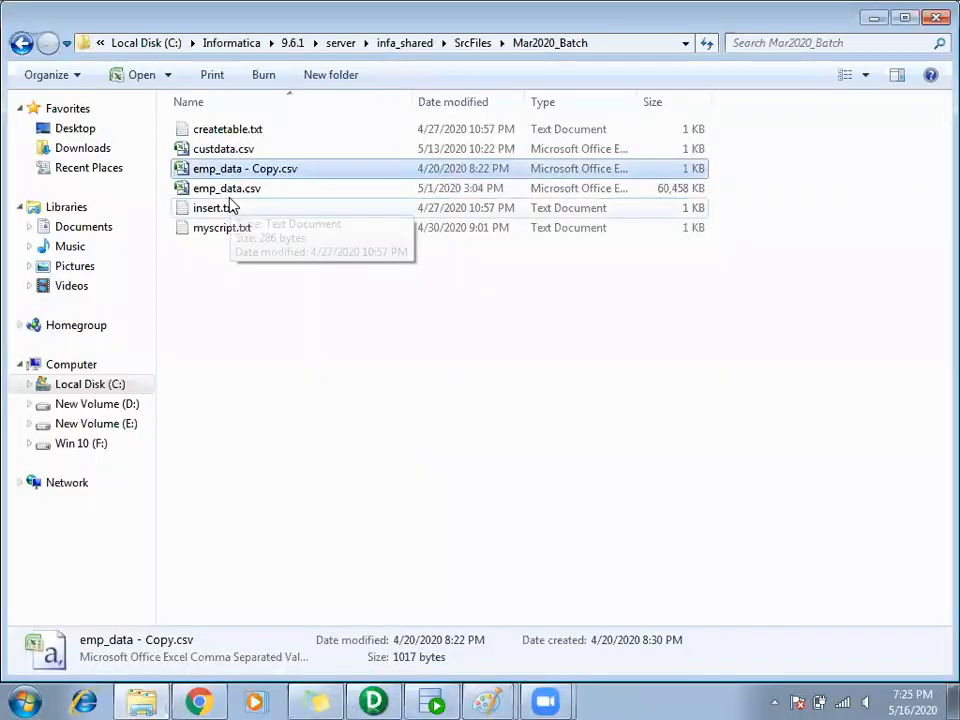
Permanently delete the large emp_data.csv file from the Mar2020_Batch folder
{"action": "left_click", "coordinate": [229, 200]}
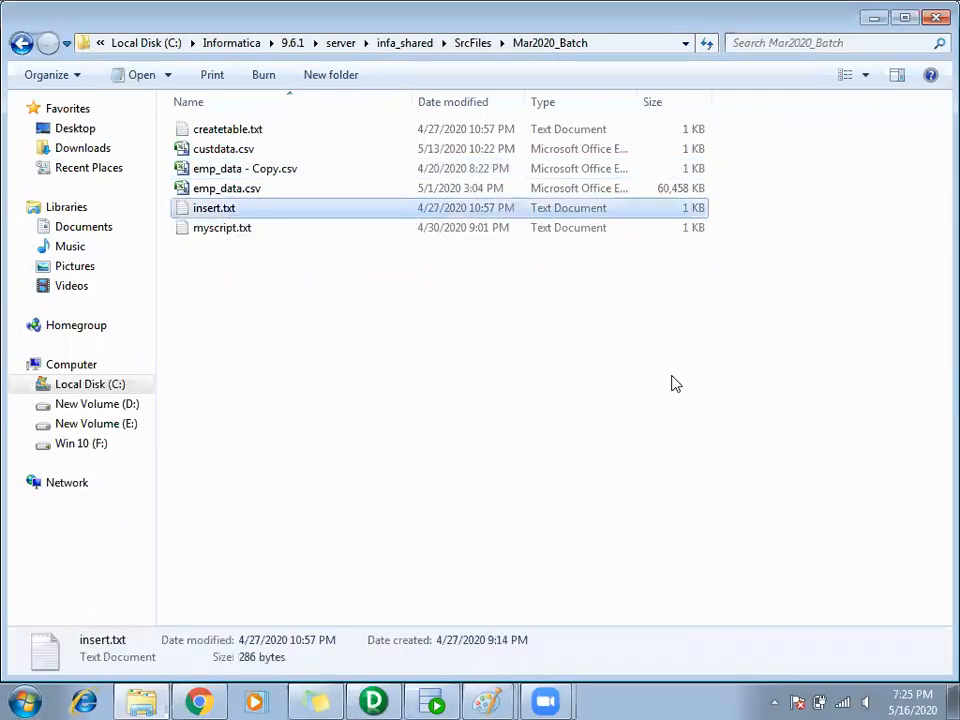
{"action": "key", "text": "Up"}
{"action": "key", "text": "shift+Delete"}
{"action": "key", "text": "Return"}
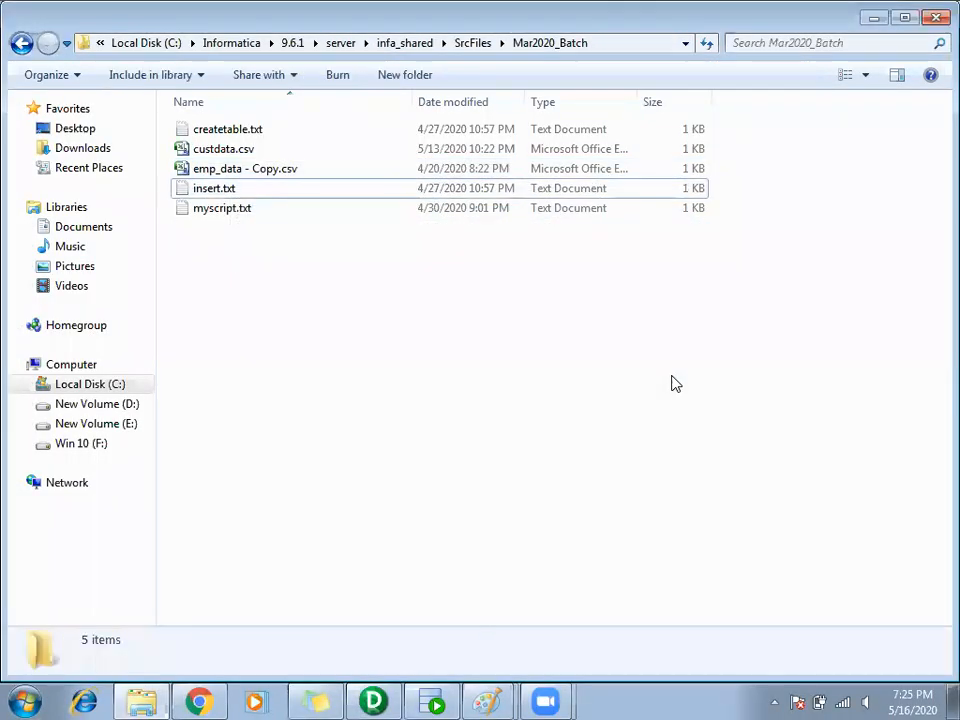
Rename emp_data - Copy.csv as emp_data.csv
{"action": "left_click", "coordinate": [263, 175]}
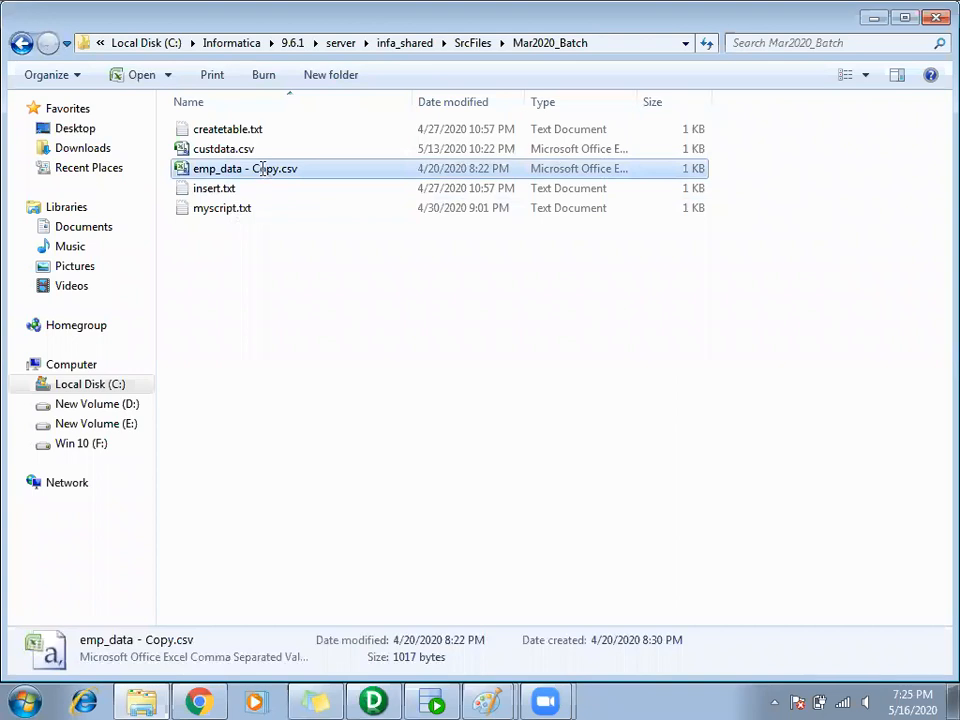
{"action": "left_click", "coordinate": [263, 170]}
{"action": "key", "text": "Right"}
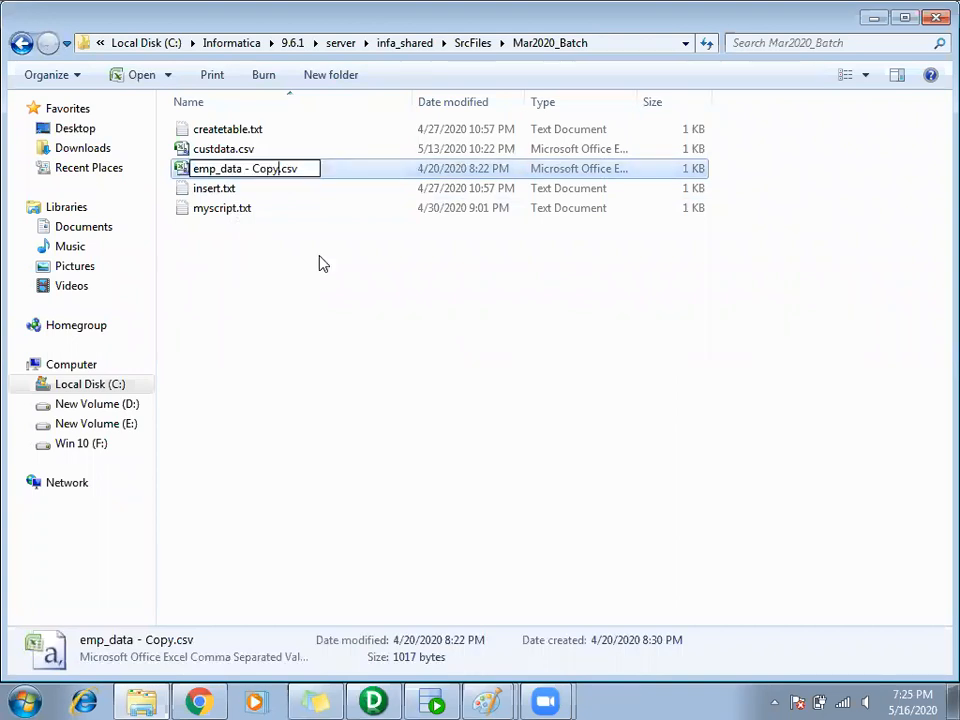
{"action": "key", "text": "BackSpace"}
{"action": "key", "text": "BackSpace"}
{"action": "key", "text": "BackSpace"}
{"action": "key", "text": "BackSpace"}
{"action": "key", "text": "BackSpace"}
{"action": "key", "text": "BackSpace"}
{"action": "key", "text": "BackSpace"}
{"action": "key", "text": "Return"}
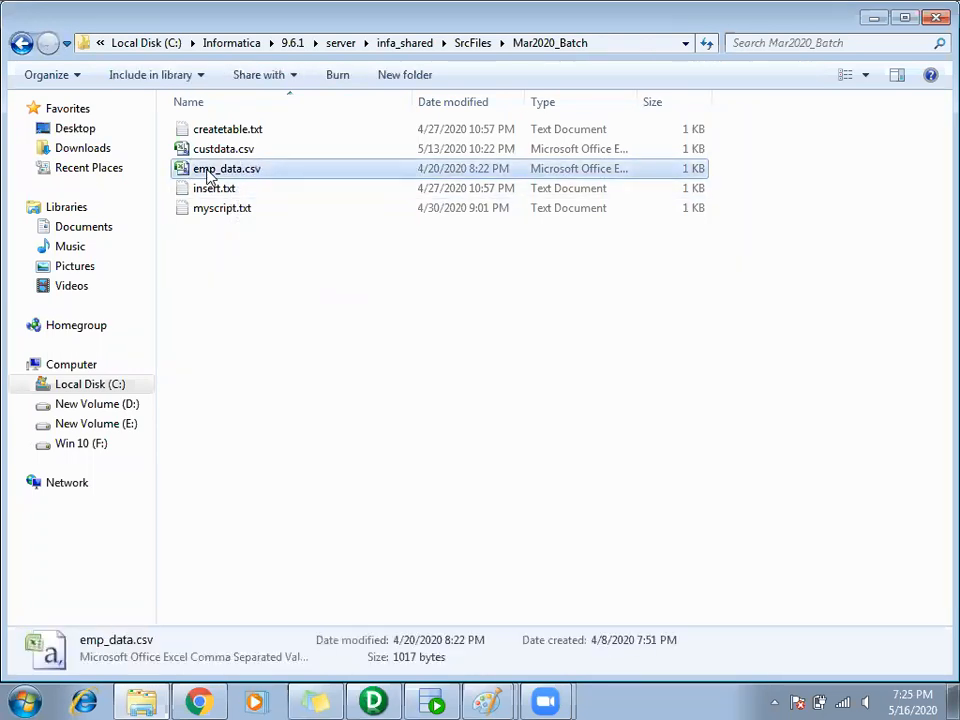
Open the renamed emp_data.csv in Excel, review its employee rows, and close it
{"action": "double_click", "coordinate": [208, 177]}
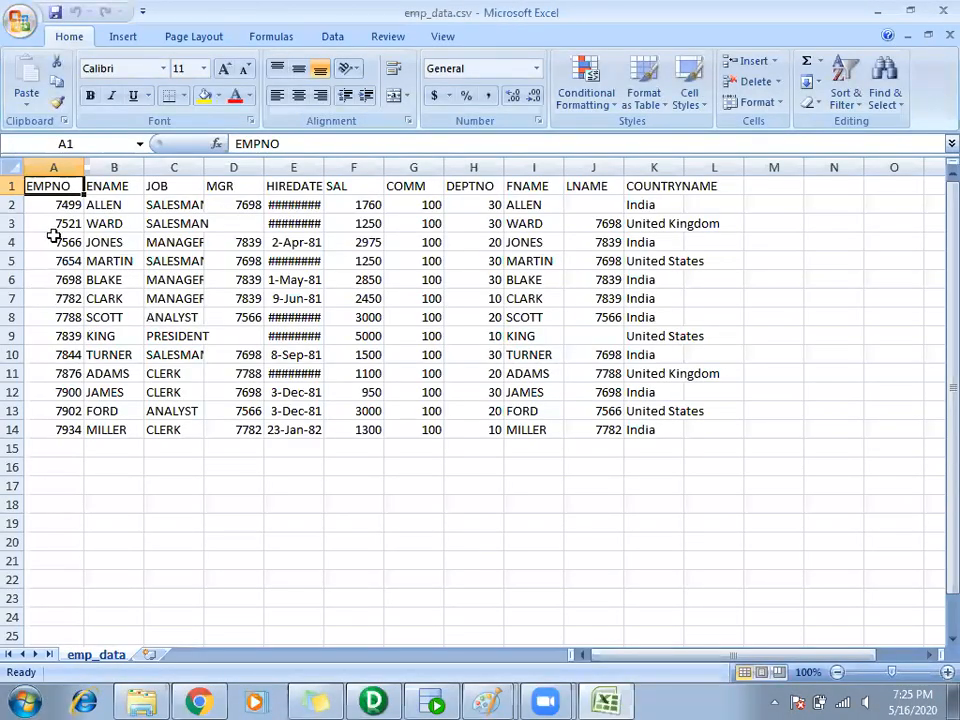
{"action": "left_click_drag", "start_coordinate": [64, 206], "coordinate": [430, 410]}
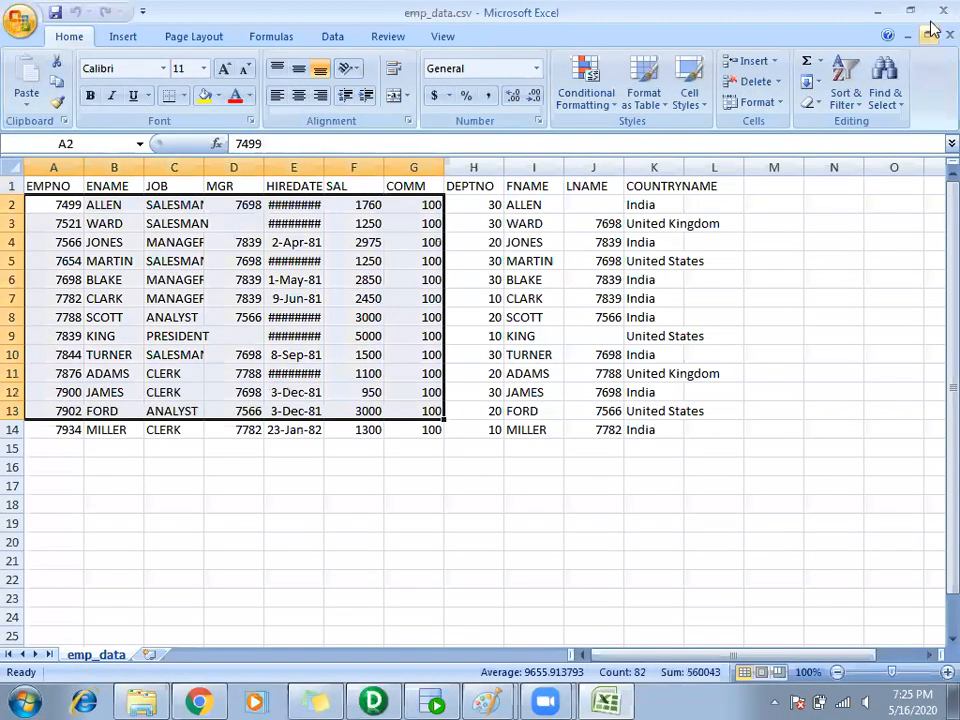
{"action": "left_click", "coordinate": [938, 14]}
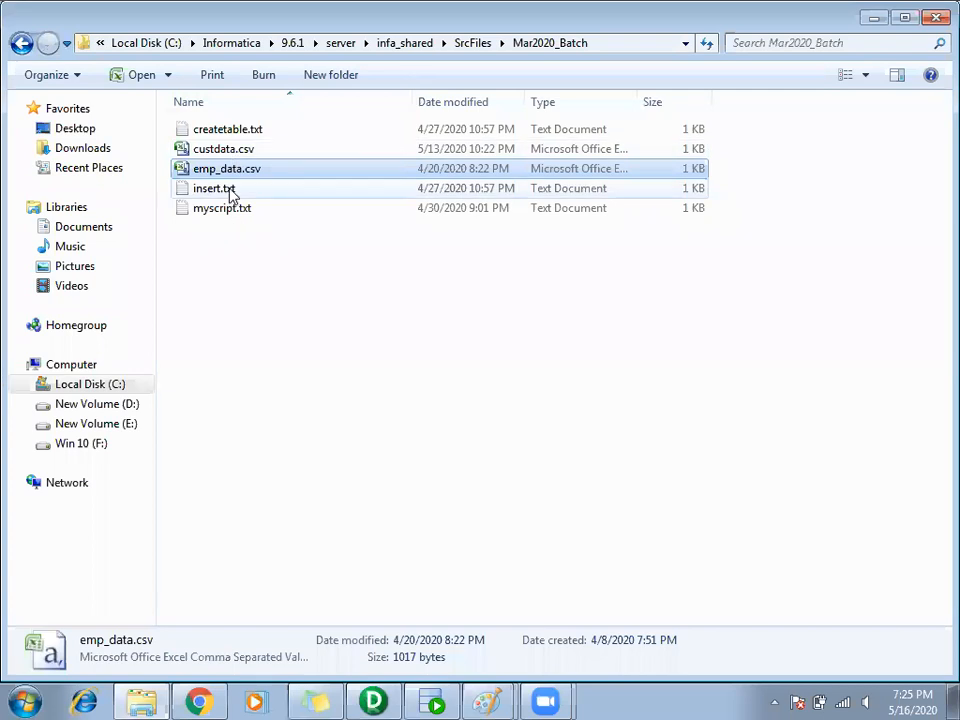
Make four copies of emp_data.csv in the Mar2020_Batch folder
{"action": "key", "text": "ctrl+v"}
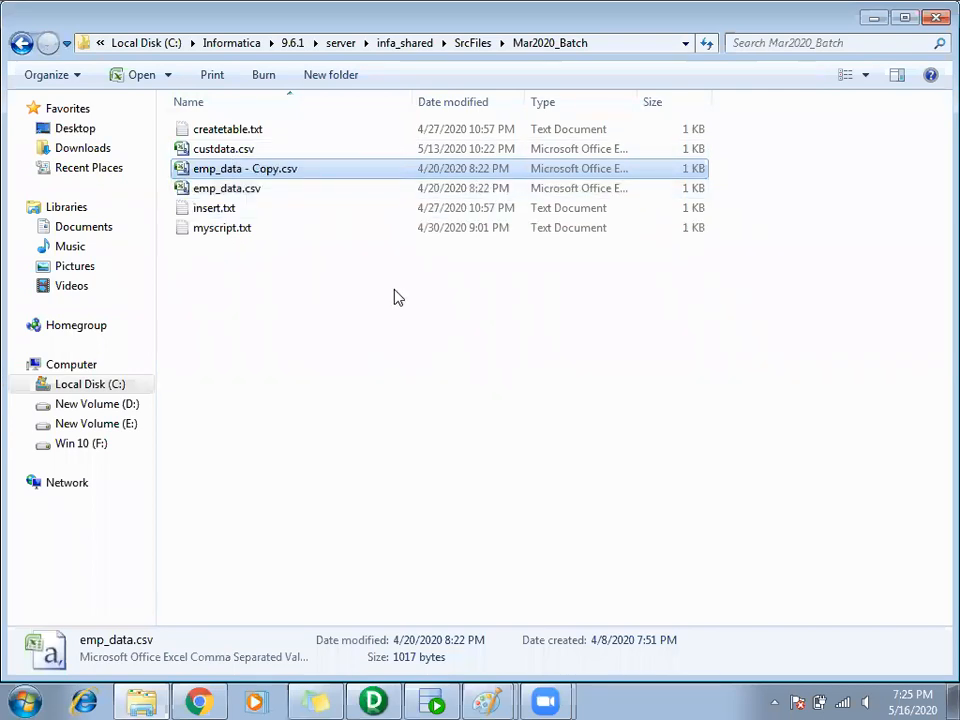
{"action": "key", "text": "ctrl+v"}
{"action": "key", "text": "ctrl+v"}
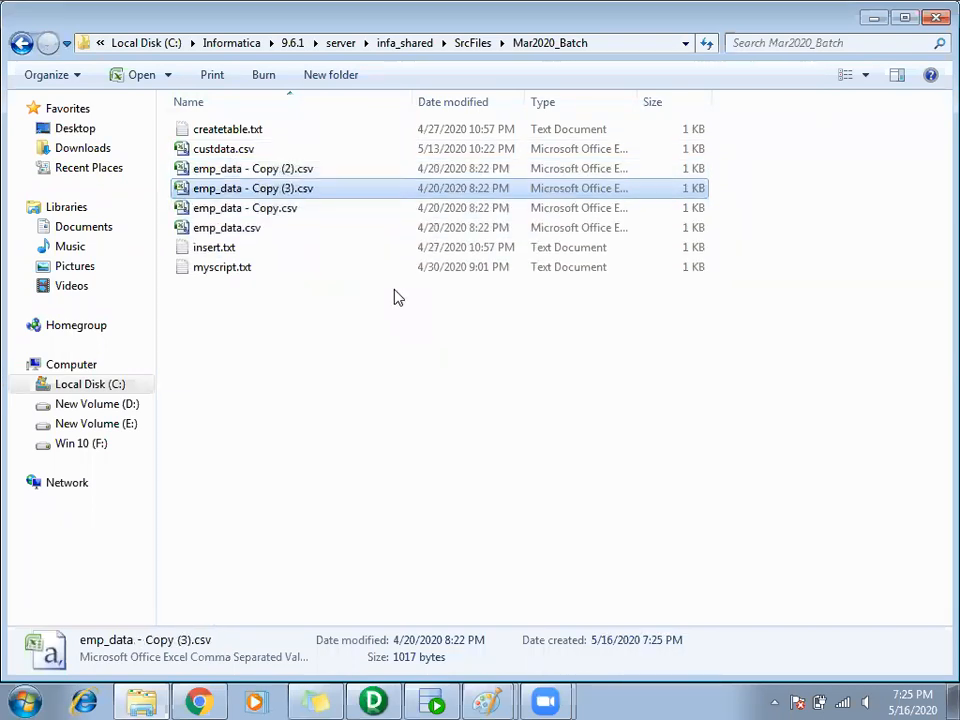
{"action": "key", "text": "ctrl+v"}
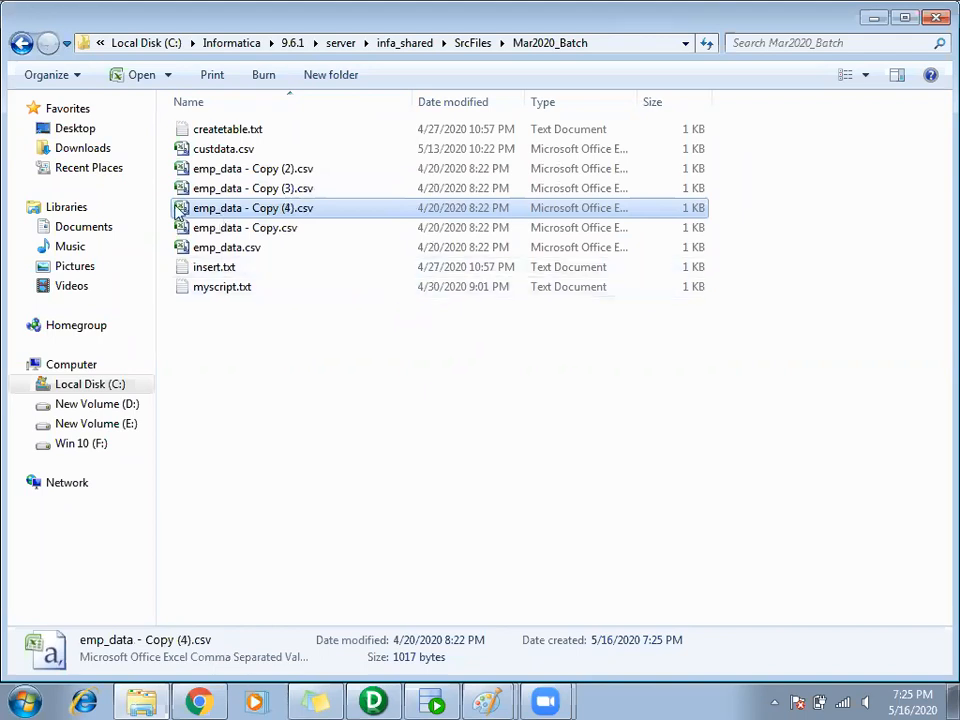
Rename the original emp_data.csv as emp_data1.csv
{"action": "left_click", "coordinate": [243, 249]}
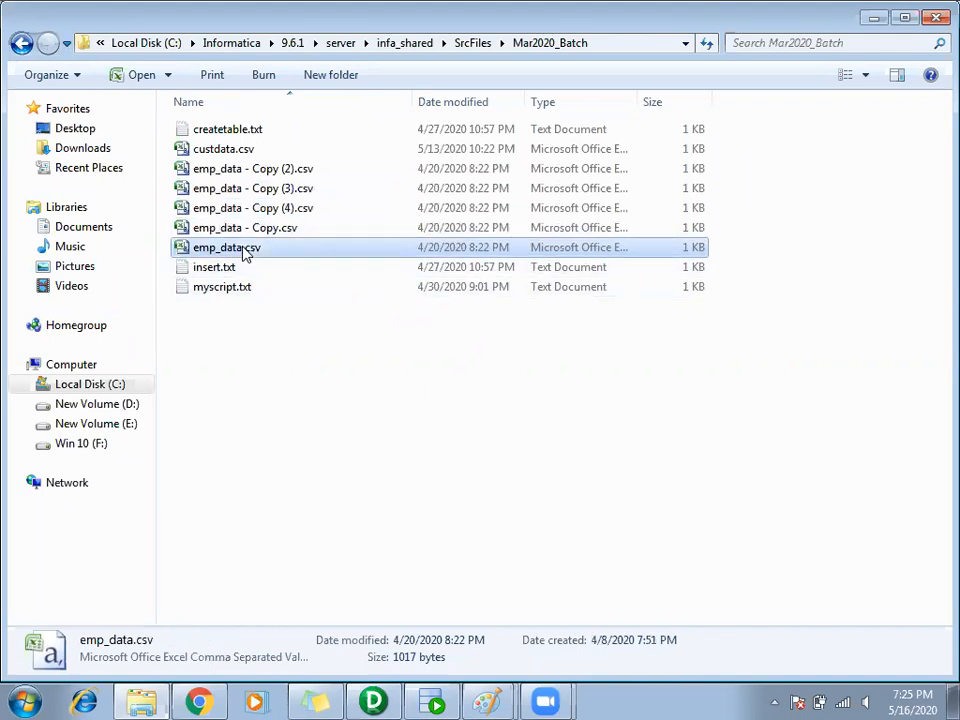
{"action": "left_click", "coordinate": [243, 249]}
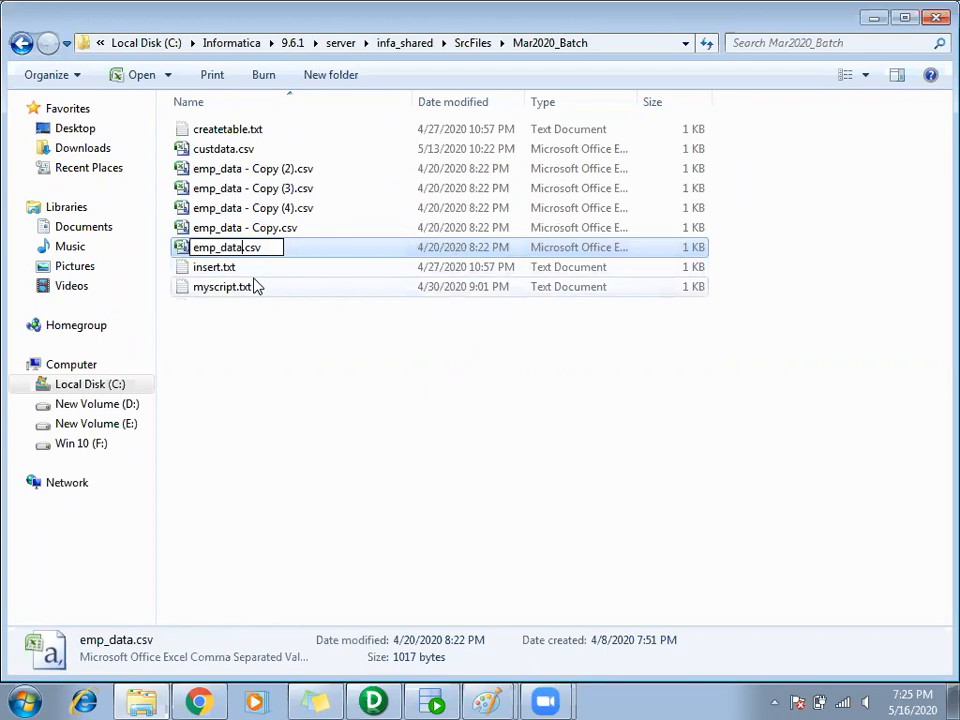
{"action": "type", "text": "1"}
Rename emp_data - Copy.csv as emp_data2.csv
{"action": "left_click", "coordinate": [240, 230]}
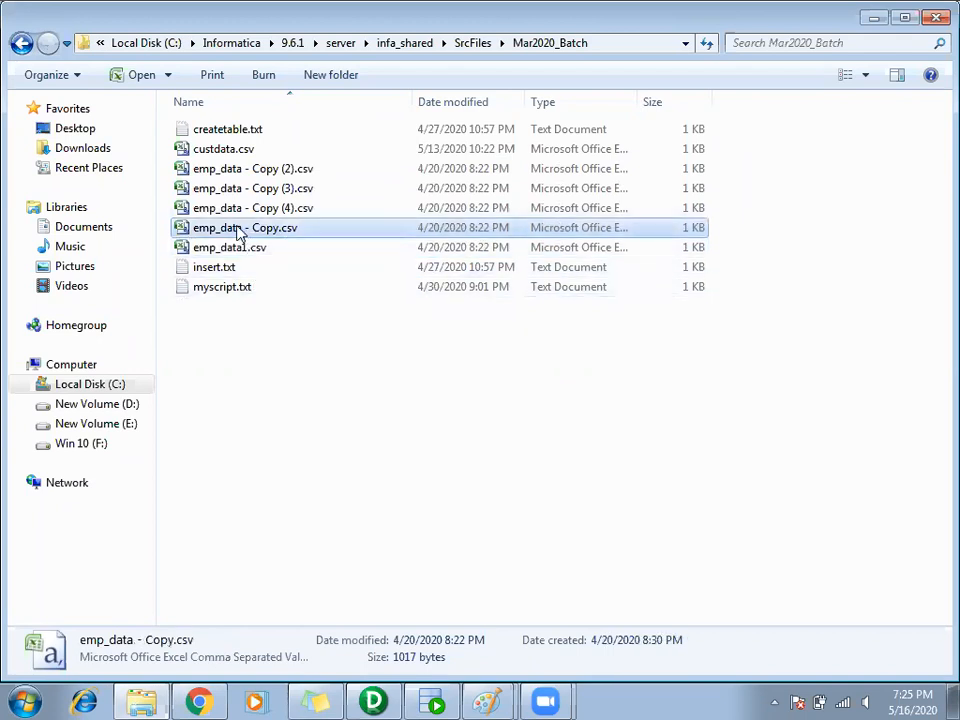
{"action": "left_click", "coordinate": [240, 229]}
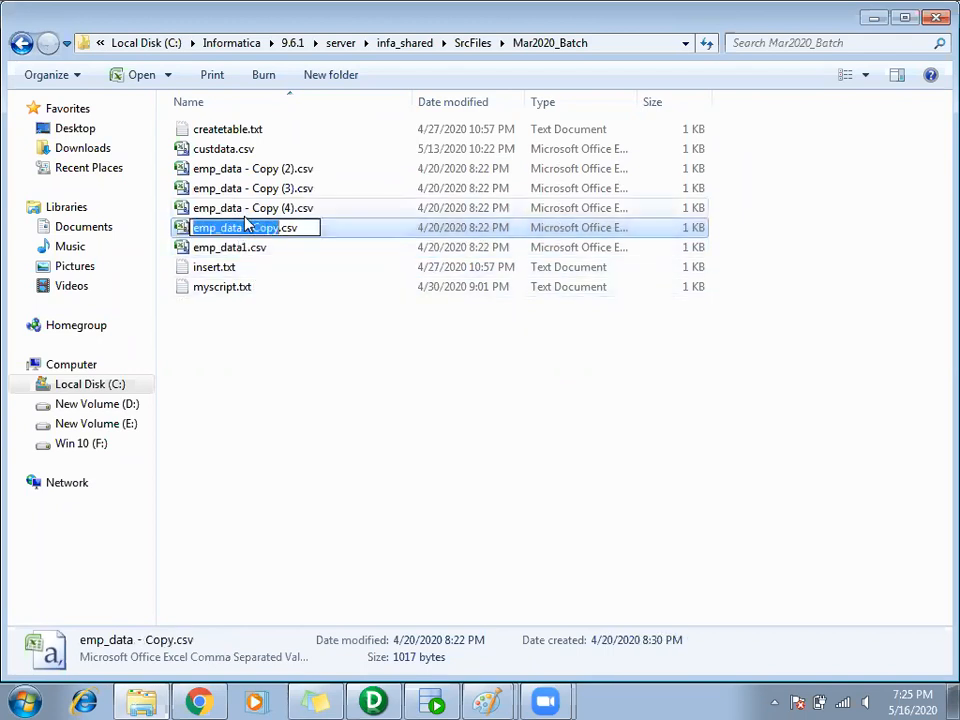
{"action": "left_click", "coordinate": [244, 228]}
{"action": "type", "text": "2"}
{"action": "key", "text": "Delete"}
{"action": "key", "text": "Delete"}
{"action": "key", "text": "Delete"}
{"action": "key", "text": "Delete"}
{"action": "key", "text": "Delete"}
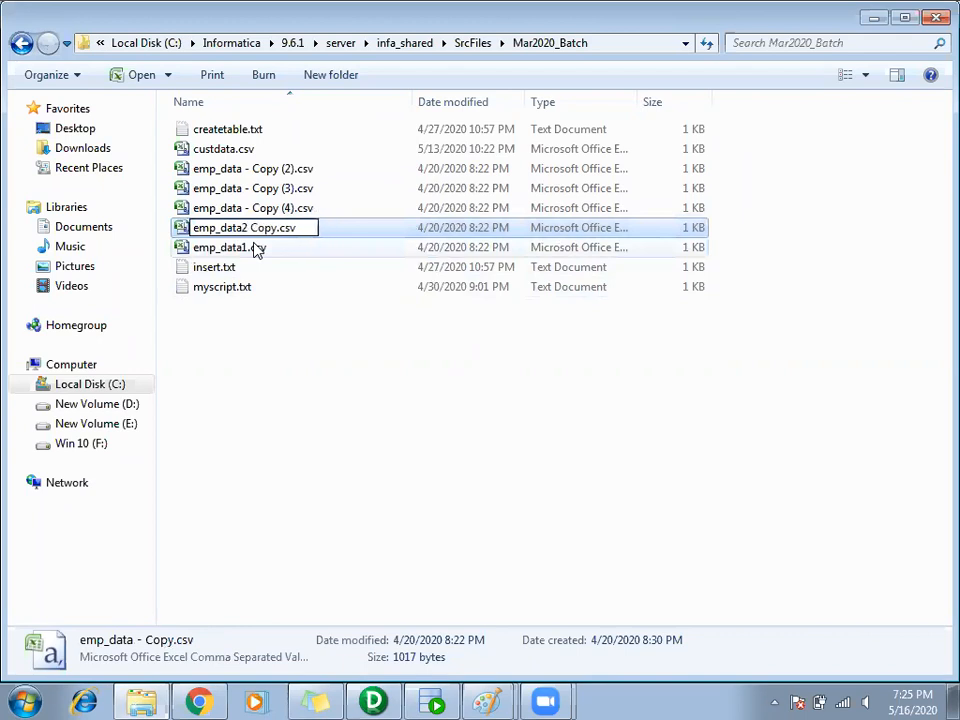
{"action": "key", "text": "Delete"}
{"action": "key", "text": "Delete"}
{"action": "left_click", "coordinate": [255, 247]}
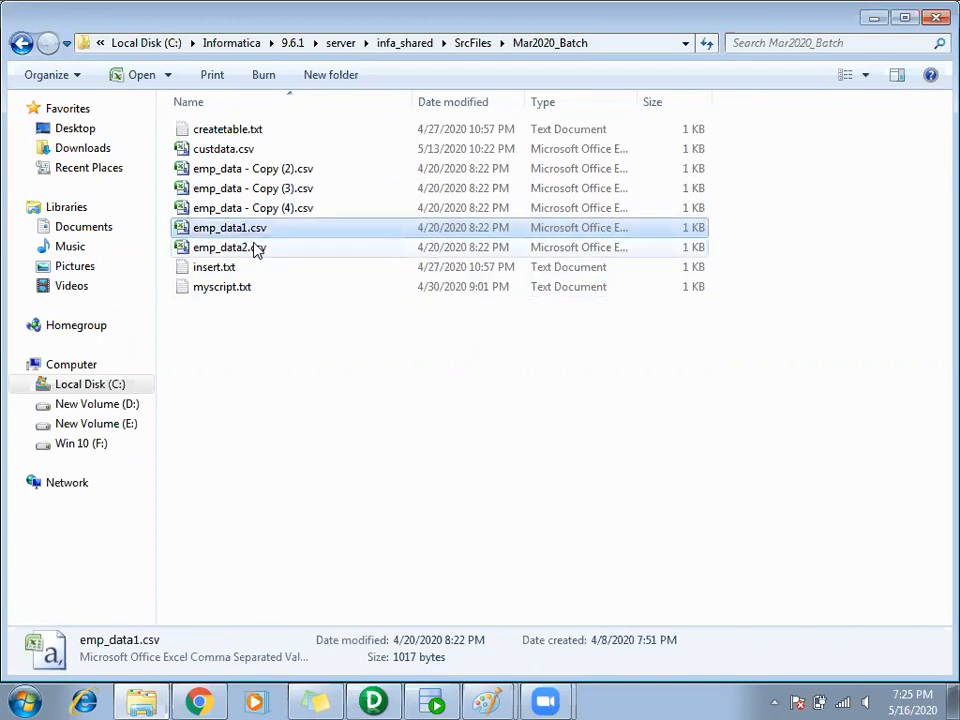
Rename emp_data - Copy (4).csv as emp_data3.csv
{"action": "left_click", "coordinate": [248, 208]}
{"action": "left_click", "coordinate": [247, 205]}
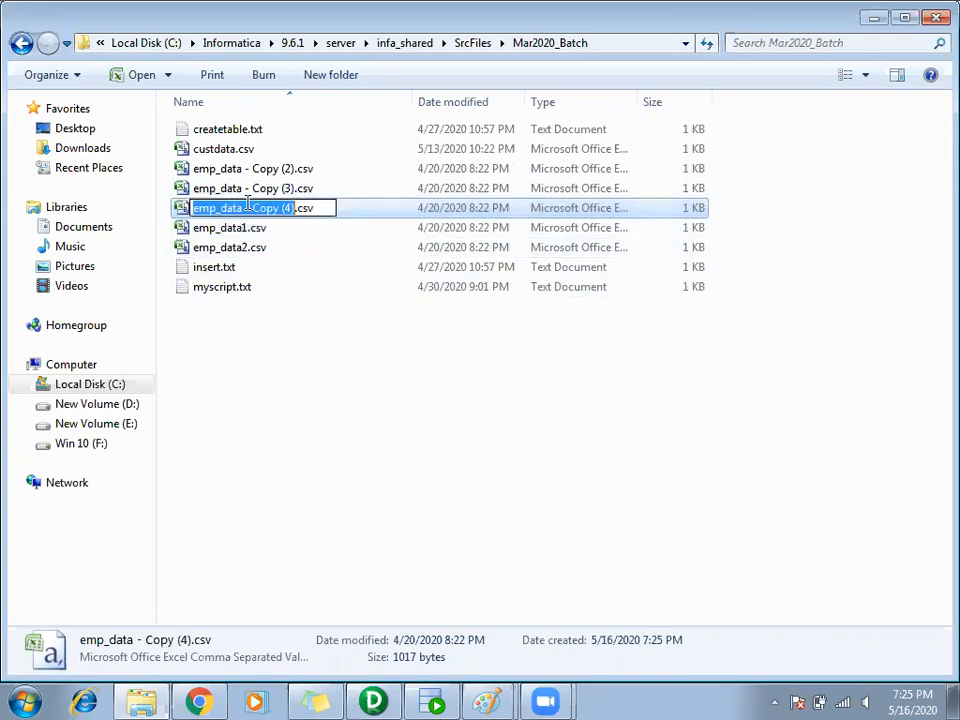
{"action": "left_click", "coordinate": [243, 207]}
{"action": "type", "text": "3"}
{"action": "key", "text": "Delete"}
{"action": "key", "text": "Delete"}
{"action": "key", "text": "Delete"}
{"action": "key", "text": "Delete"}
{"action": "key", "text": "Delete"}
{"action": "key", "text": "Delete"}
{"action": "key", "text": "Delete"}
{"action": "key", "text": "Delete"}
{"action": "key", "text": "Delete"}
{"action": "key", "text": "Delete"}
{"action": "key", "text": "Delete"}
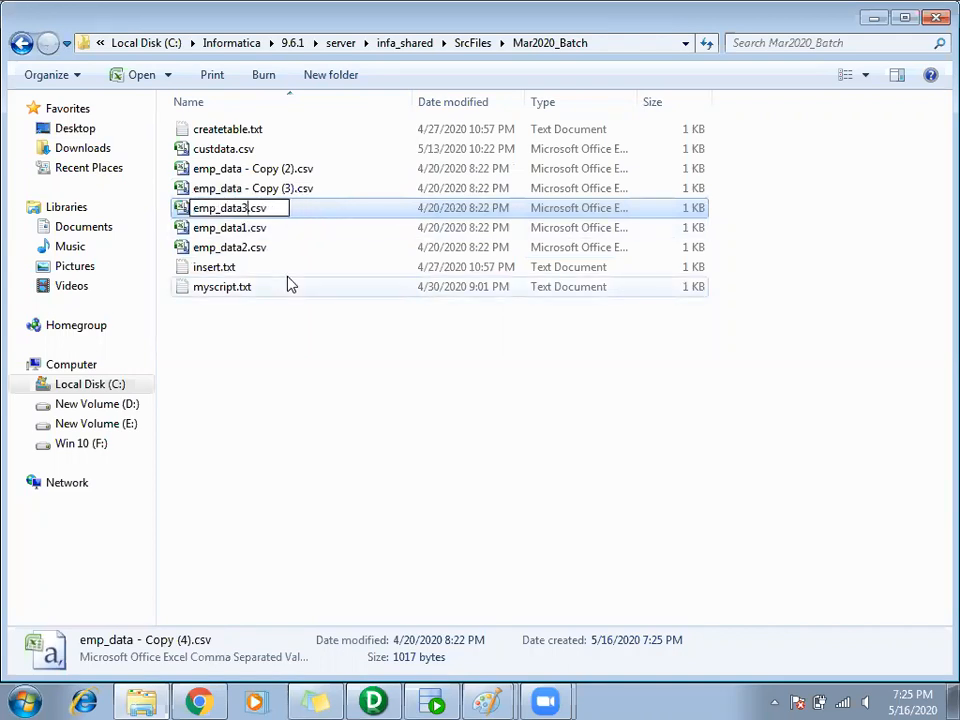
Rename emp_data - Copy (3).csv as emp_data4.csv
{"action": "left_click", "coordinate": [226, 189]}
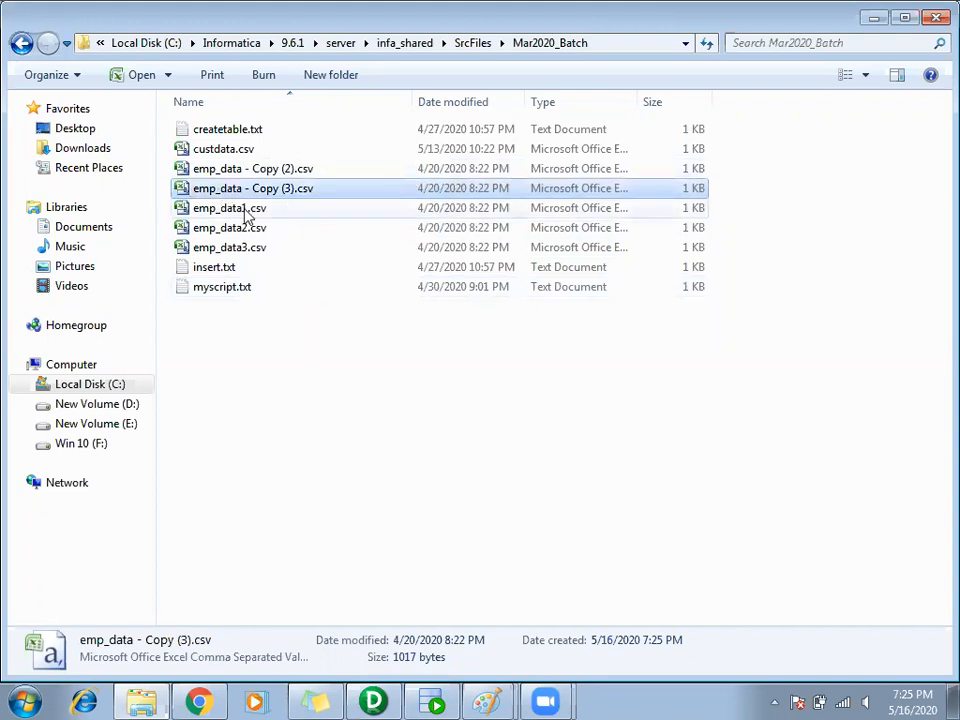
{"action": "key", "text": "F2"}
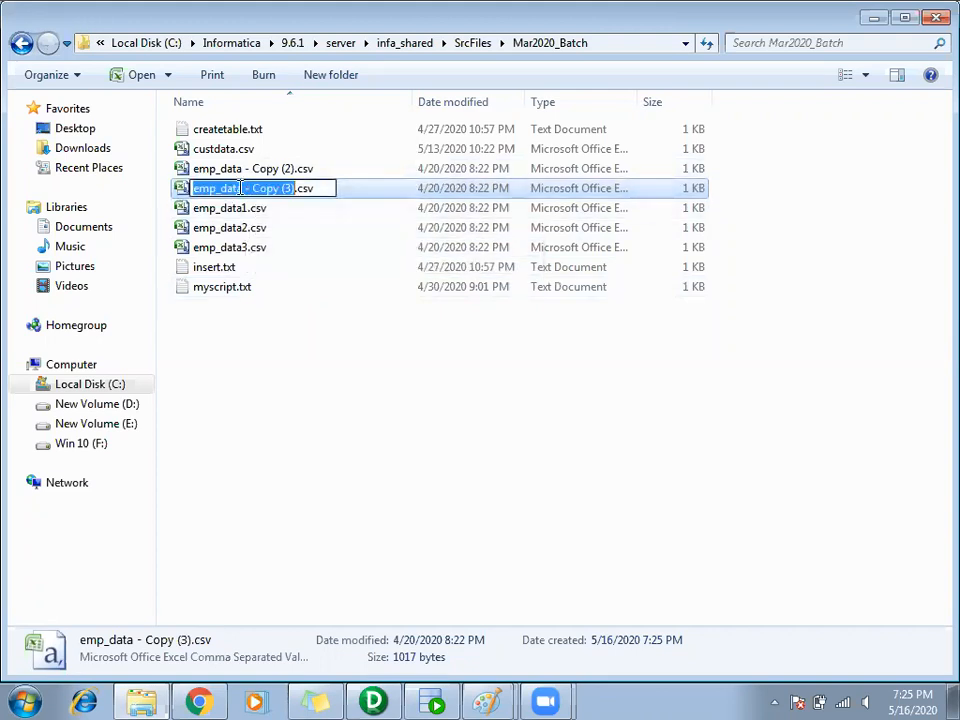
{"action": "left_click", "coordinate": [240, 188]}
{"action": "key", "text": "Delete"}
{"action": "key", "text": "Delete"}
{"action": "key", "text": "Delete"}
{"action": "key", "text": "Delete"}
{"action": "key", "text": "Delete"}
{"action": "key", "text": "Delete"}
{"action": "key", "text": "Delete"}
{"action": "key", "text": "Delete"}
{"action": "key", "text": "Delete"}
{"action": "key", "text": "Delete"}
{"action": "key", "text": "Delete"}
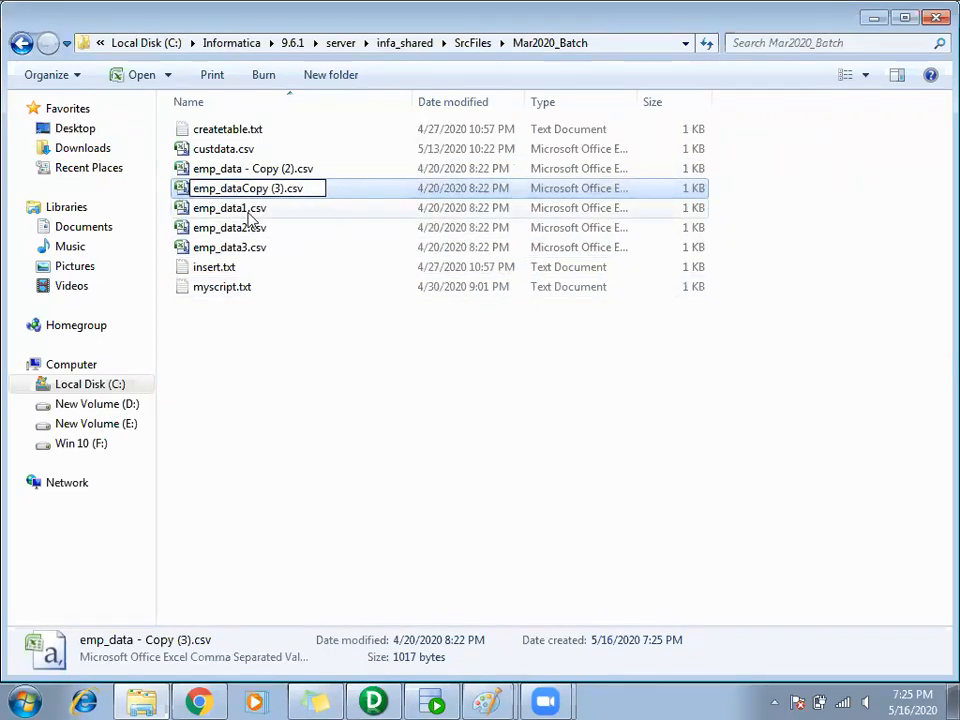
{"action": "type", "text": "4"}
Rename emp_data - Copy (2).csv as emp_data5.csv
{"action": "left_click", "coordinate": [227, 172]}
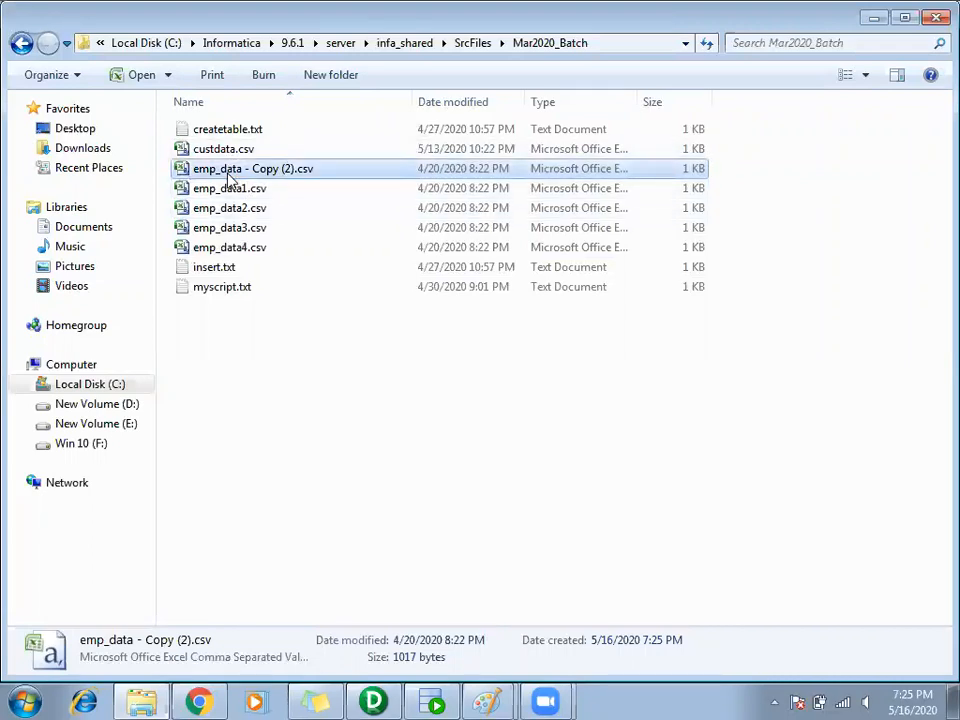
{"action": "left_click", "coordinate": [229, 172]}
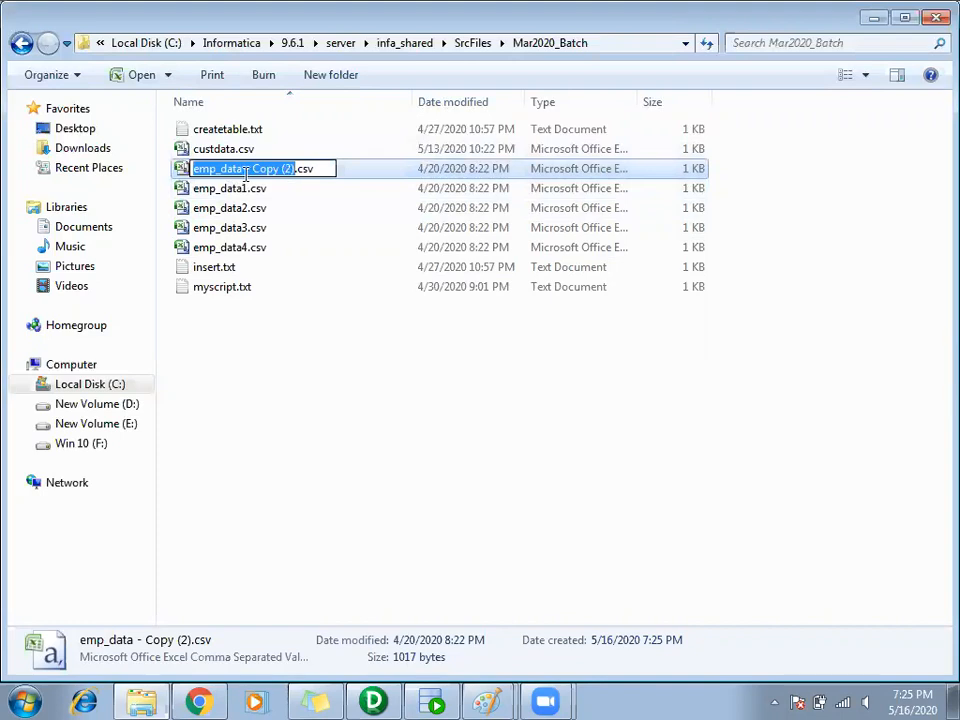
{"action": "left_click", "coordinate": [245, 172]}
{"action": "key", "text": "Delete"}
{"action": "key", "text": "Delete"}
{"action": "key", "text": "Delete"}
{"action": "key", "text": "Delete"}
{"action": "key", "text": "Delete"}
{"action": "key", "text": "Delete"}
{"action": "key", "text": "Delete"}
{"action": "key", "text": "Delete"}
{"action": "key", "text": "Delete"}
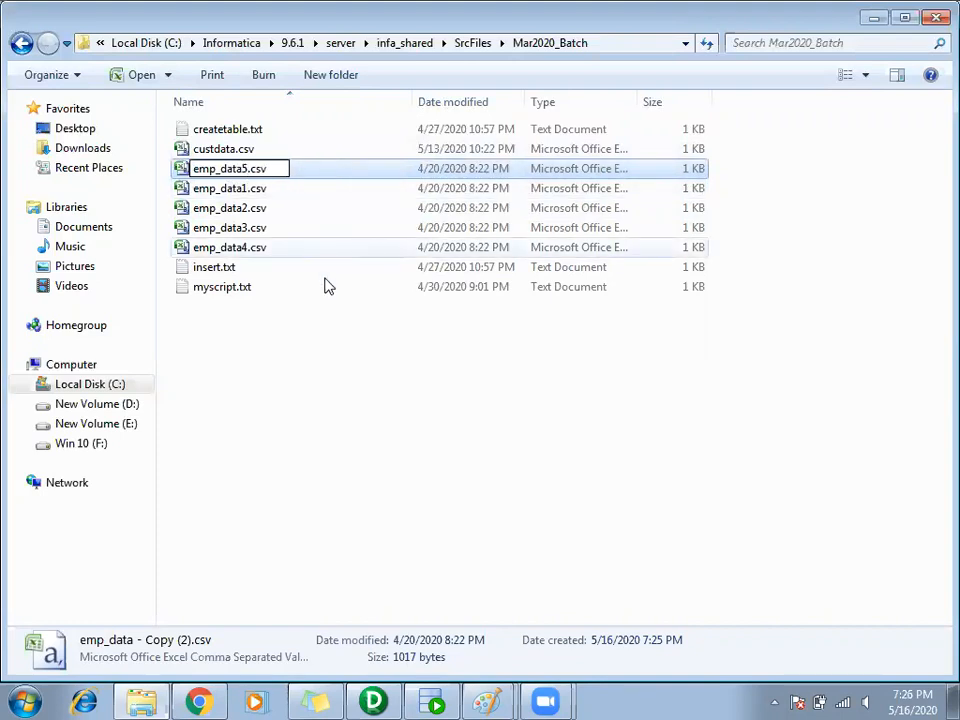
{"action": "left_click", "coordinate": [307, 369]}
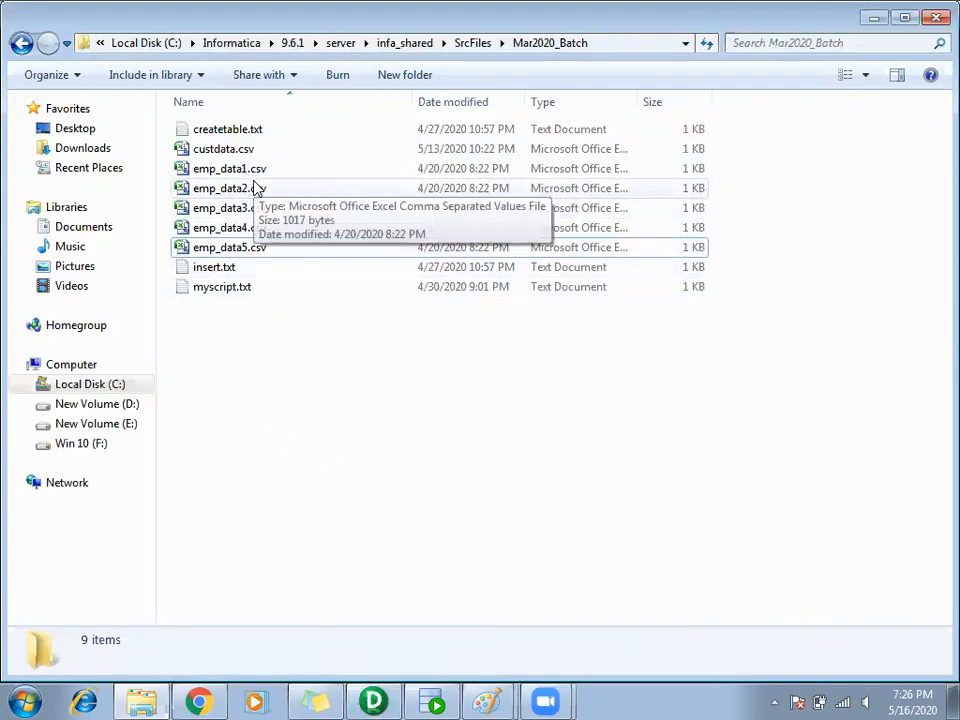
Switch to PowerCenter Designer and add two instances of the emp_data flat file source to the Mapping Designer workspace
{"action": "left_click", "coordinate": [373, 700]}
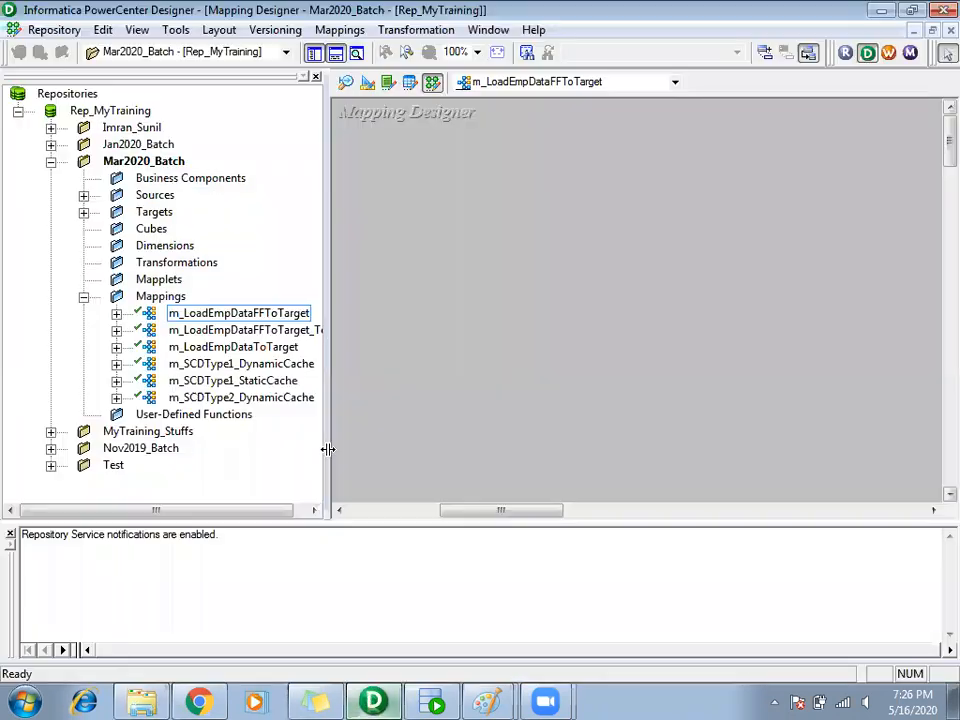
{"action": "left_click", "coordinate": [84, 195]}
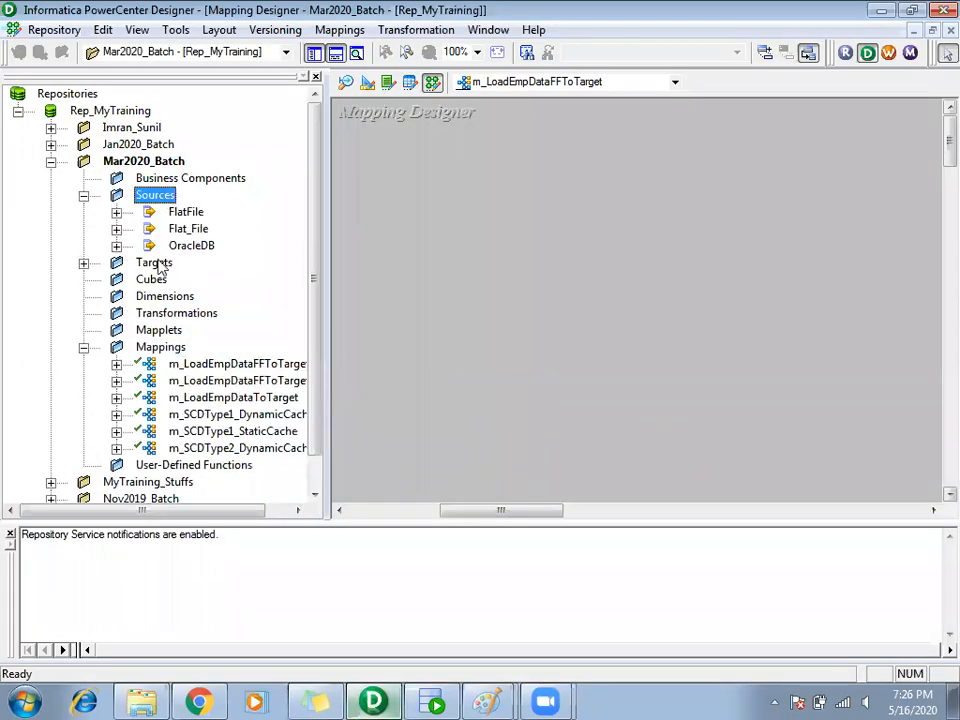
{"action": "left_click", "coordinate": [116, 229]}
{"action": "left_click", "coordinate": [116, 212]}
{"action": "left_click_drag", "start_coordinate": [229, 247], "coordinate": [432, 198]}
{"action": "left_click_drag", "start_coordinate": [224, 248], "coordinate": [447, 414]}
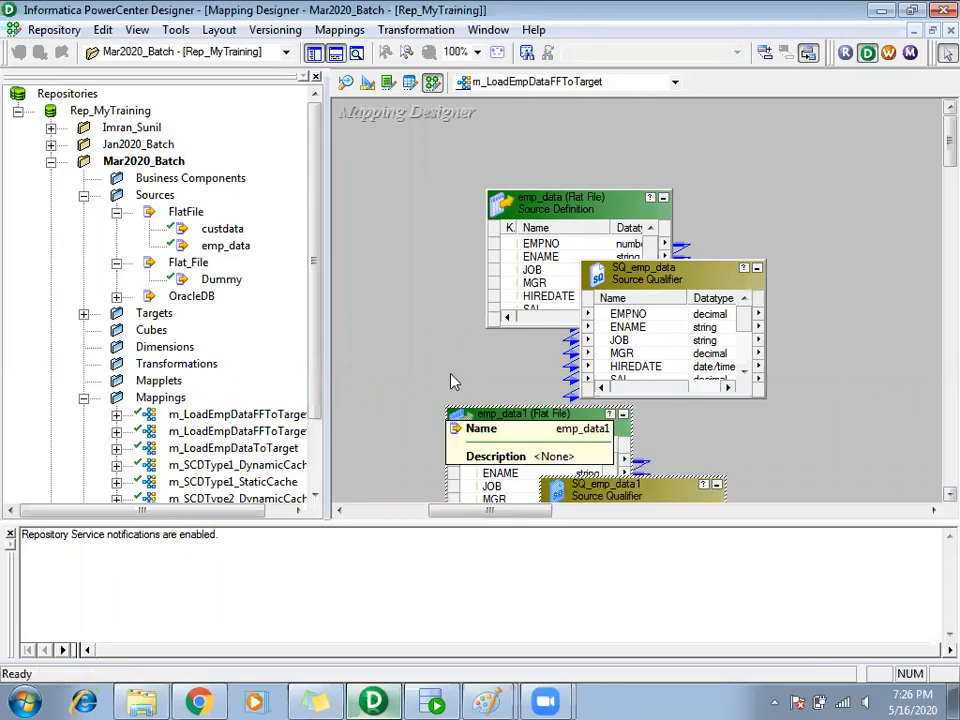
Delete both emp_data source definitions and their source qualifiers from the mapping
{"action": "scroll", "coordinate": [467, 255], "scroll_direction": "down", "scroll_amount": 2}
{"action": "scroll", "coordinate": [467, 257], "scroll_direction": "down", "scroll_amount": 4}
{"action": "scroll", "coordinate": [465, 208], "scroll_direction": "up", "scroll_amount": 6}
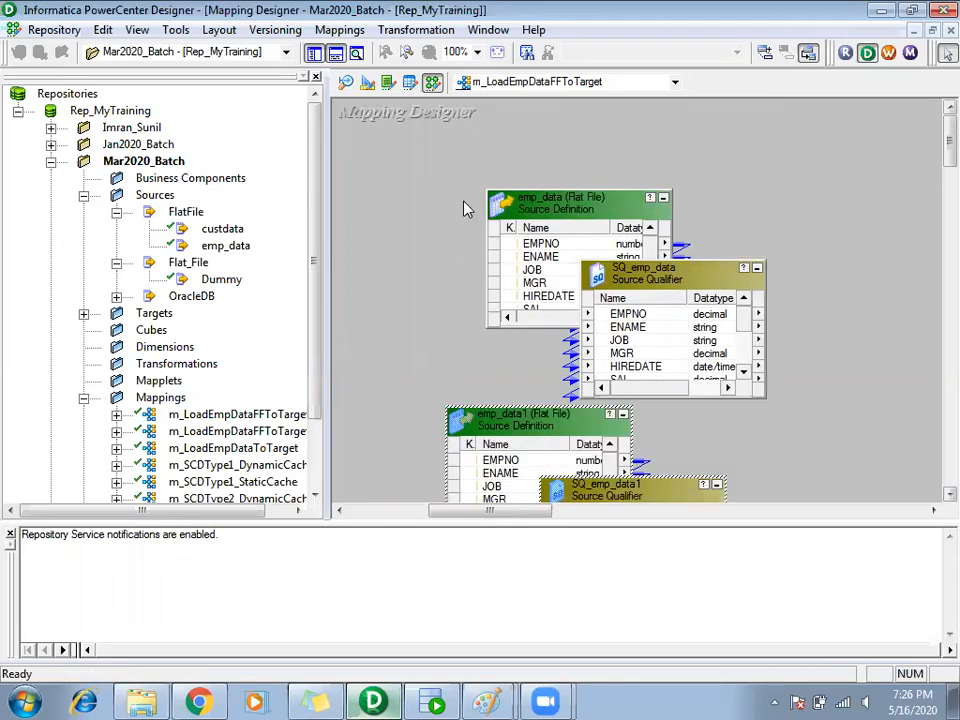
{"action": "key", "text": "Delete"}
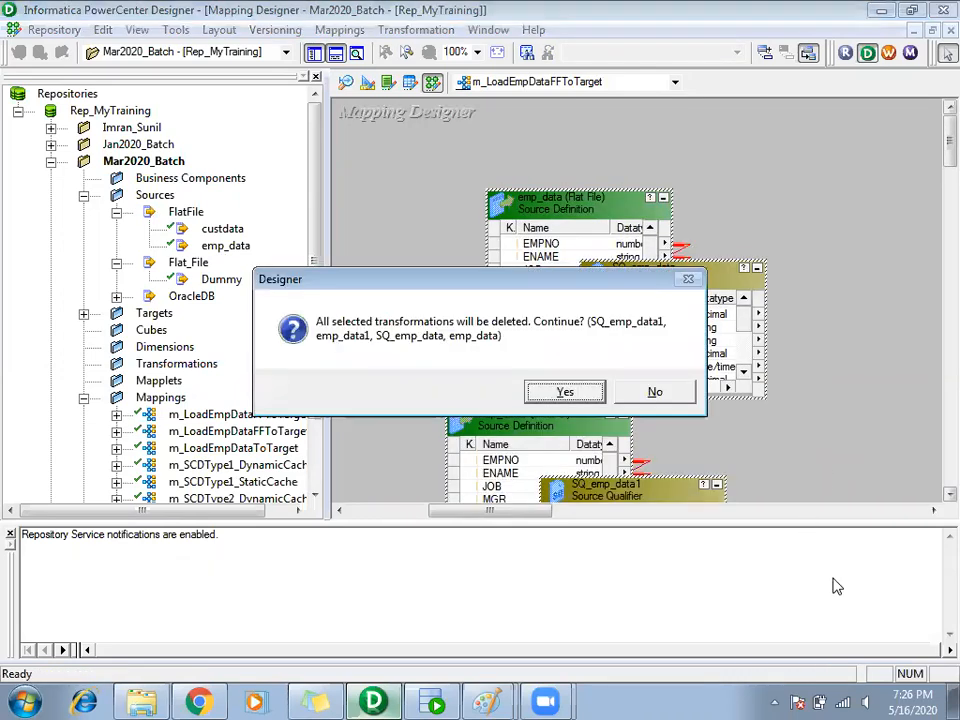
{"action": "left_click", "coordinate": [563, 392]}
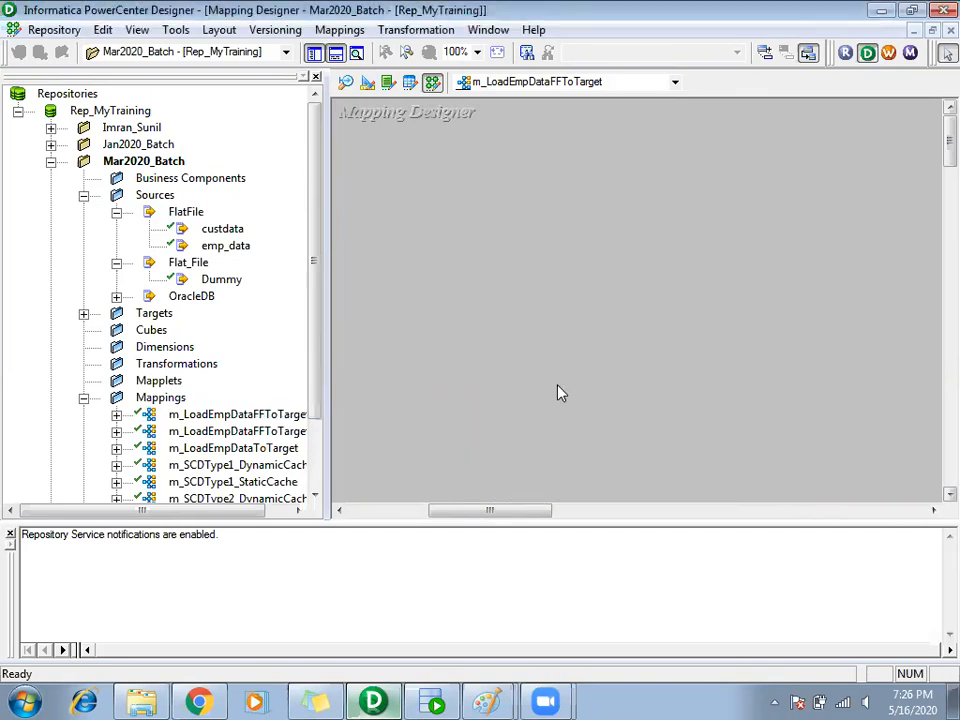
Switch to the Mar2020_Batch folder in Windows Explorer and create a text document named emddatafilenames.txt
{"action": "left_click", "coordinate": [140, 700]}
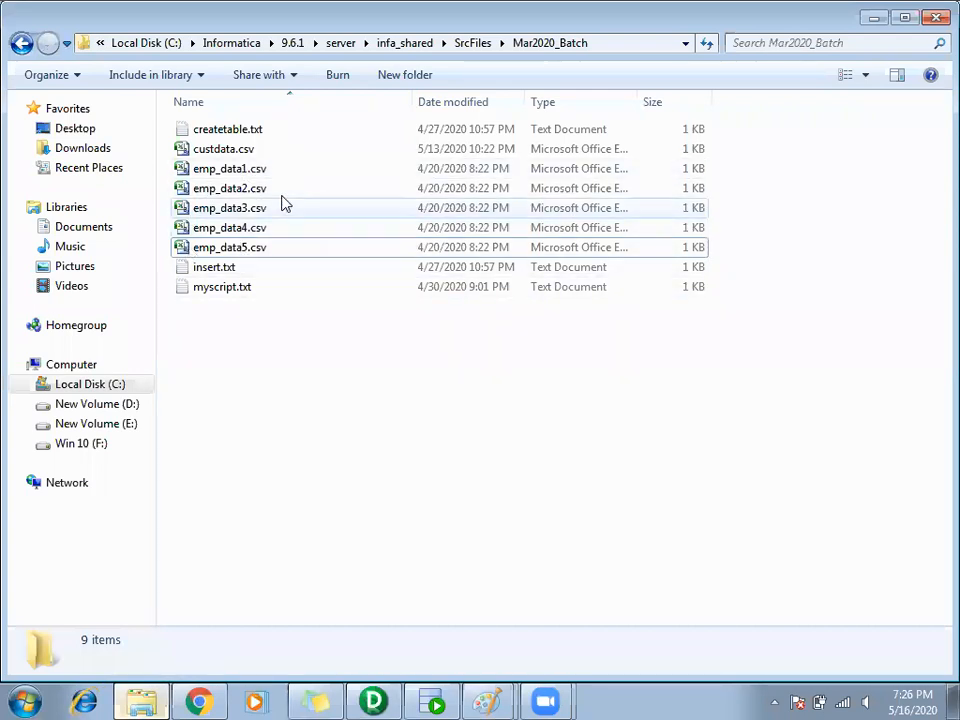
{"action": "right_click", "coordinate": [246, 362]}
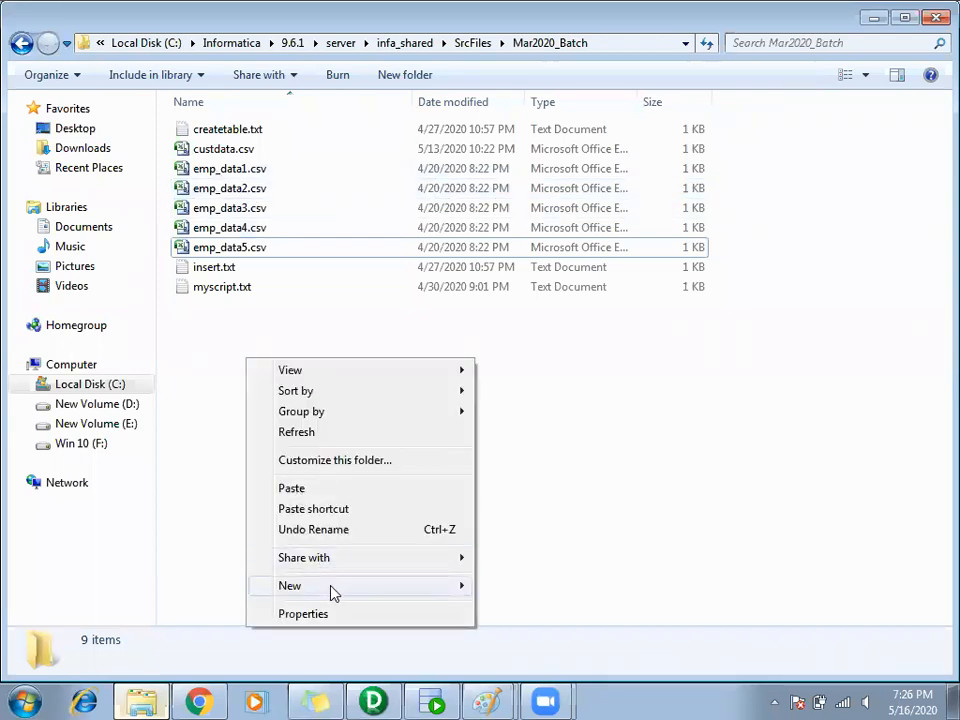
{"action": "mouse_move", "coordinate": [455, 592]}
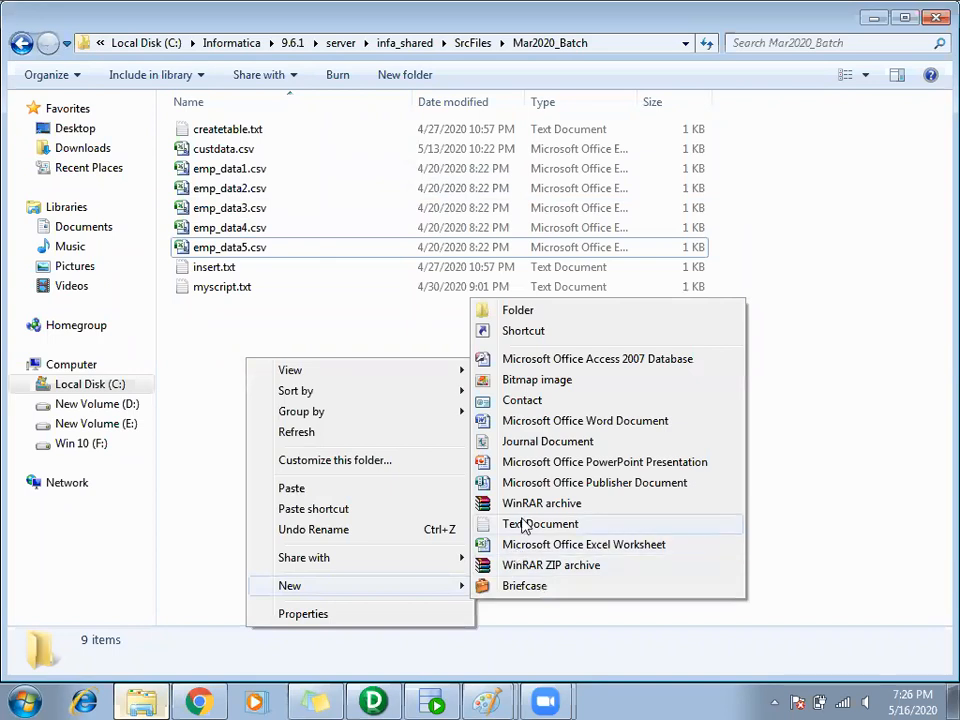
{"action": "left_click", "coordinate": [527, 524]}
{"action": "type", "text": "emp"}
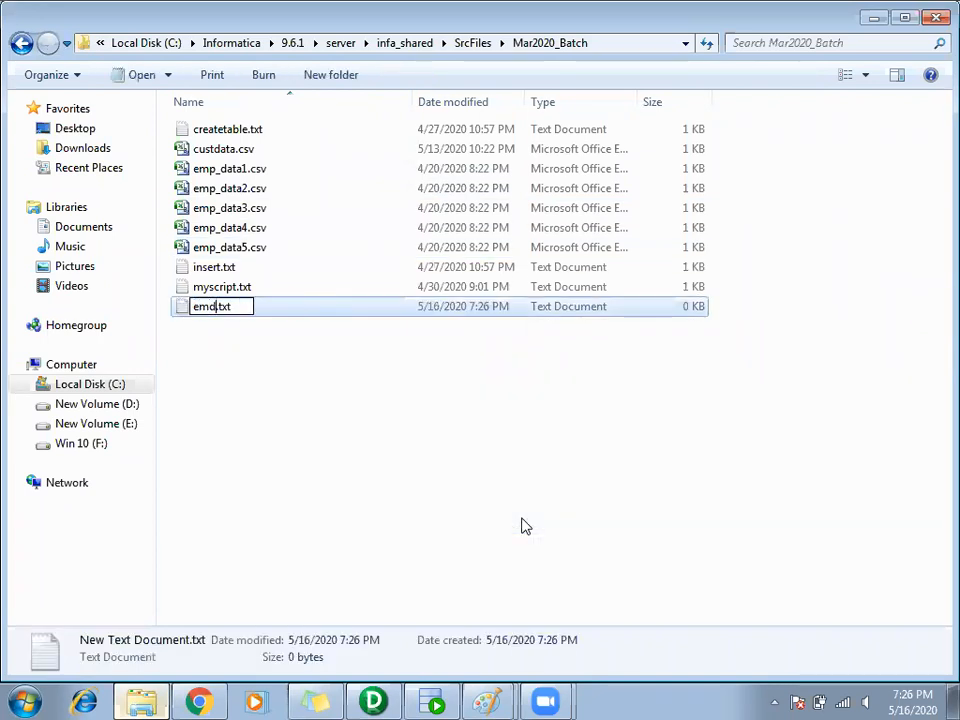
{"action": "type", "text": "datafilenam"}
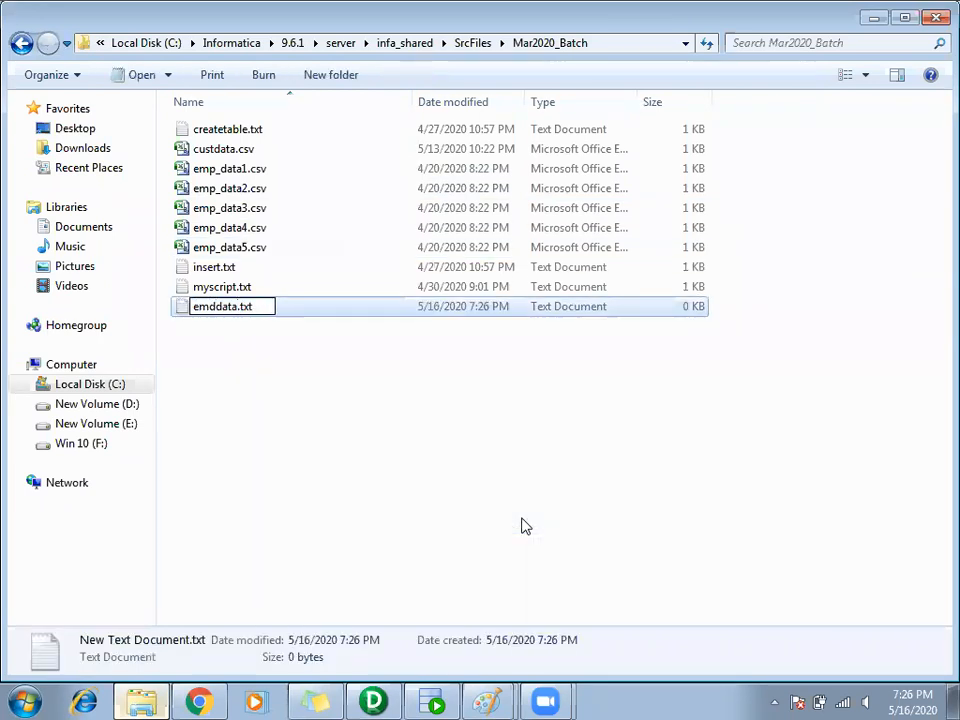
{"action": "type", "text": "es"}
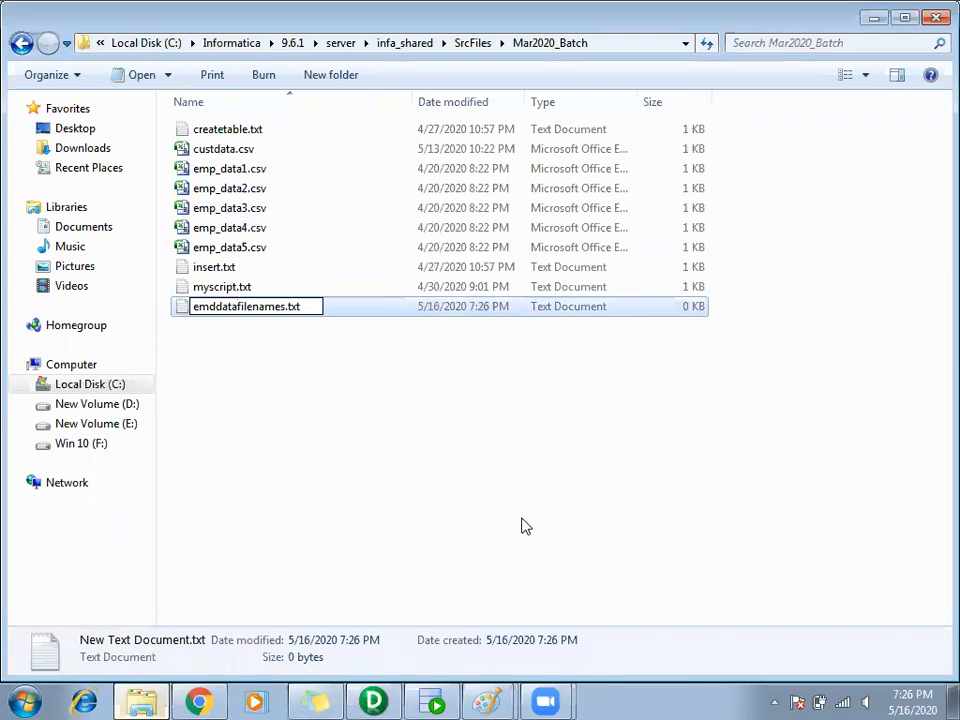
{"action": "left_click", "coordinate": [253, 420]}
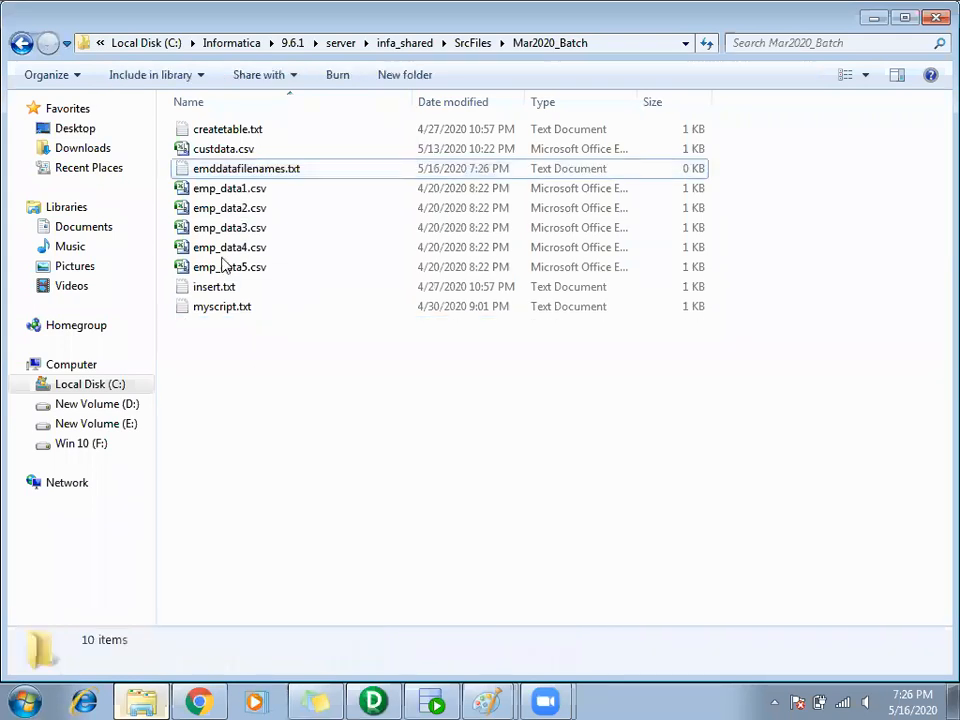
Copy the file name emp_data1.csv and enter it on five separate lines in emddatafilenames.txt in Notepad
{"action": "left_click", "coordinate": [226, 194]}
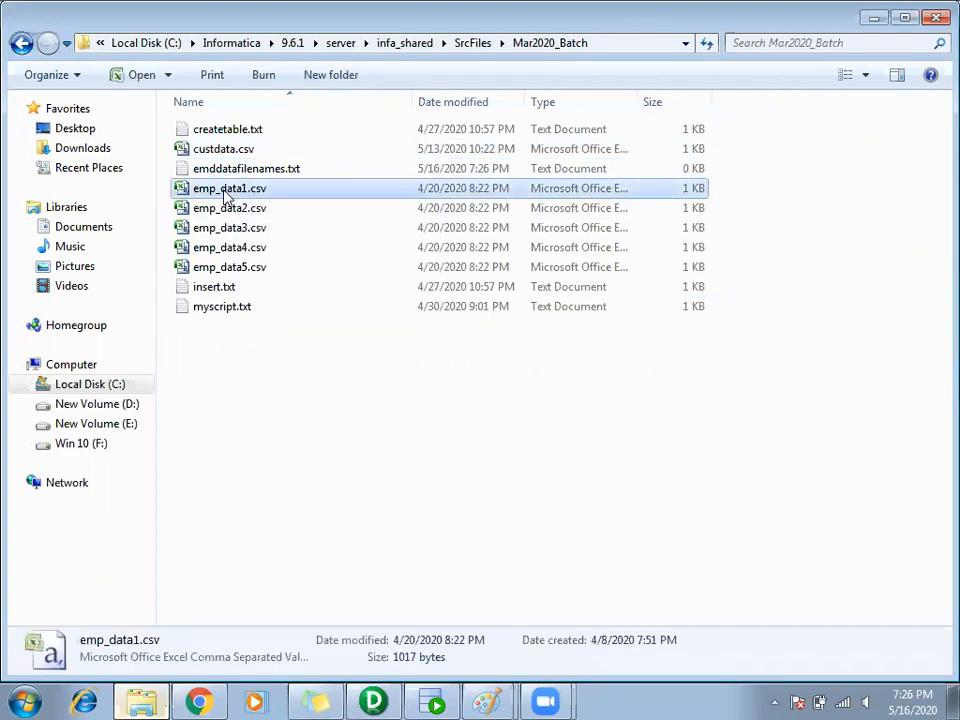
{"action": "left_click", "coordinate": [226, 190]}
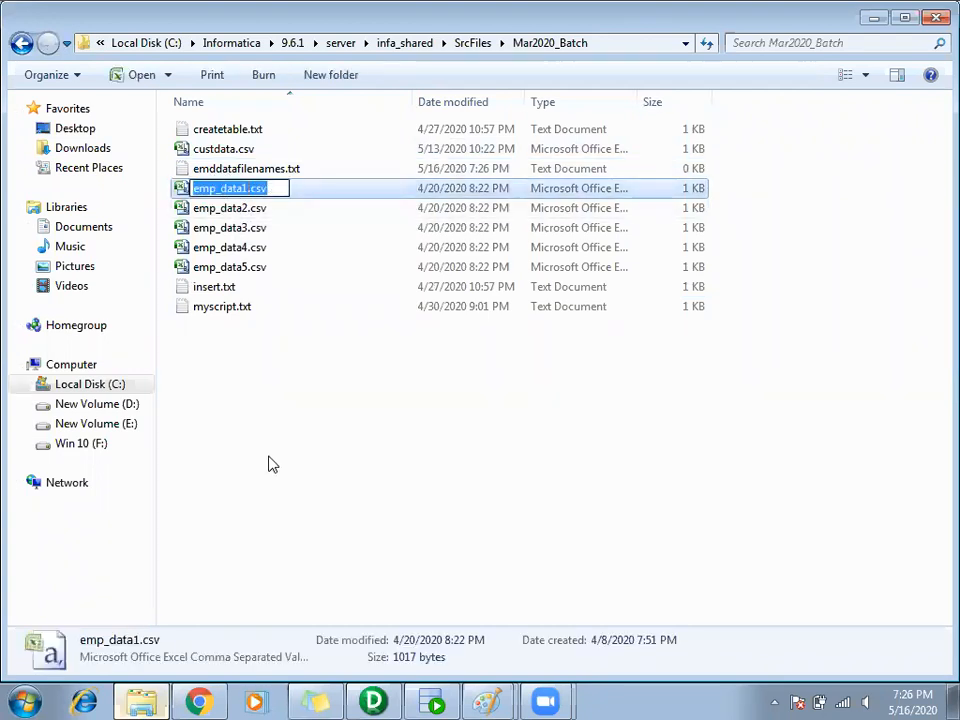
{"action": "left_click", "coordinate": [270, 463]}
{"action": "left_click", "coordinate": [236, 172]}
{"action": "double_click", "coordinate": [236, 172]}
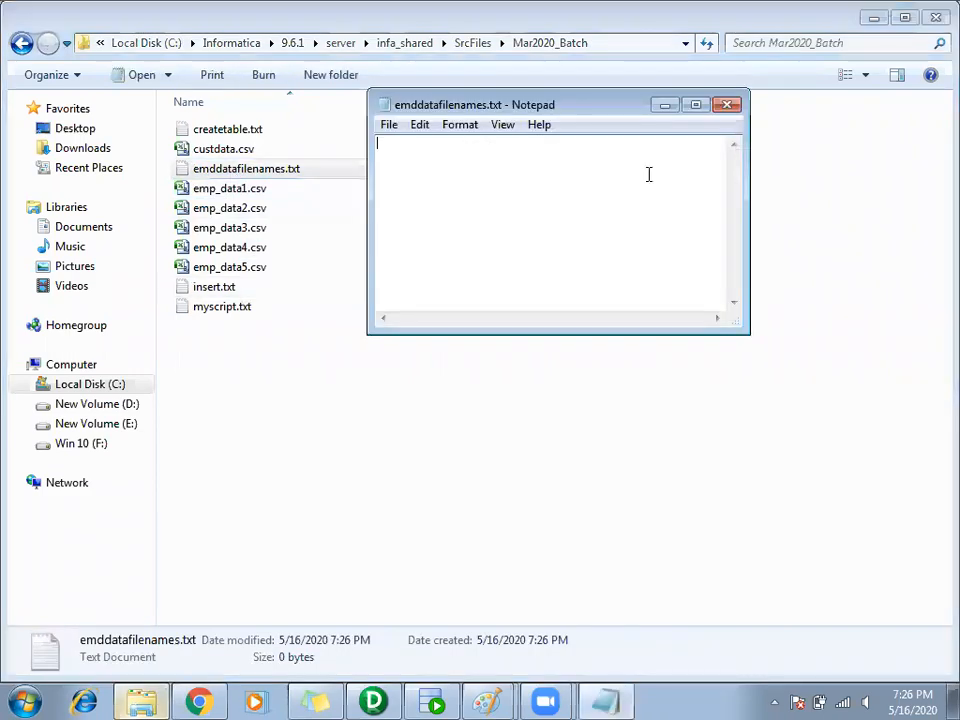
{"action": "left_click", "coordinate": [697, 105]}
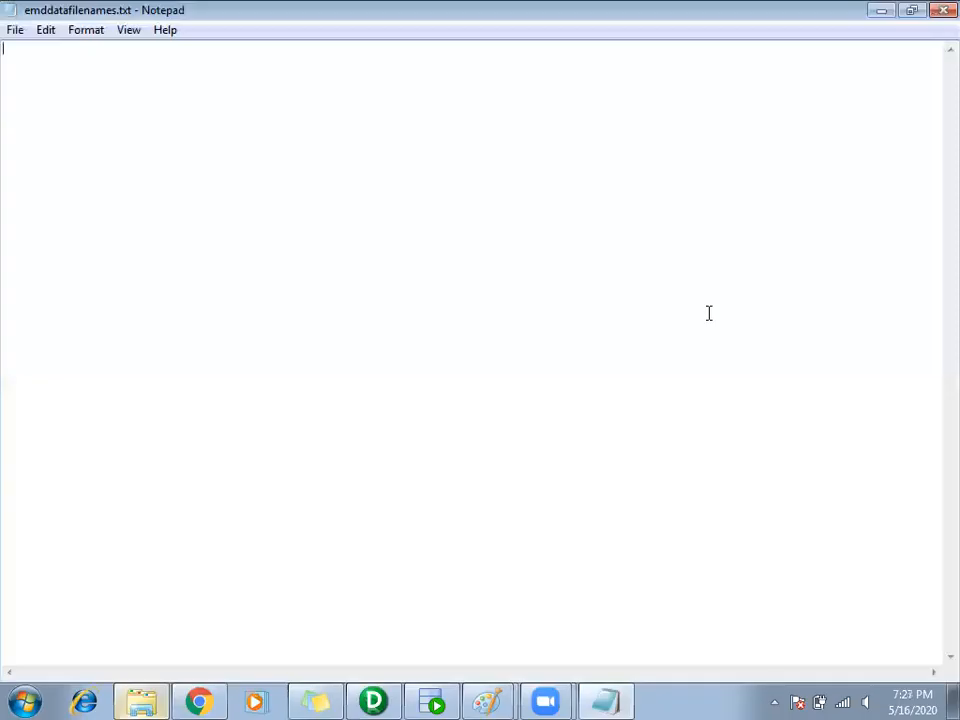
{"action": "type", "text": "emp_data1.csv"}
{"action": "key", "text": "Return"}
{"action": "type", "text": "emp_data1.csv"}
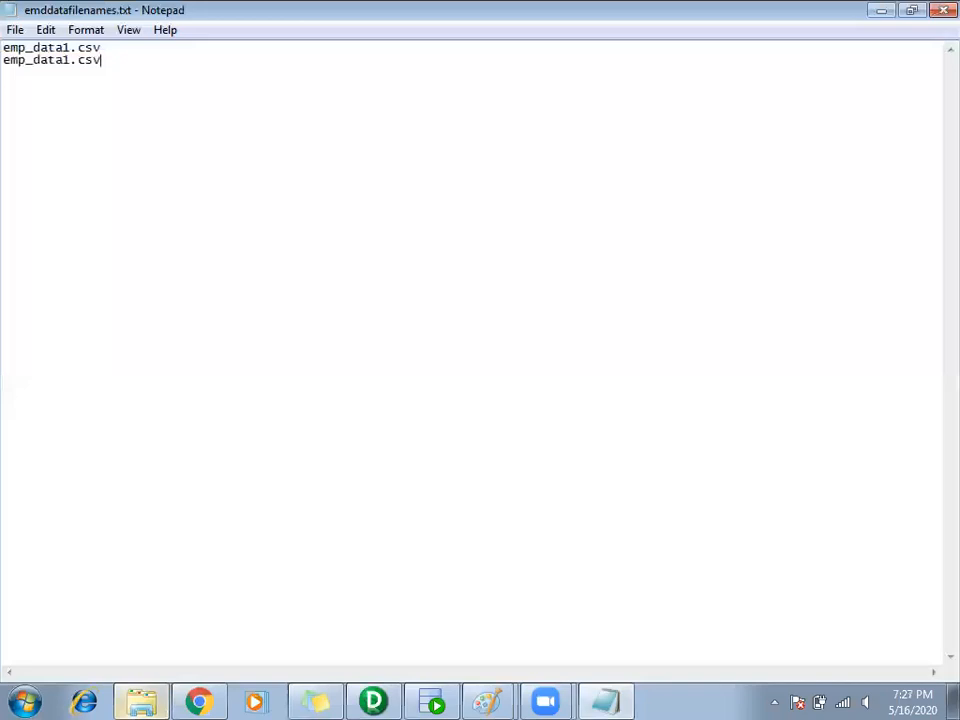
{"action": "type", "text": "emp_data1.csv"}
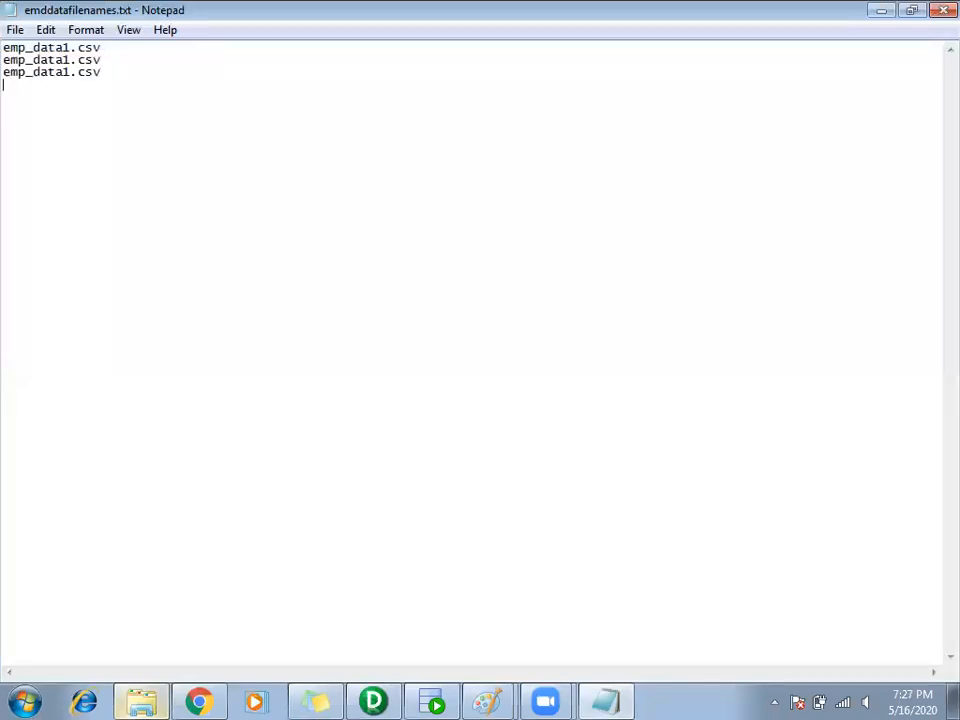
{"action": "type", "text": "emp_data1.csv"}
{"action": "type", "text": "emp_data1.csv"}
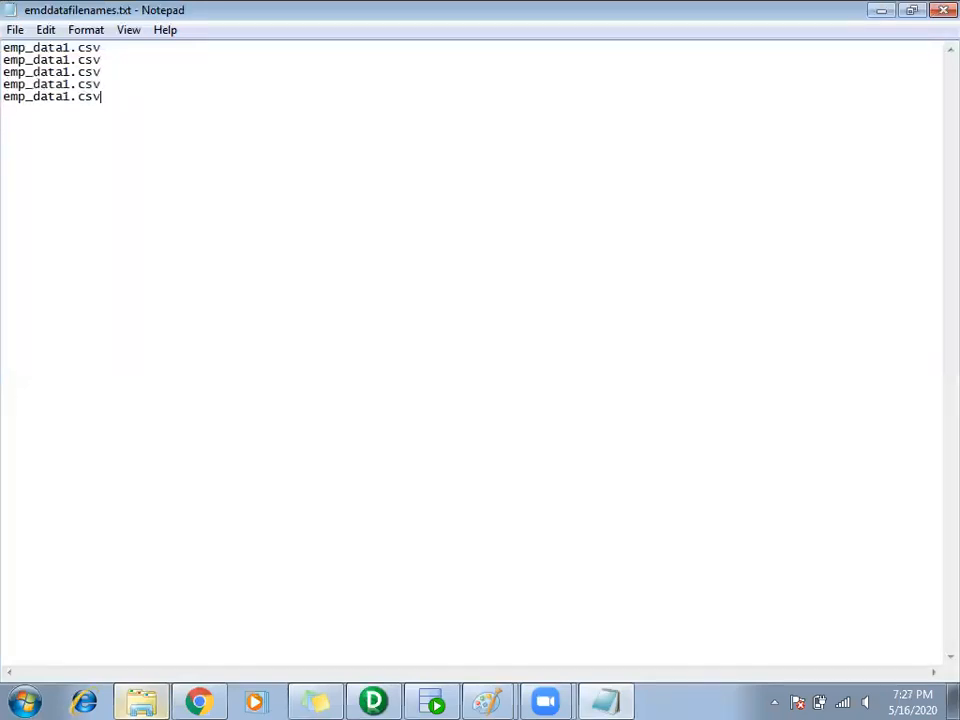
Change the second to fifth lines to emp_data2.csv, emp_data3.csv, emp_data4.csv and emp_data5.csv
{"action": "left_click", "coordinate": [72, 60]}
{"action": "key", "text": "BackSpace"}
{"action": "type", "text": "2"}
{"action": "key", "text": "Down"}
{"action": "key", "text": "BackSpace"}
{"action": "type", "text": "3"}
{"action": "key", "text": "BackSpace"}
{"action": "type", "text": "4"}
{"action": "key", "text": "Down"}
{"action": "key", "text": "BackSpace"}
{"action": "type", "text": "5"}
Save the file list emddatafilenames.txt and close it
{"action": "left_click", "coordinate": [12, 29]}
{"action": "left_click", "coordinate": [36, 92]}
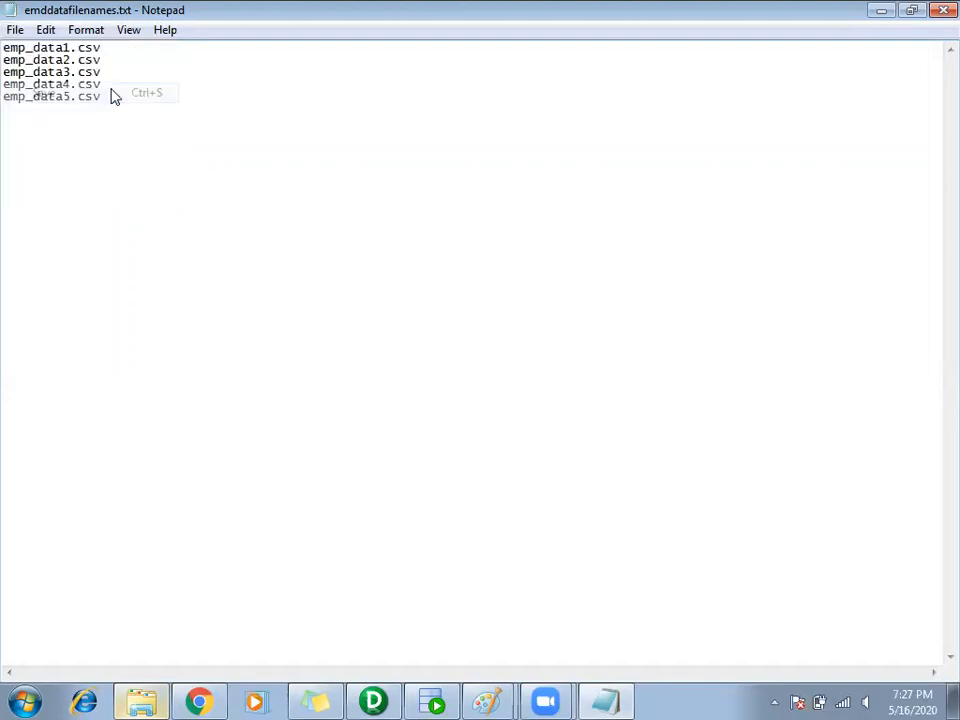
{"action": "left_click", "coordinate": [940, 10]}
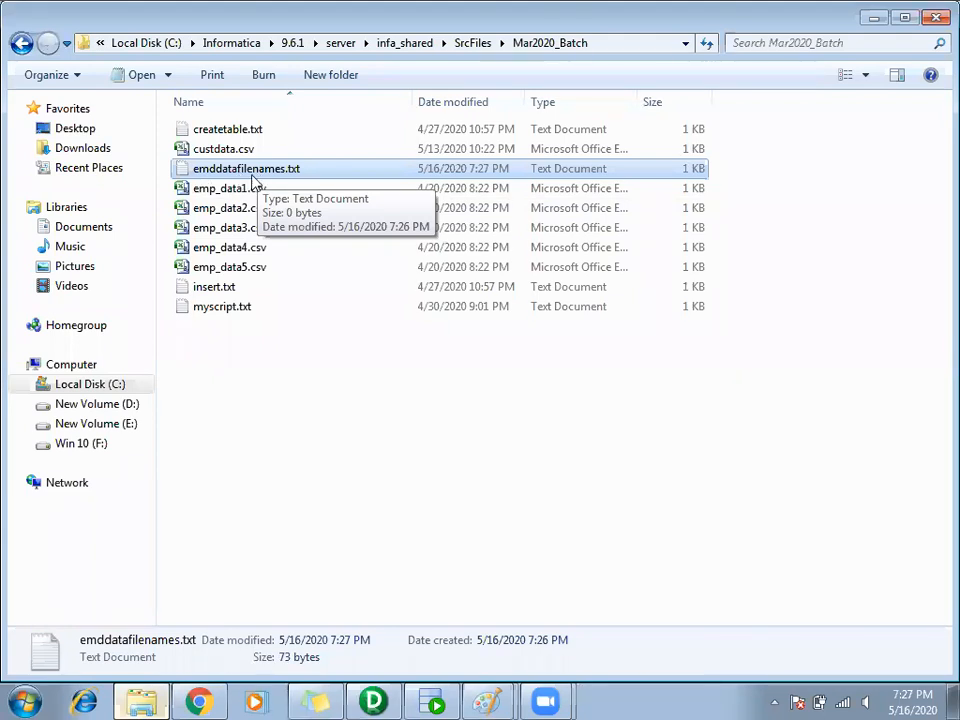
Examine the five emp_data CSV files and check that emddatafilenames.txt lists all of their names
{"action": "left_click", "coordinate": [236, 493]}
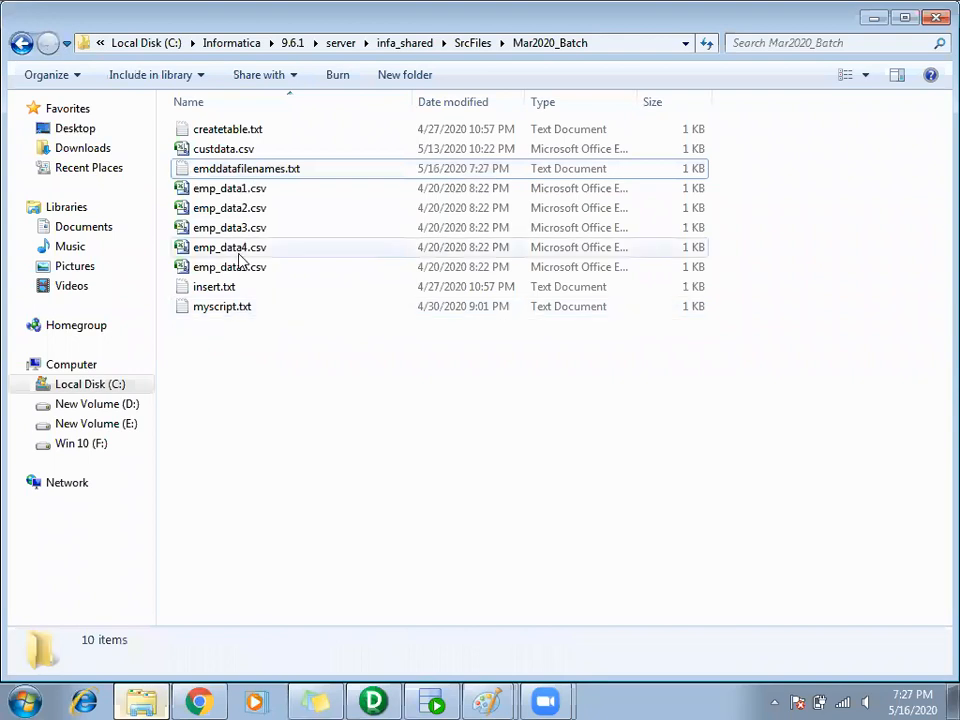
{"action": "left_click", "coordinate": [238, 267]}
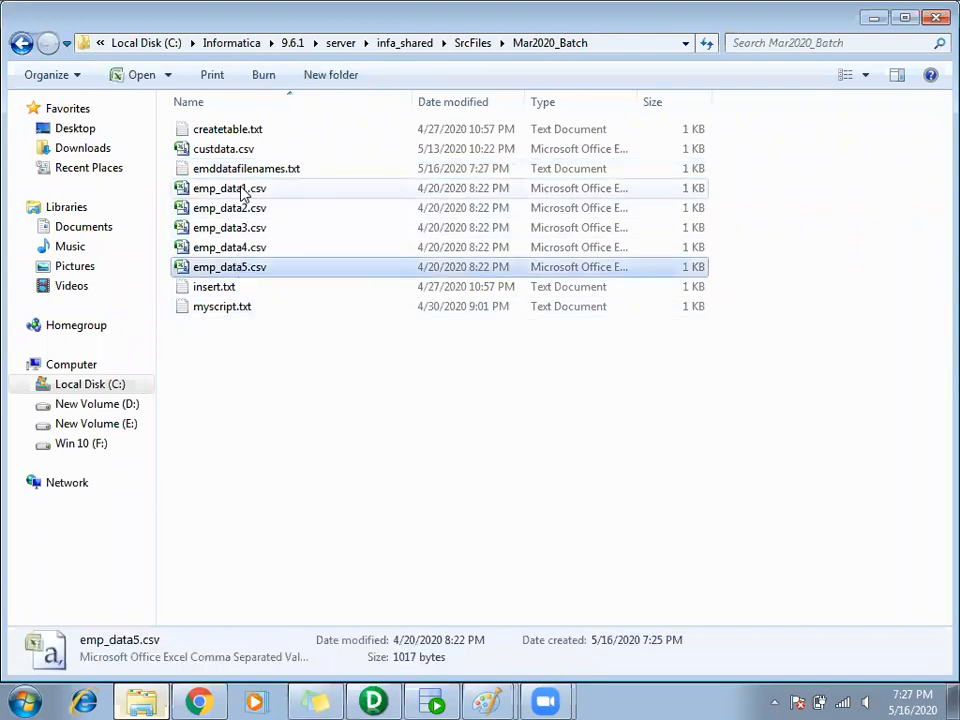
{"action": "left_click", "coordinate": [229, 190], "text": "shift"}
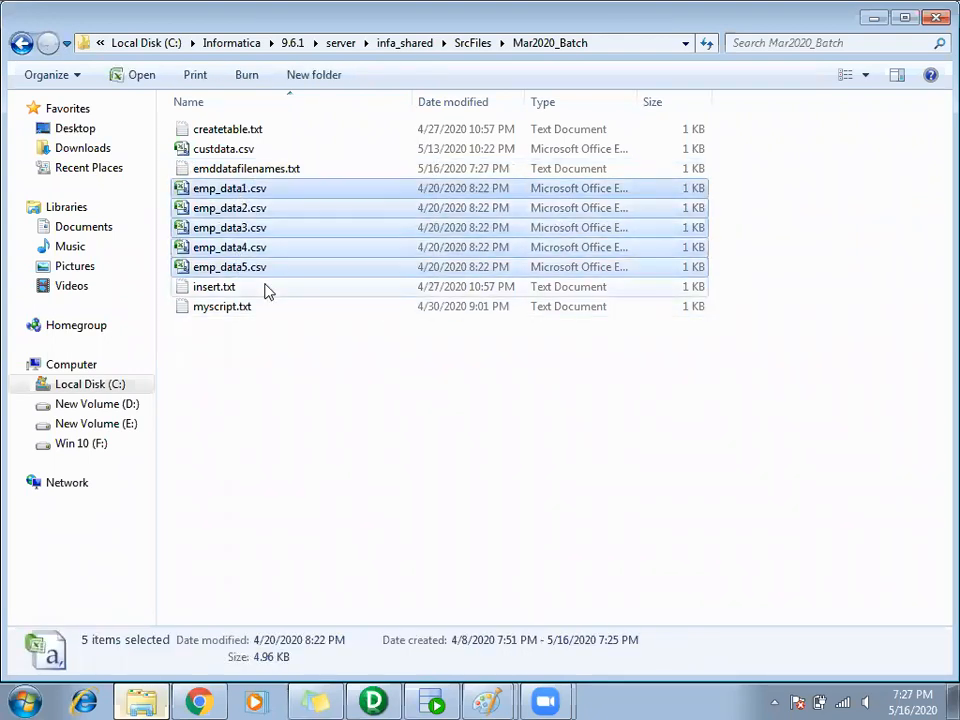
{"action": "key", "text": "alt+Tab"}
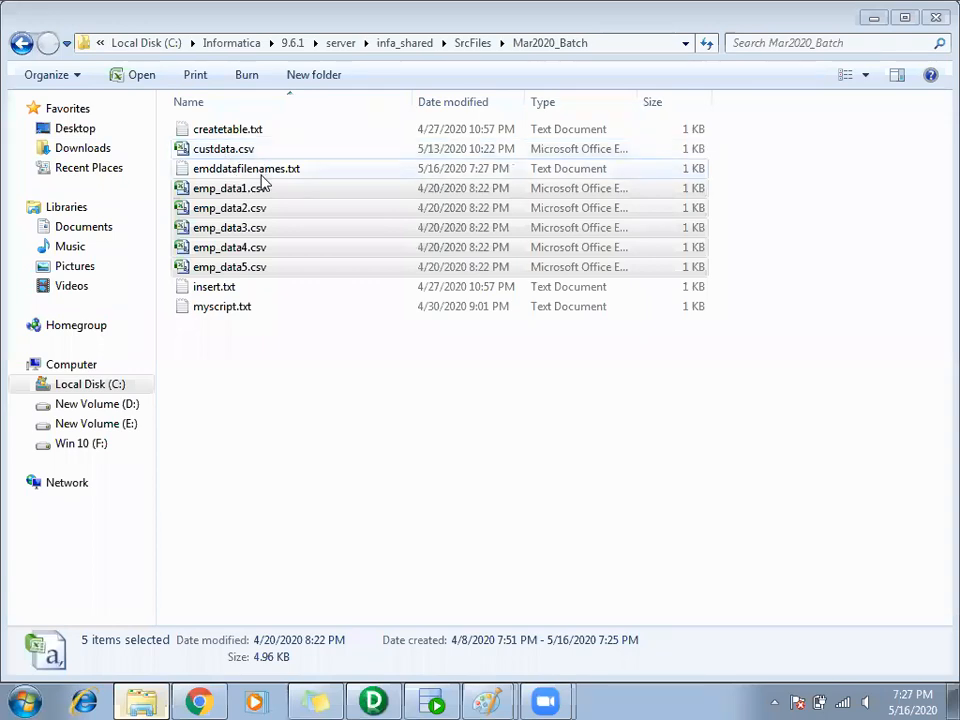
{"action": "double_click", "coordinate": [258, 169]}
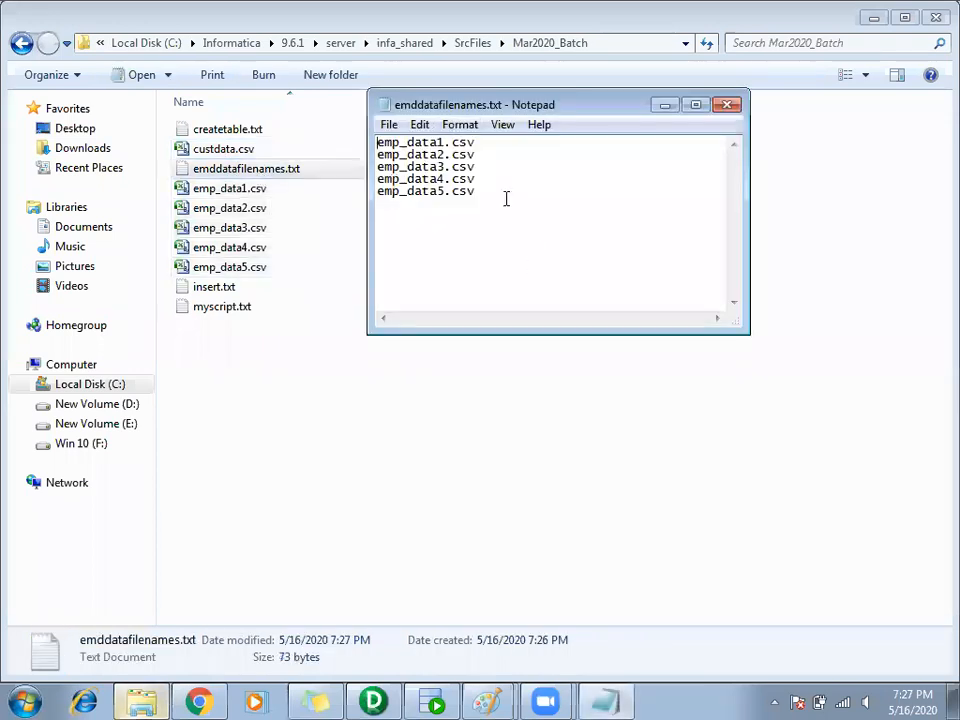
{"action": "left_click", "coordinate": [727, 104]}
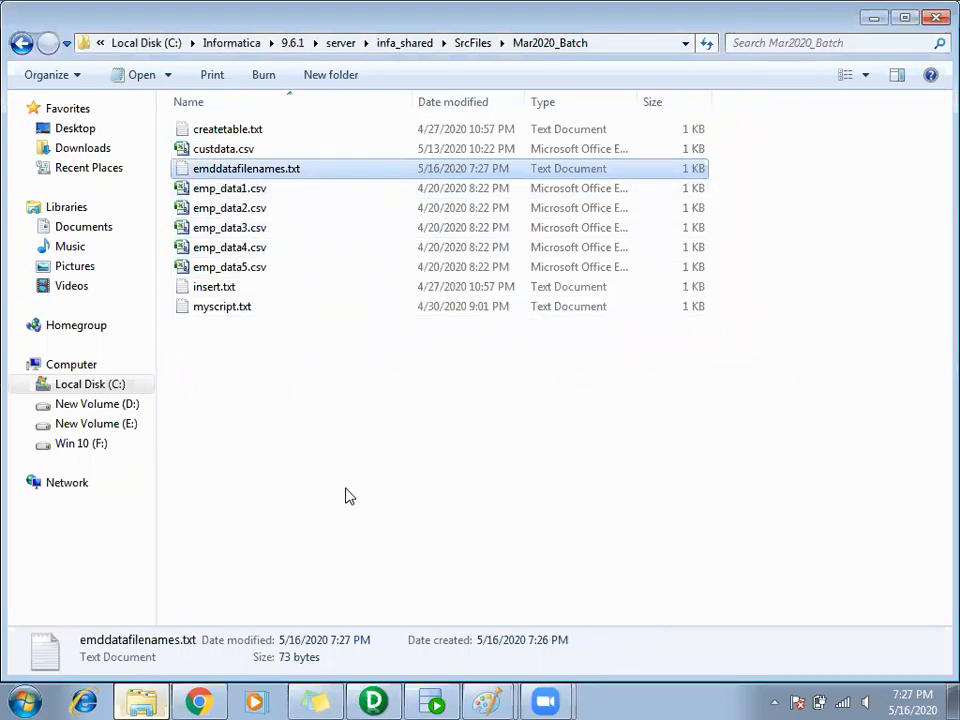
Consult the IndirectFileLoad.png notes in Paint and return to Windows Explorer to compare the CSV files with the names in emddatafilenames.txt
{"action": "left_click", "coordinate": [453, 30]}
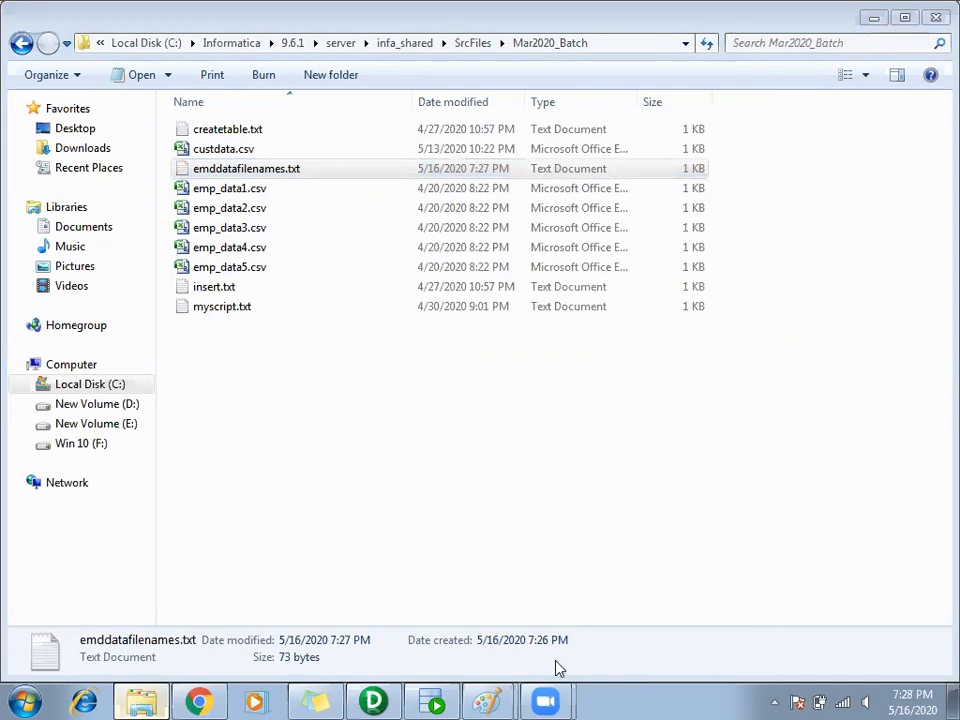
{"action": "left_click", "coordinate": [495, 628]}
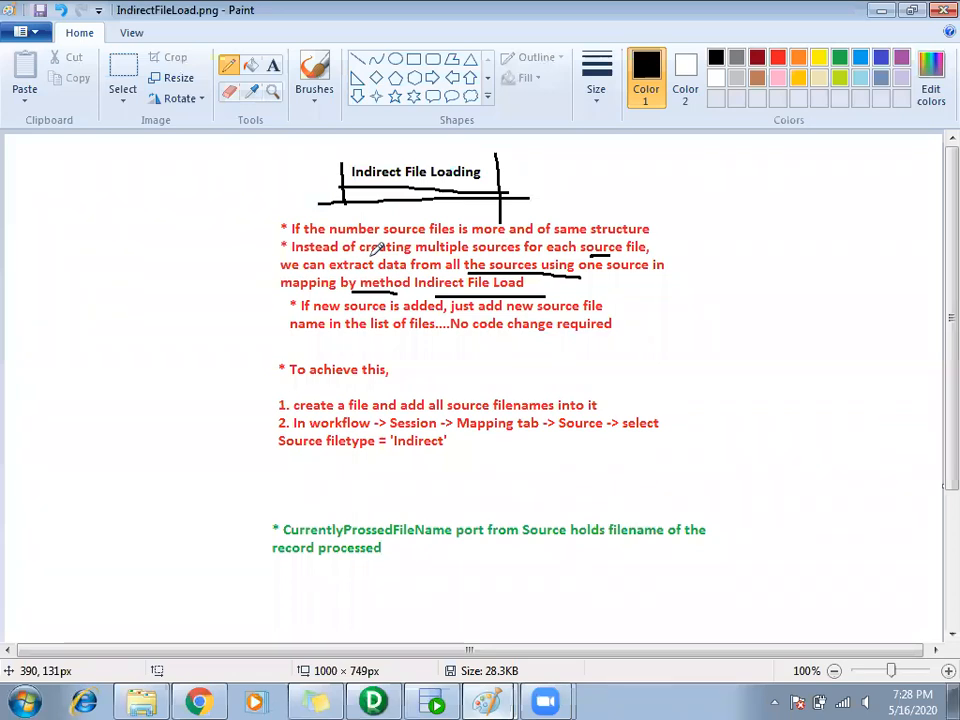
{"action": "left_click", "coordinate": [140, 700]}
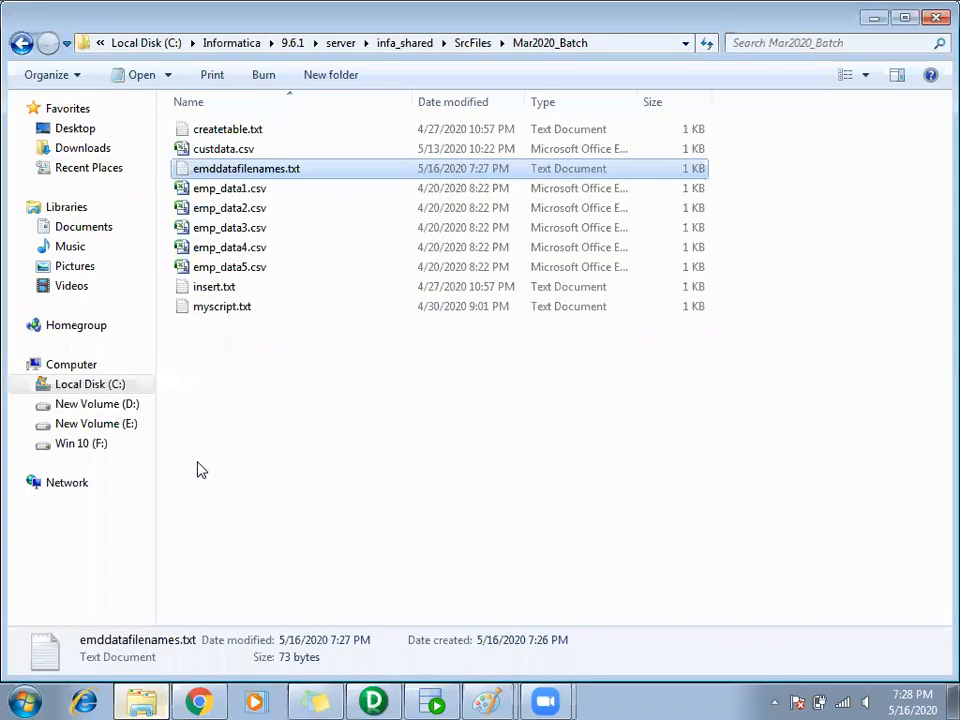
{"action": "left_click", "coordinate": [221, 196]}
{"action": "left_click", "coordinate": [224, 267]}
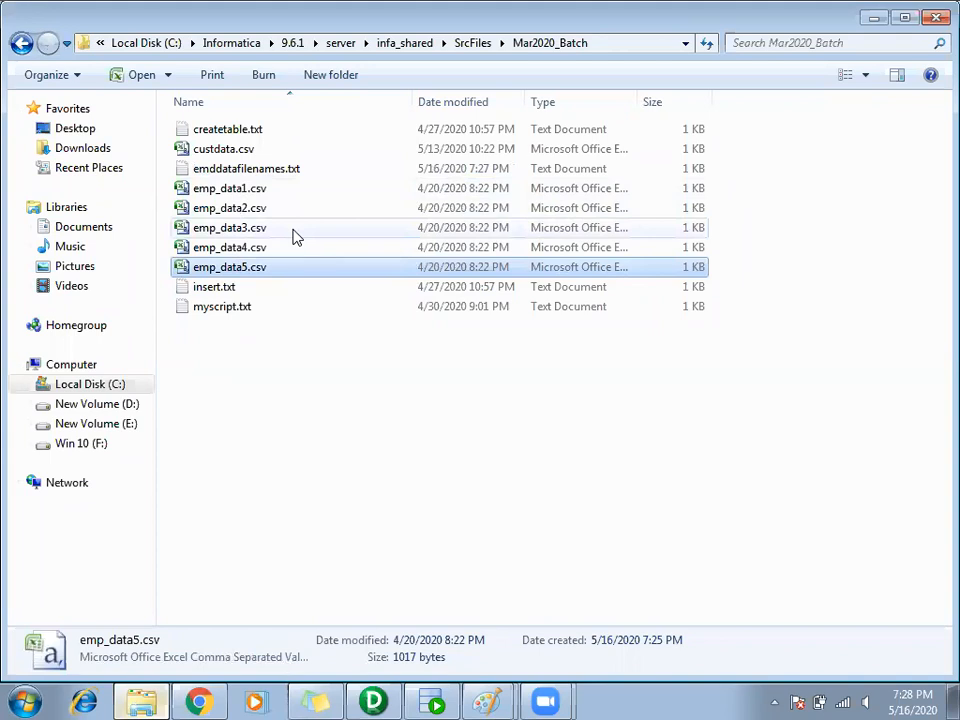
{"action": "double_click", "coordinate": [230, 170]}
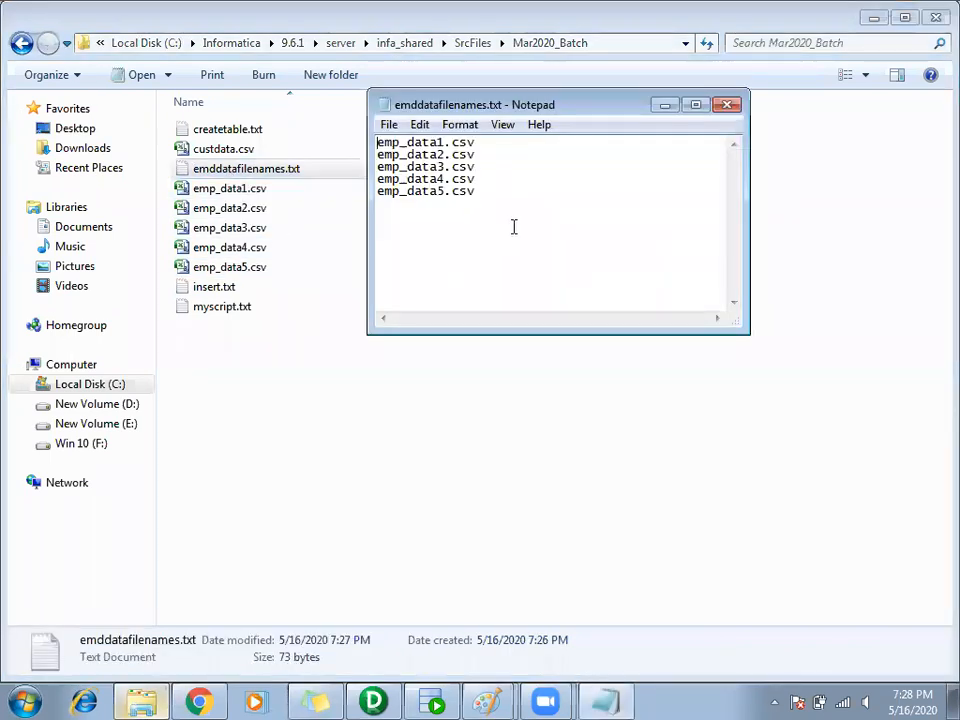
{"action": "key", "text": "ctrl+a"}
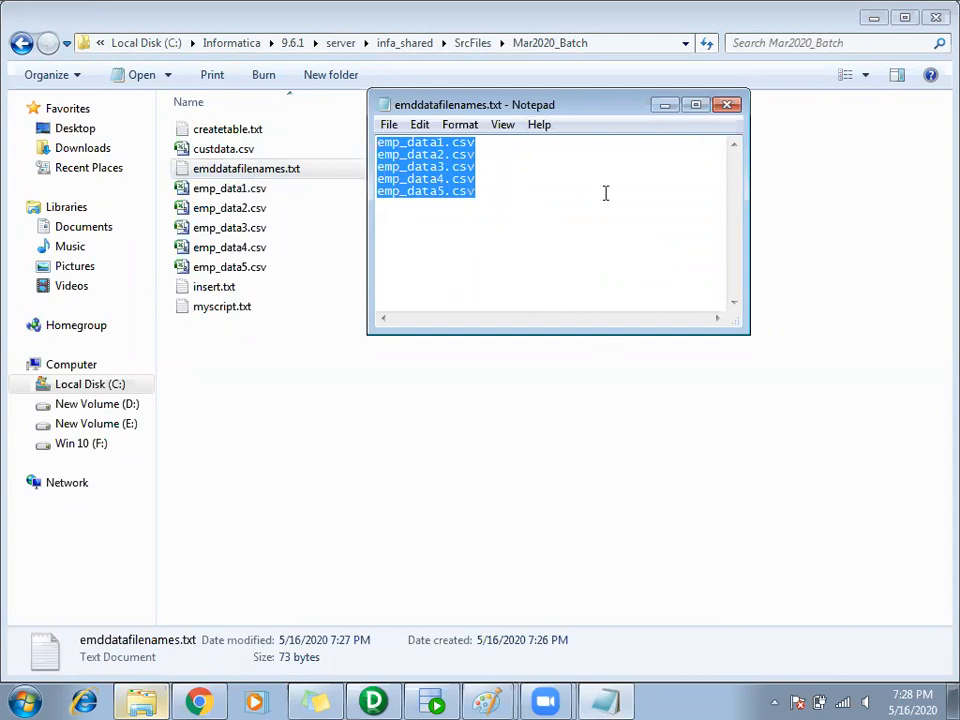
{"action": "left_click", "coordinate": [735, 108]}
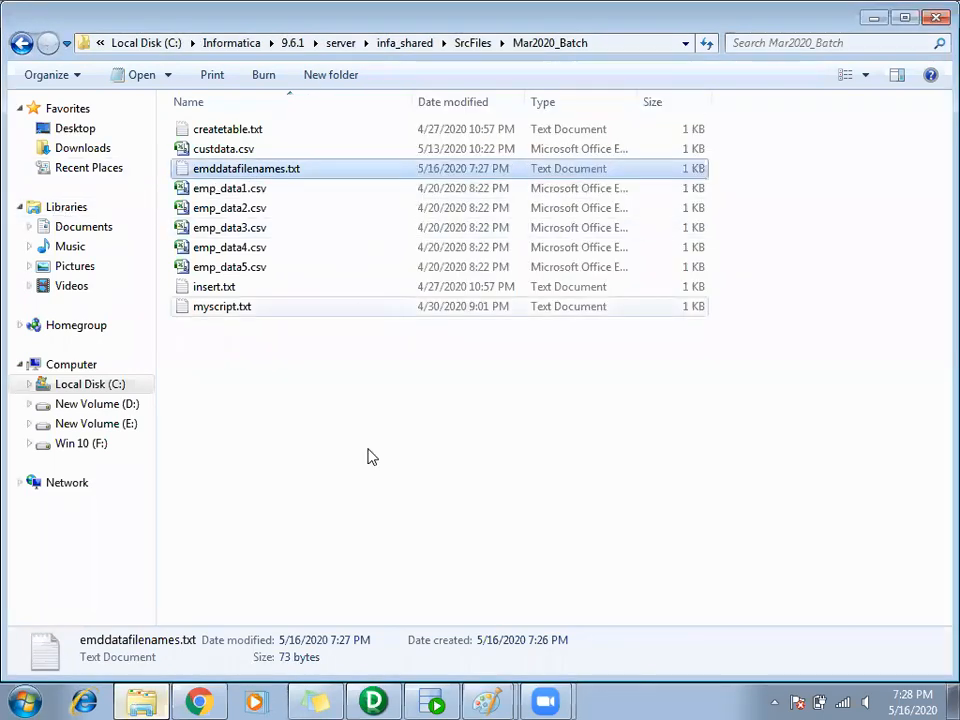
Switch to Informatica PowerCenter Designer and clear the custdata definition from the Source Analyzer workspace
{"action": "left_click", "coordinate": [380, 700]}
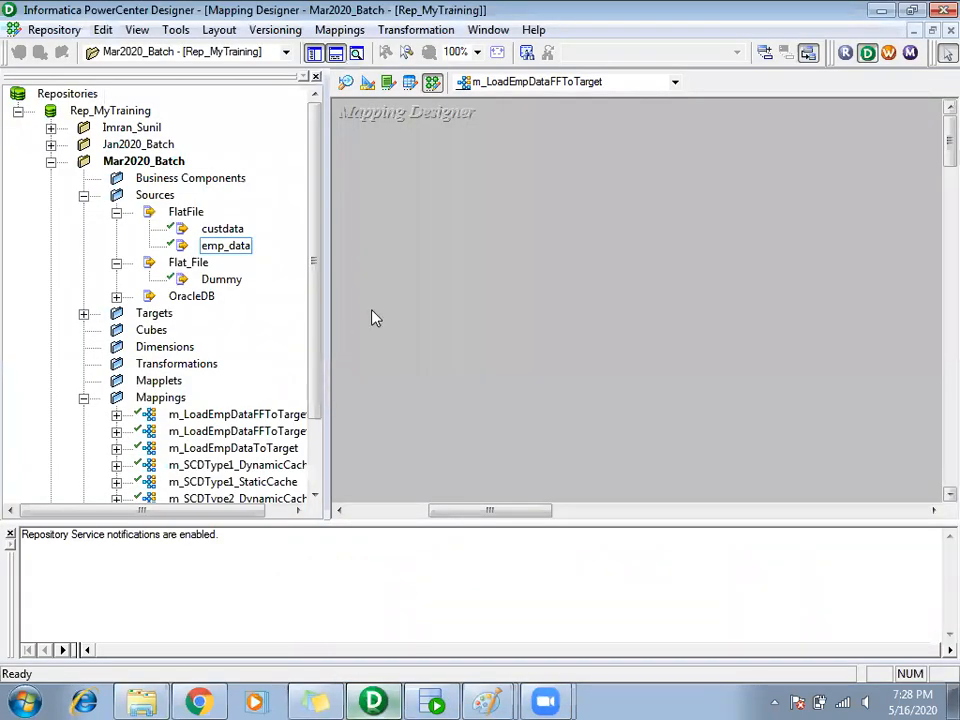
{"action": "left_click", "coordinate": [345, 84]}
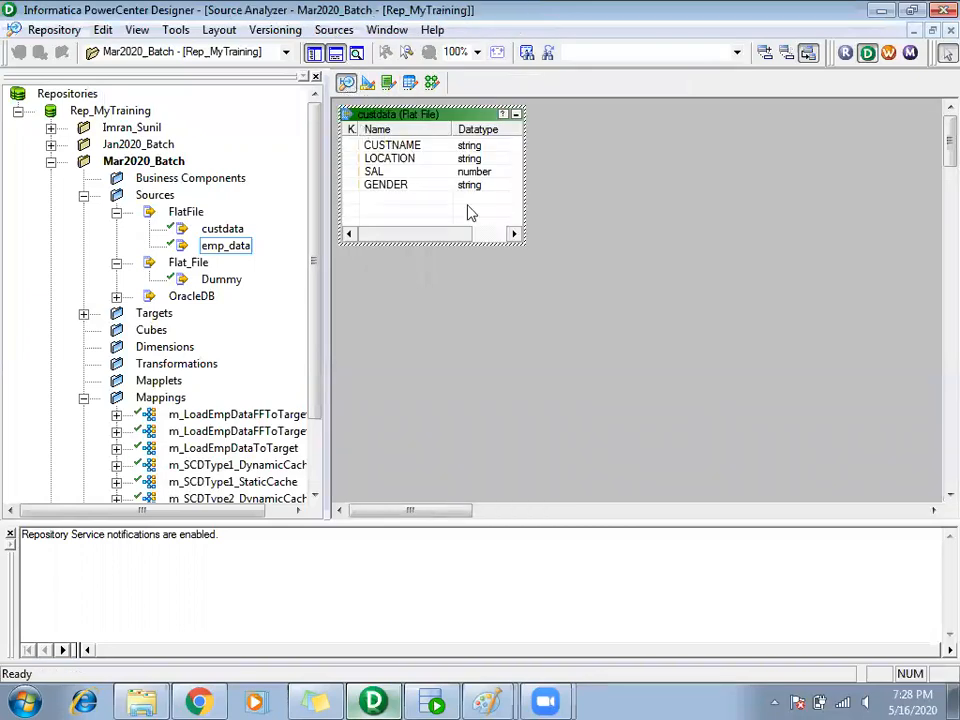
{"action": "right_click", "coordinate": [540, 341]}
{"action": "left_click", "coordinate": [550, 277]}
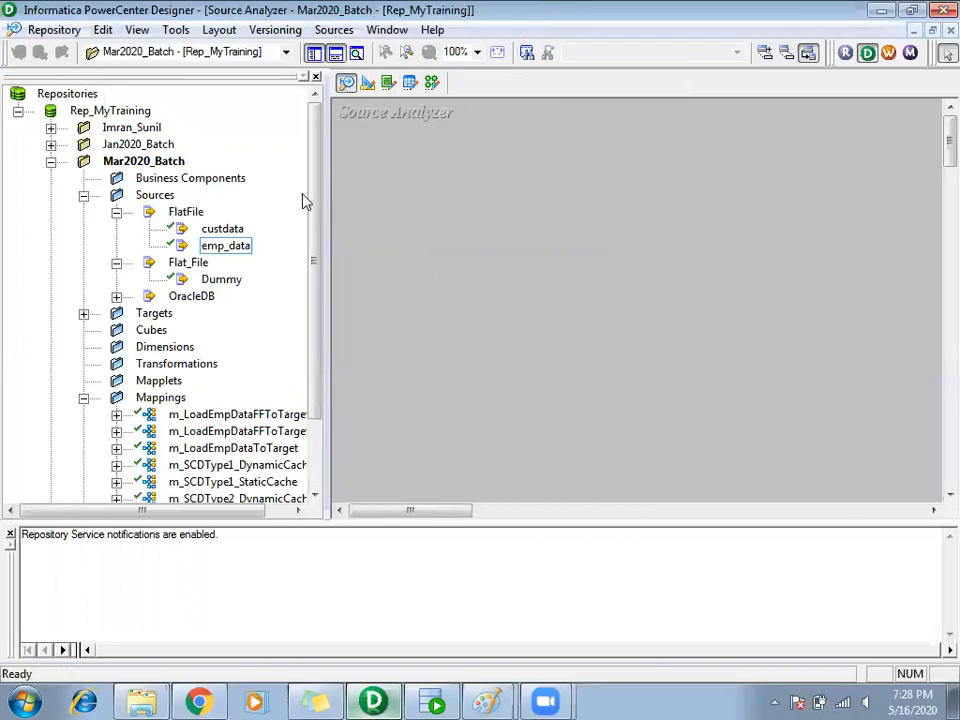
Start importing a flat-file source from emddatafilenames.txt in the Mar2020_Batch folder, with all file types listed
{"action": "left_click", "coordinate": [334, 29]}
{"action": "left_click", "coordinate": [379, 70]}
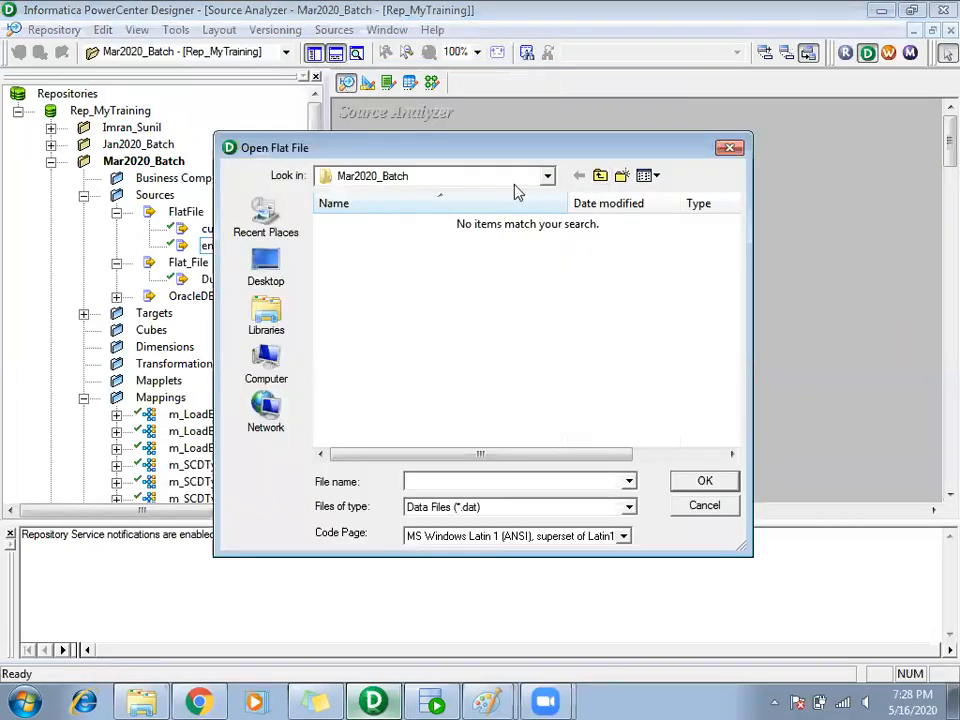
{"action": "left_click", "coordinate": [455, 507]}
{"action": "left_click", "coordinate": [458, 537]}
{"action": "left_click", "coordinate": [390, 259]}
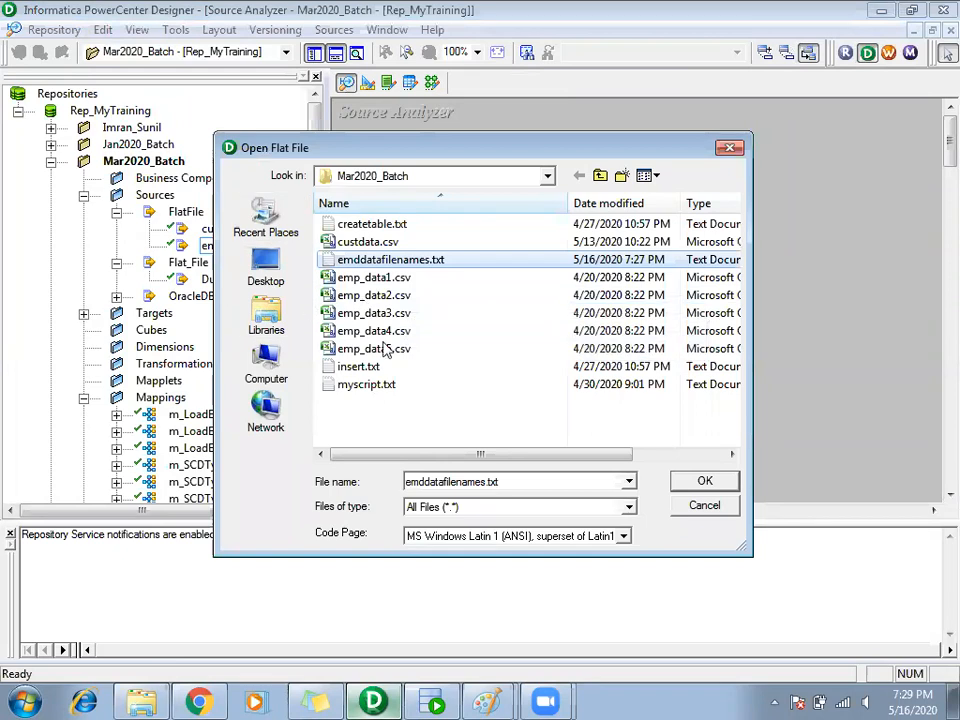
{"action": "left_click", "coordinate": [688, 490]}
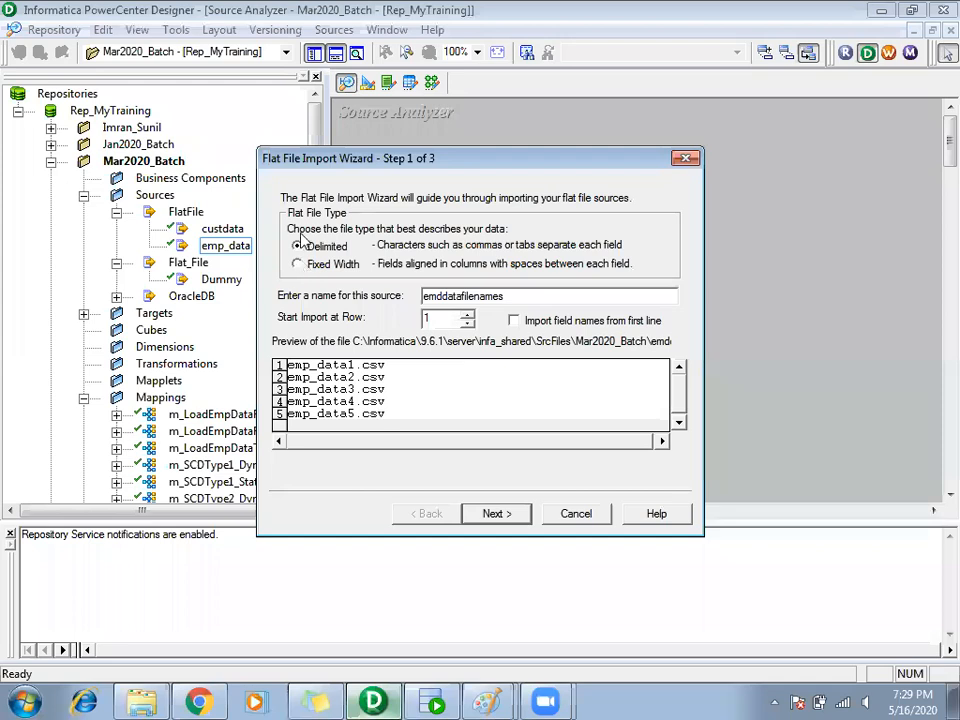
Import the file list as a fixed-width source with one text column named fienames, and open the Mapping Designer
{"action": "left_click", "coordinate": [300, 265]}
{"action": "left_click", "coordinate": [495, 514]}
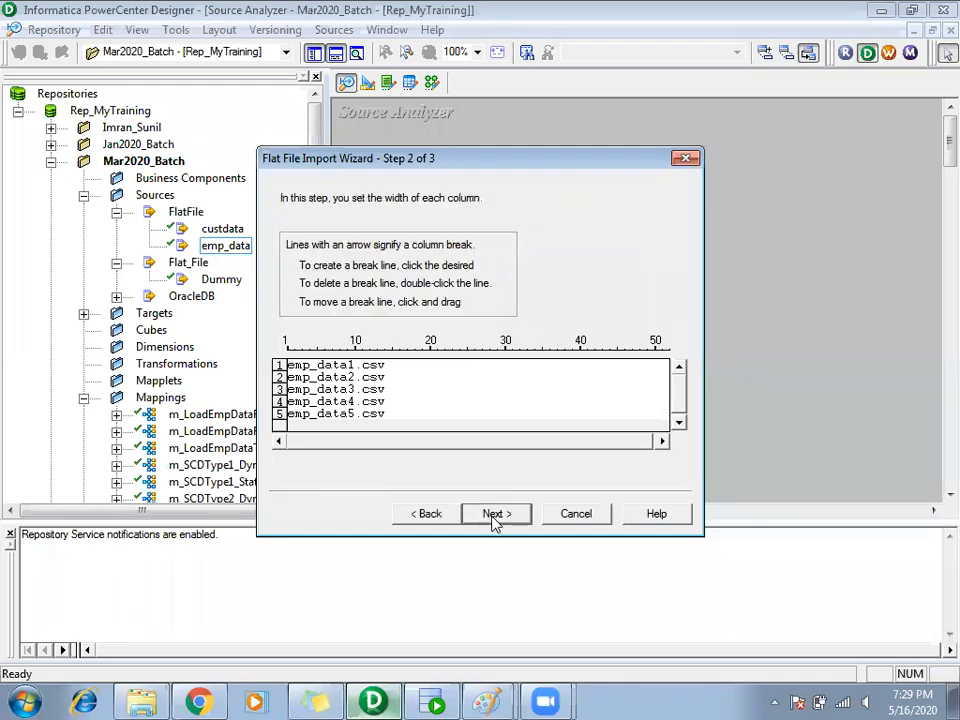
{"action": "left_click", "coordinate": [495, 518]}
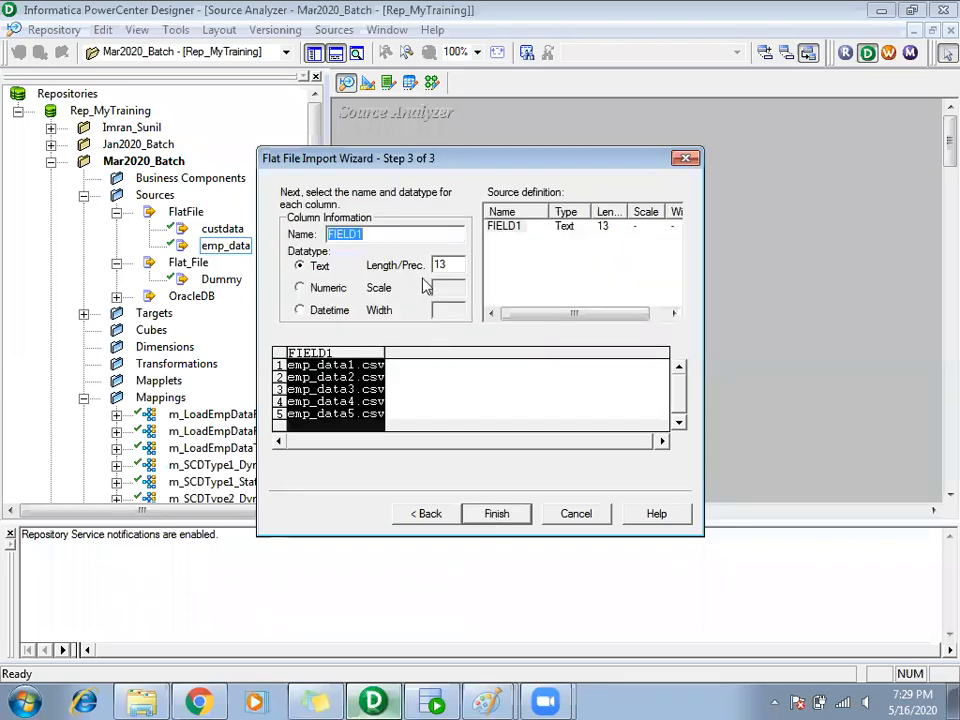
{"action": "type", "text": "filenames"}
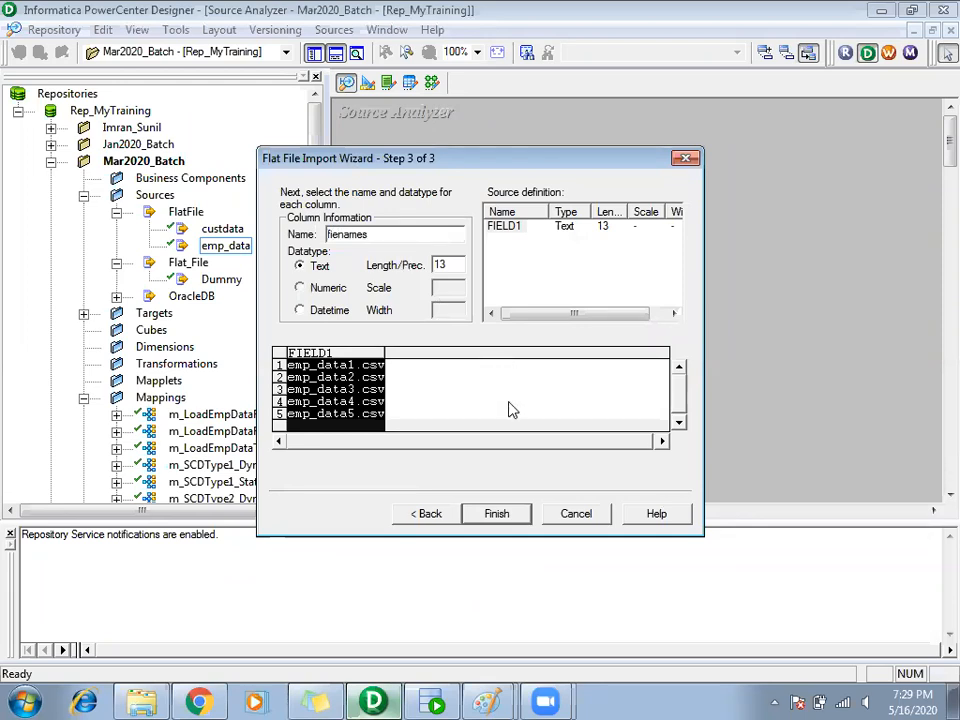
{"action": "left_click", "coordinate": [497, 515]}
{"action": "left_click", "coordinate": [481, 371]}
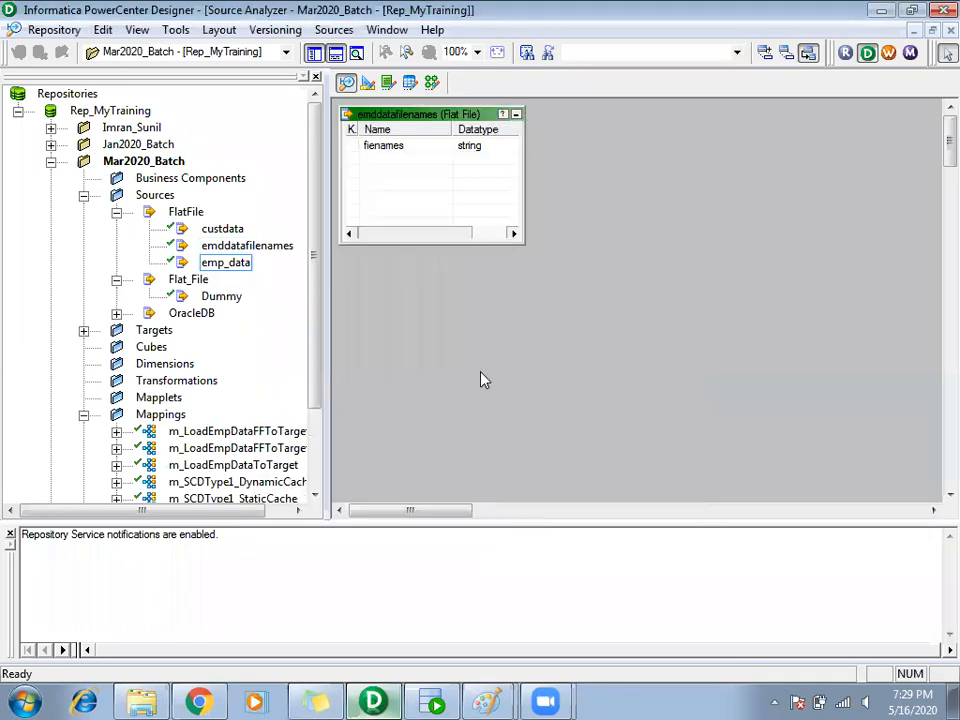
{"action": "left_click", "coordinate": [431, 82]}
{"action": "left_click_drag", "start_coordinate": [227, 265], "coordinate": [478, 313]}
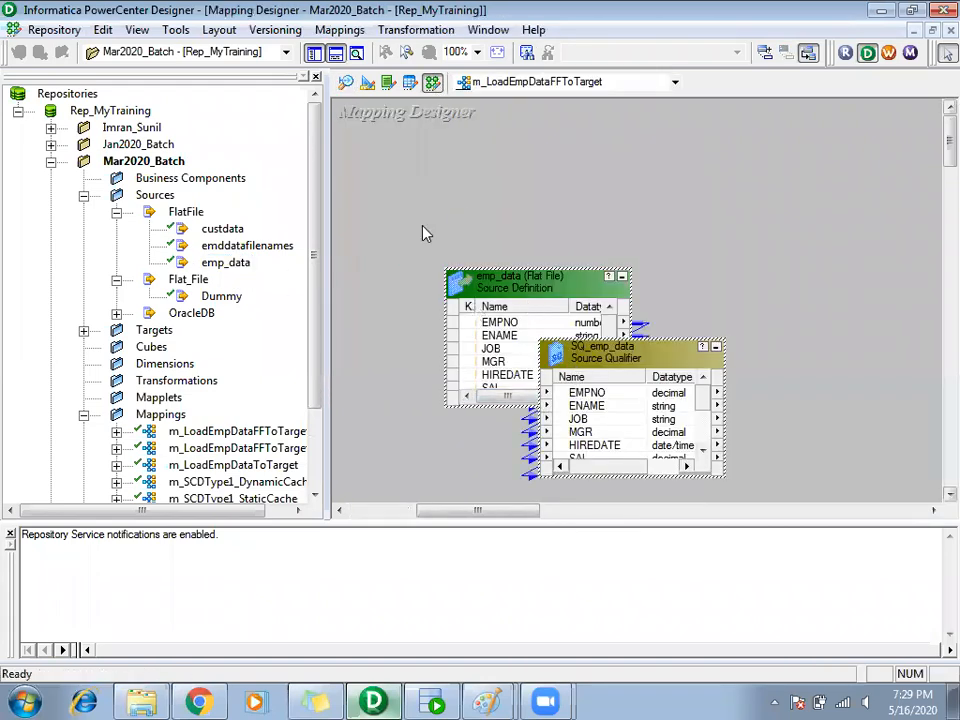
{"action": "key", "text": "Delete"}
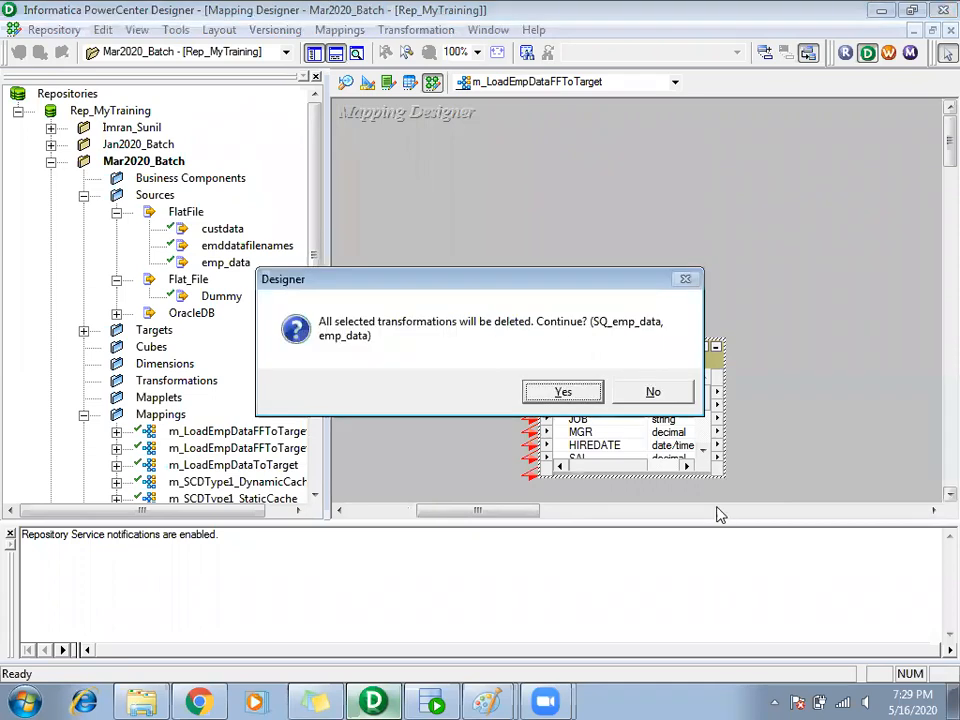
{"action": "left_click", "coordinate": [530, 389]}
Add the emddatafilenames source to the m_LoadEmpDataFFToTarget mapping and arrange it beside its source qualifier
{"action": "left_click_drag", "start_coordinate": [220, 250], "coordinate": [458, 300]}
{"action": "left_click_drag", "start_coordinate": [454, 514], "coordinate": [445, 515]}
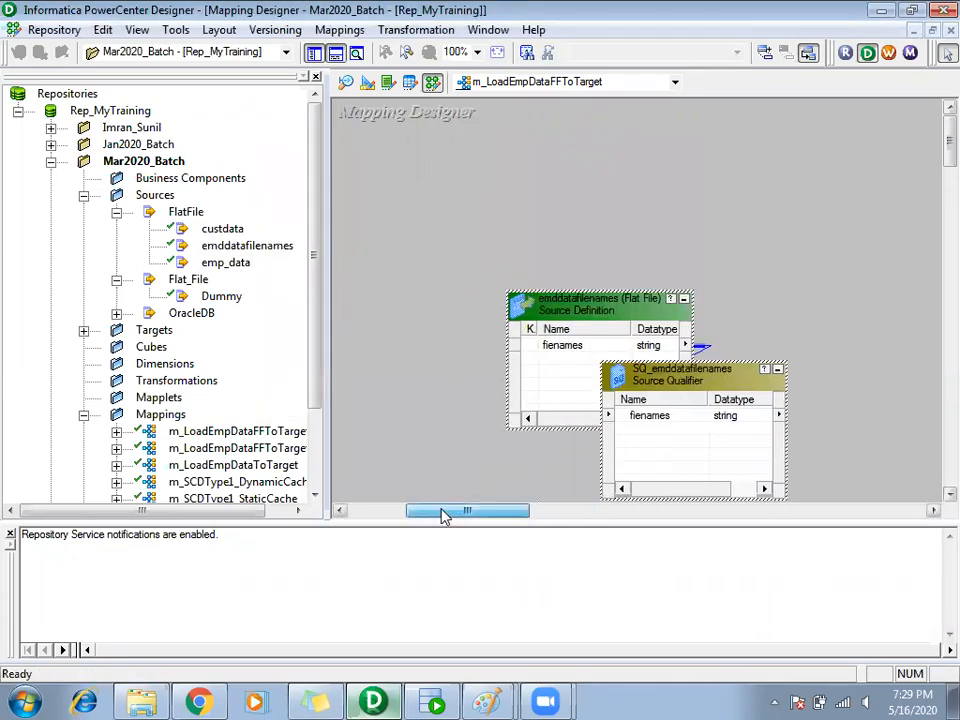
{"action": "left_click_drag", "start_coordinate": [540, 300], "coordinate": [396, 247]}
{"action": "left_click", "coordinate": [537, 328]}
{"action": "left_click_drag", "start_coordinate": [537, 332], "coordinate": [668, 256]}
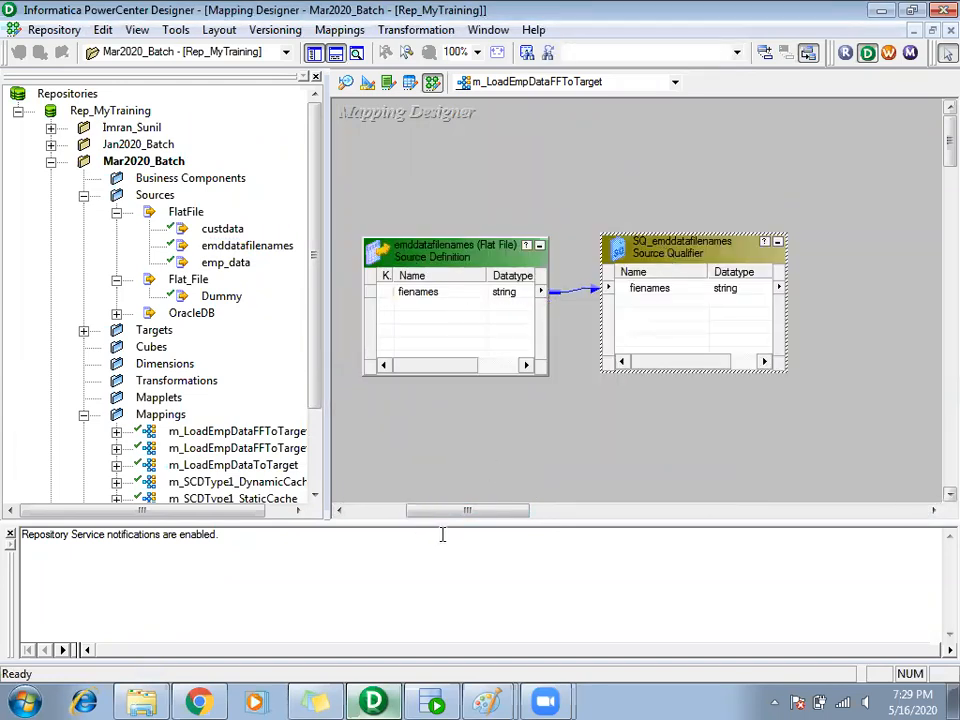
{"action": "left_click_drag", "start_coordinate": [454, 514], "coordinate": [489, 514]}
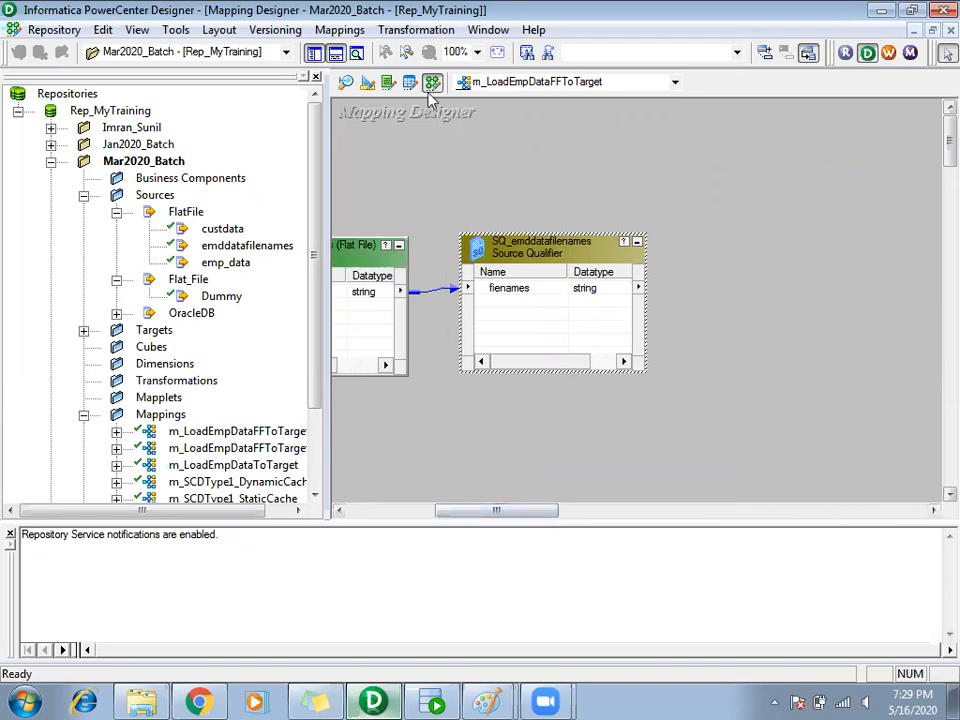
{"action": "left_click", "coordinate": [414, 30]}
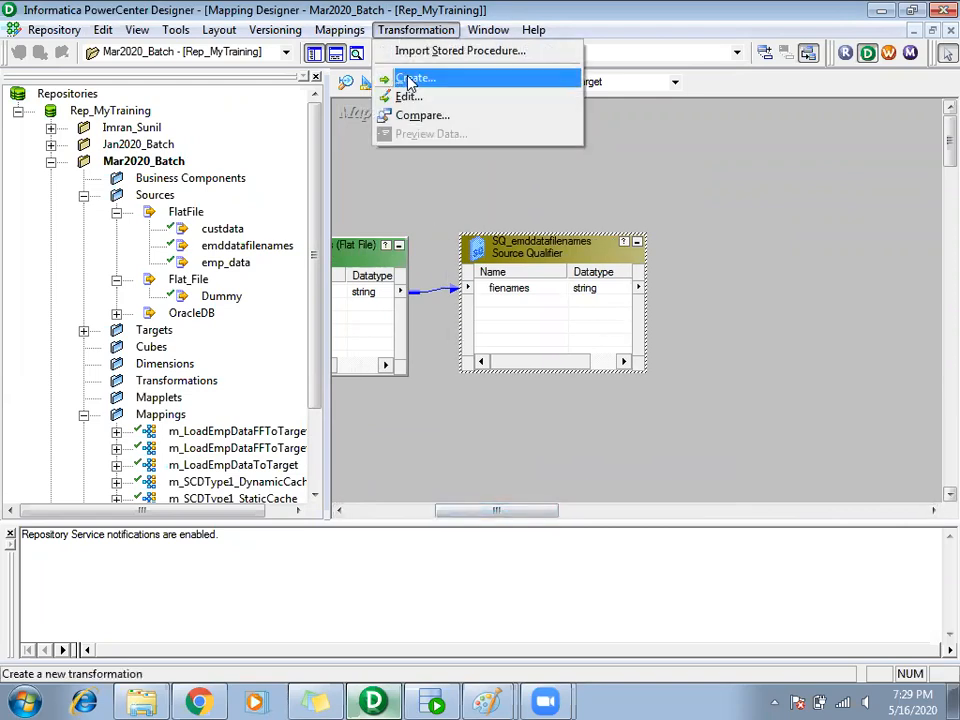
{"action": "left_click", "coordinate": [560, 451]}
{"action": "left_click", "coordinate": [247, 245]}
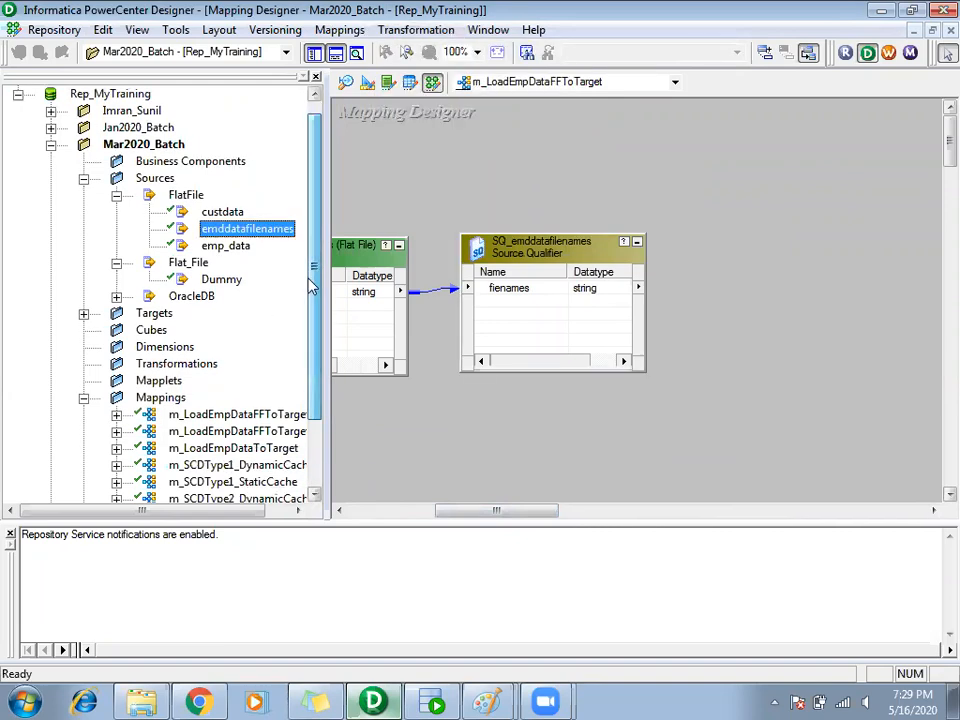
{"action": "left_click_drag", "start_coordinate": [316, 240], "coordinate": [316, 309]}
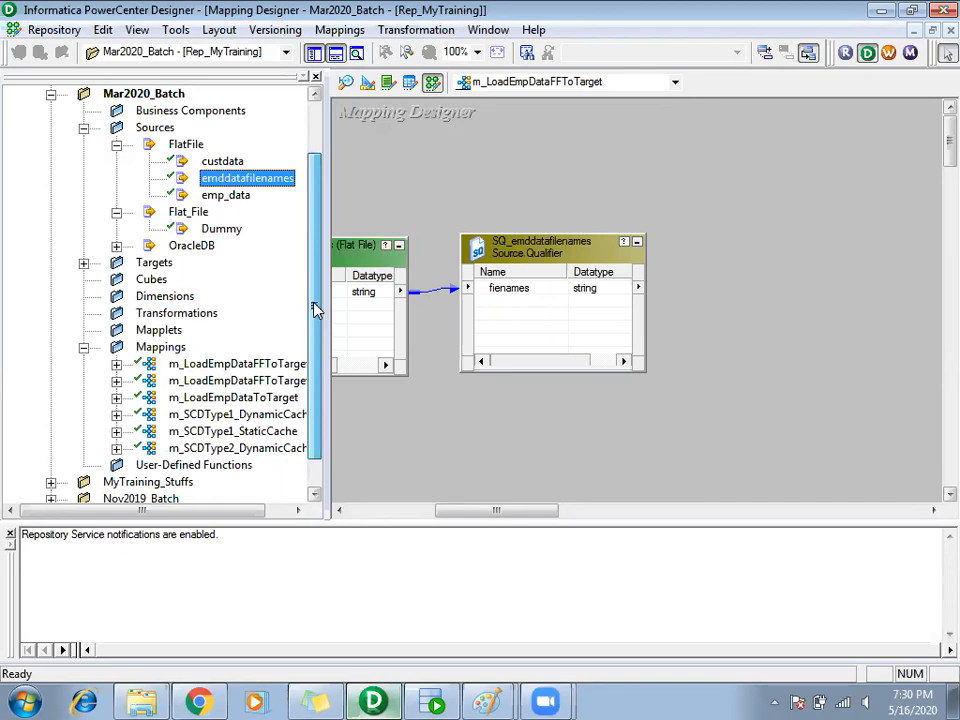
Delete the emddatafilenames source and its source qualifier from the mapping
{"action": "left_click", "coordinate": [371, 512]}
{"action": "mouse_move", "coordinate": [412, 195]}
{"action": "left_mouse_down"}
{"action": "mouse_move", "coordinate": [570, 197]}
{"action": "mouse_move", "coordinate": [916, 434]}
{"action": "left_mouse_up"}
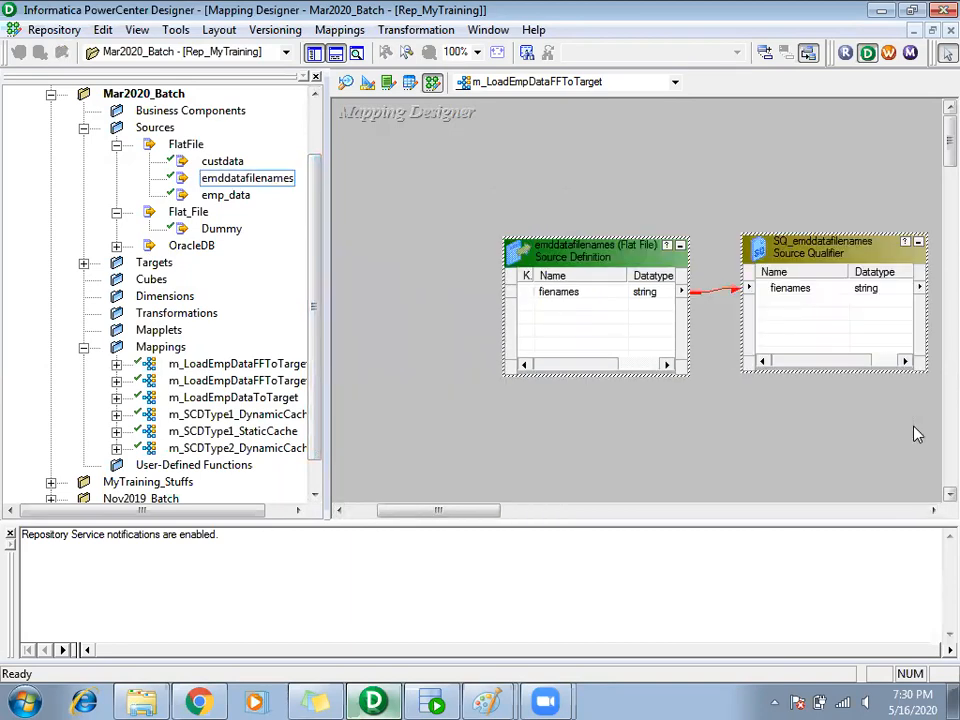
{"action": "key", "text": "Delete"}
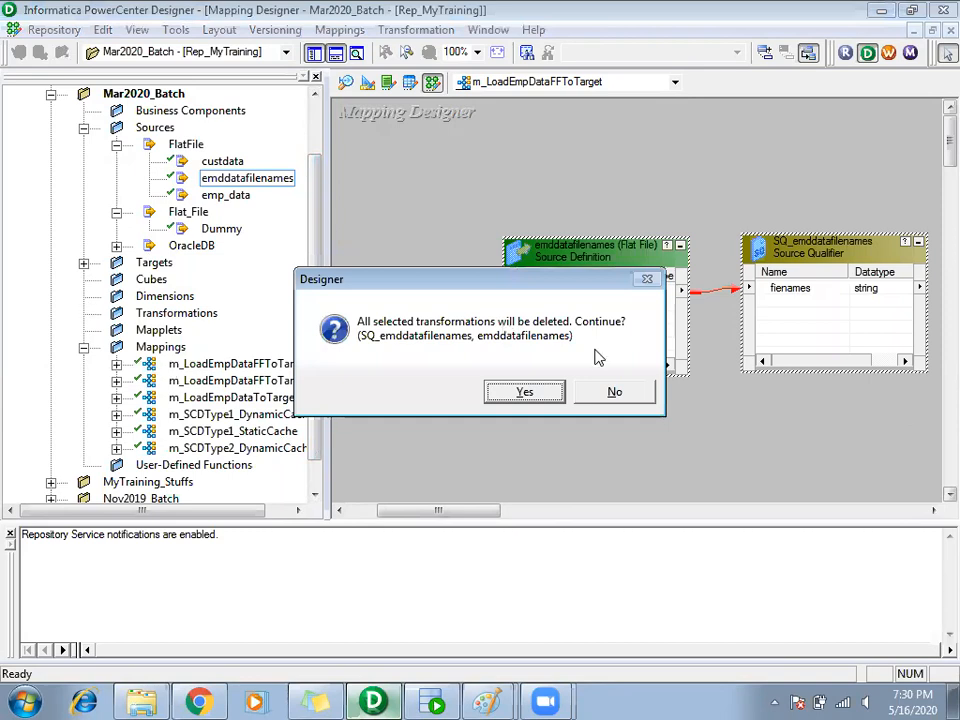
{"action": "left_click", "coordinate": [538, 392]}
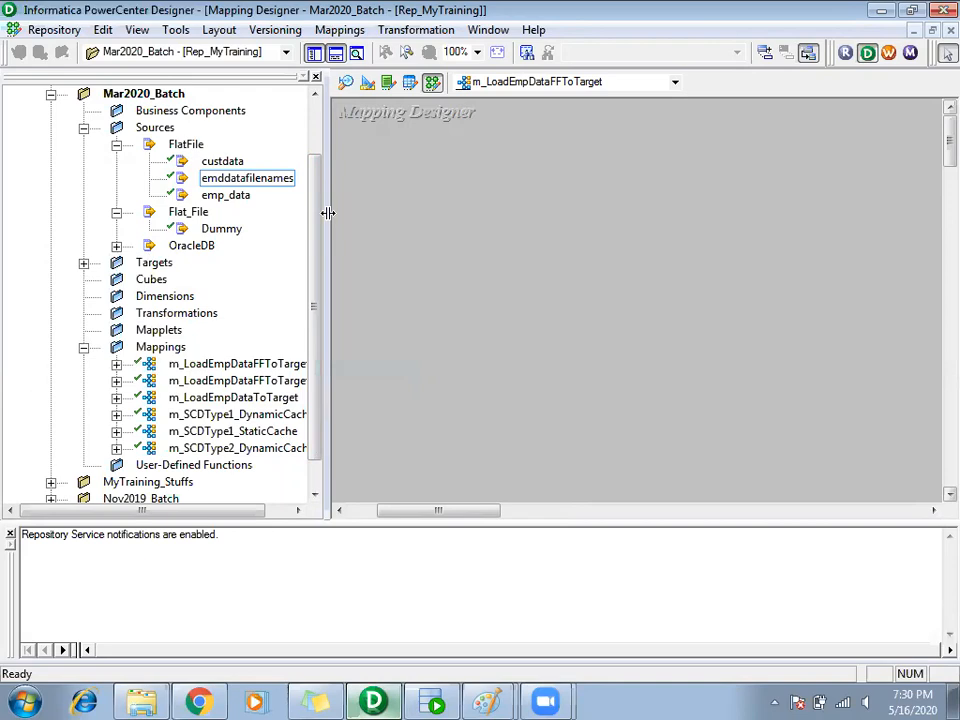
{"action": "left_click_drag", "start_coordinate": [315, 195], "coordinate": [303, 178]}
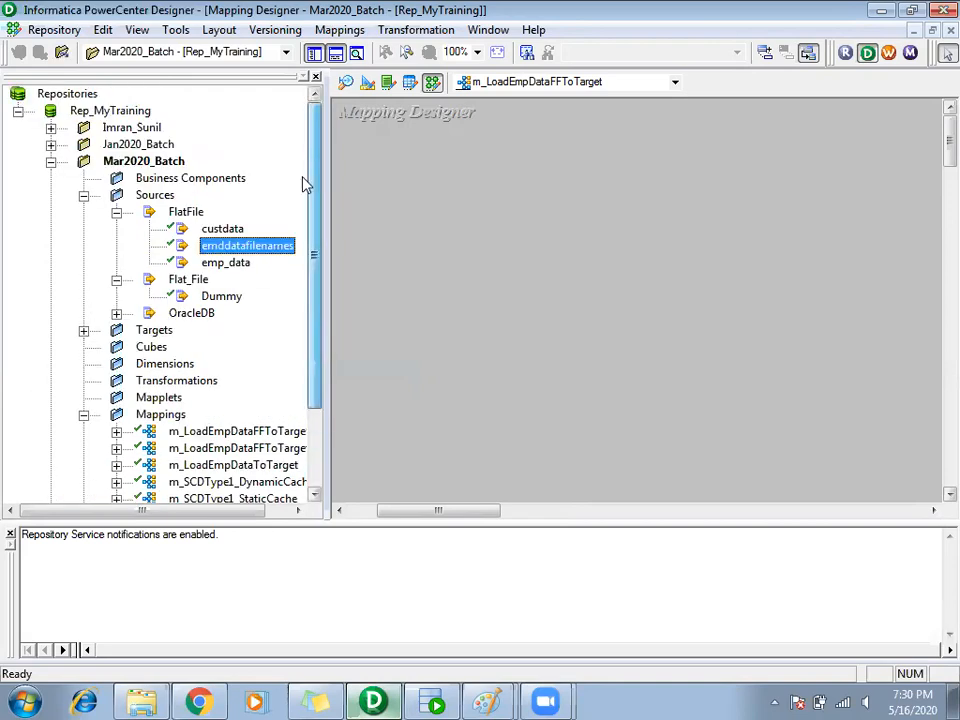
Review the file names listed in emddatafilenames.txt and the matching emp_data CSV files in the Mar2020_Batch folder
{"action": "left_click", "coordinate": [121, 698]}
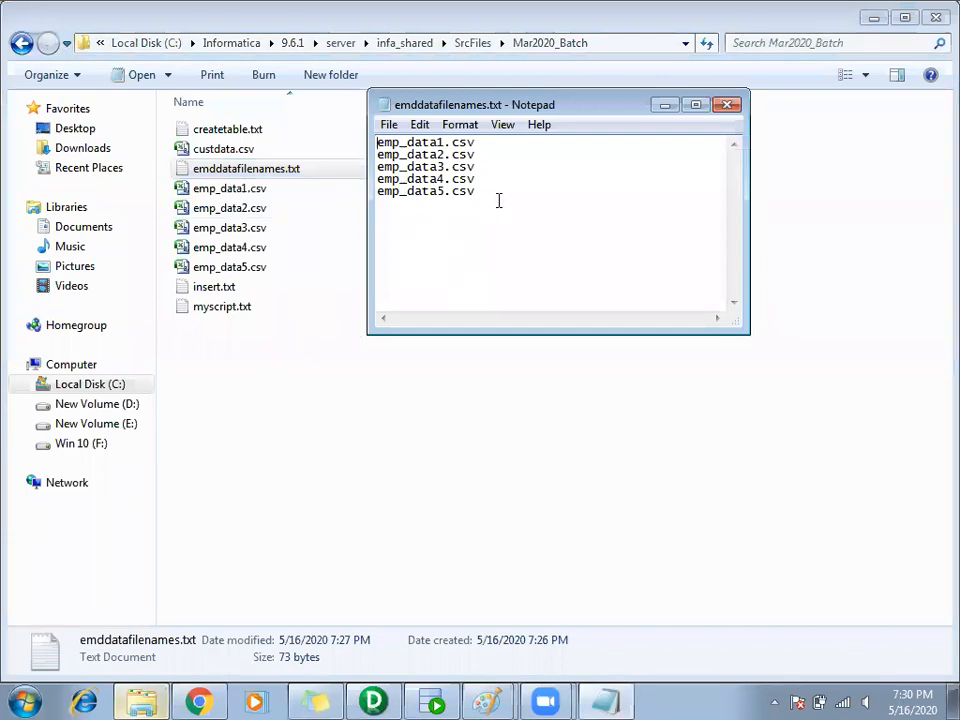
{"action": "left_click_drag", "start_coordinate": [487, 186], "coordinate": [360, 129]}
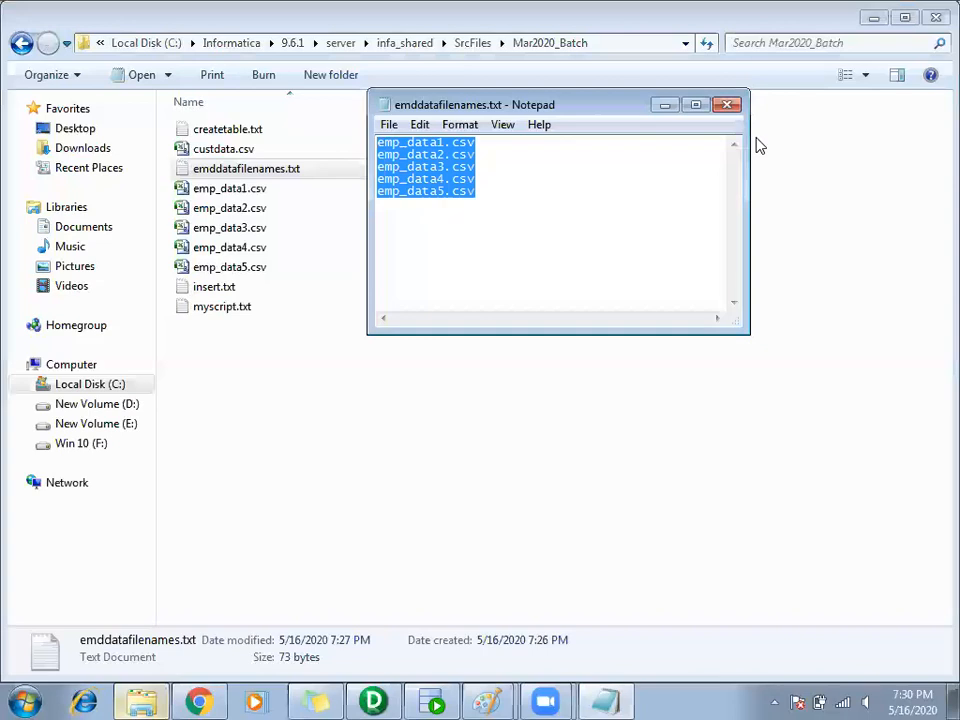
{"action": "left_click", "coordinate": [729, 106]}
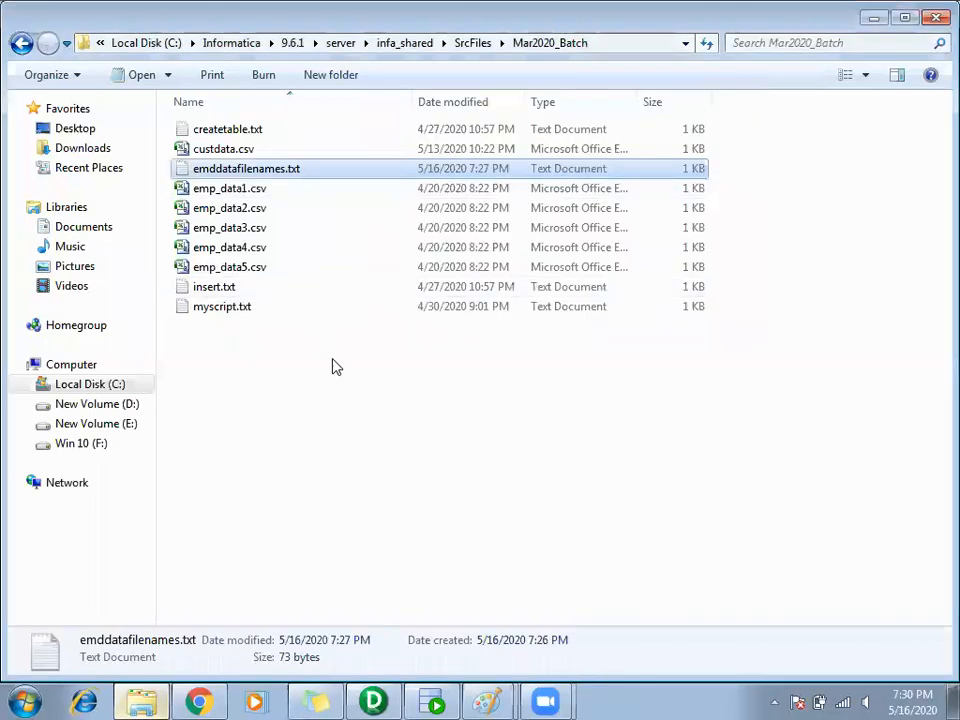
{"action": "left_click", "coordinate": [373, 702]}
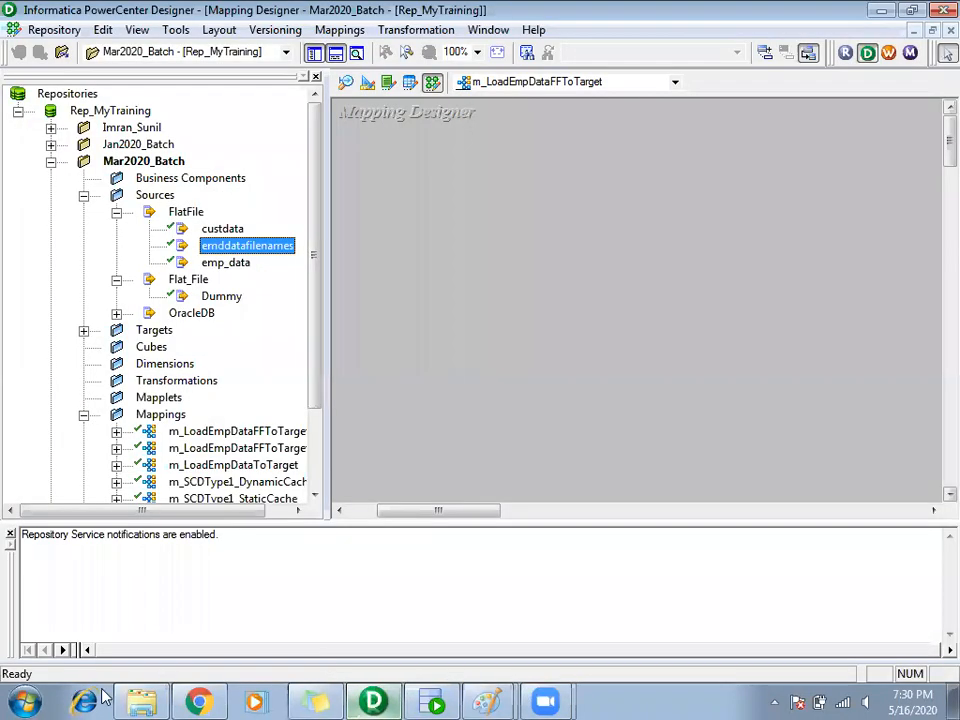
{"action": "left_click", "coordinate": [141, 702]}
{"action": "left_click", "coordinate": [215, 188]}
{"action": "left_click", "coordinate": [216, 208]}
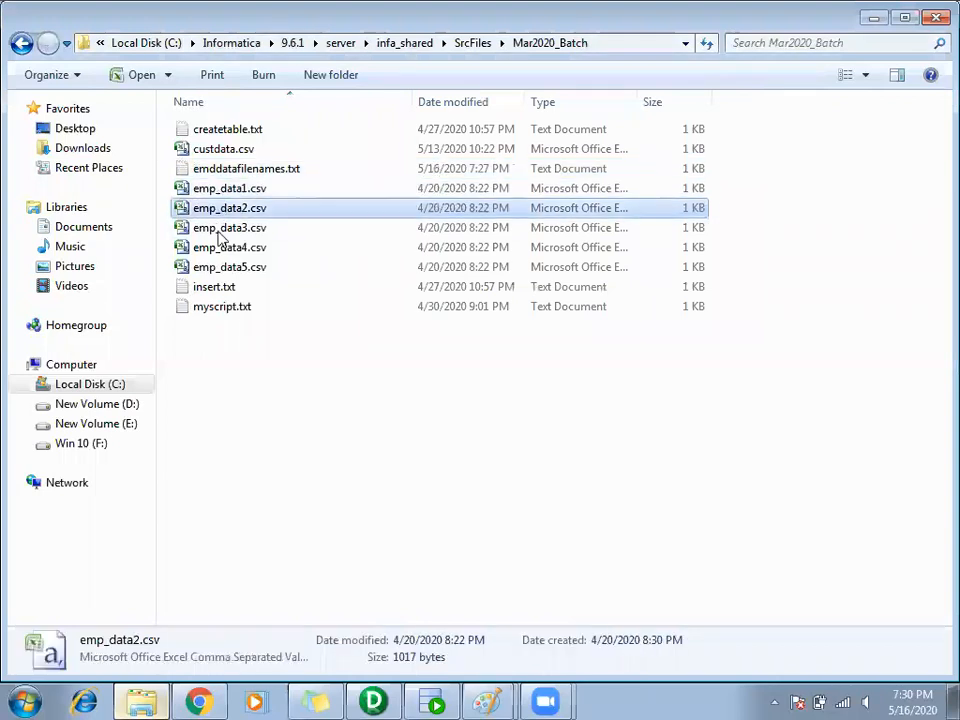
{"action": "left_click", "coordinate": [224, 247]}
Add the emp_data flat-file source to the m_LoadEmpDataFFToTarget mapping in Designer and line it up with its source qualifier
{"action": "left_click", "coordinate": [373, 702]}
{"action": "left_click", "coordinate": [407, 340]}
{"action": "left_click_drag", "start_coordinate": [225, 262], "coordinate": [412, 266]}
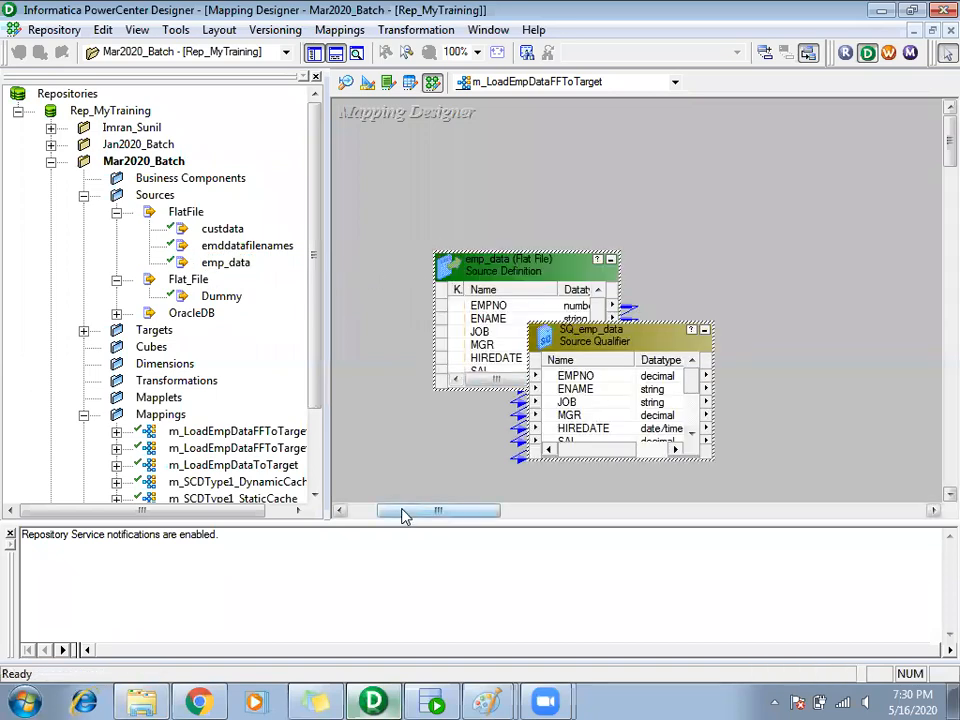
{"action": "left_click_drag", "start_coordinate": [405, 512], "coordinate": [386, 516]}
{"action": "left_click_drag", "start_coordinate": [584, 262], "coordinate": [455, 265]}
{"action": "left_click_drag", "start_coordinate": [624, 344], "coordinate": [781, 269]}
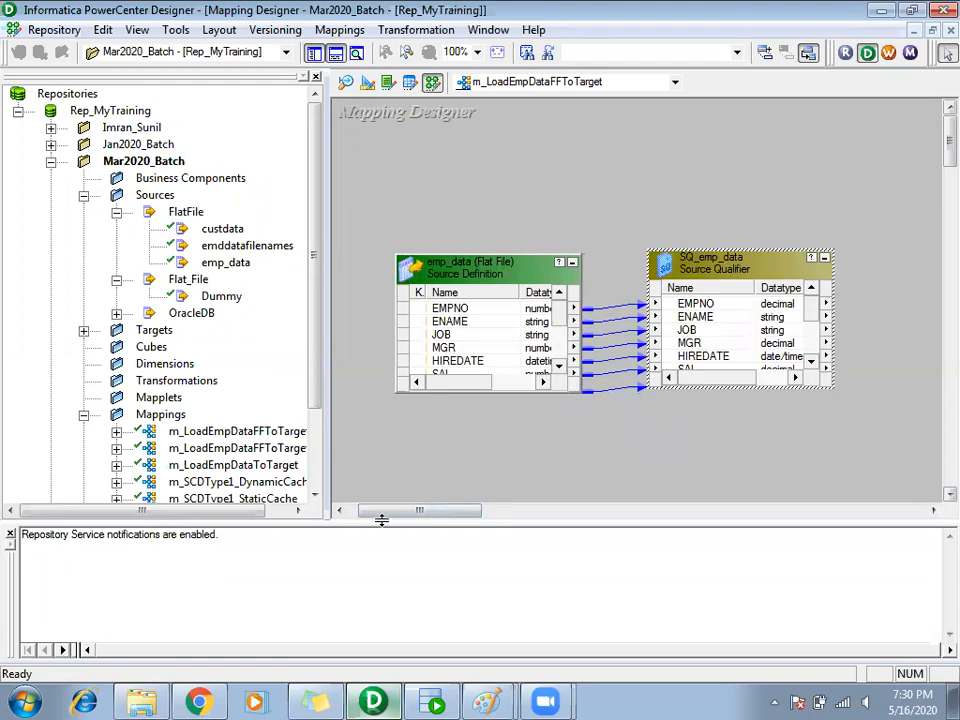
{"action": "mouse_move", "coordinate": [405, 512]}
{"action": "left_mouse_down"}
{"action": "mouse_move", "coordinate": [426, 514]}
{"action": "mouse_move", "coordinate": [413, 513]}
{"action": "left_mouse_up"}
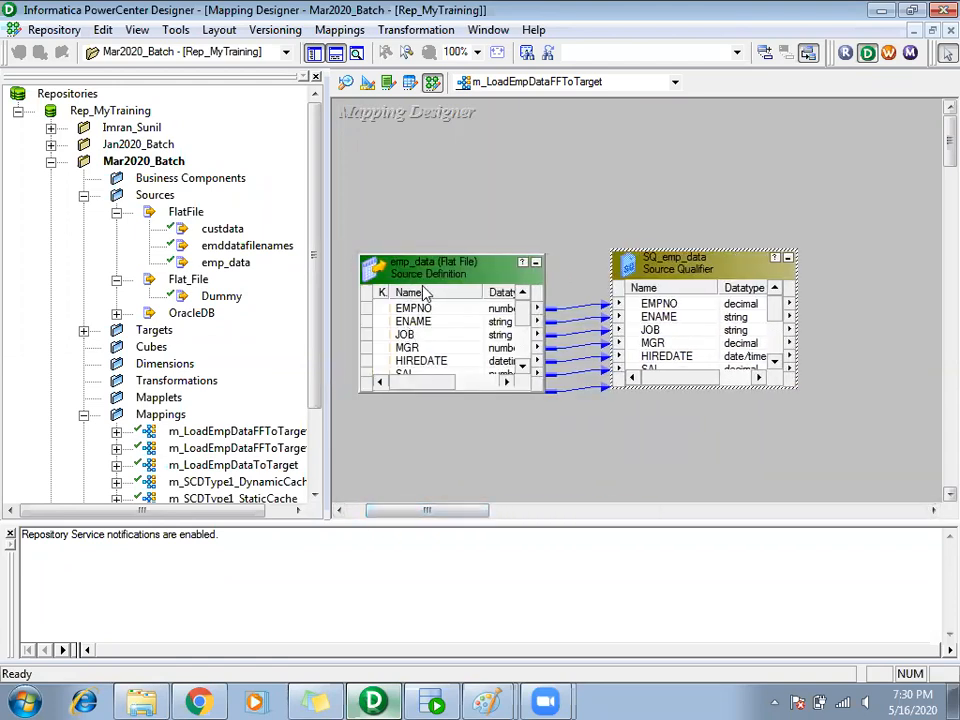
{"action": "left_click_drag", "start_coordinate": [426, 267], "coordinate": [426, 246]}
{"action": "mouse_move", "coordinate": [676, 266]}
{"action": "left_mouse_down"}
{"action": "mouse_move", "coordinate": [669, 231]}
{"action": "mouse_move", "coordinate": [671, 250]}
{"action": "left_mouse_up"}
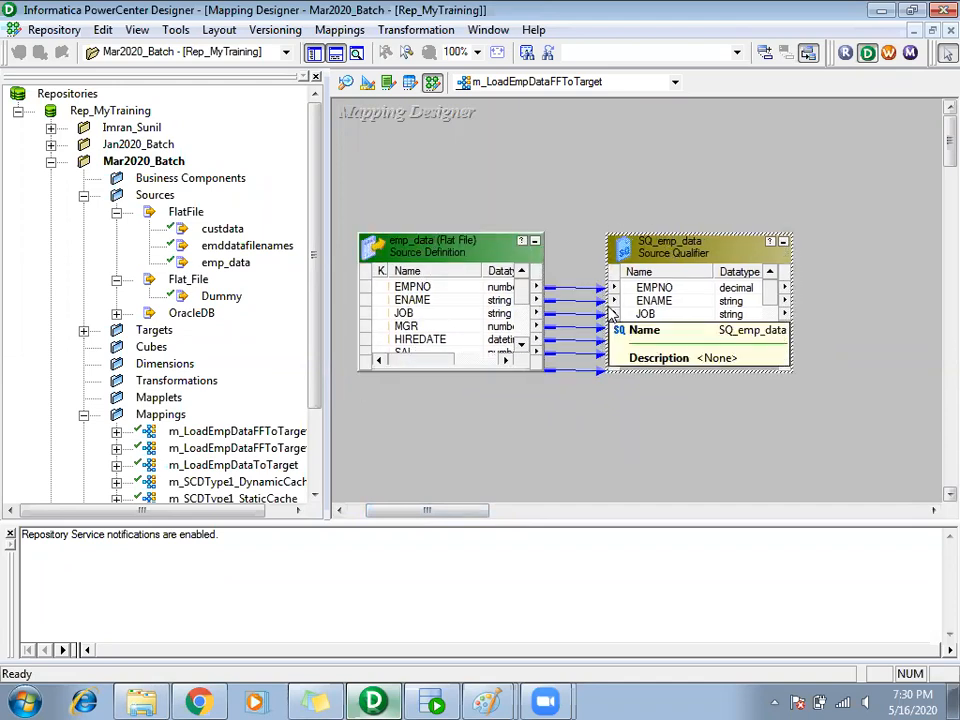
Add the MYTARGET_MAR2020 target to the mapping and place it beyond the SQ_emp_data source qualifier
{"action": "left_click_drag", "start_coordinate": [407, 515], "coordinate": [416, 515]}
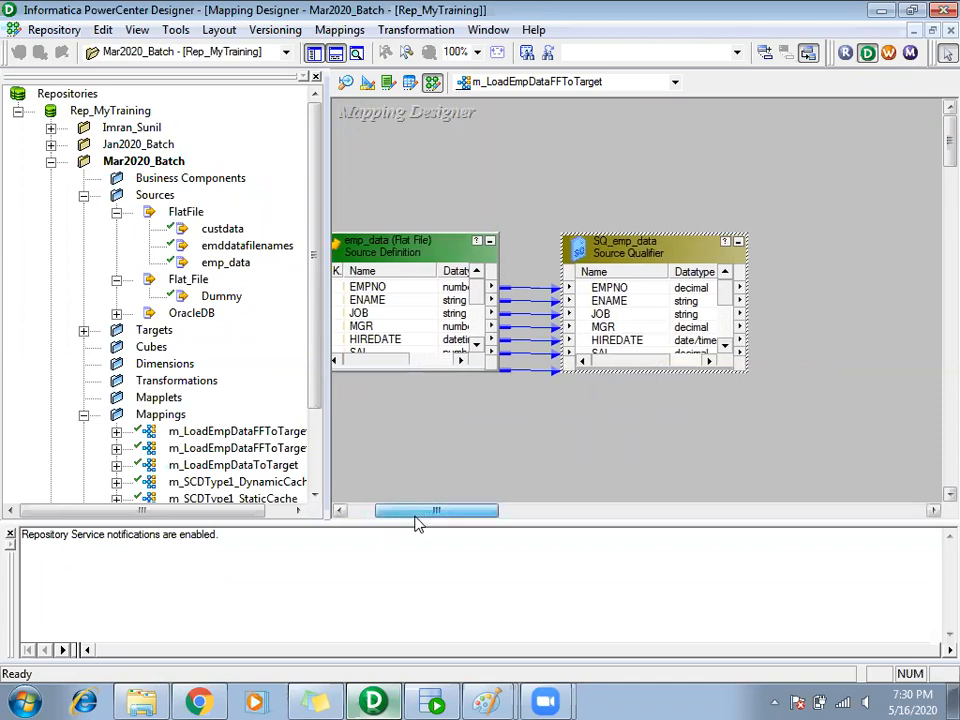
{"action": "left_click_drag", "start_coordinate": [312, 299], "coordinate": [318, 410]}
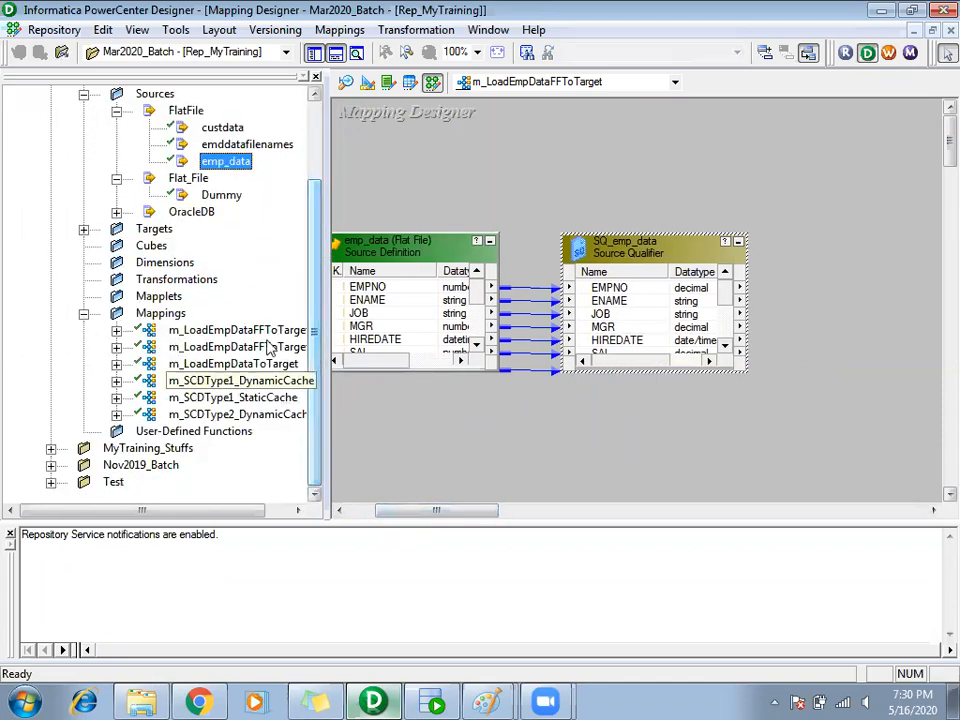
{"action": "left_click", "coordinate": [83, 229]}
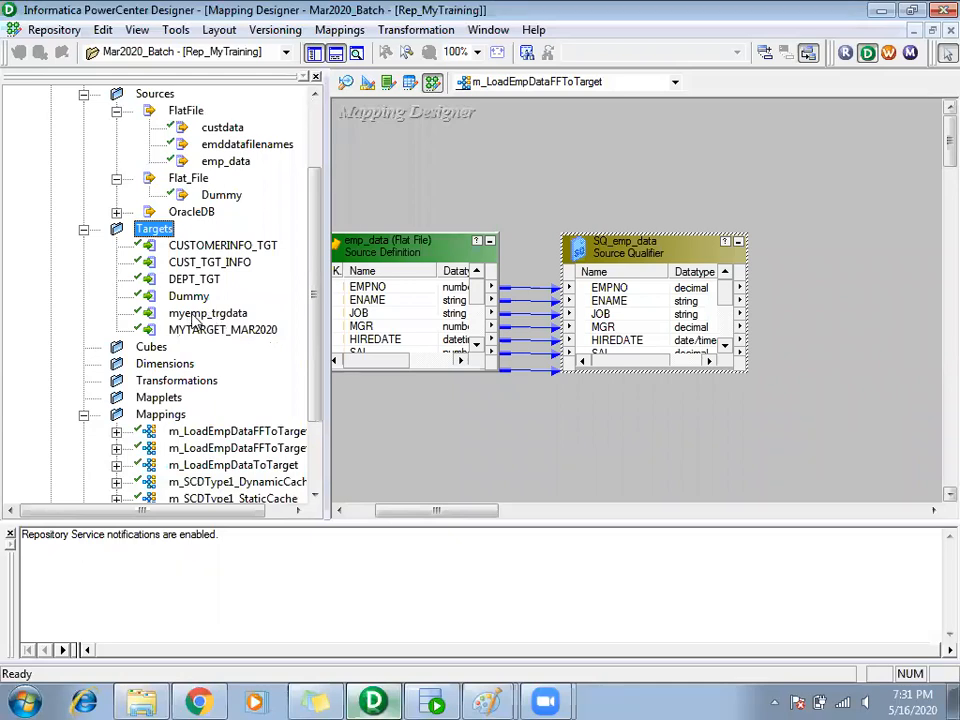
{"action": "left_click_drag", "start_coordinate": [197, 338], "coordinate": [926, 272]}
{"action": "left_click_drag", "start_coordinate": [410, 511], "coordinate": [480, 471]}
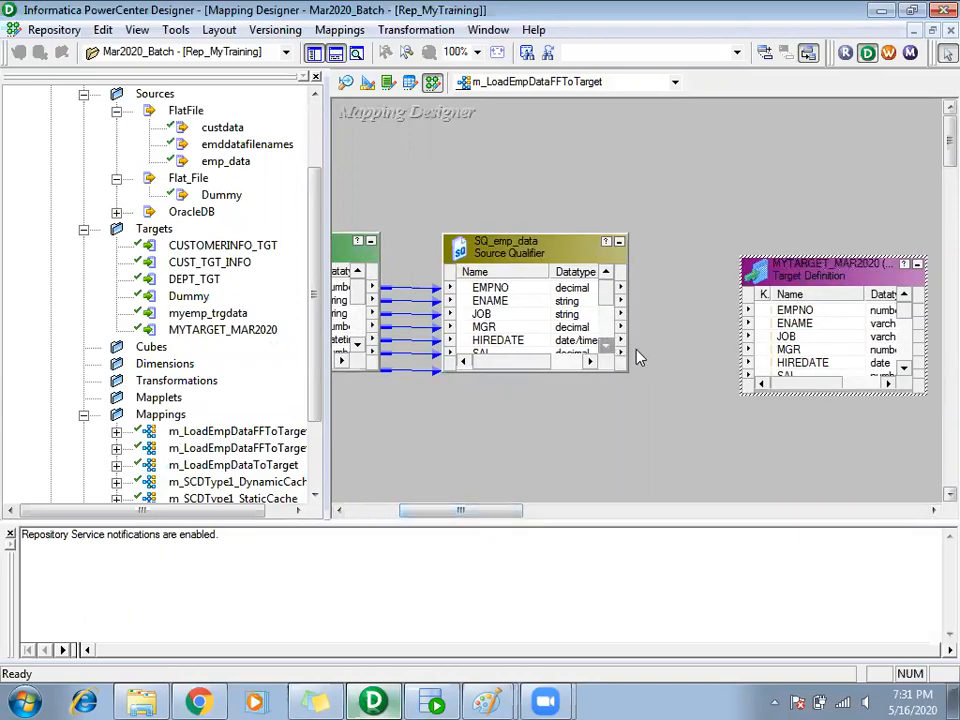
{"action": "left_click_drag", "start_coordinate": [440, 515], "coordinate": [493, 515]}
{"action": "left_click_drag", "start_coordinate": [570, 278], "coordinate": [620, 240]}
{"action": "left_click_drag", "start_coordinate": [531, 514], "coordinate": [481, 521]}
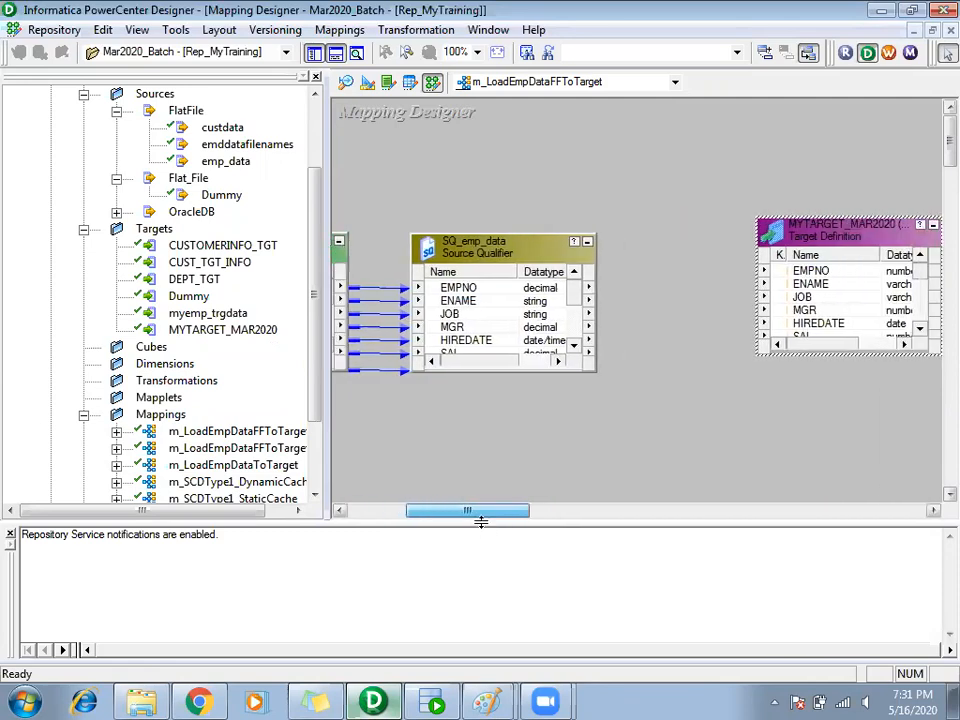
Link all SQ_emp_data ports to the matching MYTARGET_MAR2020 columns and save the mapping
{"action": "right_click", "coordinate": [466, 287]}
{"action": "left_click", "coordinate": [520, 297]}
{"action": "left_click_drag", "start_coordinate": [480, 290], "coordinate": [823, 282]}
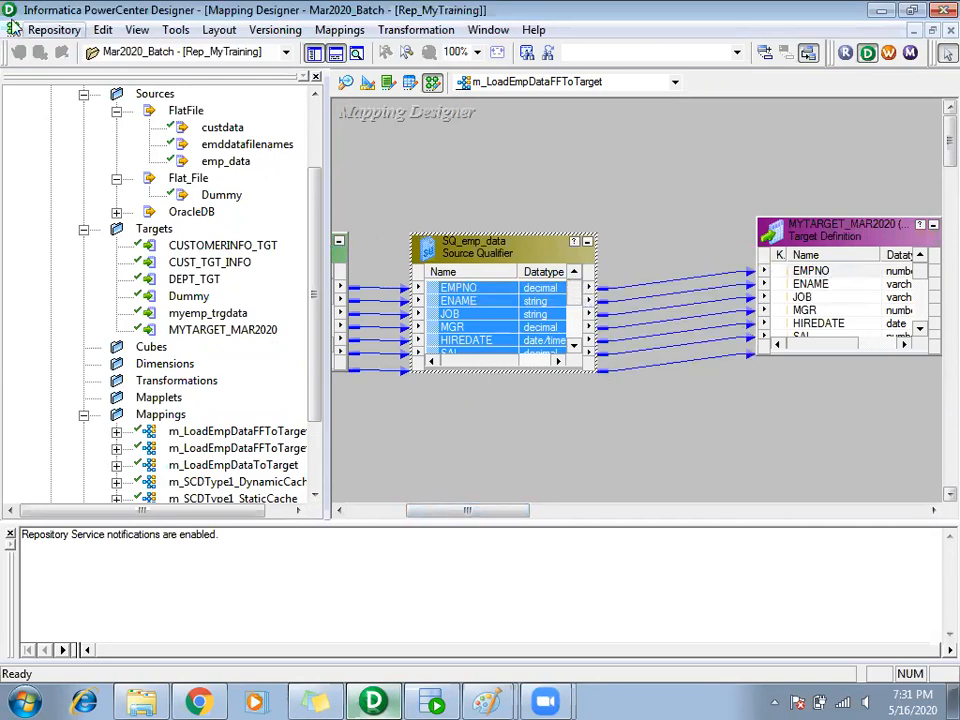
{"action": "left_click", "coordinate": [45, 32]}
{"action": "left_click", "coordinate": [60, 280]}
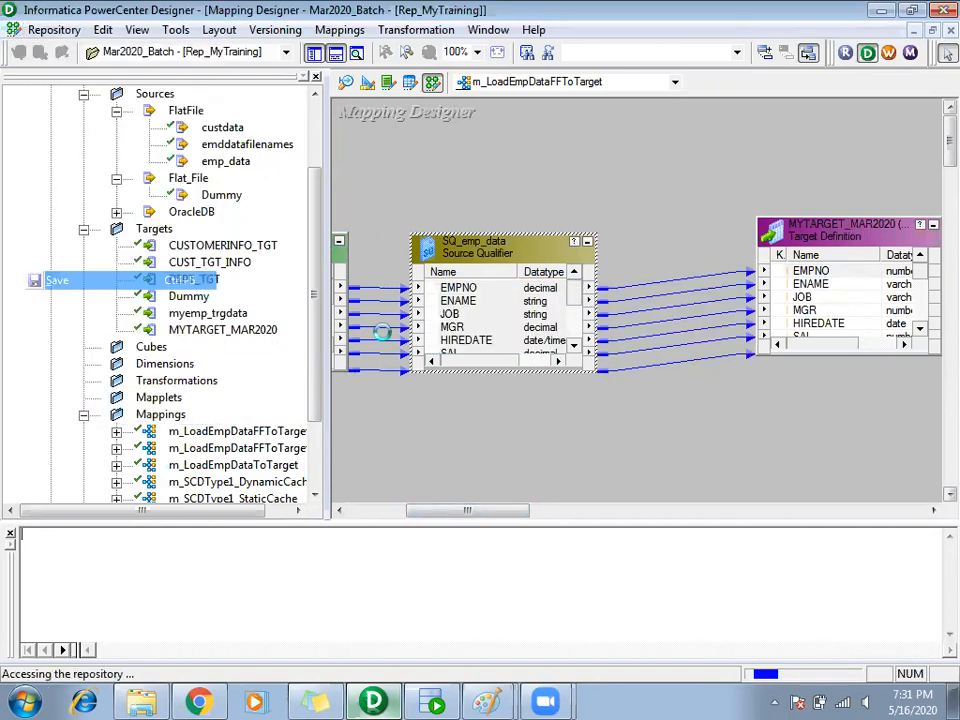
Arrange all objects of the mapping as icons and point out the target and the source qualifier
{"action": "right_click", "coordinate": [394, 154]}
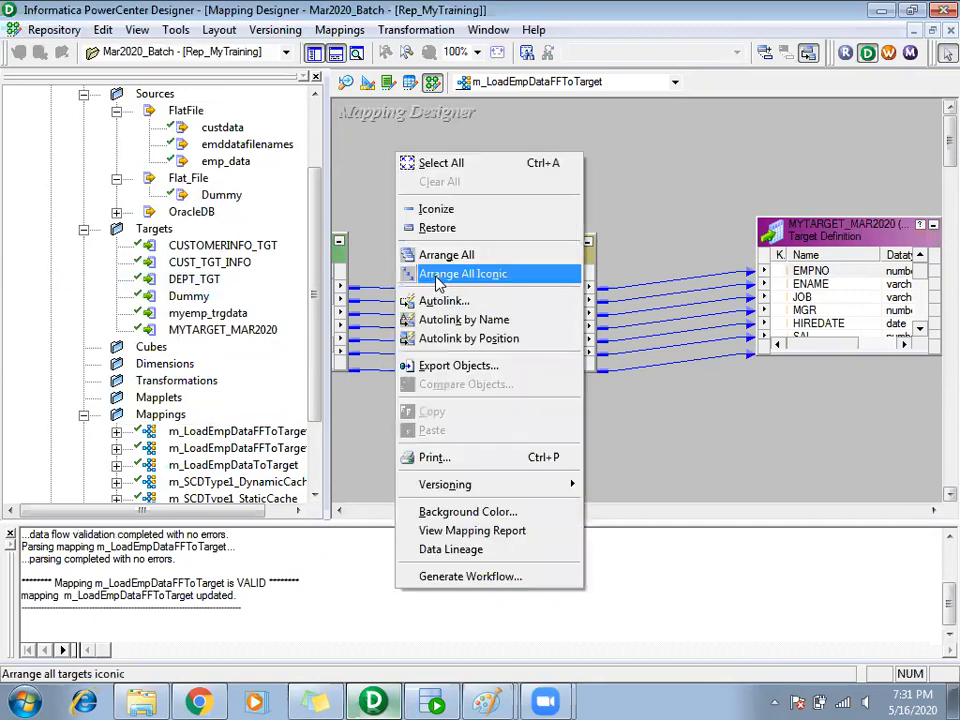
{"action": "left_click", "coordinate": [439, 274]}
{"action": "left_click_drag", "start_coordinate": [435, 223], "coordinate": [793, 392]}
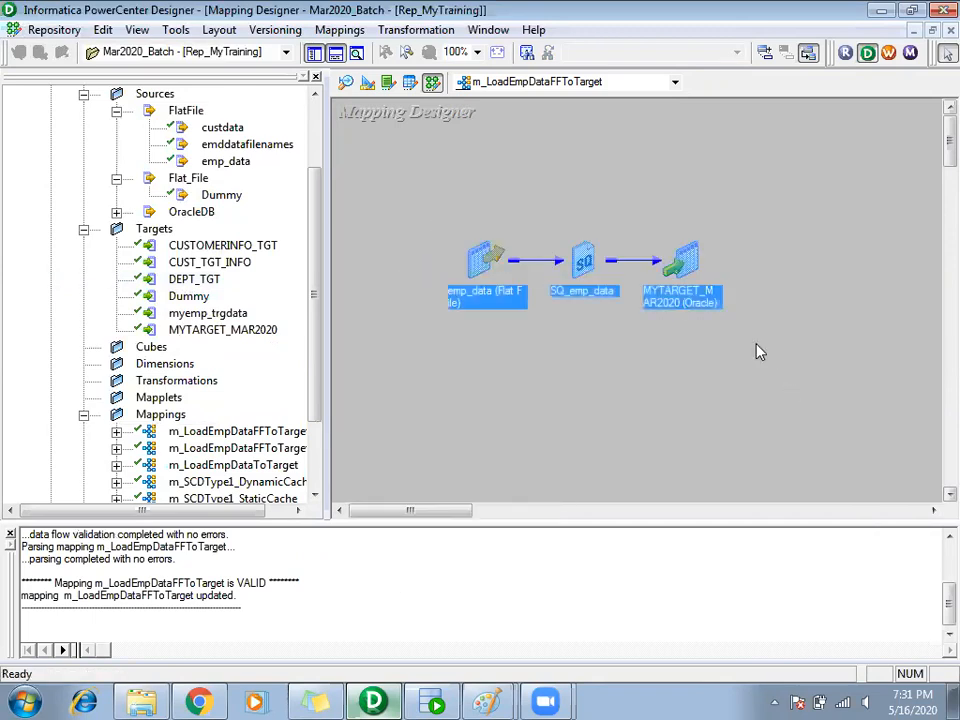
{"action": "left_click", "coordinate": [700, 277]}
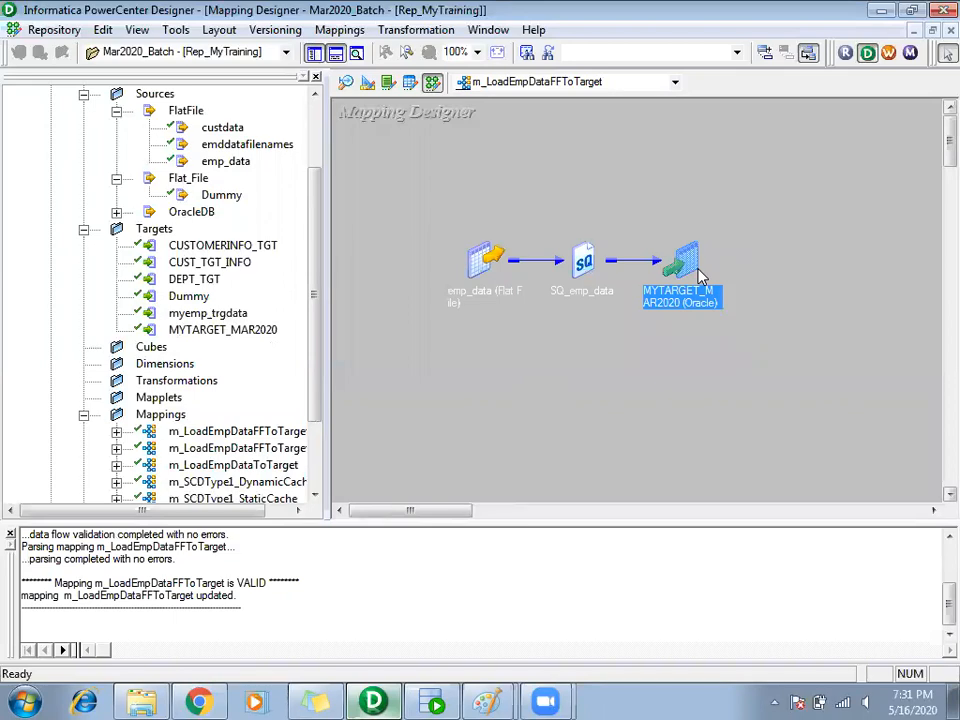
{"action": "left_click", "coordinate": [584, 279]}
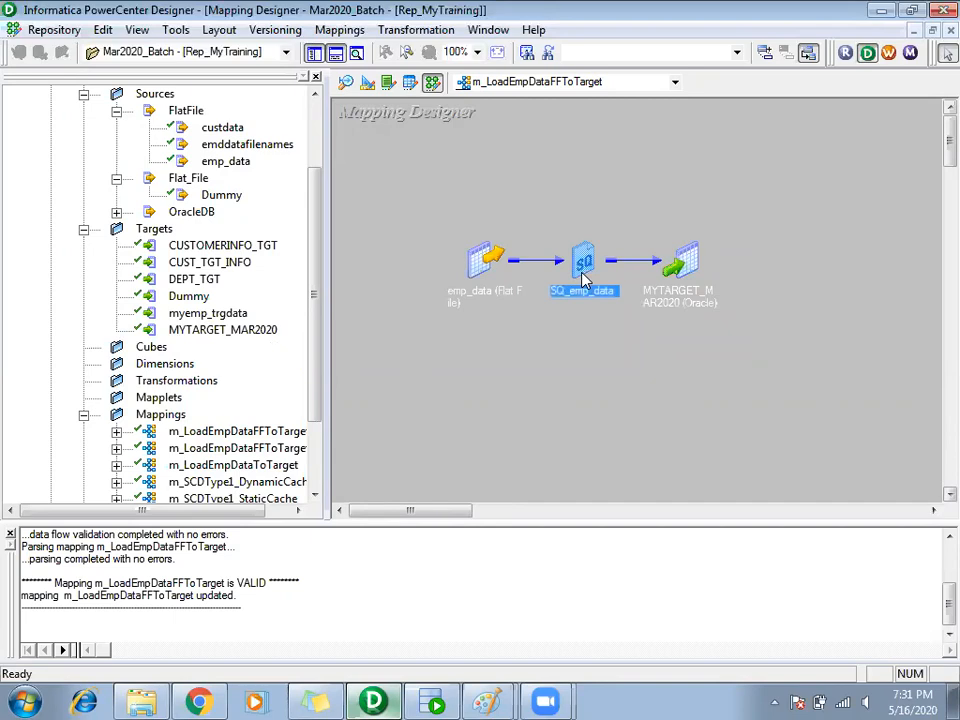
Point out emp_data1.csv through emp_data5.csv as the source files in the Mar2020_Batch folder
{"action": "left_click", "coordinate": [140, 702]}
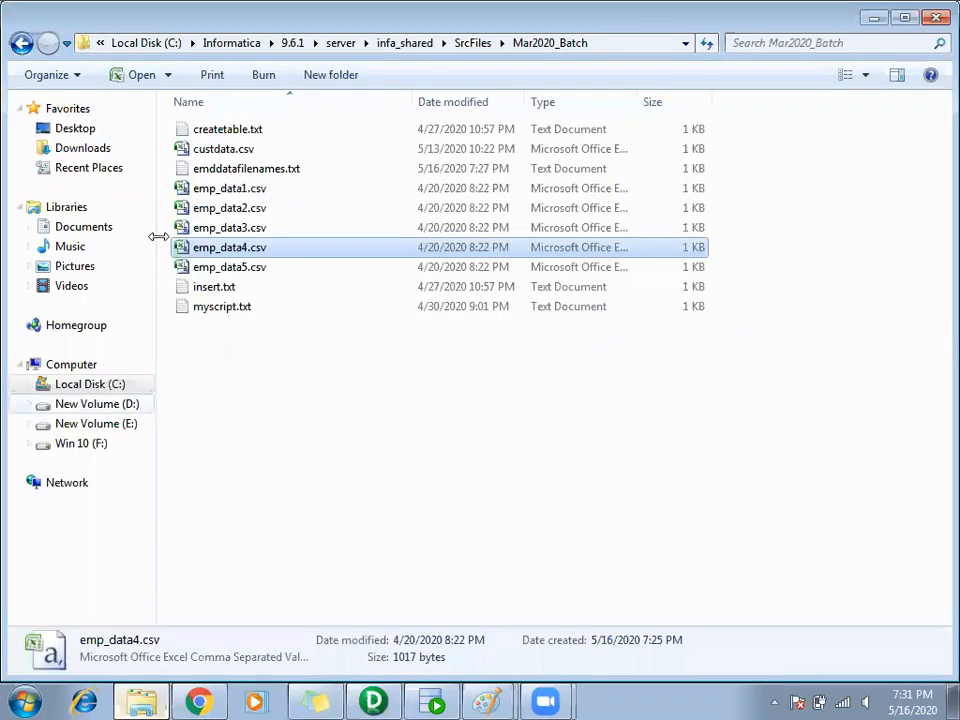
{"action": "left_click", "coordinate": [225, 188]}
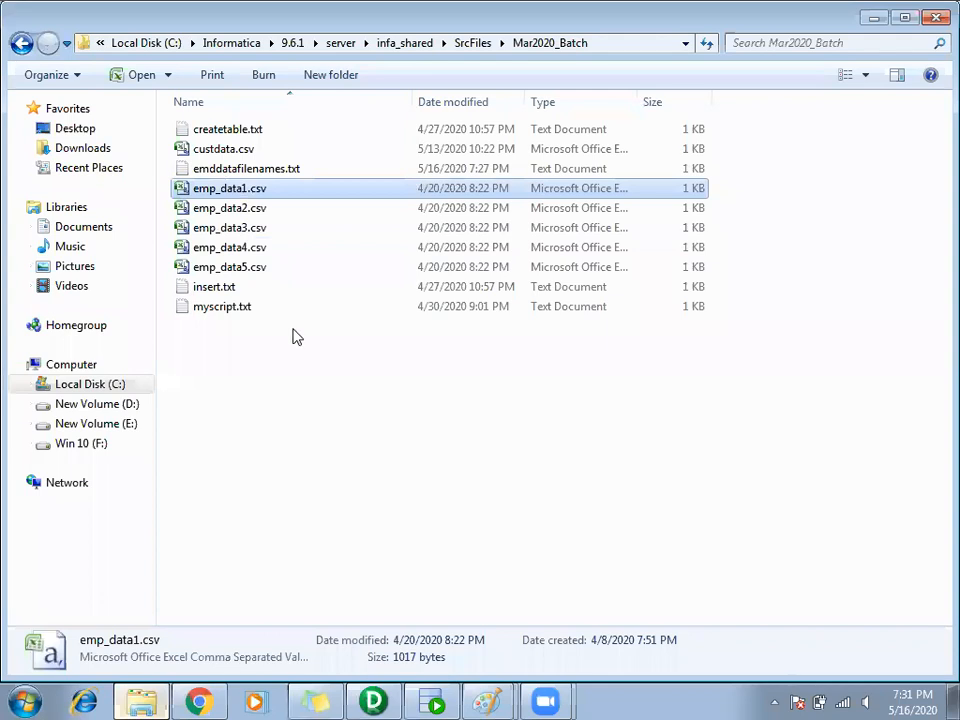
{"action": "left_click", "coordinate": [242, 268], "text": "shift"}
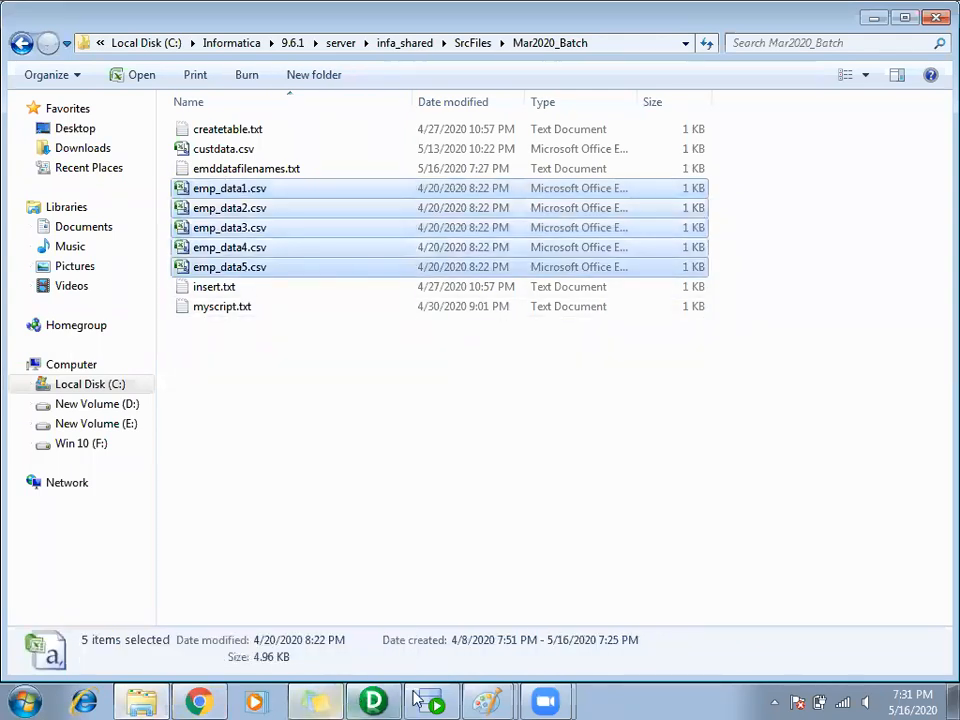
Save the mapping again in Designer and open Workflow Manager, dismissing its startup tip
{"action": "left_click", "coordinate": [373, 701]}
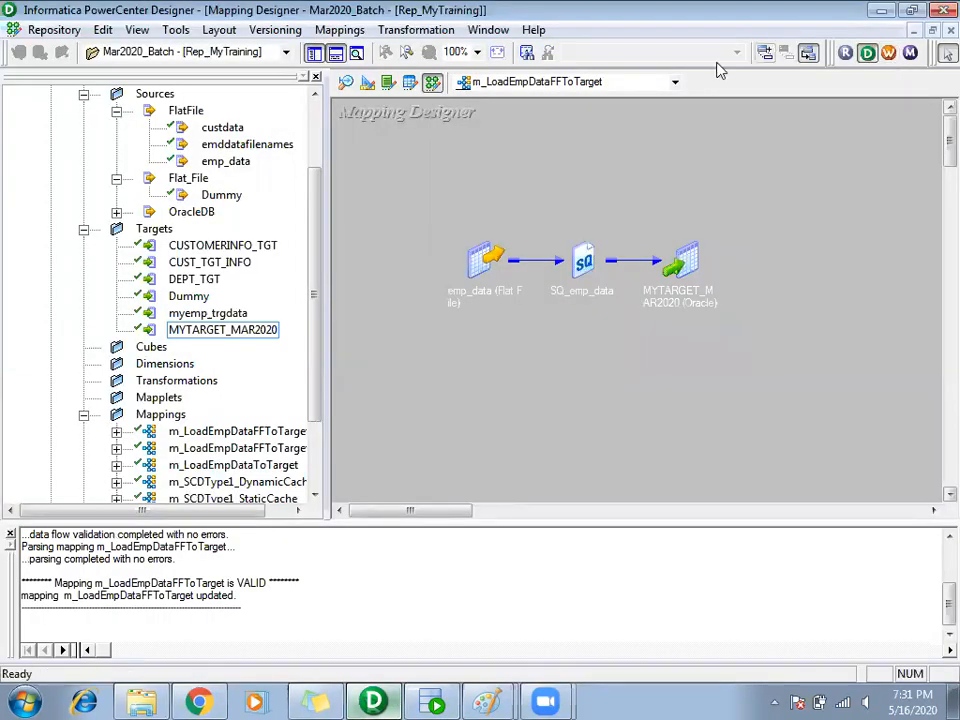
{"action": "left_click", "coordinate": [54, 29]}
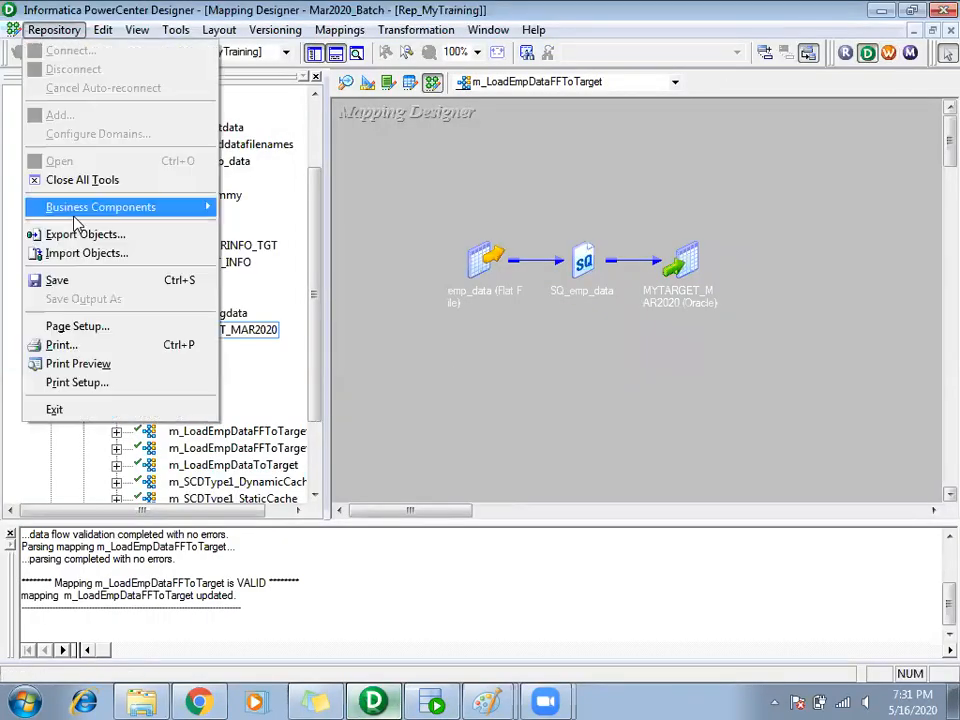
{"action": "left_click", "coordinate": [50, 278]}
{"action": "left_click", "coordinate": [655, 403]}
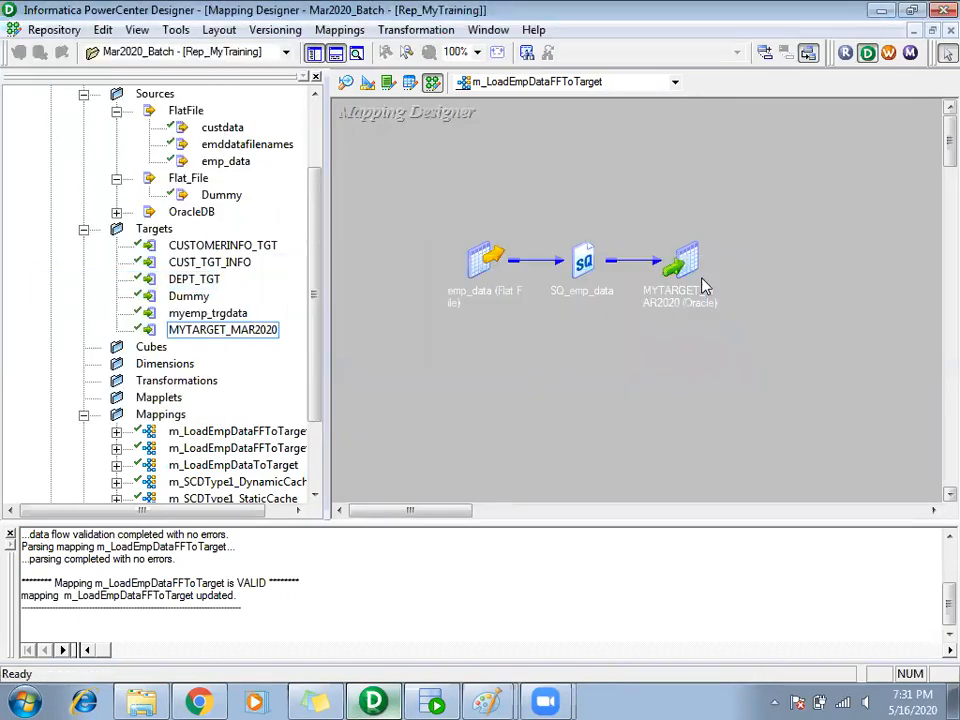
{"action": "left_click", "coordinate": [891, 55]}
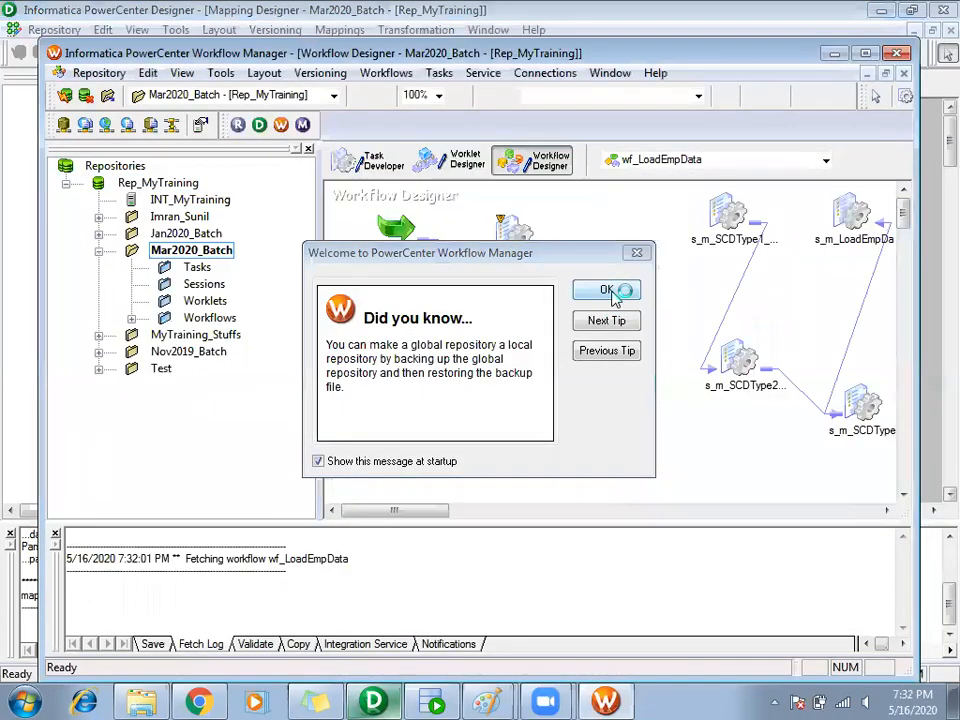
{"action": "left_click", "coordinate": [607, 289]}
Delete the link between s_m_LoadEmpDataFFToTarget and s_test in wf_LoadEmpData, and try to refresh the session's mapping
{"action": "left_click", "coordinate": [530, 246]}
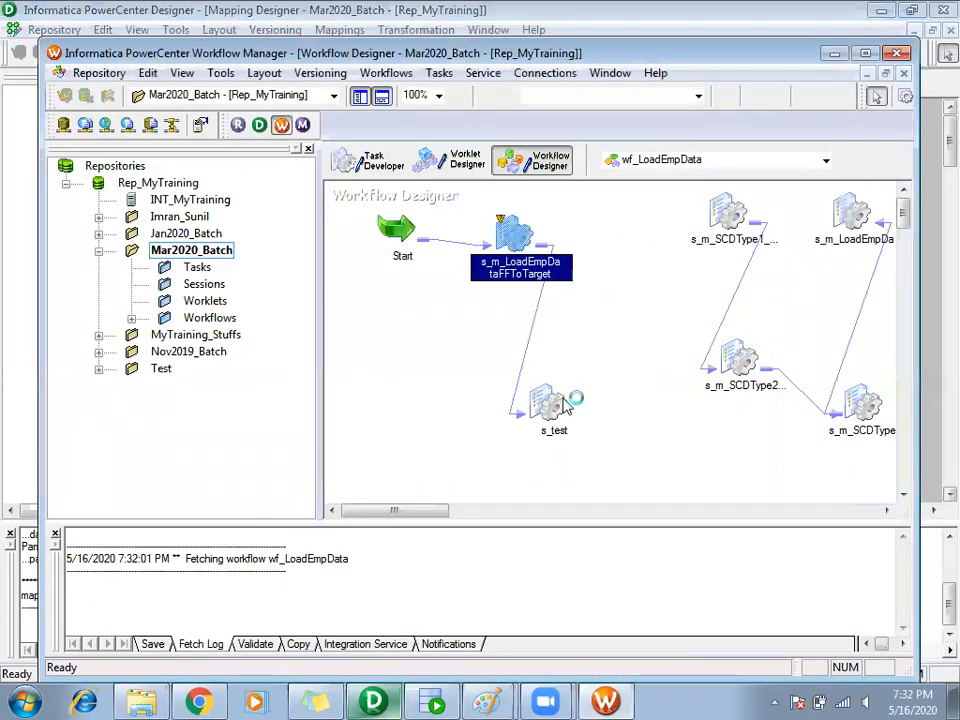
{"action": "left_click", "coordinate": [433, 705]}
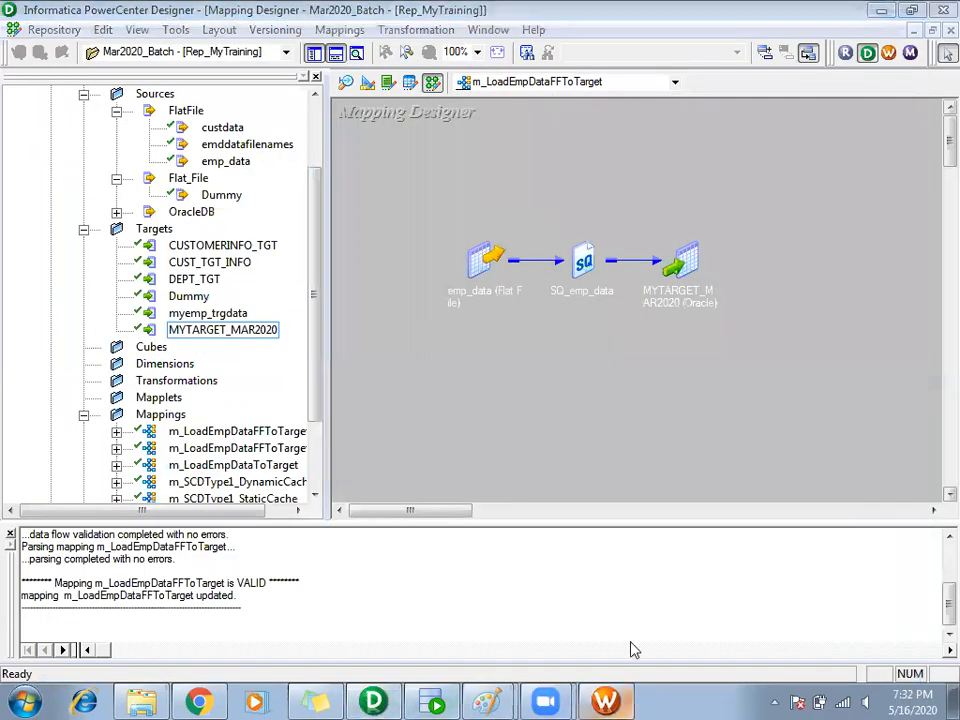
{"action": "left_click", "coordinate": [608, 700]}
{"action": "left_click", "coordinate": [524, 360]}
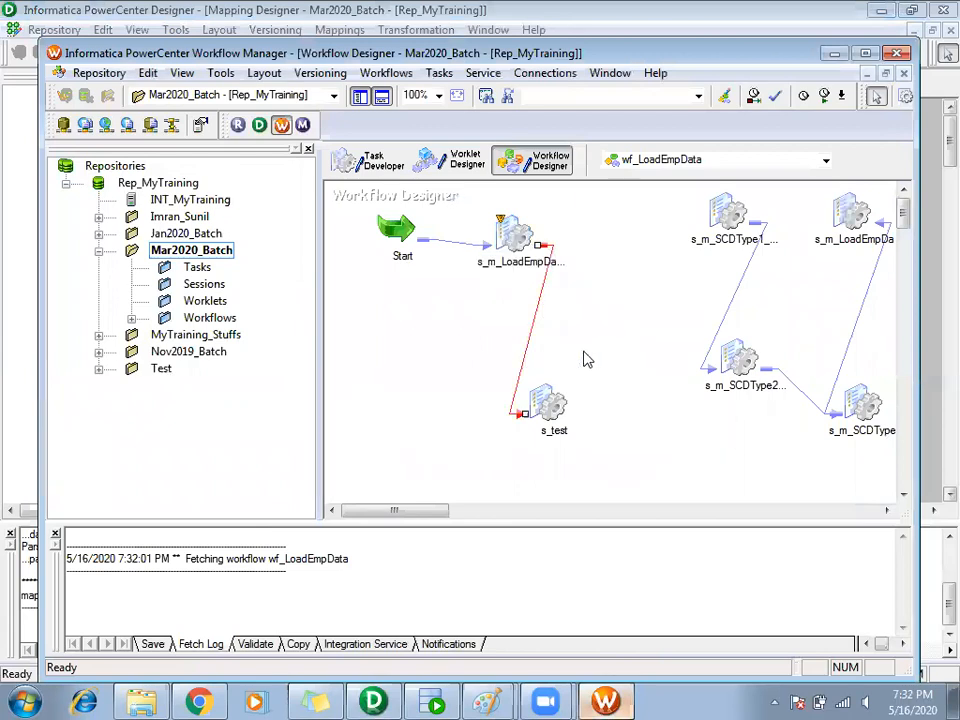
{"action": "key", "text": "Delete"}
{"action": "left_click", "coordinate": [494, 408]}
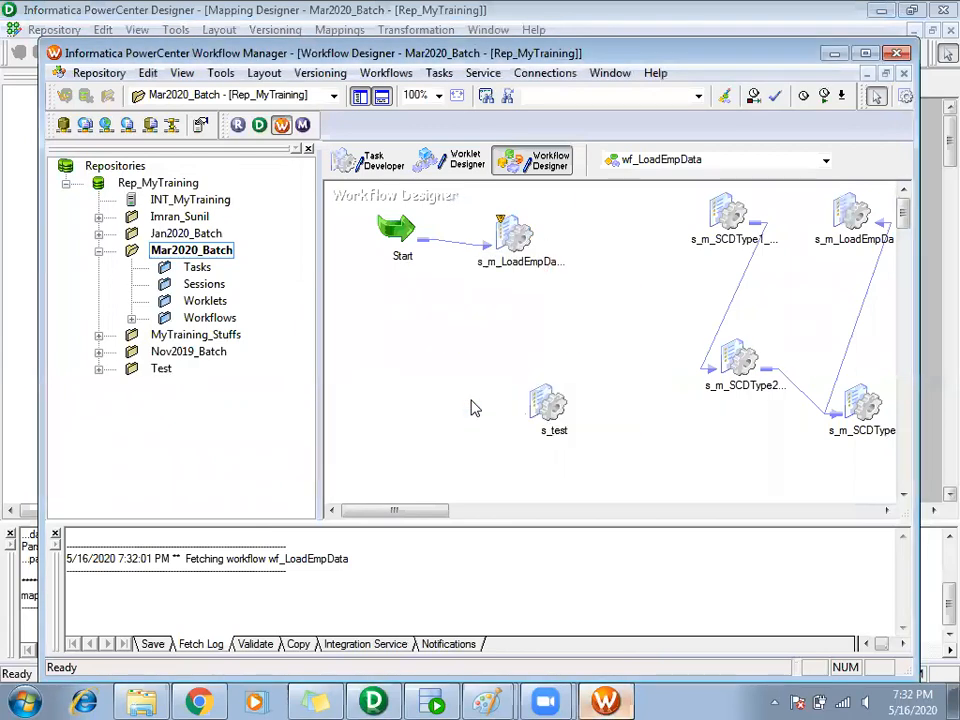
{"action": "right_click", "coordinate": [520, 234]}
{"action": "left_click", "coordinate": [575, 411]}
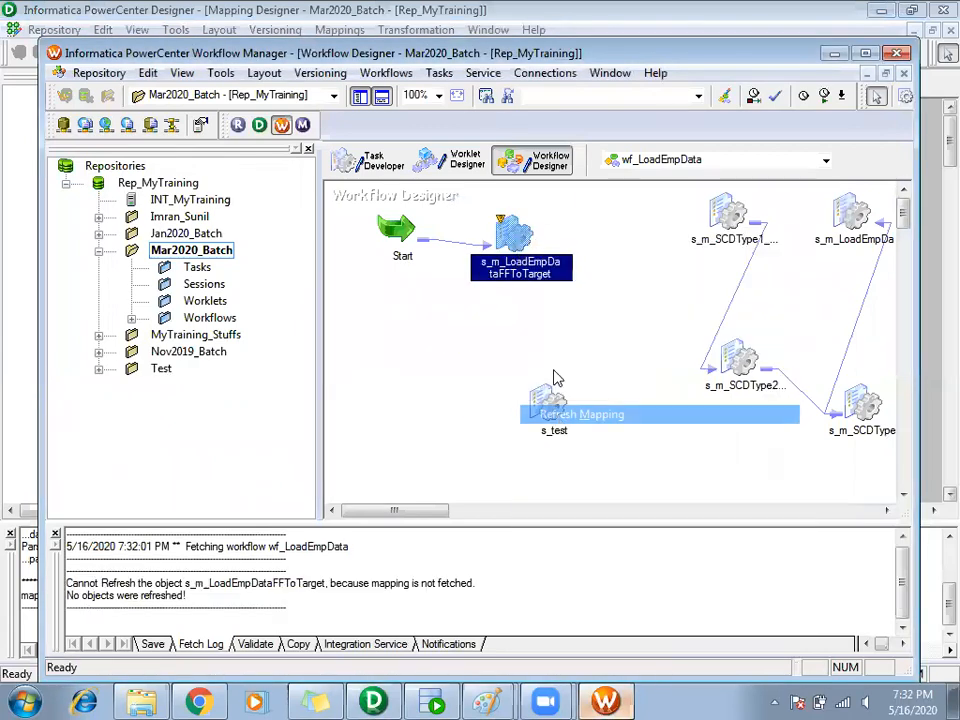
Open the mapping settings of s_m_LoadEmpDataFFToTarget, show only SQ_emp_data's properties, and open its source file directory for editing
{"action": "double_click", "coordinate": [511, 234]}
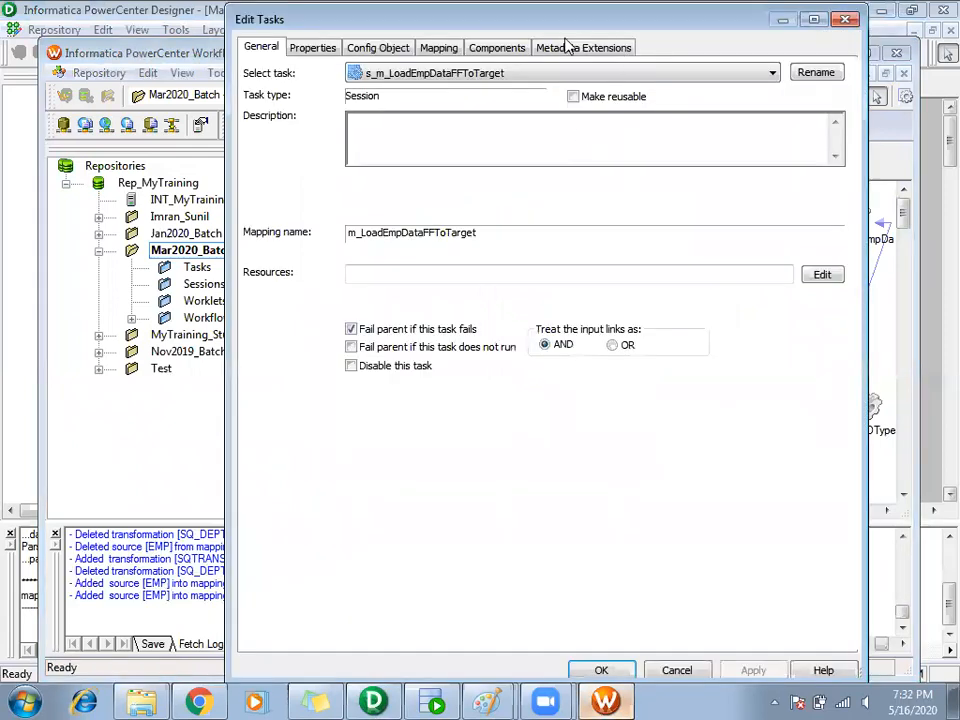
{"action": "left_click", "coordinate": [428, 48]}
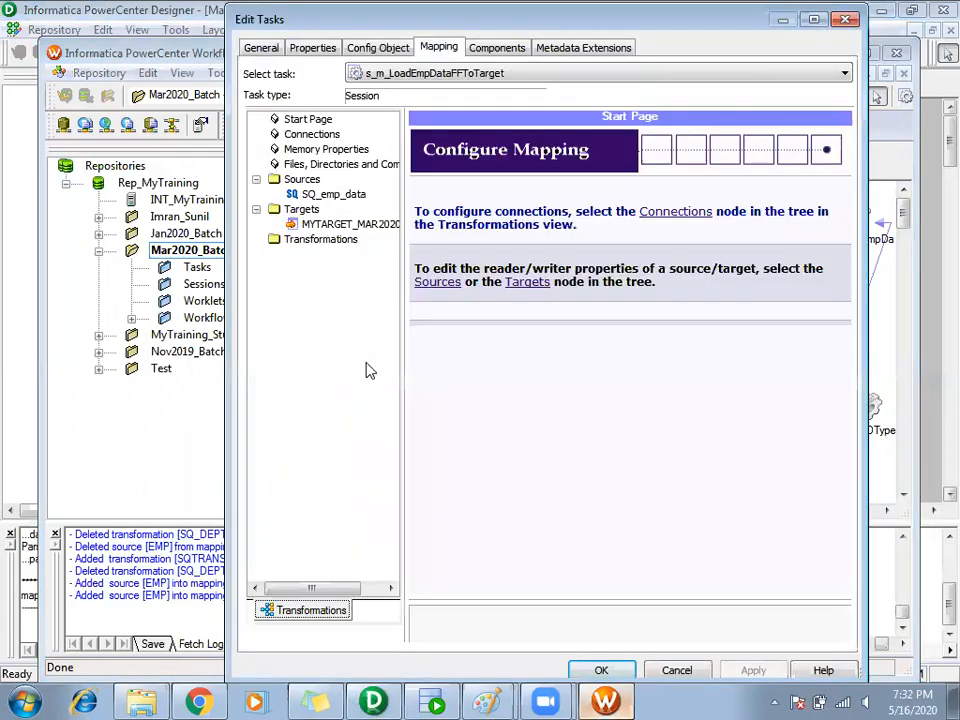
{"action": "left_click", "coordinate": [326, 196]}
{"action": "left_click", "coordinate": [352, 223]}
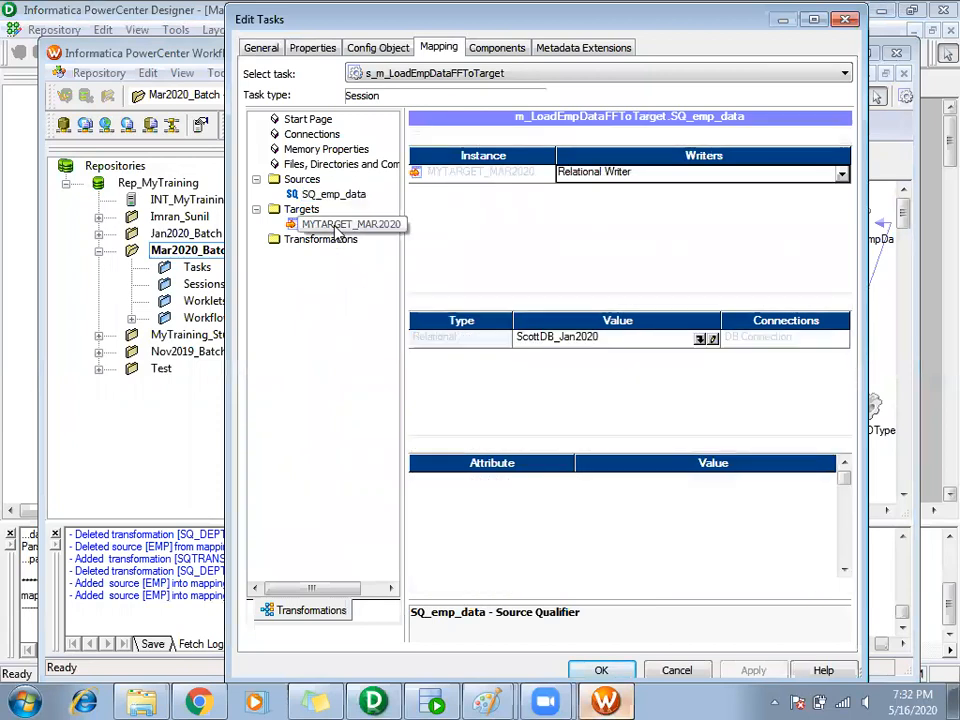
{"action": "left_click", "coordinate": [353, 196]}
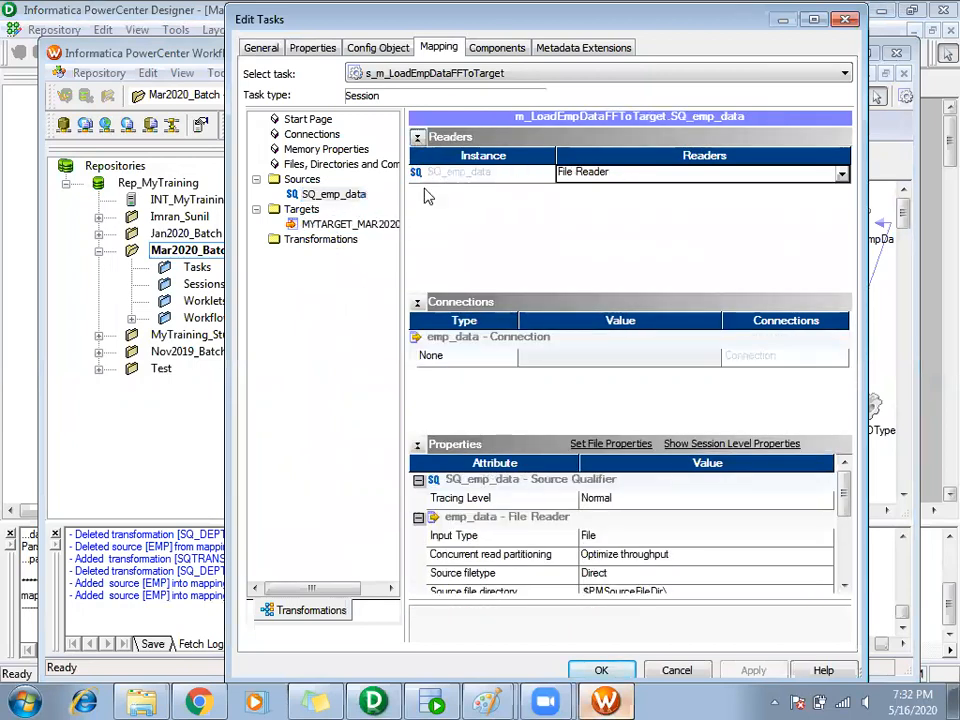
{"action": "left_click", "coordinate": [417, 137]}
{"action": "left_click", "coordinate": [417, 156]}
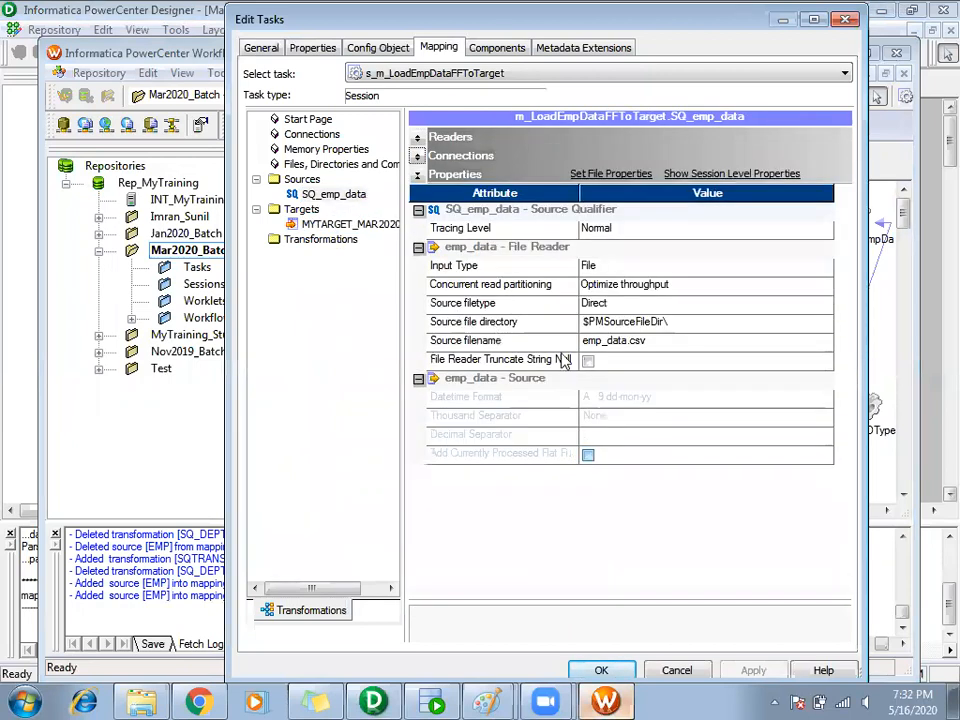
{"action": "left_click", "coordinate": [673, 322]}
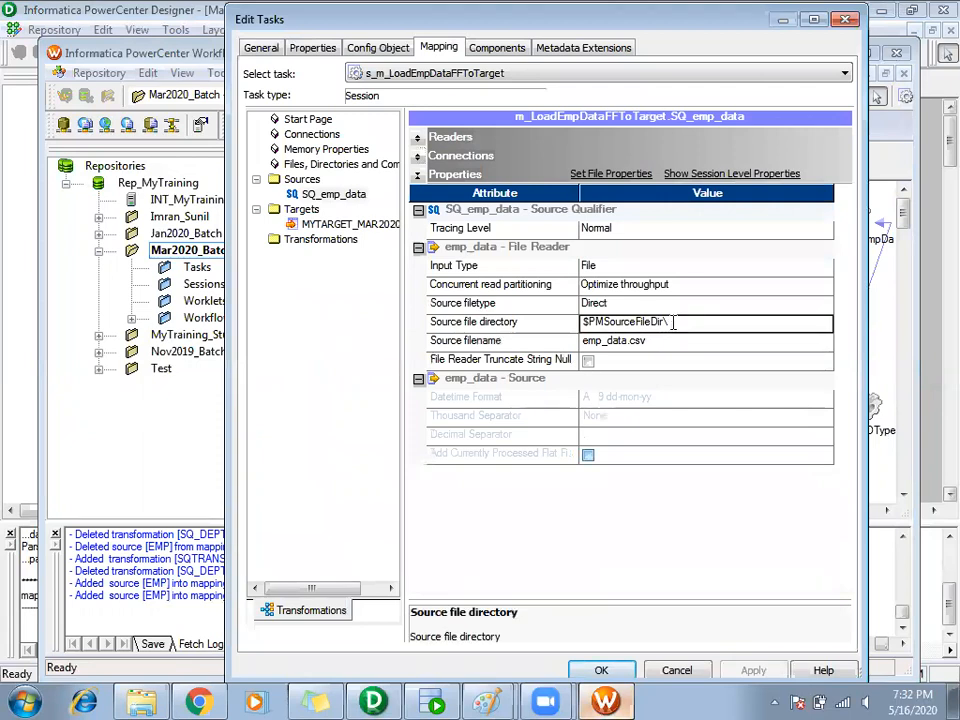
Switch to the Mar2020_Batch folder and review the five employee file names listed in emddatafilenames.txt
{"action": "left_click", "coordinate": [141, 703]}
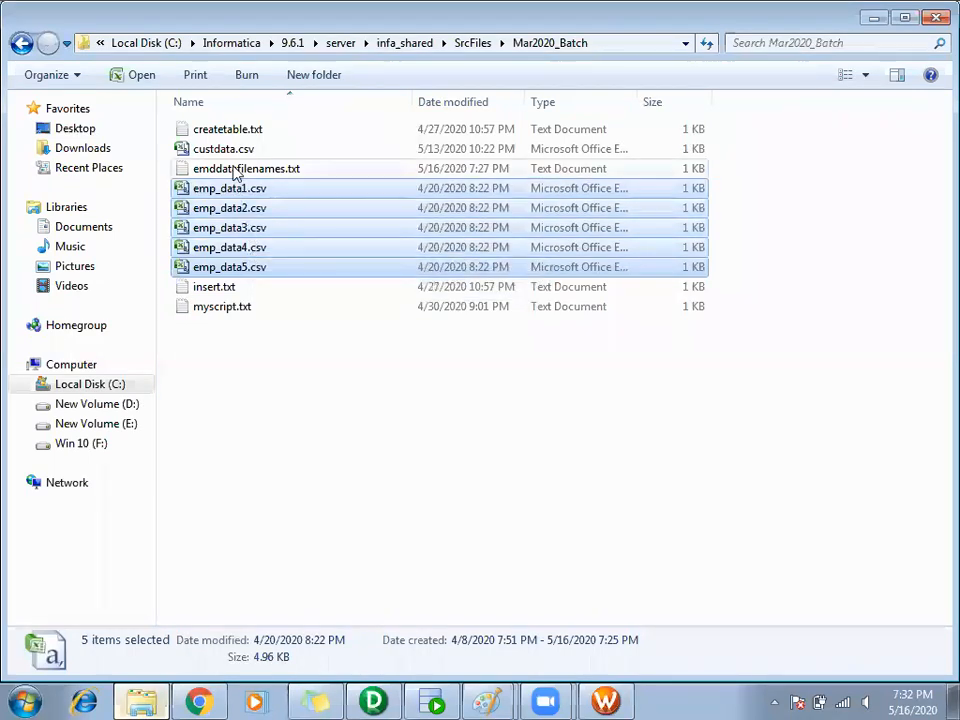
{"action": "left_click", "coordinate": [225, 209]}
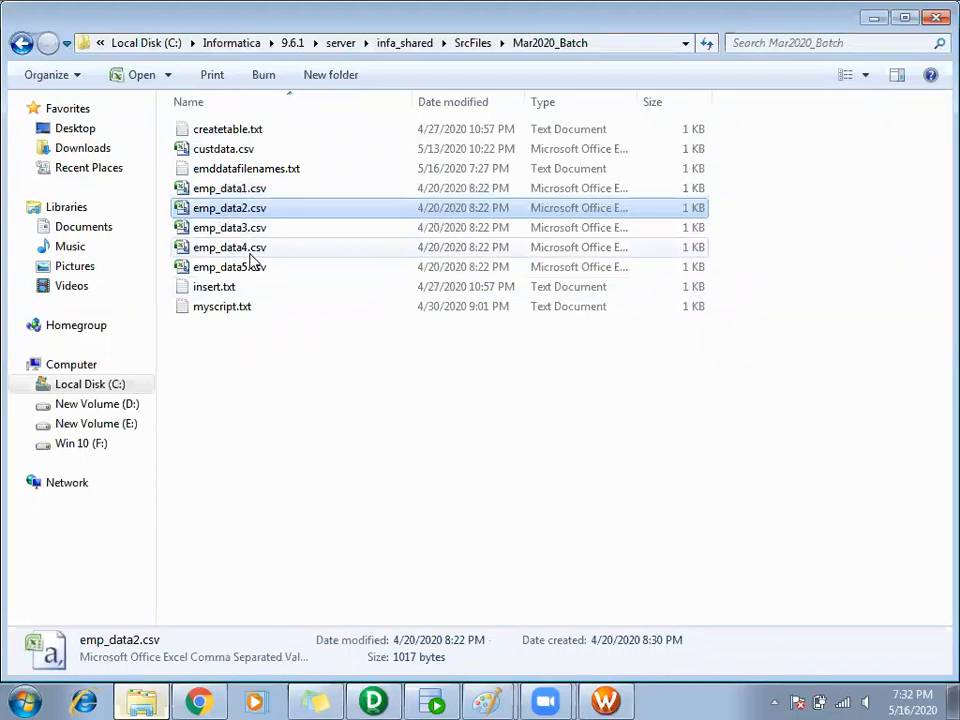
{"action": "double_click", "coordinate": [240, 169]}
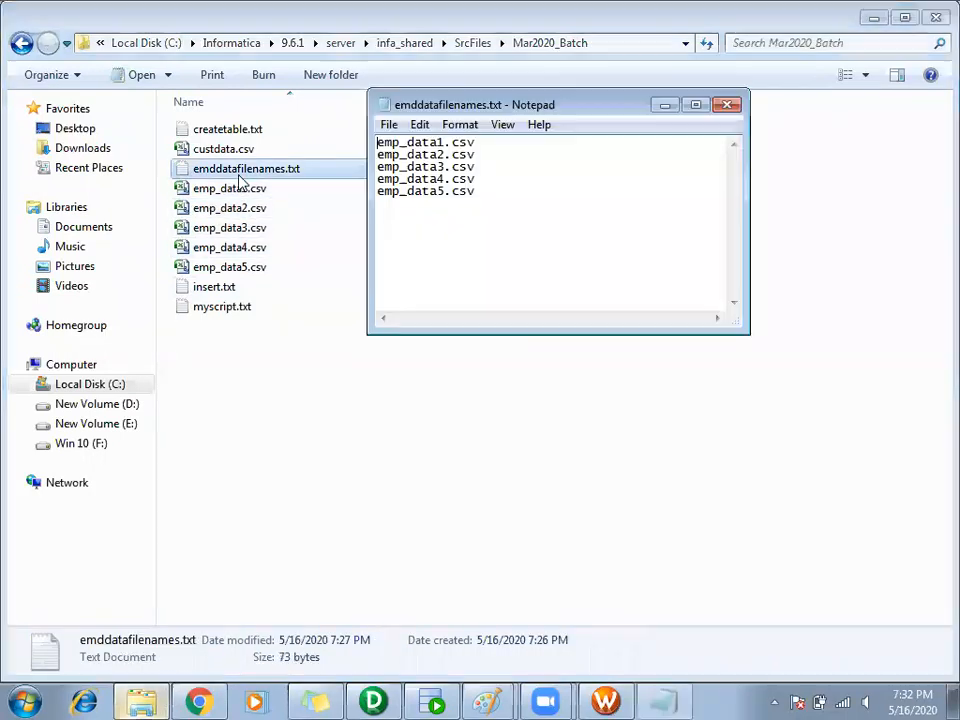
{"action": "left_click_drag", "start_coordinate": [547, 206], "coordinate": [328, 129]}
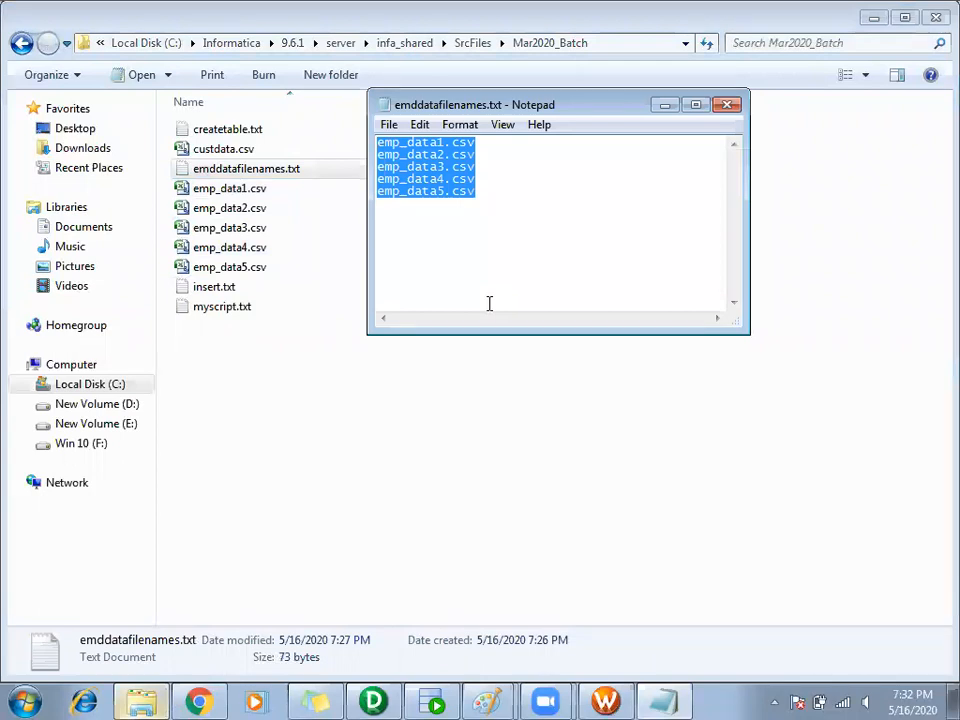
{"action": "left_click", "coordinate": [489, 191]}
{"action": "left_click_drag", "start_coordinate": [489, 191], "coordinate": [354, 126]}
{"action": "left_click", "coordinate": [727, 104]}
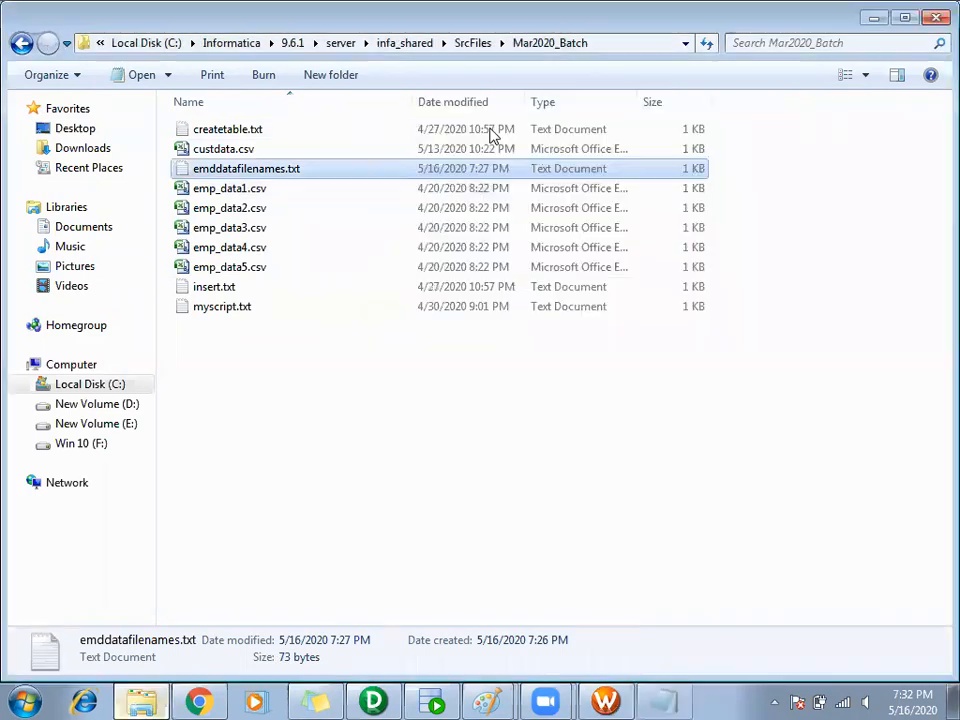
Copy the list file's name, then in the session set source file directory $PMSourceFileDir\Mar2020_Batch\ and source filename emddatafilenames.txt
{"action": "key", "text": "F2"}
{"action": "key", "text": "ctrl+a"}
{"action": "key", "text": "ctrl+c"}
{"action": "left_click", "coordinate": [373, 379]}
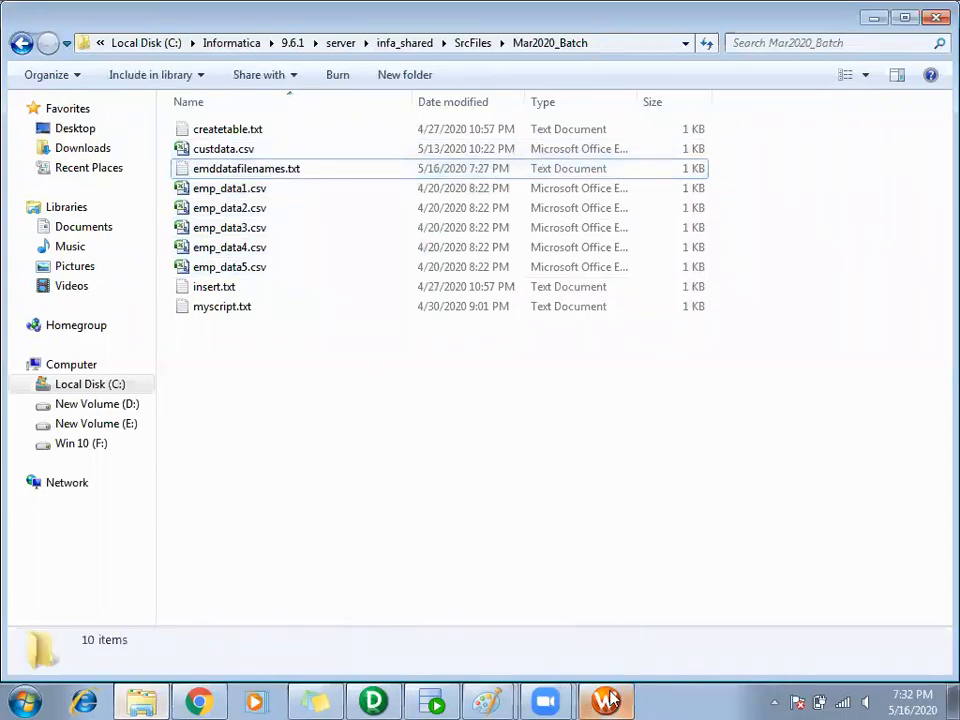
{"action": "left_click", "coordinate": [622, 695]}
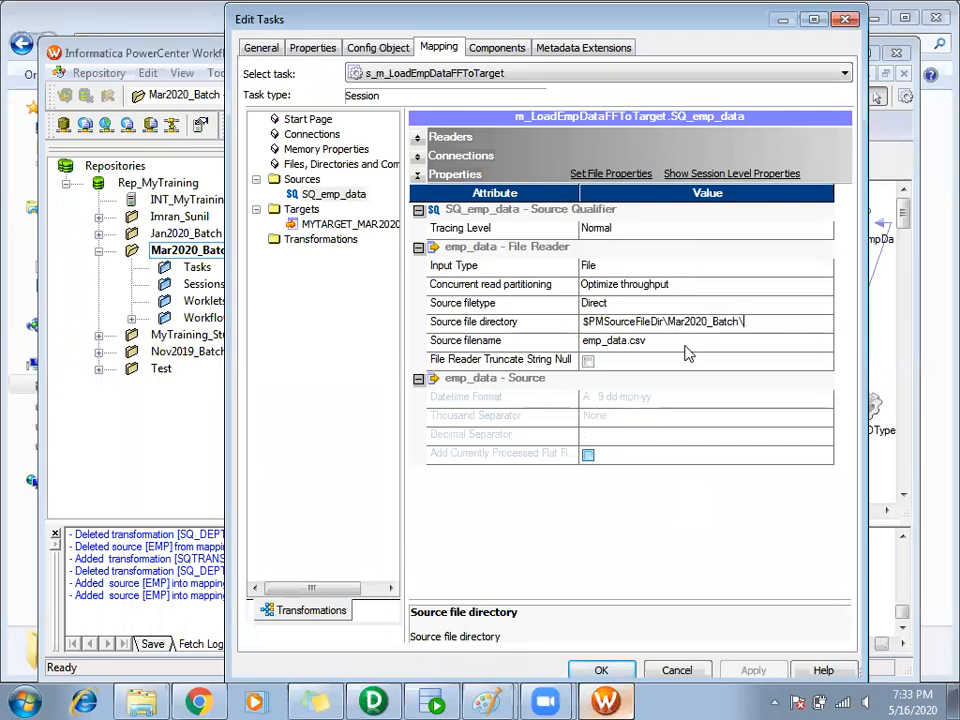
{"action": "left_click", "coordinate": [650, 343]}
{"action": "left_click_drag", "start_coordinate": [690, 340], "coordinate": [507, 343]}
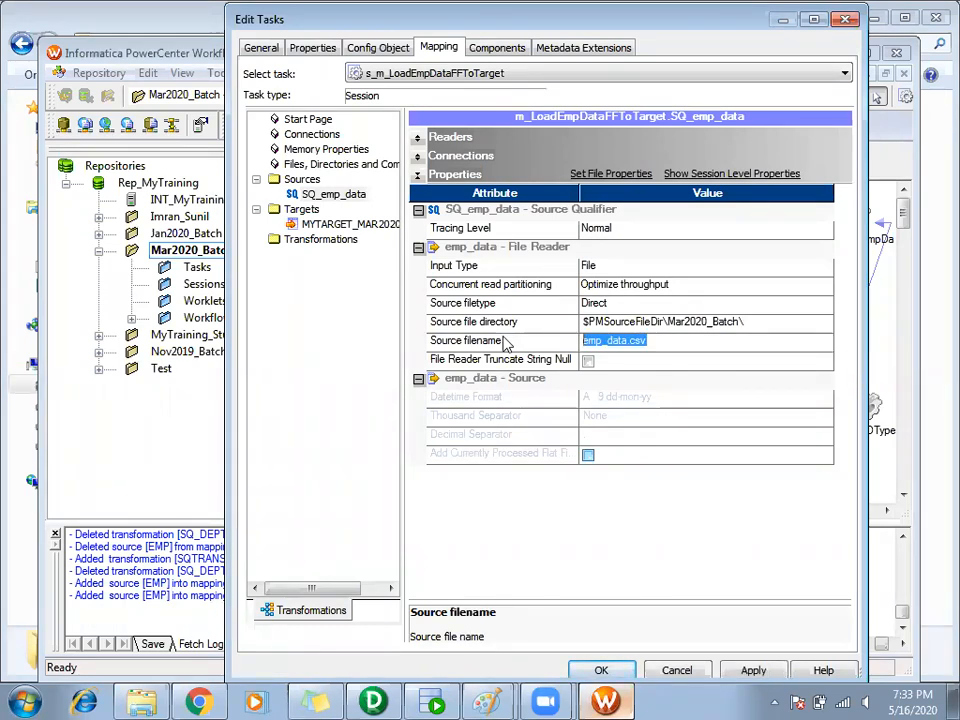
{"action": "key", "text": "ctrl+v"}
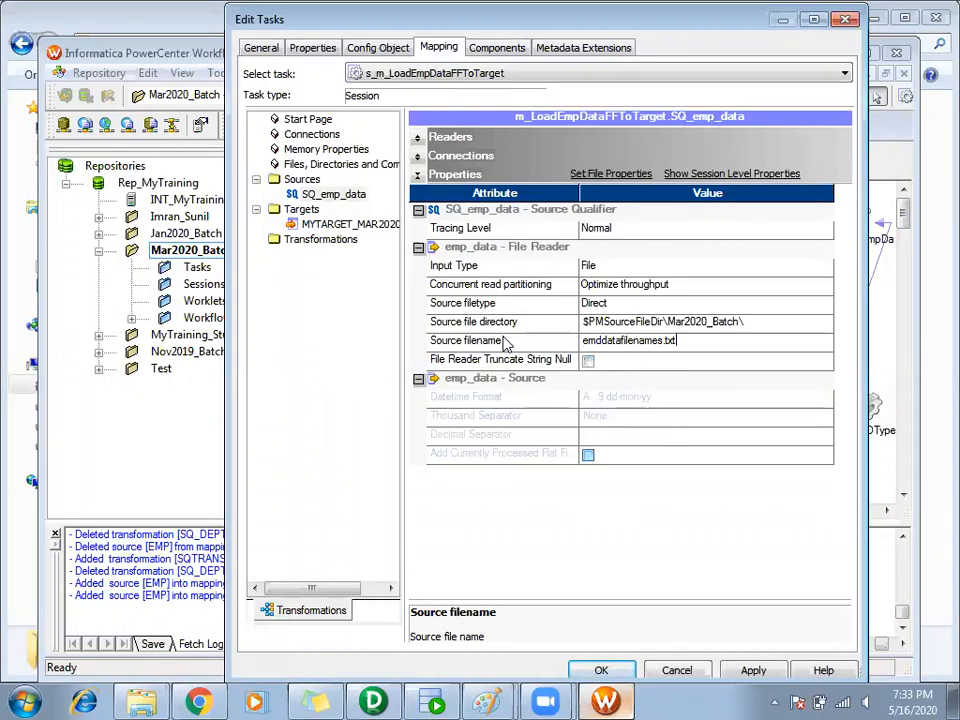
{"action": "left_click", "coordinate": [506, 344]}
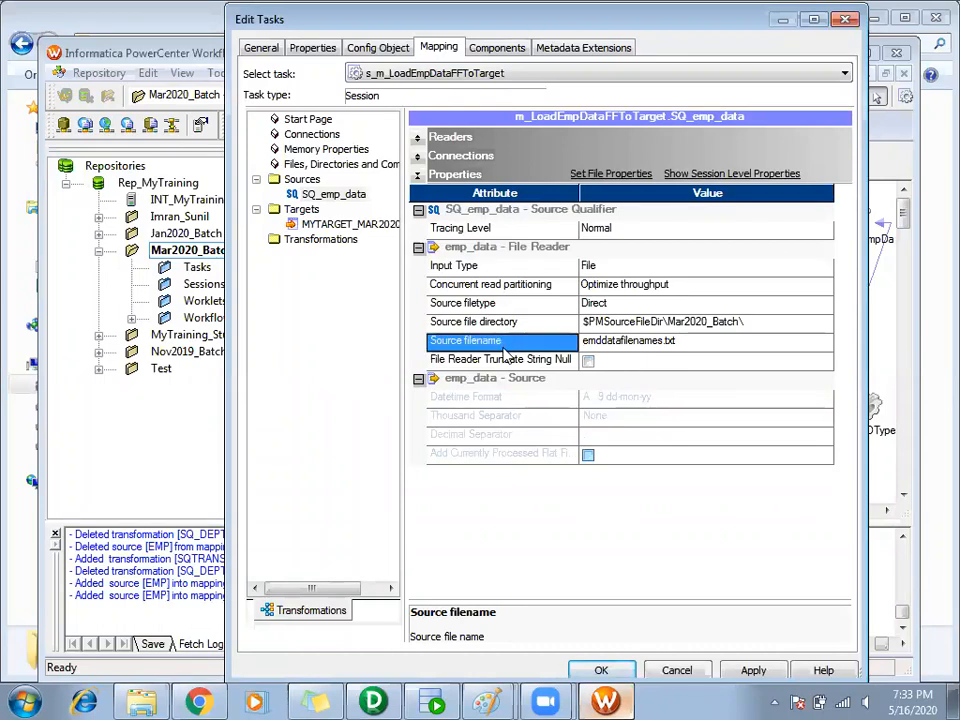
Switch to IndirectFileLoad.png in Paint and undo the latest pencil marks, including the underlines in the first notes
{"action": "mouse_move", "coordinate": [492, 701]}
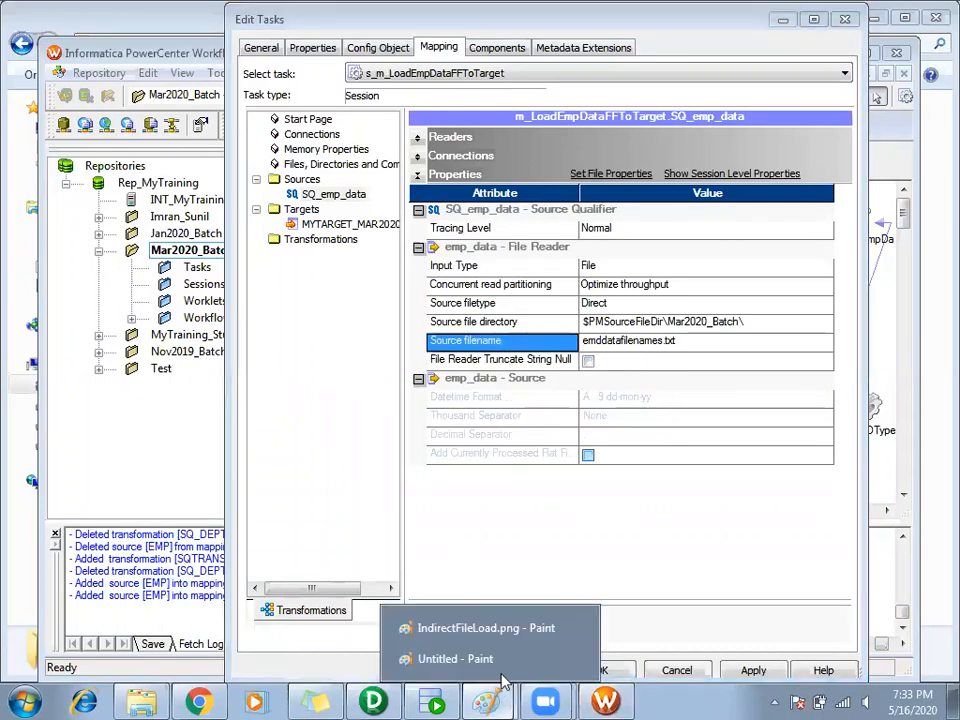
{"action": "left_click", "coordinate": [491, 612]}
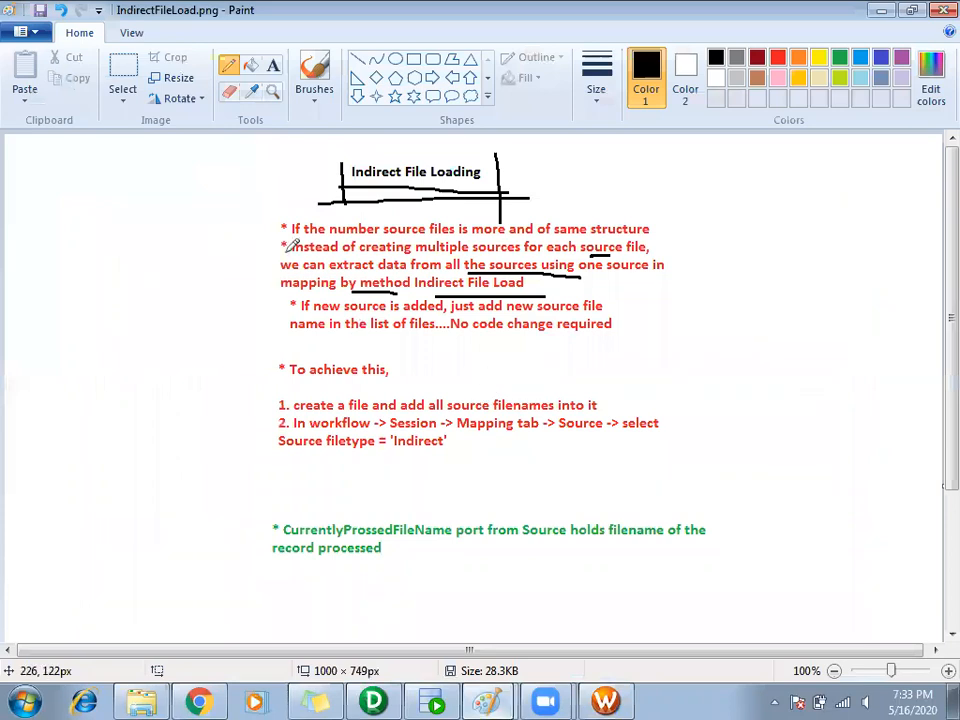
{"action": "key", "text": "ctrl+z"}
{"action": "key", "text": "ctrl+z"}
{"action": "key", "text": "ctrl+z"}
{"action": "key", "text": "ctrl+z"}
{"action": "key", "text": "ctrl+z"}
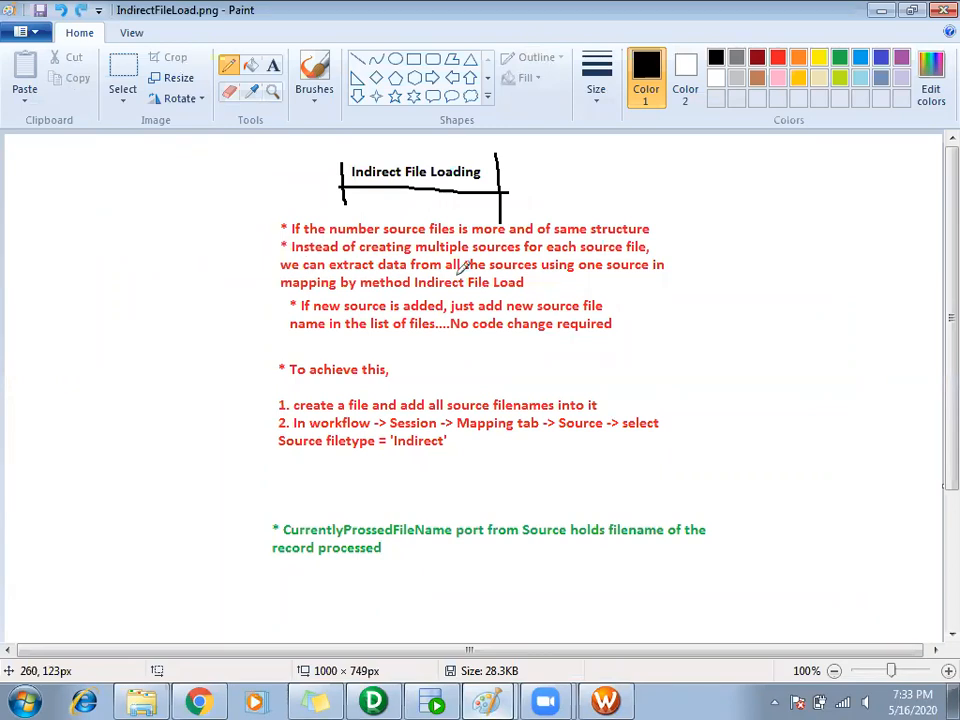
Underline "files is more", "of creating multiple" and "one source" in the first notes with the pencil
{"action": "left_click_drag", "start_coordinate": [418, 239], "coordinate": [507, 239]}
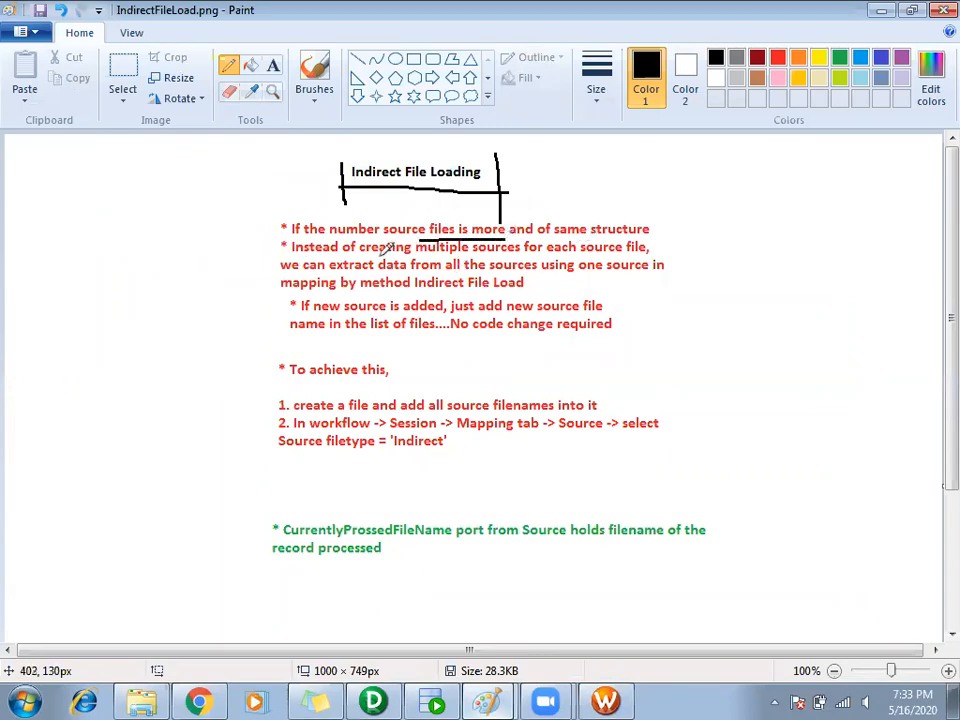
{"action": "left_click_drag", "start_coordinate": [335, 257], "coordinate": [458, 258]}
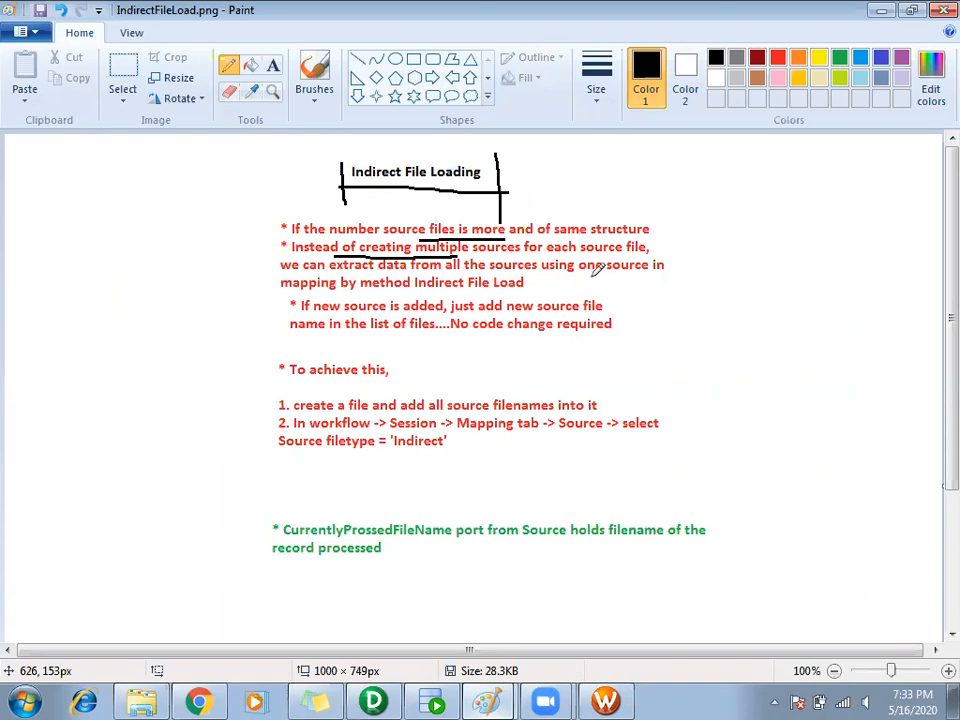
{"action": "left_click_drag", "start_coordinate": [637, 278], "coordinate": [590, 278]}
Point out the single emp_data source in the Designer mapping and return to the IndirectFileLoad.png notes in Paint
{"action": "left_click", "coordinate": [373, 700]}
{"action": "left_click_drag", "start_coordinate": [368, 195], "coordinate": [614, 290]}
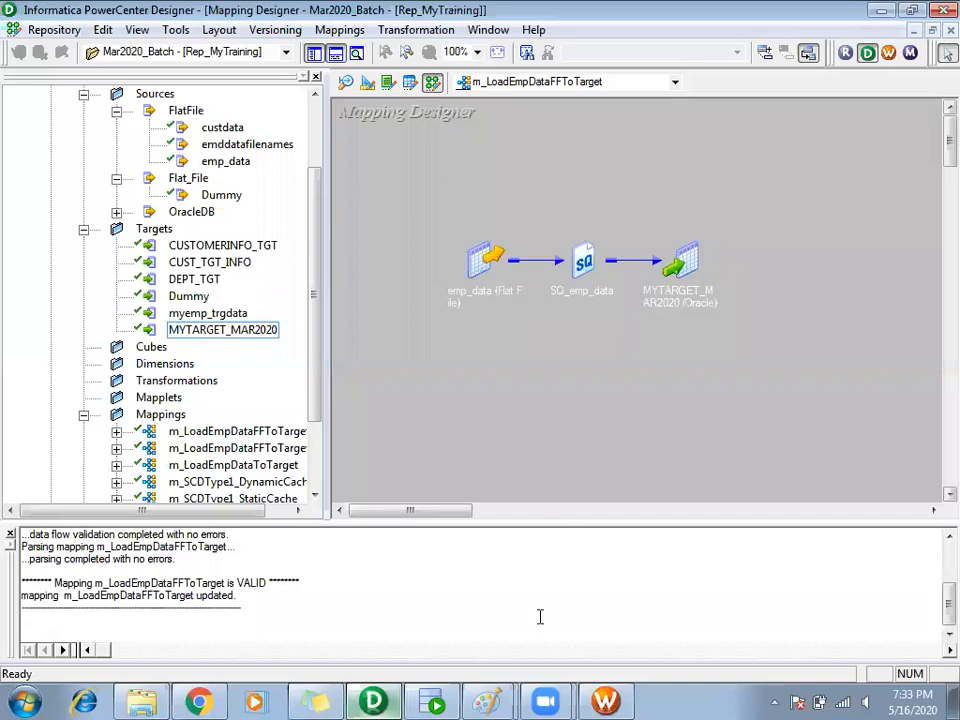
{"action": "left_click", "coordinate": [486, 700]}
{"action": "left_click", "coordinate": [430, 627]}
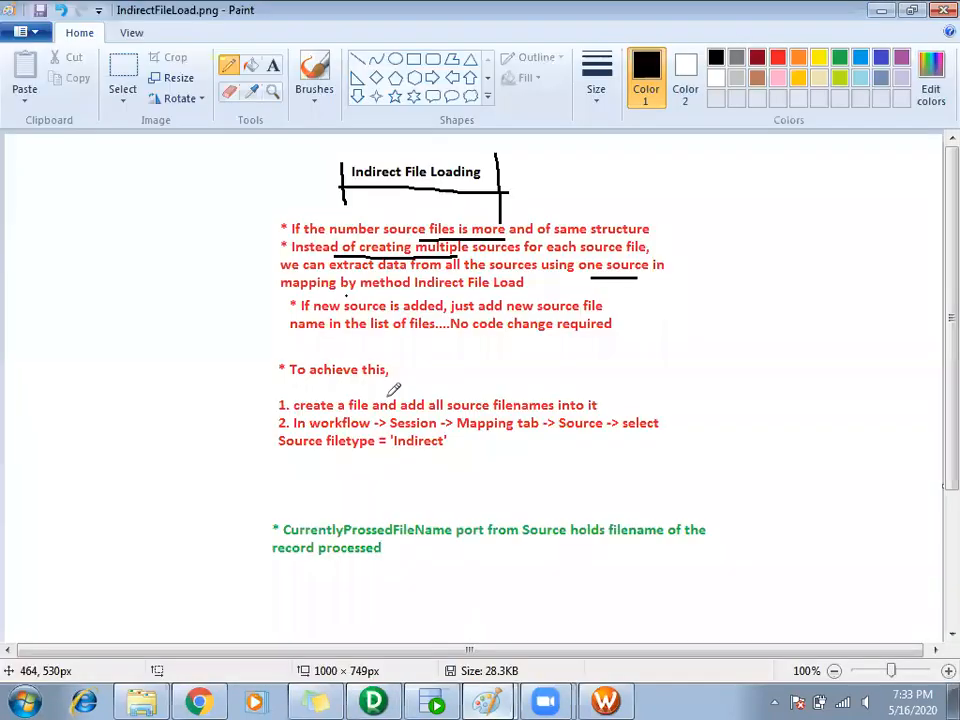
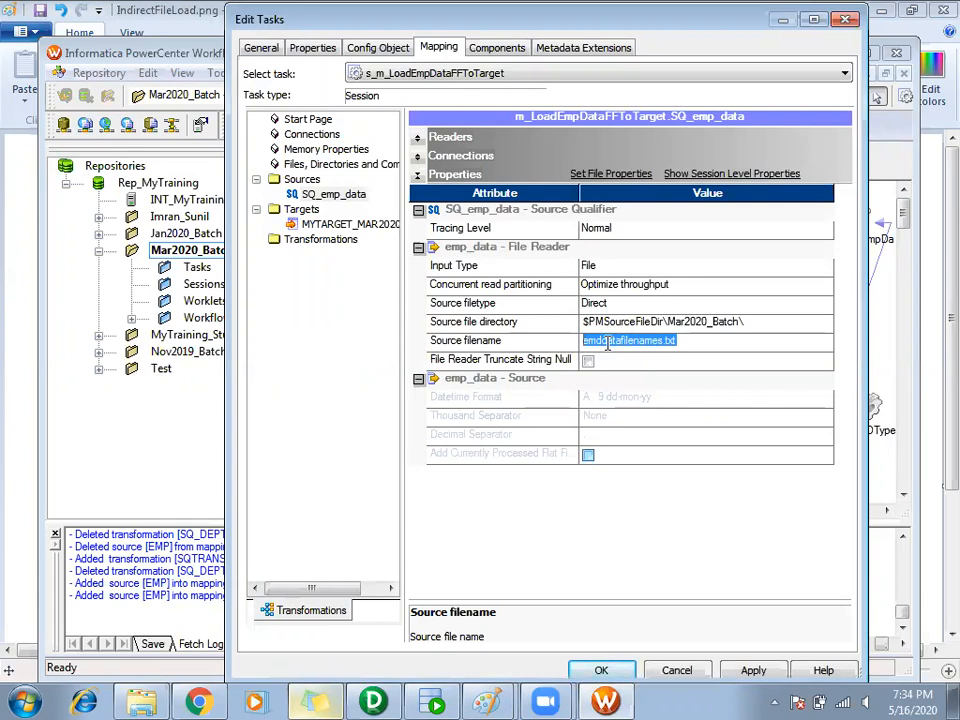
Set the SQ_emp_data source filetype to Indirect and check that the source filename is emddatafilenames.txt
{"action": "left_click", "coordinate": [585, 304]}
{"action": "left_click", "coordinate": [595, 304]}
{"action": "left_click", "coordinate": [600, 337]}
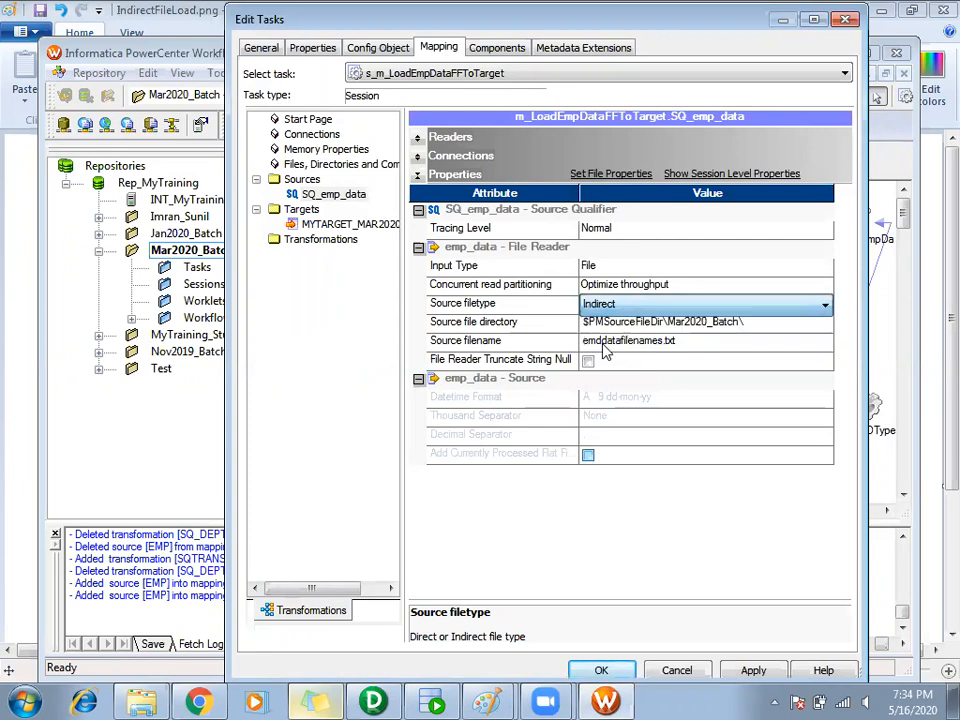
{"action": "left_click", "coordinate": [520, 344]}
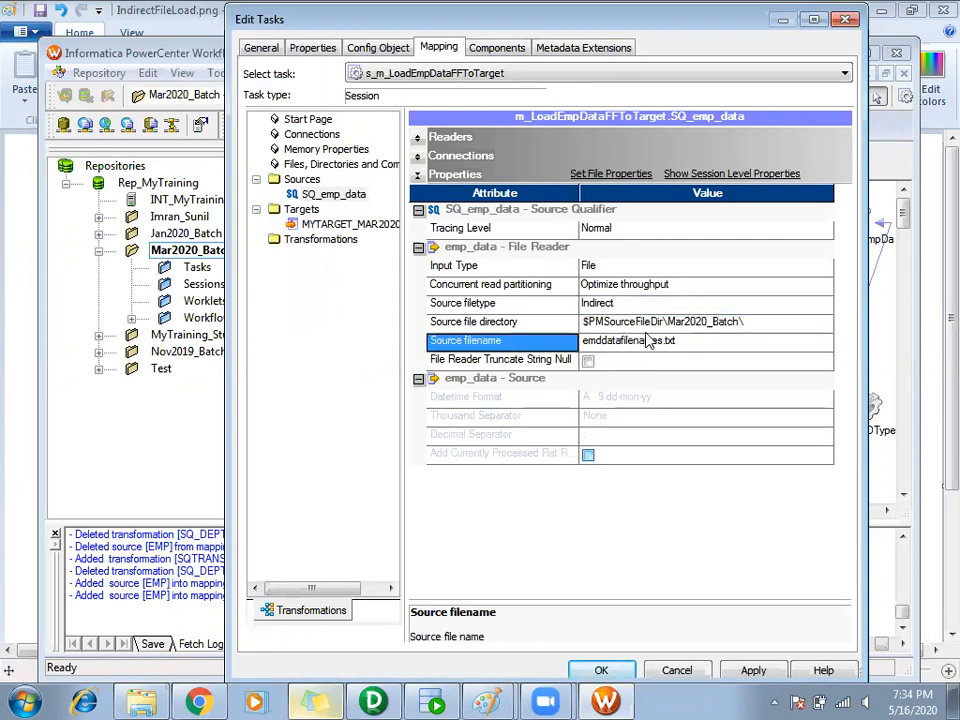
{"action": "left_click", "coordinate": [680, 343]}
{"action": "left_click_drag", "start_coordinate": [677, 341], "coordinate": [634, 341]}
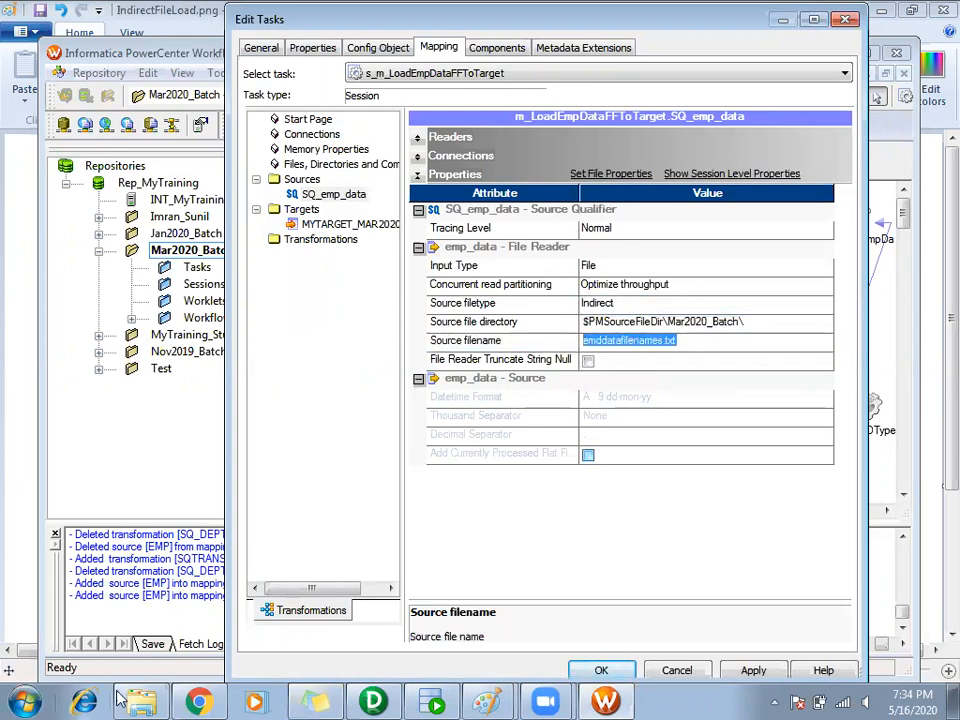
Switch to Windows Explorer, review the CSV names listed in emddatafilenames.txt, and close the file
{"action": "left_click", "coordinate": [141, 700]}
{"action": "double_click", "coordinate": [240, 170]}
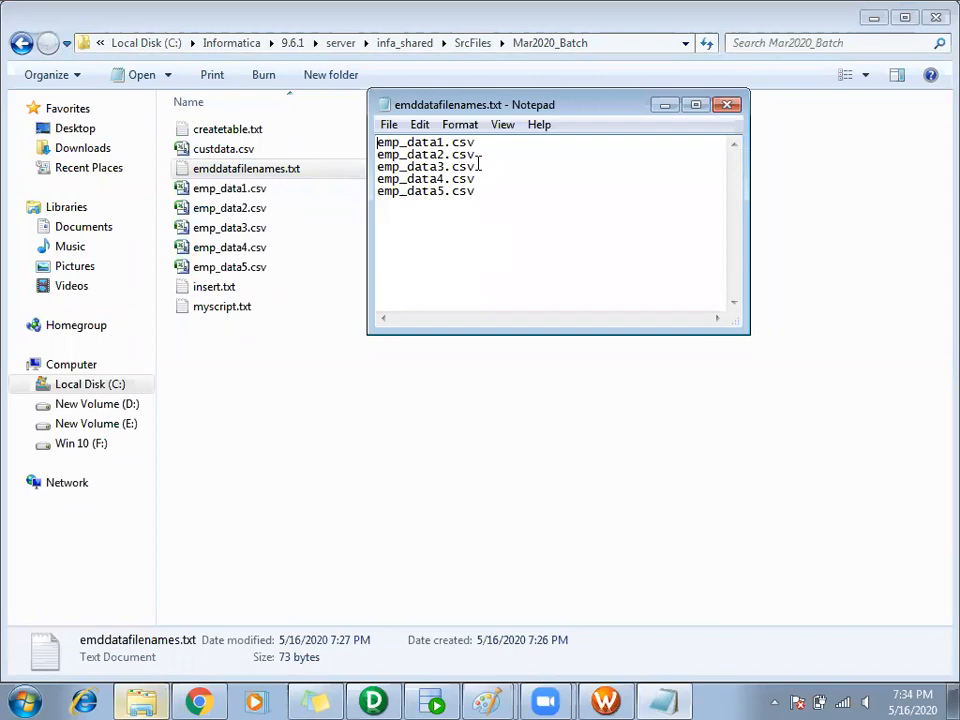
{"action": "left_click_drag", "start_coordinate": [476, 142], "coordinate": [360, 143]}
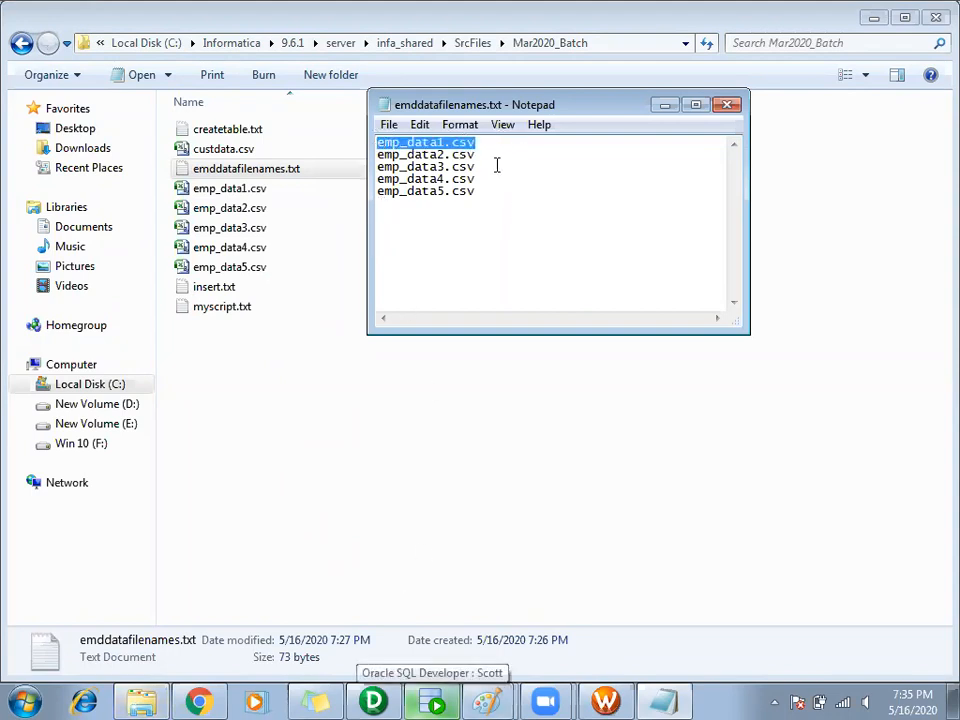
{"action": "left_click_drag", "start_coordinate": [476, 156], "coordinate": [358, 158]}
{"action": "left_click_drag", "start_coordinate": [476, 178], "coordinate": [384, 167]}
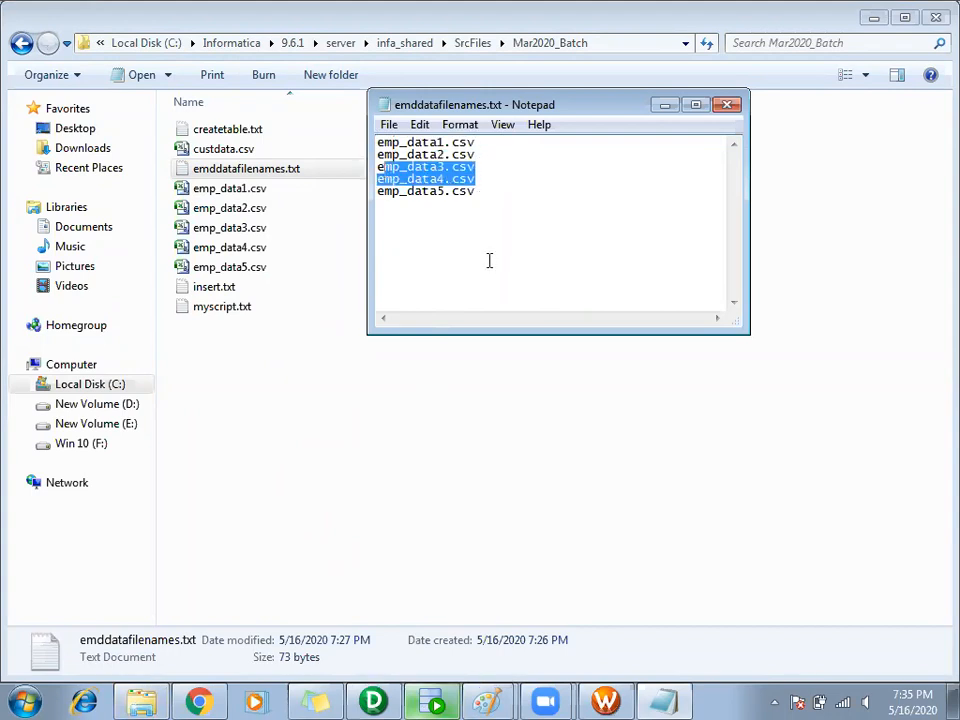
{"action": "left_click", "coordinate": [727, 104]}
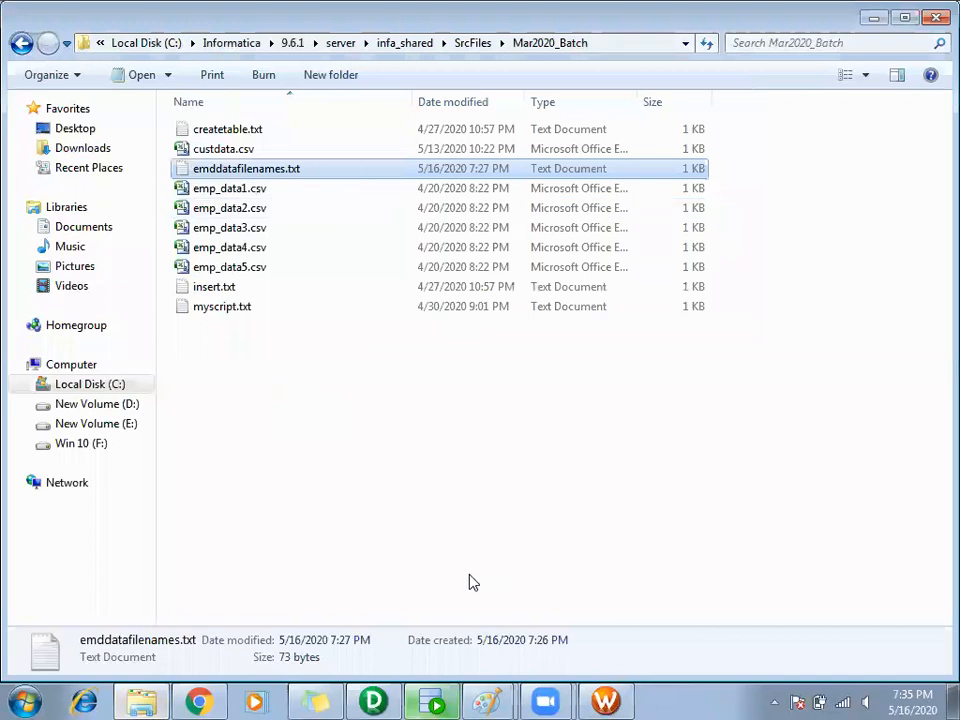
Return to Workflow Manager, apply the session's source file settings, and save the wf_LoadEmpData workflow
{"action": "left_click", "coordinate": [591, 695]}
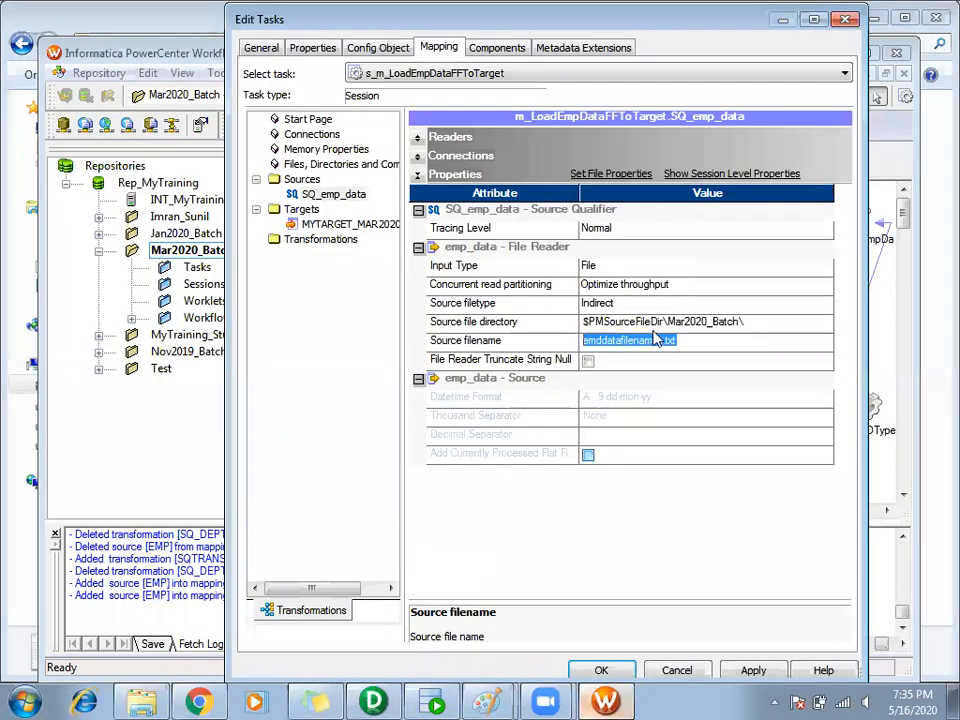
{"action": "key", "text": "Up"}
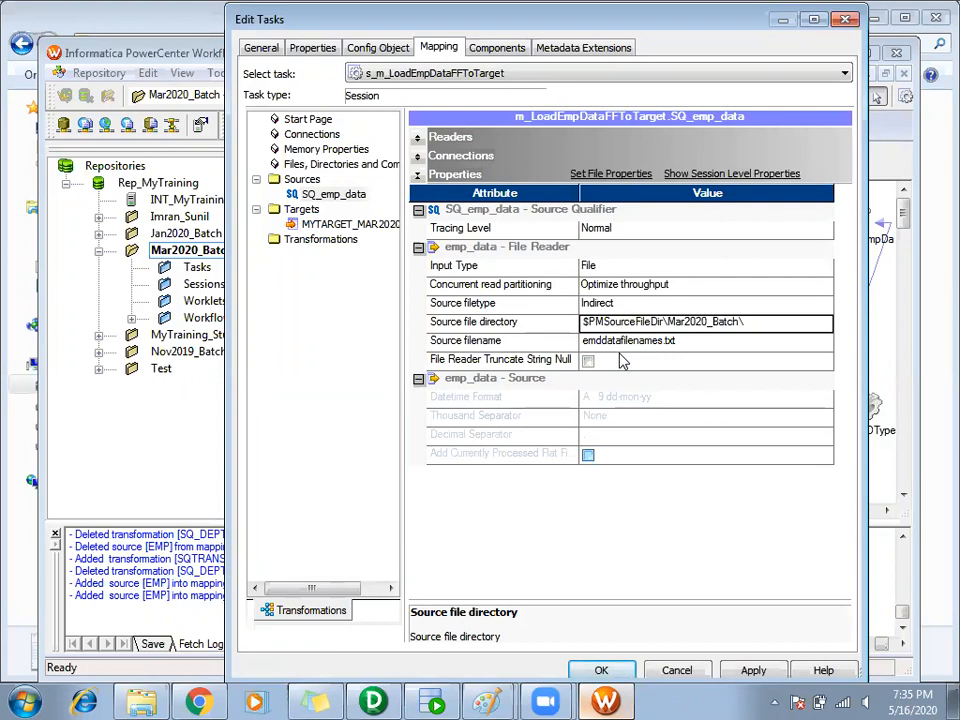
{"action": "left_click", "coordinate": [645, 341]}
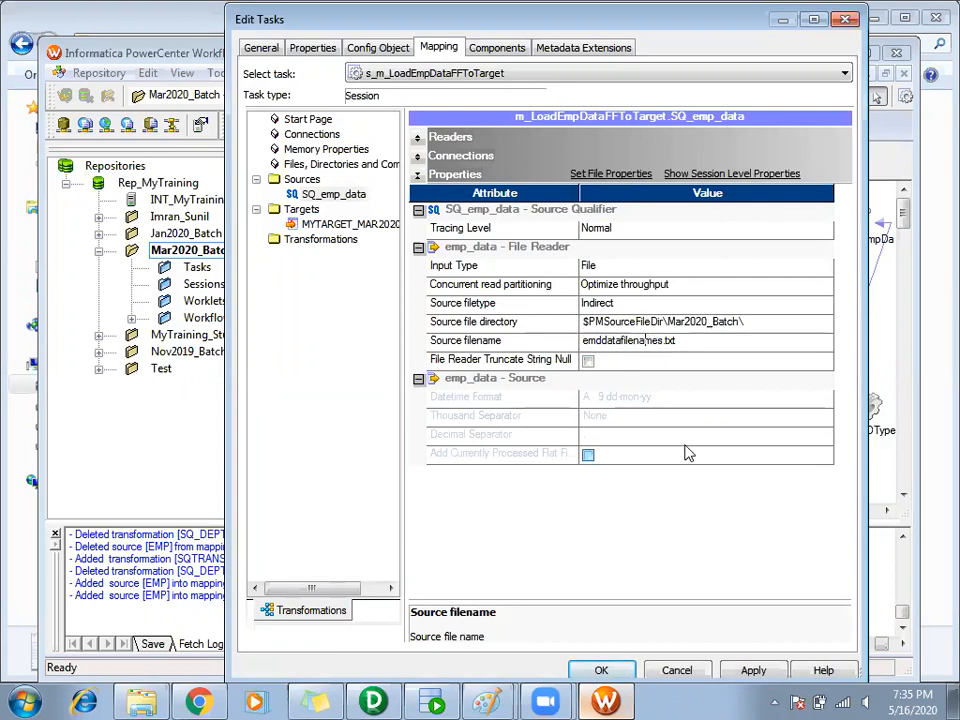
{"action": "left_click", "coordinate": [752, 671]}
{"action": "left_click", "coordinate": [602, 671]}
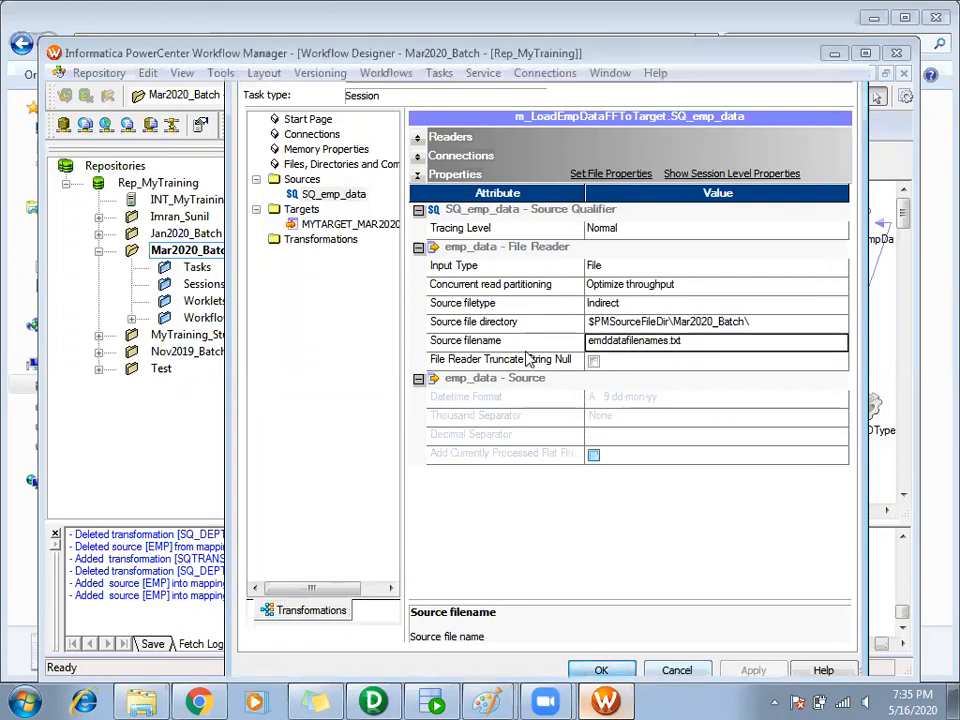
{"action": "left_click", "coordinate": [441, 336]}
{"action": "key", "text": "ctrl+s"}
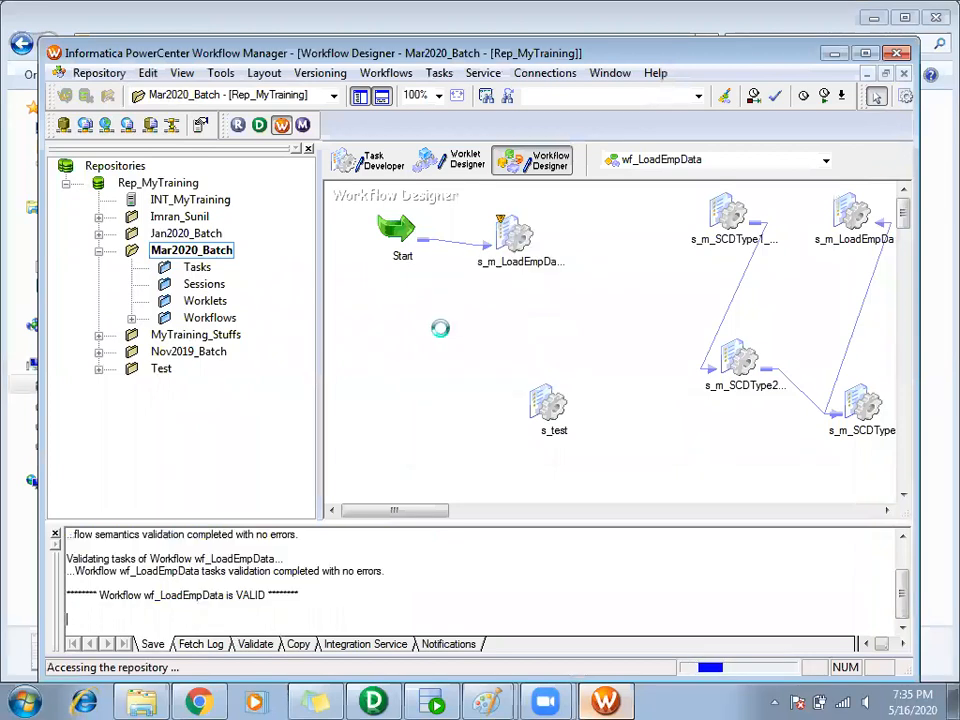
{"action": "left_click", "coordinate": [867, 54]}
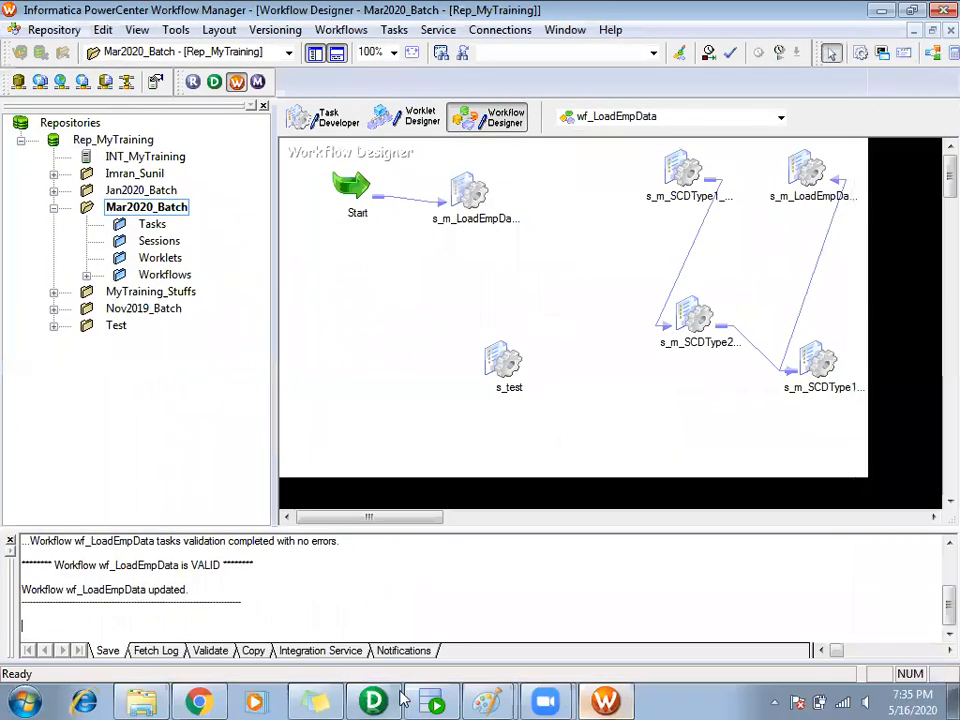
Switch to Oracle SQL Developer and query all rows of mytarget_mar2020 in the Scott worksheet
{"action": "left_click", "coordinate": [424, 702]}
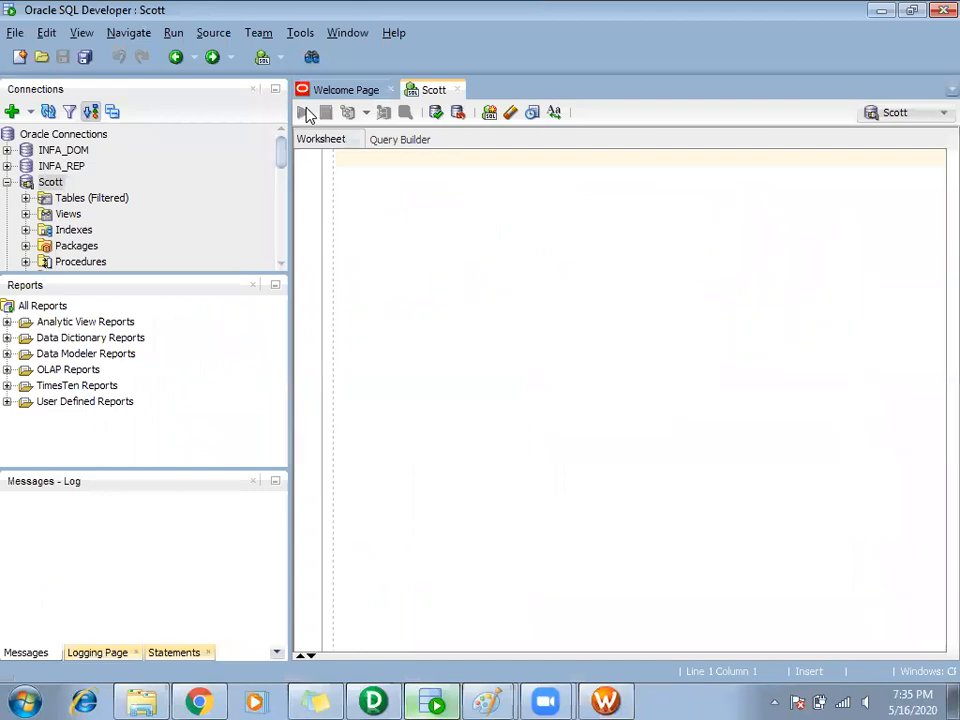
{"action": "type", "text": "select * from my"}
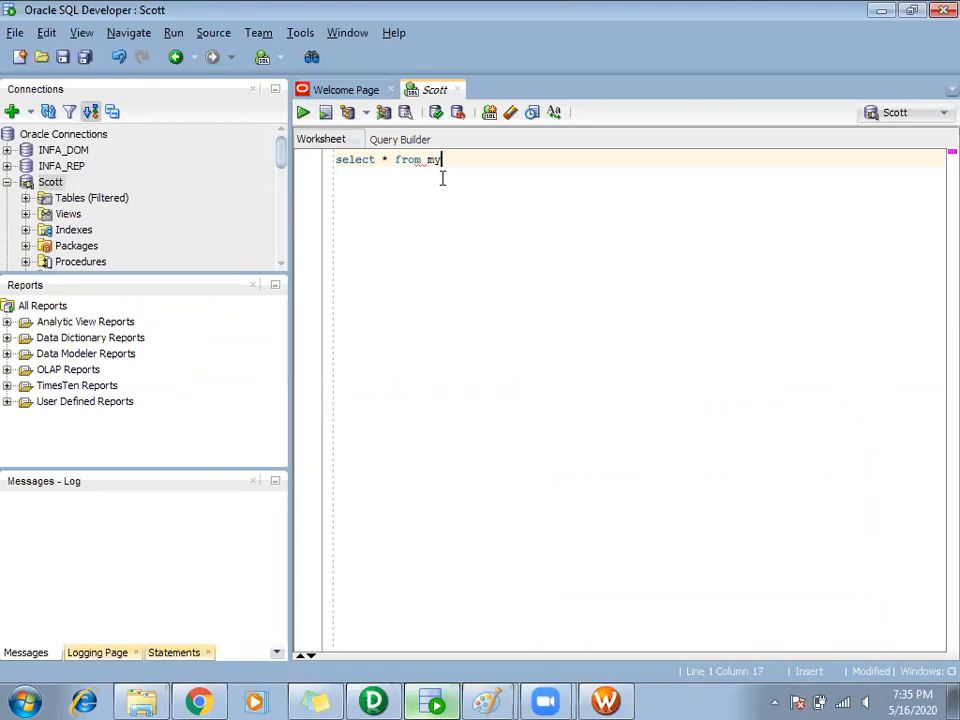
{"action": "double_click", "coordinate": [424, 235]}
{"action": "left_click", "coordinate": [302, 116]}
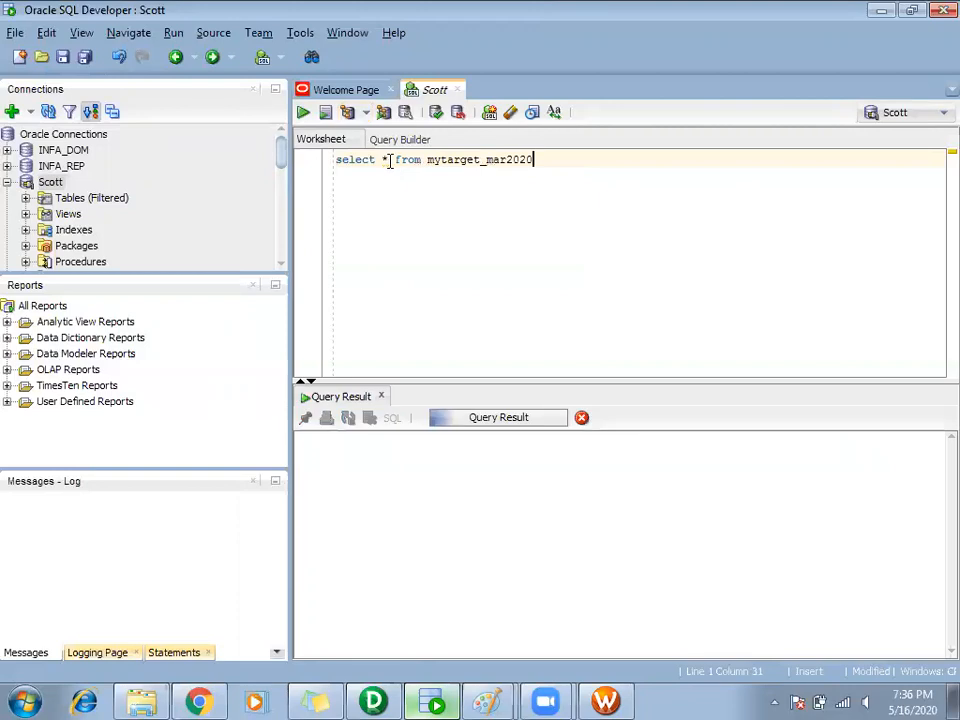
Delete all rows from mytarget_mar2020 and commit the deletion
{"action": "left_click_drag", "start_coordinate": [388, 160], "coordinate": [340, 160]}
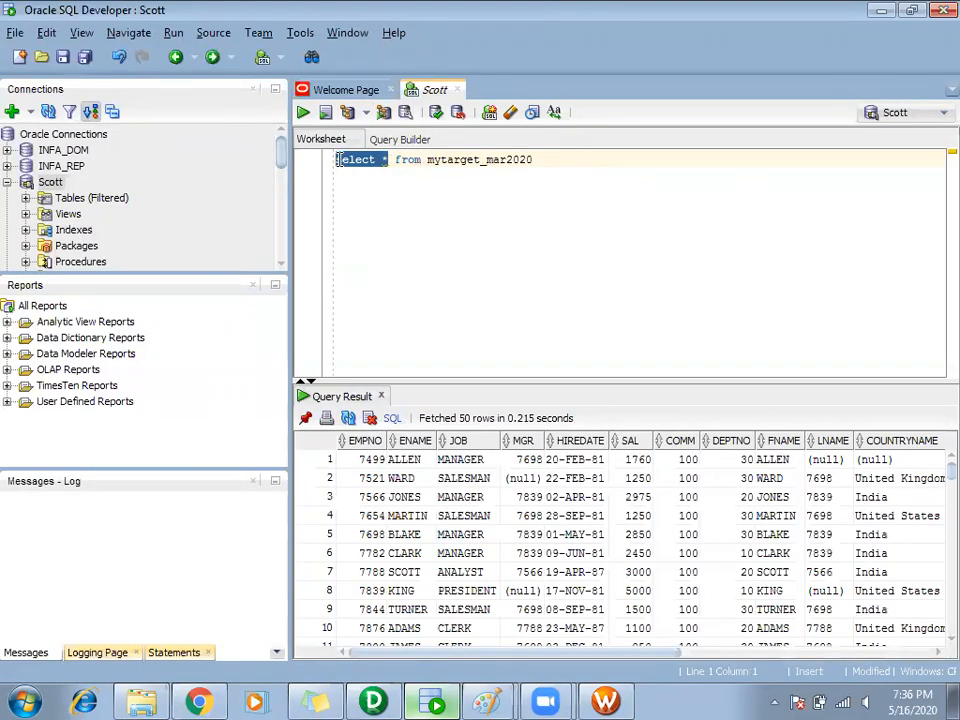
{"action": "type", "text": "delete"}
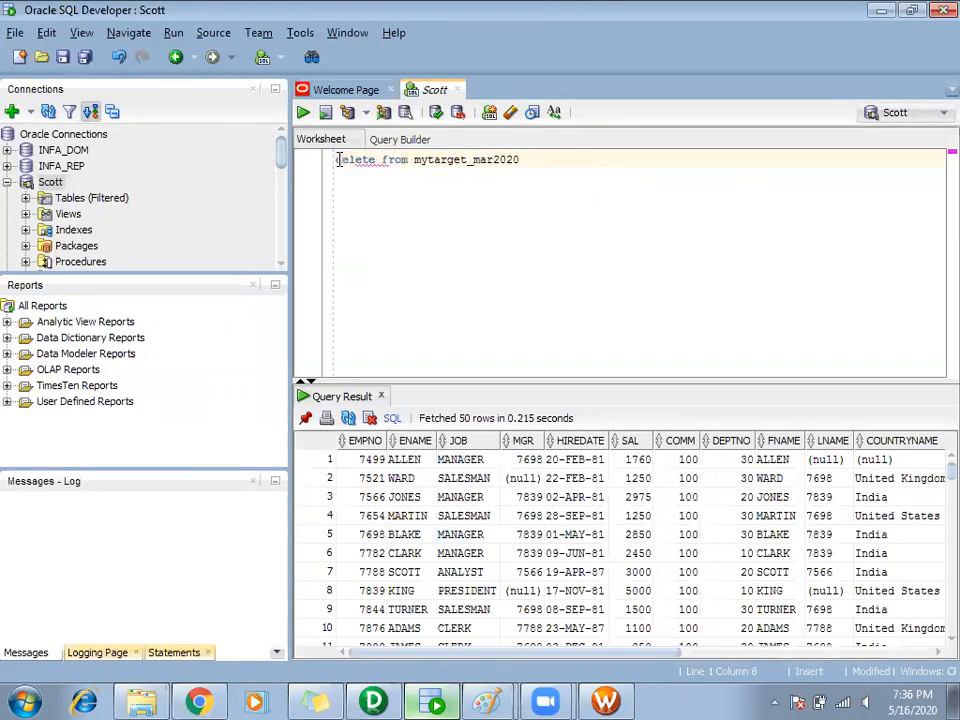
{"action": "key", "text": "F5"}
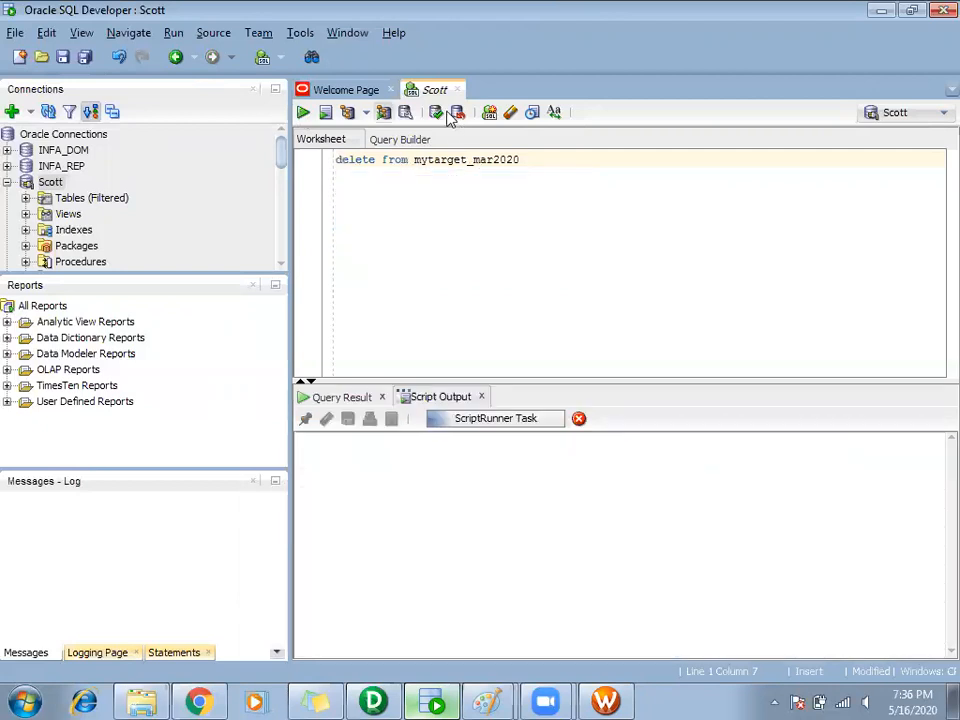
{"action": "left_click", "coordinate": [435, 112]}
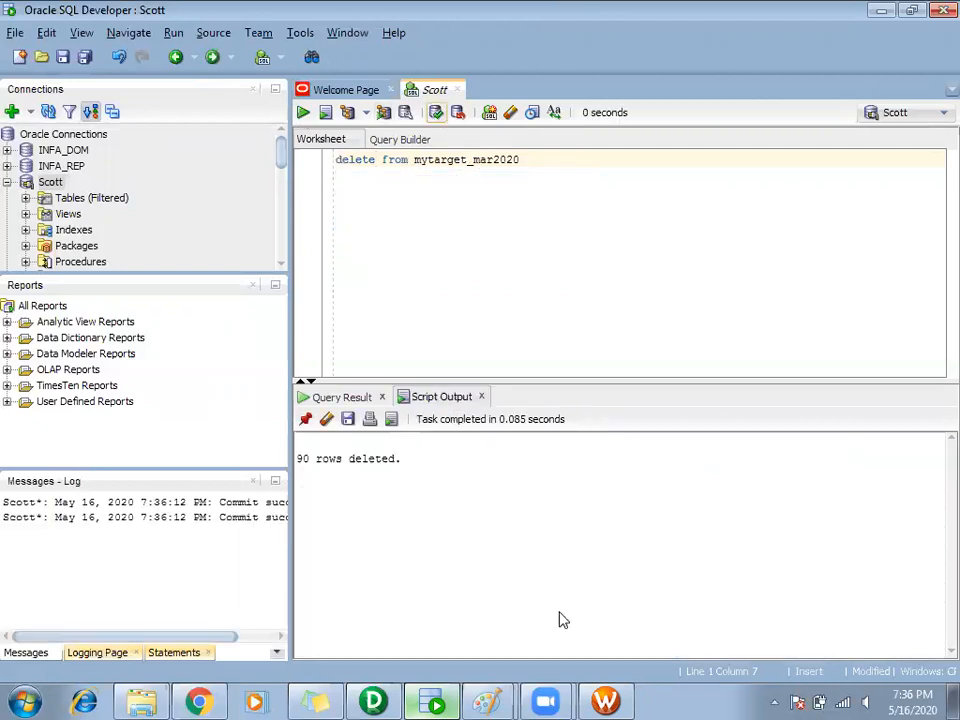
Switch to Workflow Manager and start the wf_LoadEmpData workflow
{"action": "left_click", "coordinate": [603, 701]}
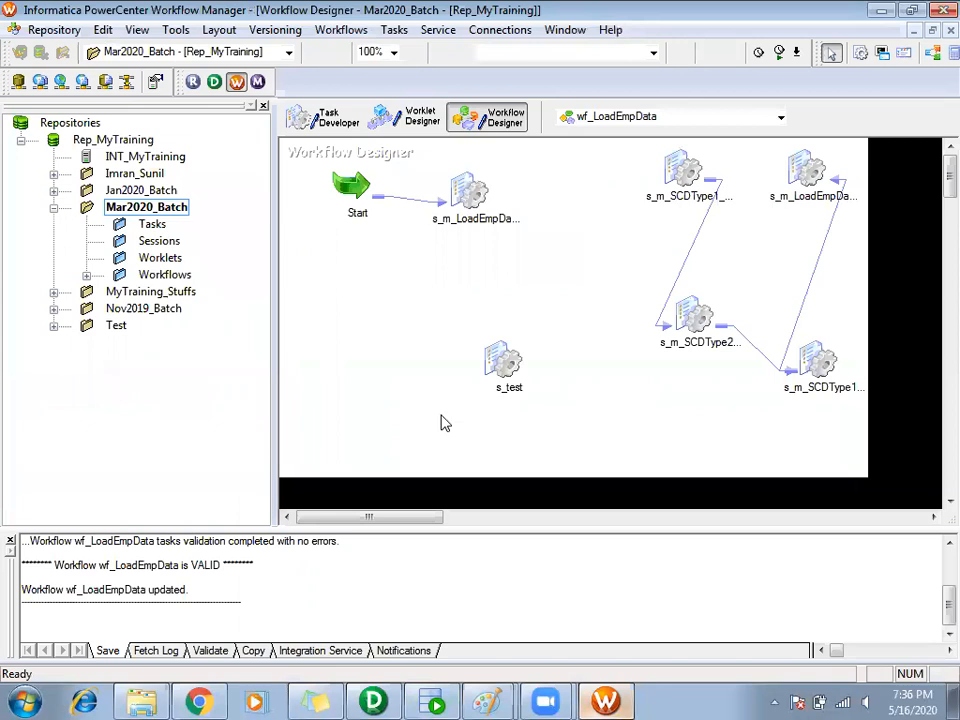
{"action": "right_click", "coordinate": [358, 400]}
{"action": "left_click", "coordinate": [415, 468]}
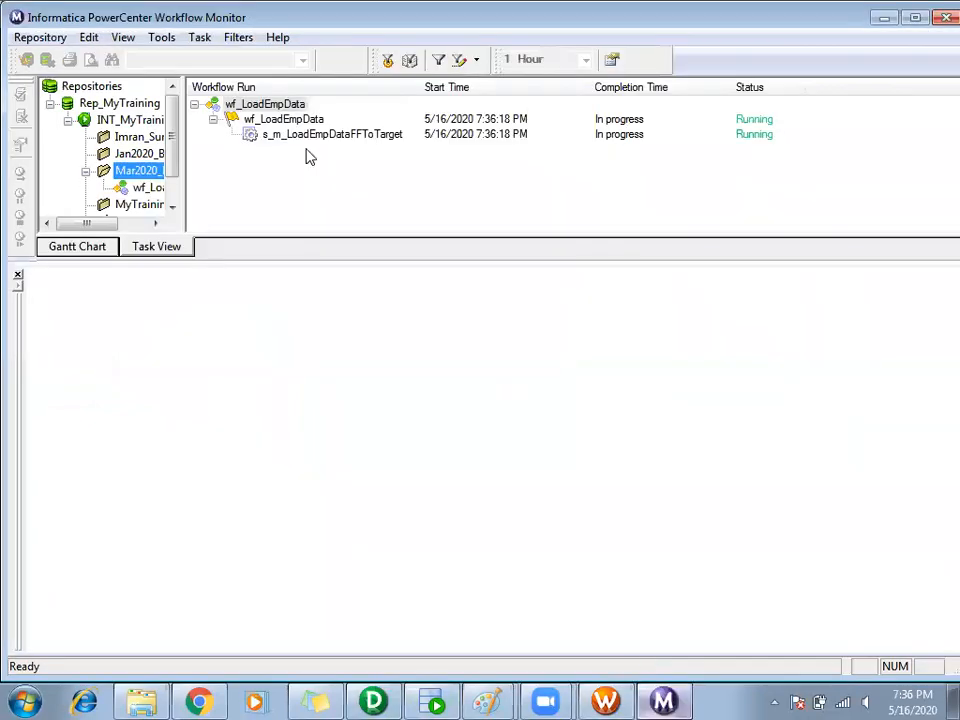
Examine the source and target row statistics of the s_m_LoadEmpDataFFToTarget session run in Workflow Monitor
{"action": "left_click", "coordinate": [302, 138]}
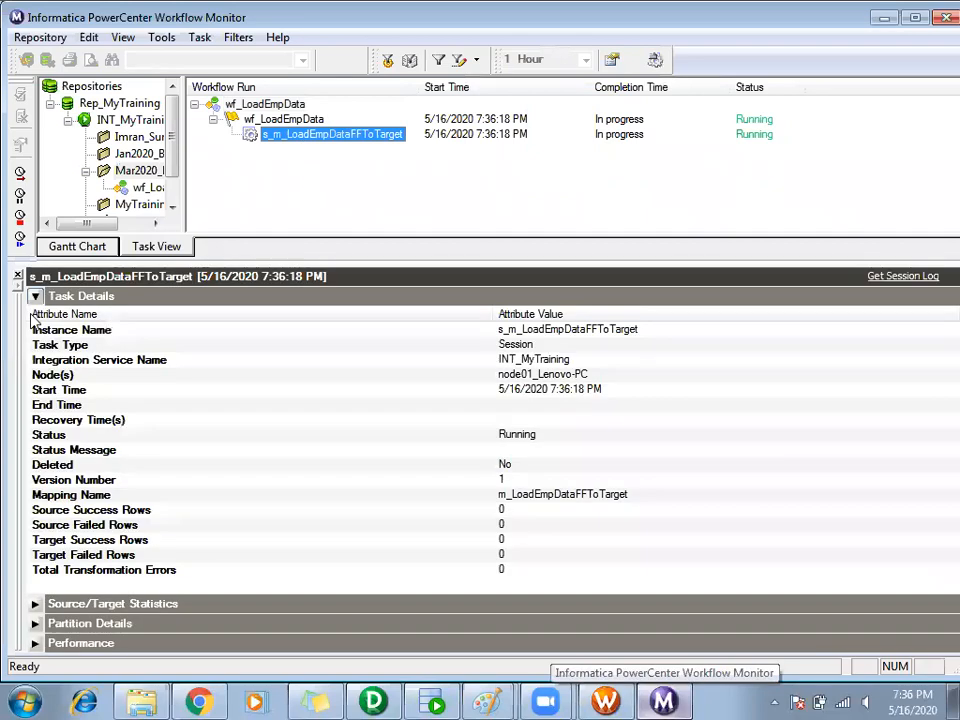
{"action": "left_click", "coordinate": [35, 297]}
{"action": "left_click", "coordinate": [36, 334]}
{"action": "left_click", "coordinate": [35, 316]}
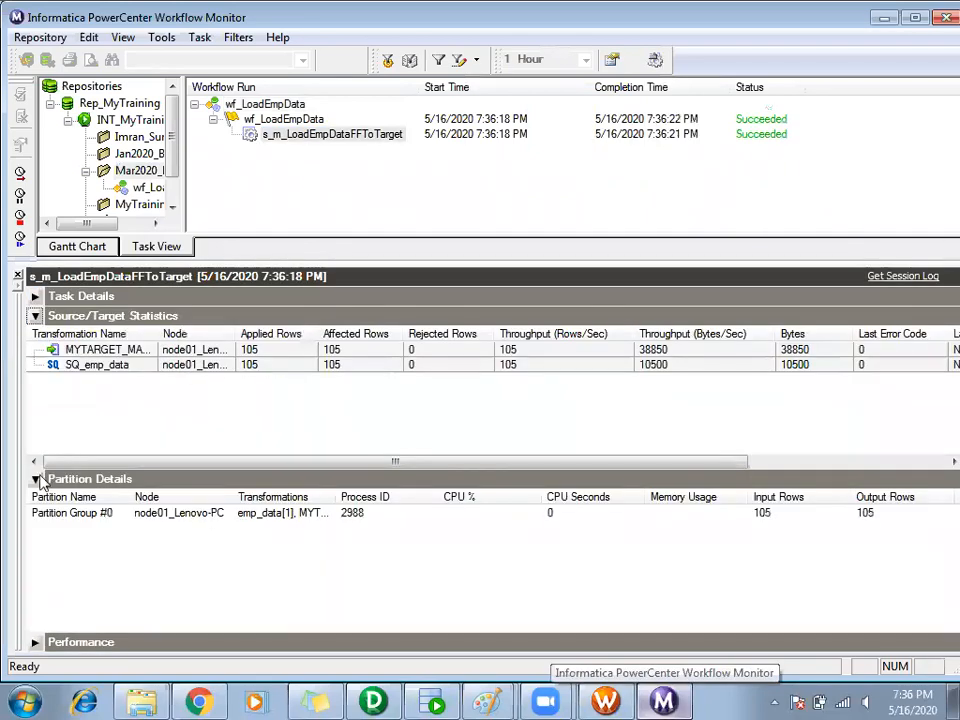
{"action": "left_click", "coordinate": [35, 479]}
{"action": "left_click", "coordinate": [258, 366]}
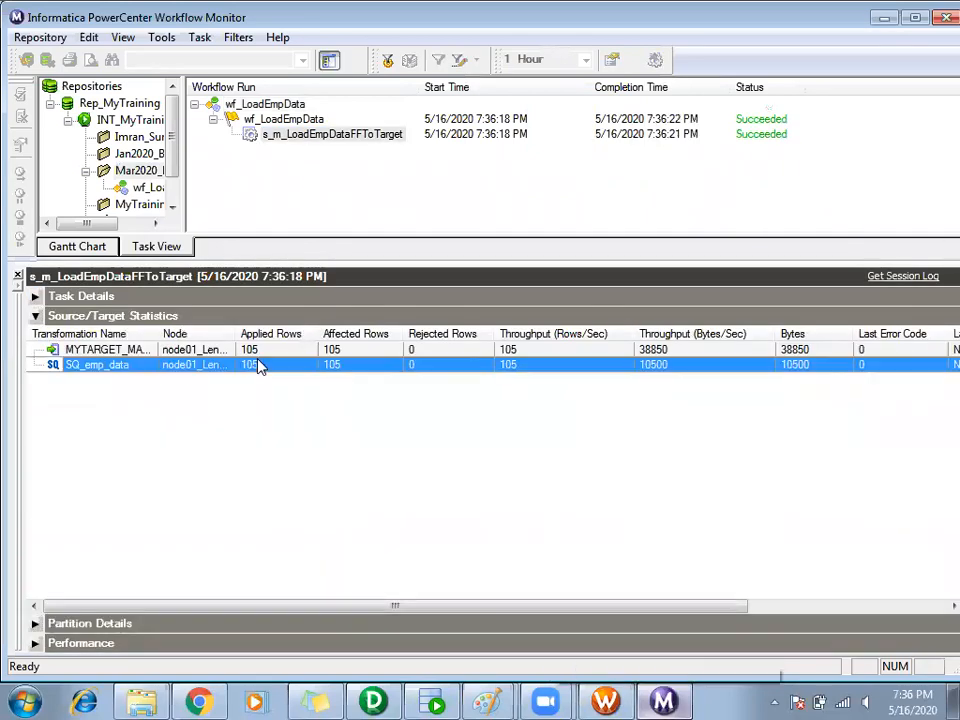
Check the emp_data source in the PowerCenter Designer mapping against the SQ_emp_data statistics in Workflow Monitor
{"action": "left_click", "coordinate": [371, 694]}
{"action": "left_click_drag", "start_coordinate": [435, 226], "coordinate": [513, 338]}
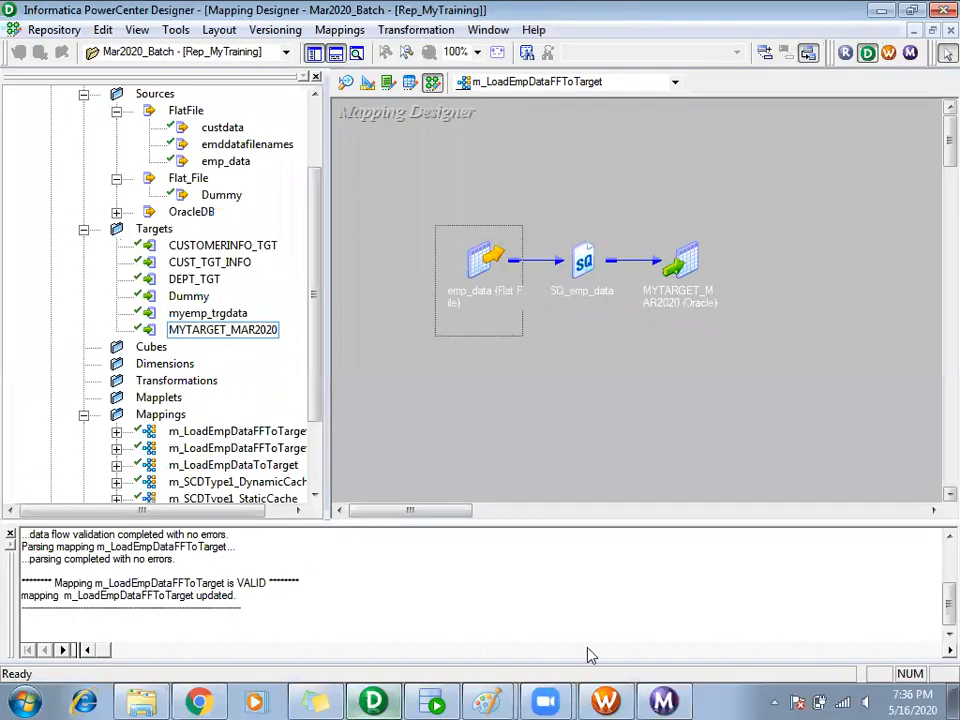
{"action": "left_click", "coordinate": [668, 693]}
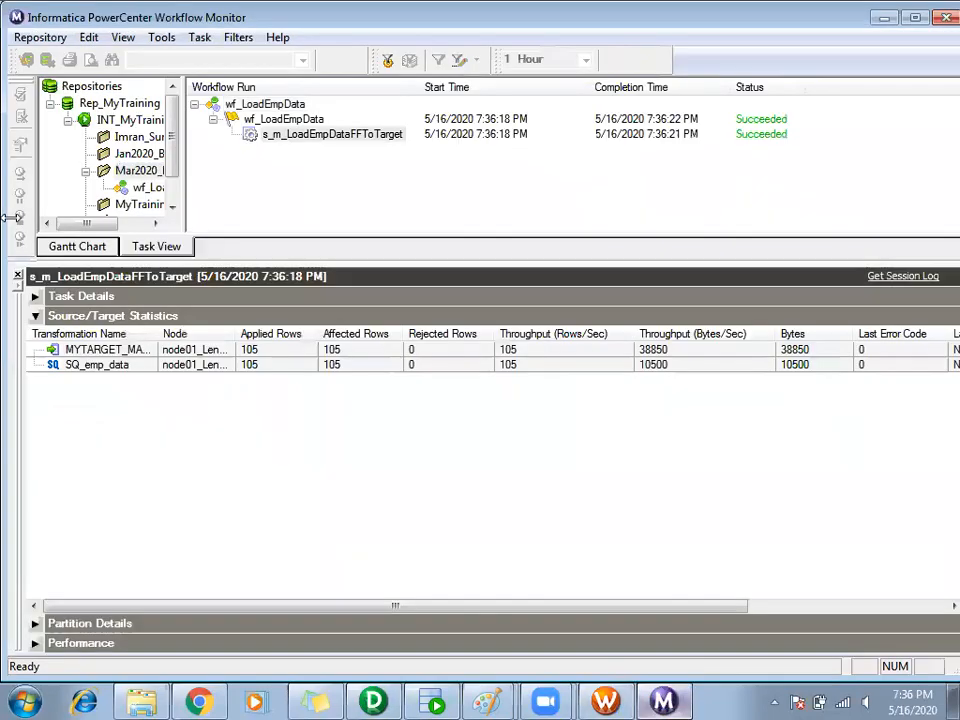
{"action": "left_click", "coordinate": [197, 367]}
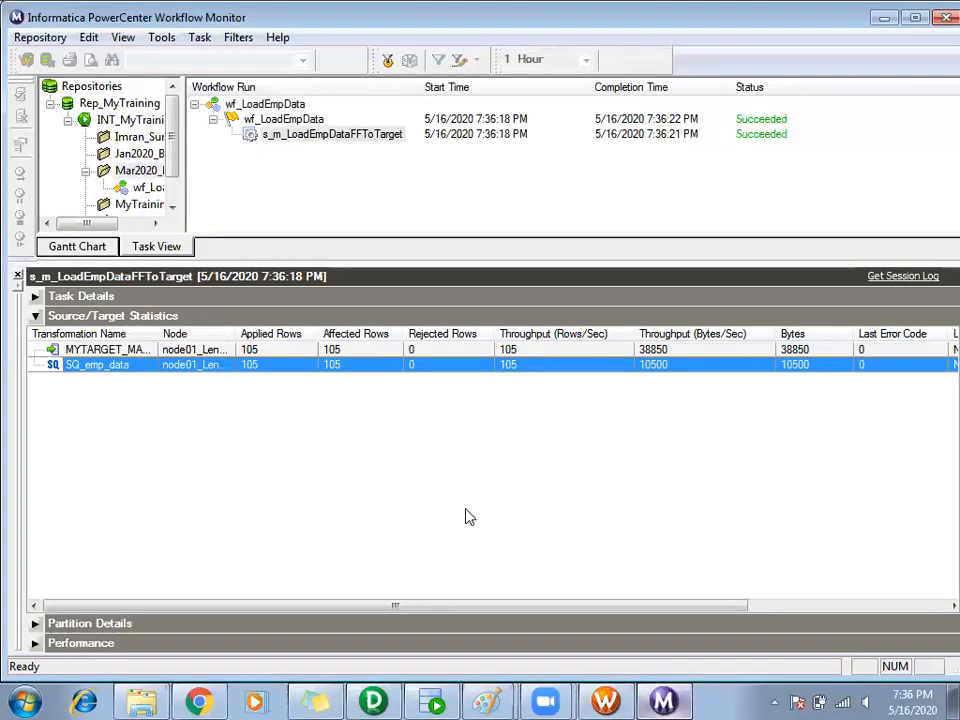
Switch to Windows Explorer, open emp_data1.csv to examine its employee rows, and close it
{"action": "left_click", "coordinate": [145, 700]}
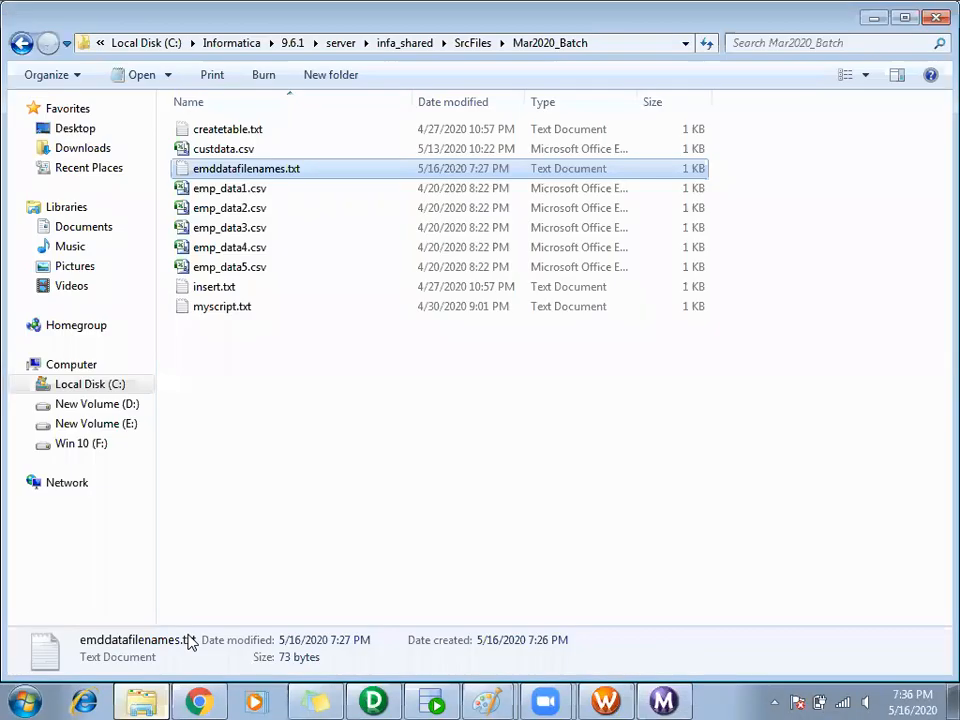
{"action": "double_click", "coordinate": [220, 194]}
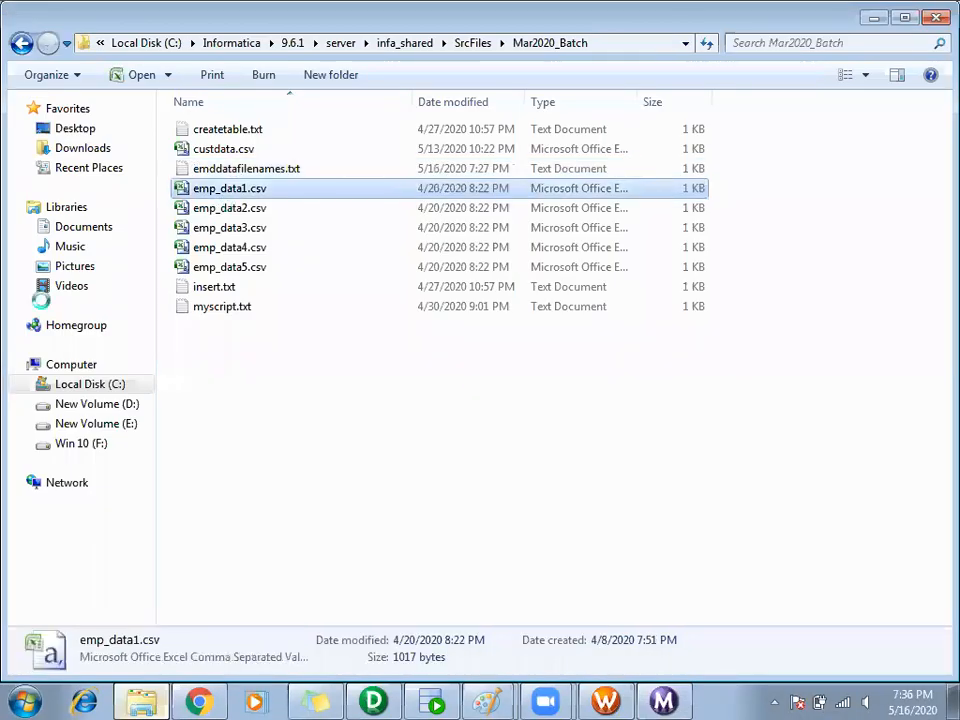
{"action": "left_click_drag", "start_coordinate": [60, 210], "coordinate": [508, 424]}
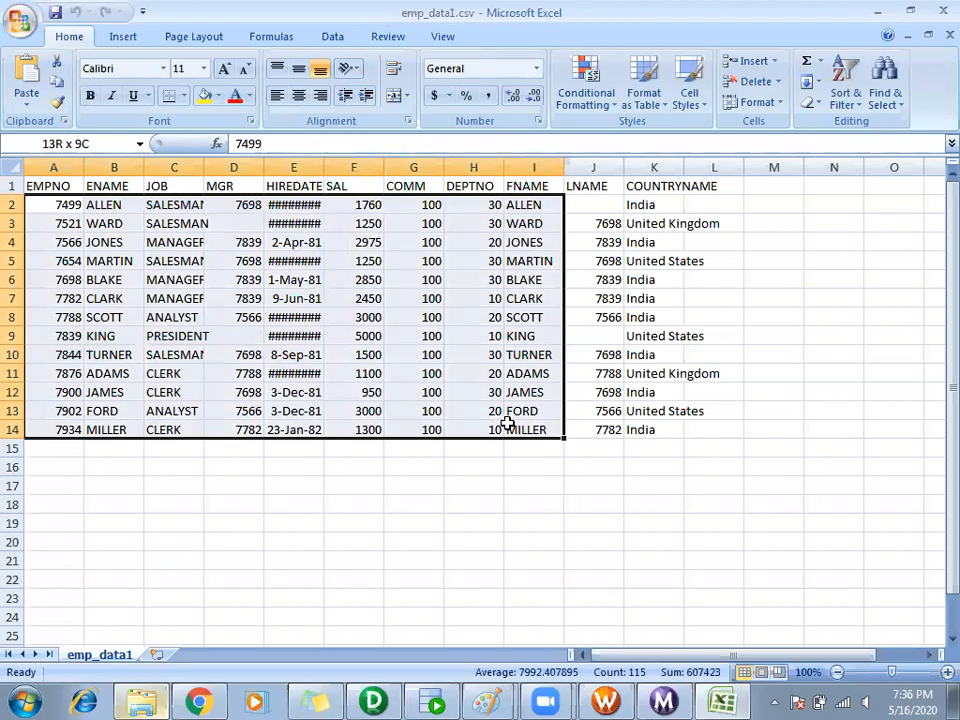
{"action": "left_click_drag", "start_coordinate": [508, 424], "coordinate": [508, 424]}
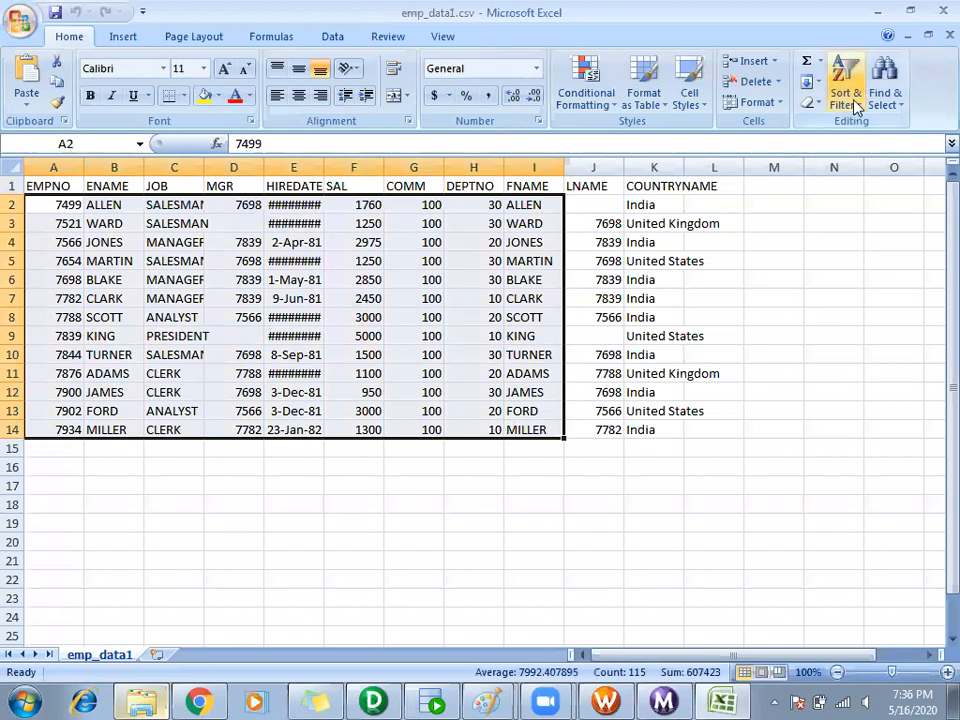
{"action": "left_click", "coordinate": [932, 17]}
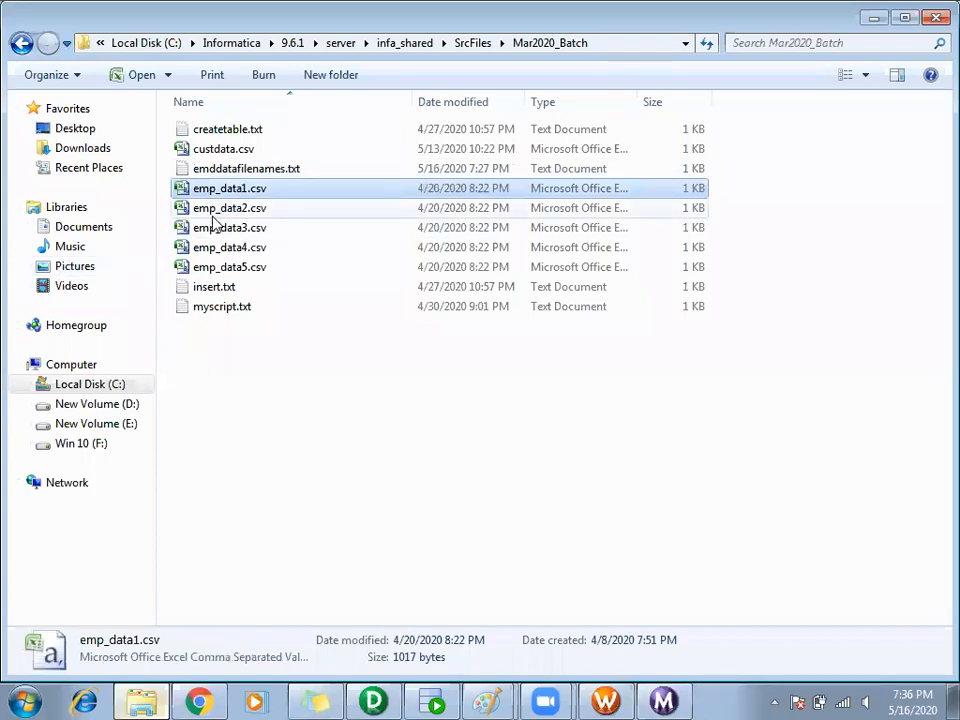
Open emp_data5.csv to examine its employee rows, and close it
{"action": "left_click", "coordinate": [213, 269]}
{"action": "double_click", "coordinate": [213, 270]}
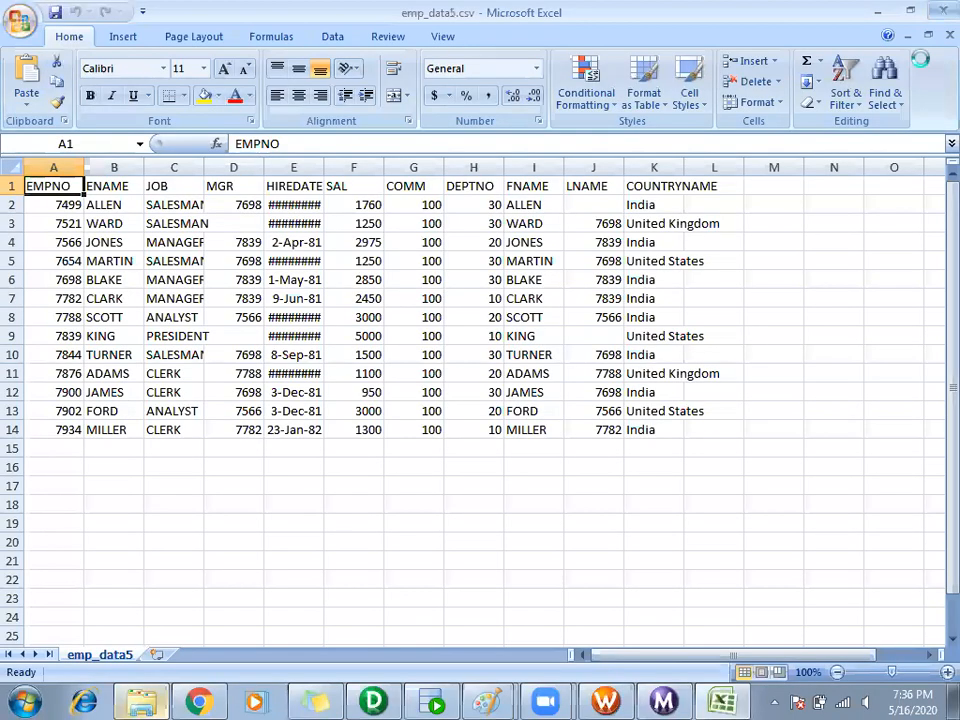
{"action": "left_click", "coordinate": [940, 10]}
Switch to Oracle SQL Developer, change the delete statement to select * from mytarget_mar2020, and run it
{"action": "left_click", "coordinate": [430, 701]}
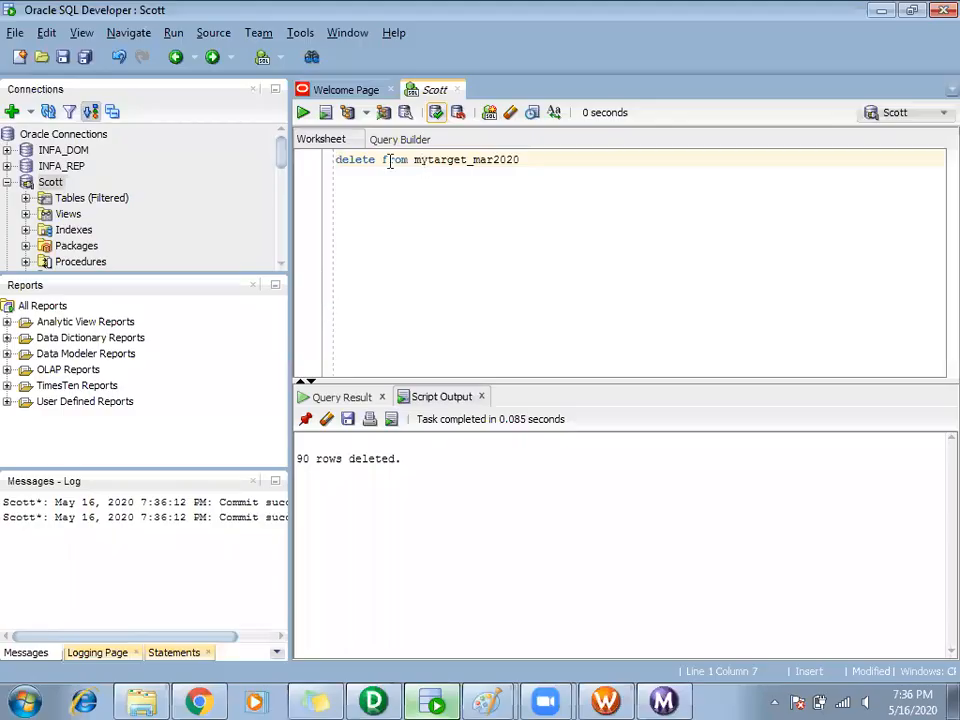
{"action": "double_click", "coordinate": [343, 160]}
{"action": "type", "text": "select "}
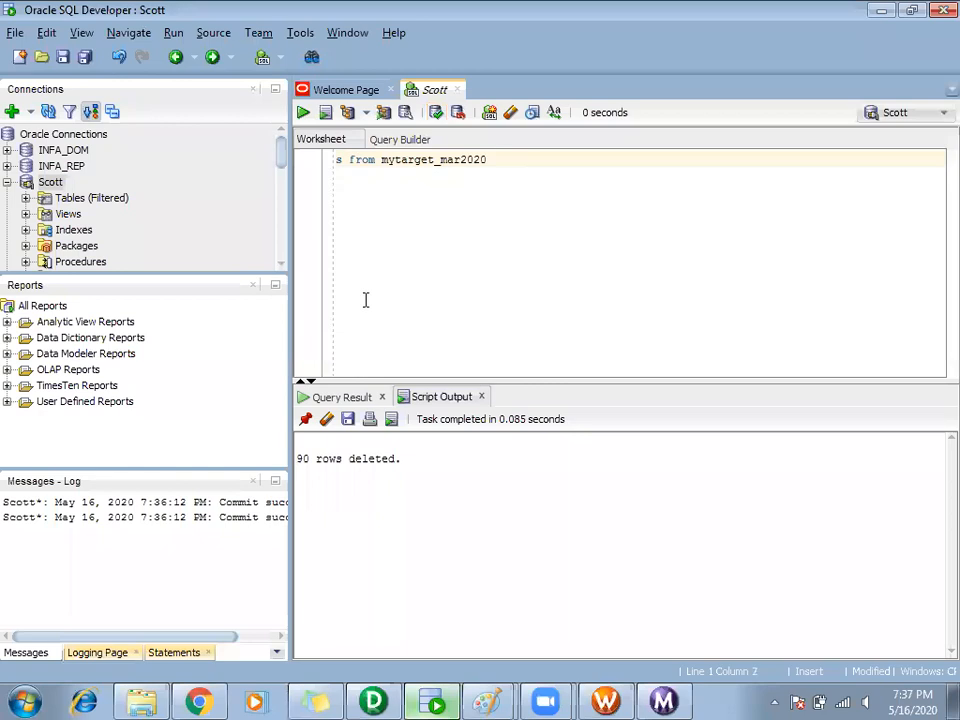
{"action": "type", "text": "*"}
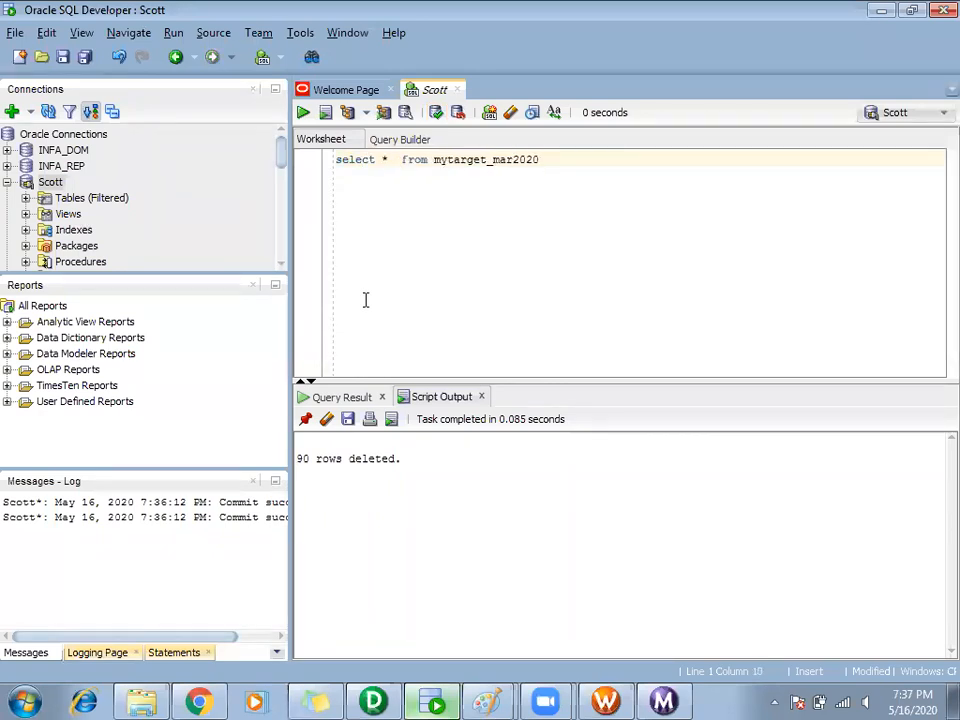
{"action": "left_click", "coordinate": [304, 113]}
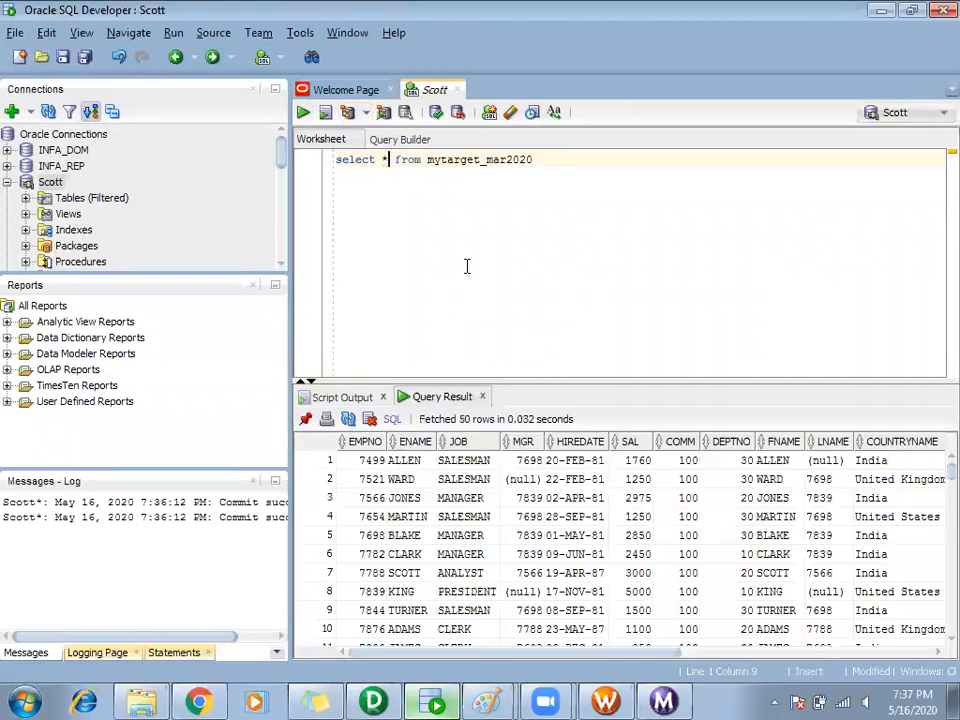
Examine the mytarget_mar2020 query result for null rows between the employee records
{"action": "left_click", "coordinate": [365, 462]}
{"action": "scroll", "coordinate": [362, 530], "scroll_direction": "down", "scroll_amount": 2}
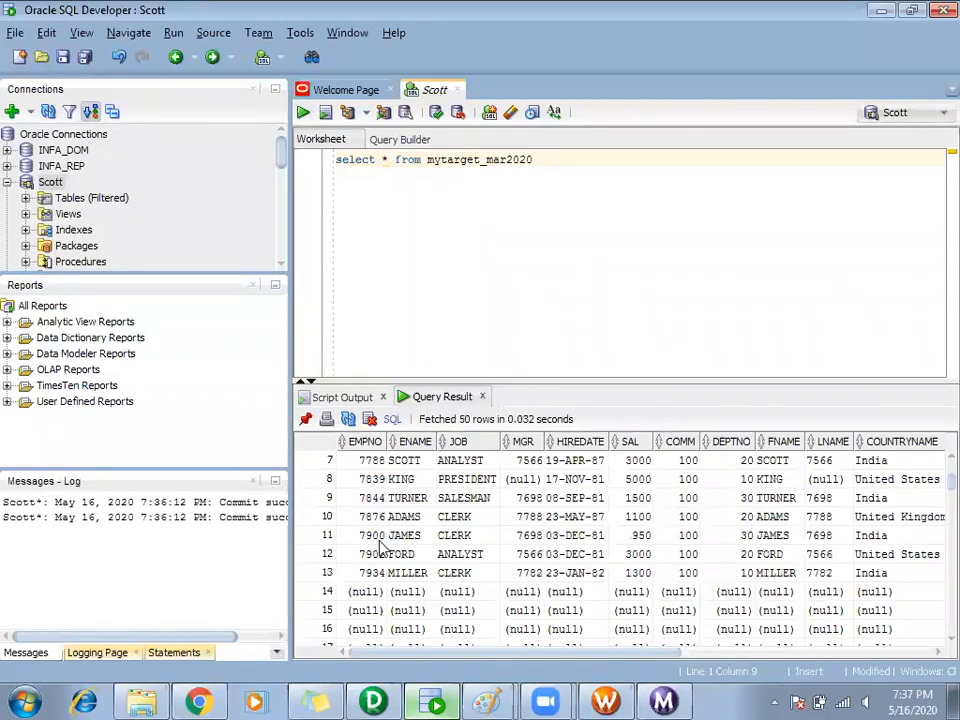
{"action": "scroll", "coordinate": [380, 545], "scroll_direction": "down", "scroll_amount": 1}
{"action": "scroll", "coordinate": [380, 545], "scroll_direction": "down", "scroll_amount": 1}
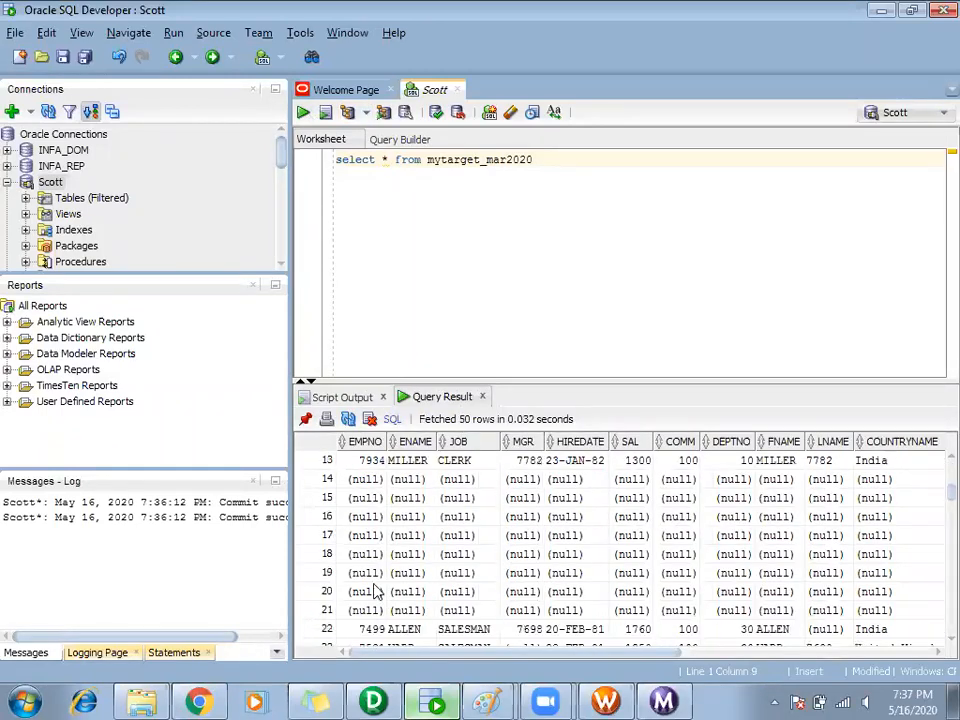
{"action": "left_click_drag", "start_coordinate": [355, 612], "coordinate": [356, 489]}
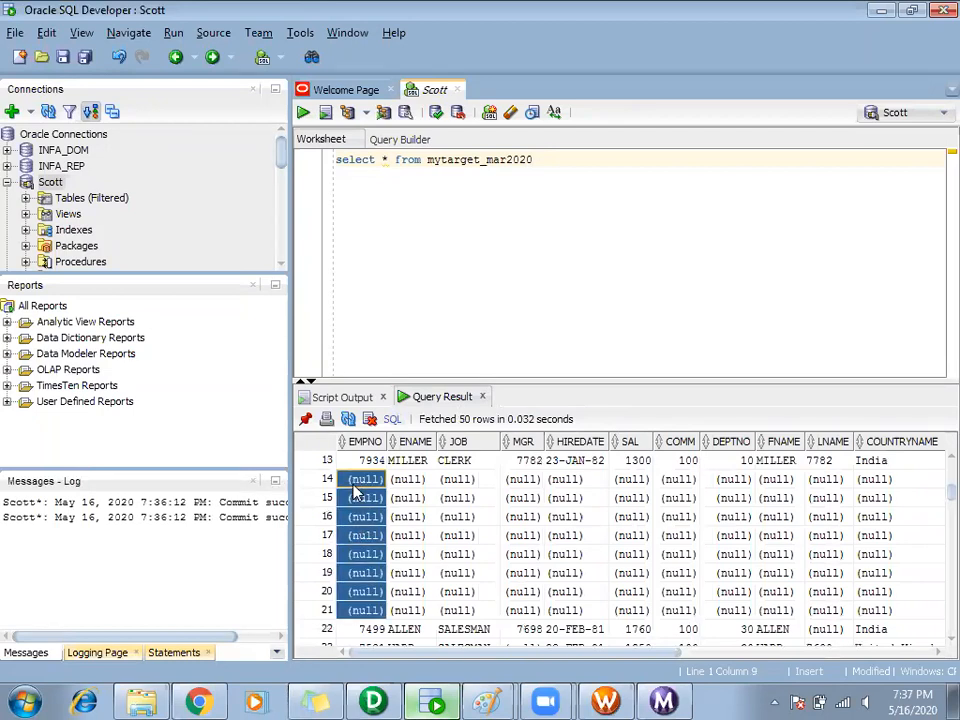
{"action": "scroll", "coordinate": [356, 489], "scroll_direction": "down", "scroll_amount": 1}
{"action": "scroll", "coordinate": [356, 495], "scroll_direction": "down", "scroll_amount": 4}
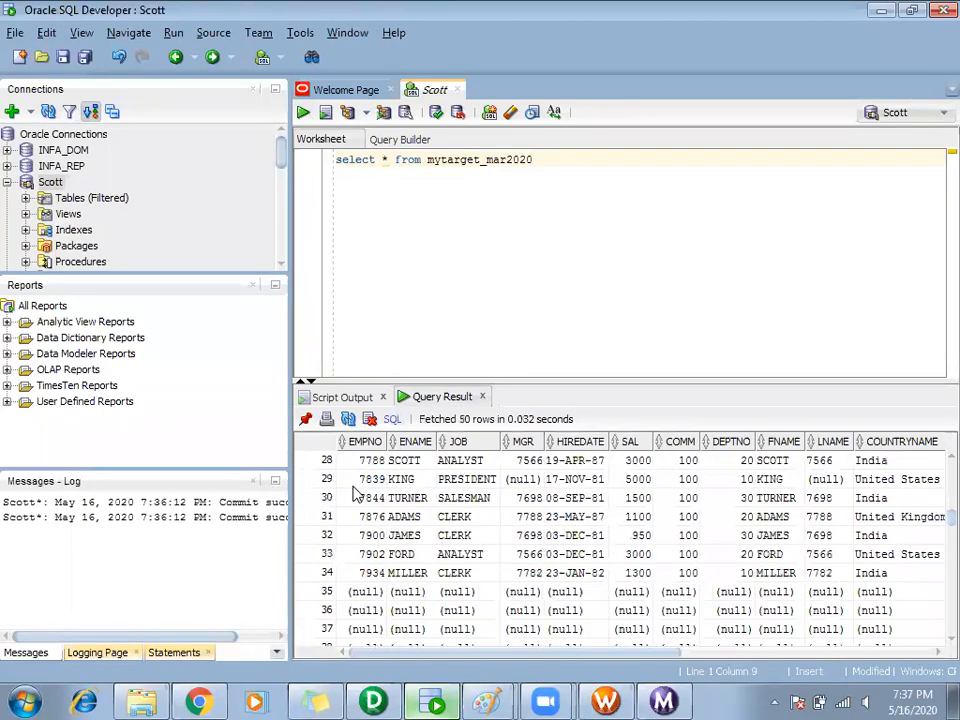
{"action": "scroll", "coordinate": [356, 495], "scroll_direction": "down", "scroll_amount": 3}
Switch to Windows Explorer, open emp_data1.csv, and delete the blank rows from row 15 down
{"action": "left_click", "coordinate": [141, 702]}
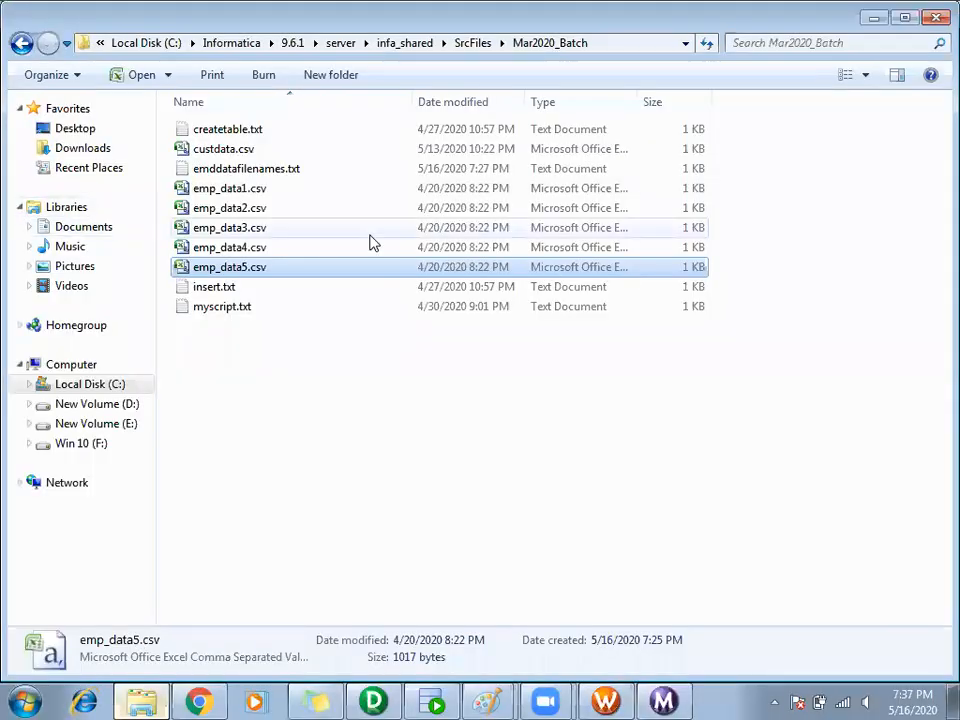
{"action": "double_click", "coordinate": [232, 189]}
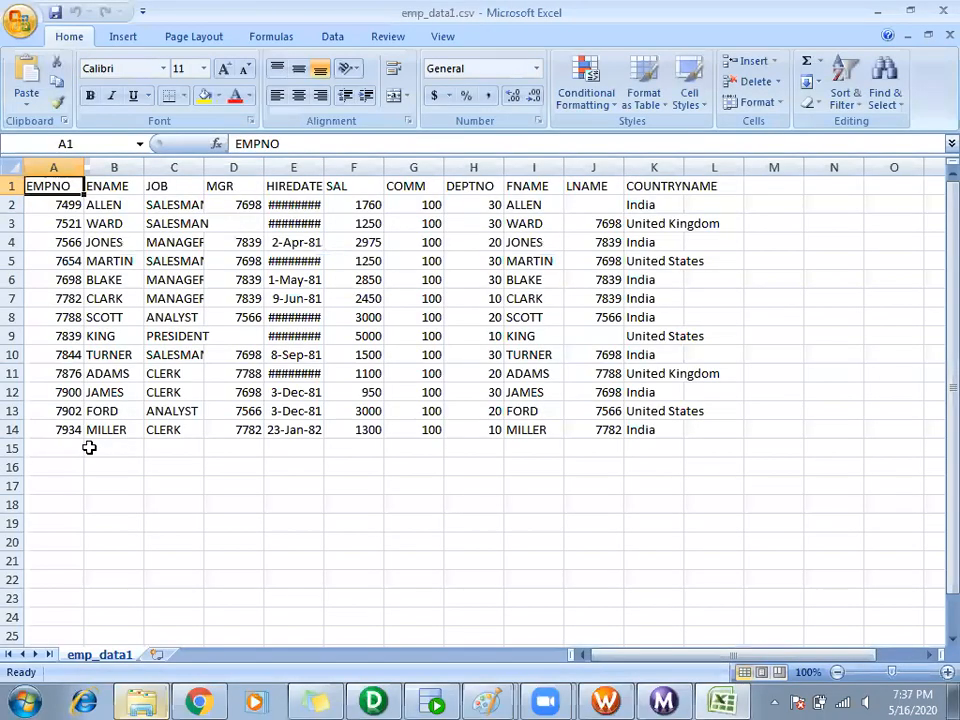
{"action": "left_click_drag", "start_coordinate": [12, 448], "coordinate": [11, 640]}
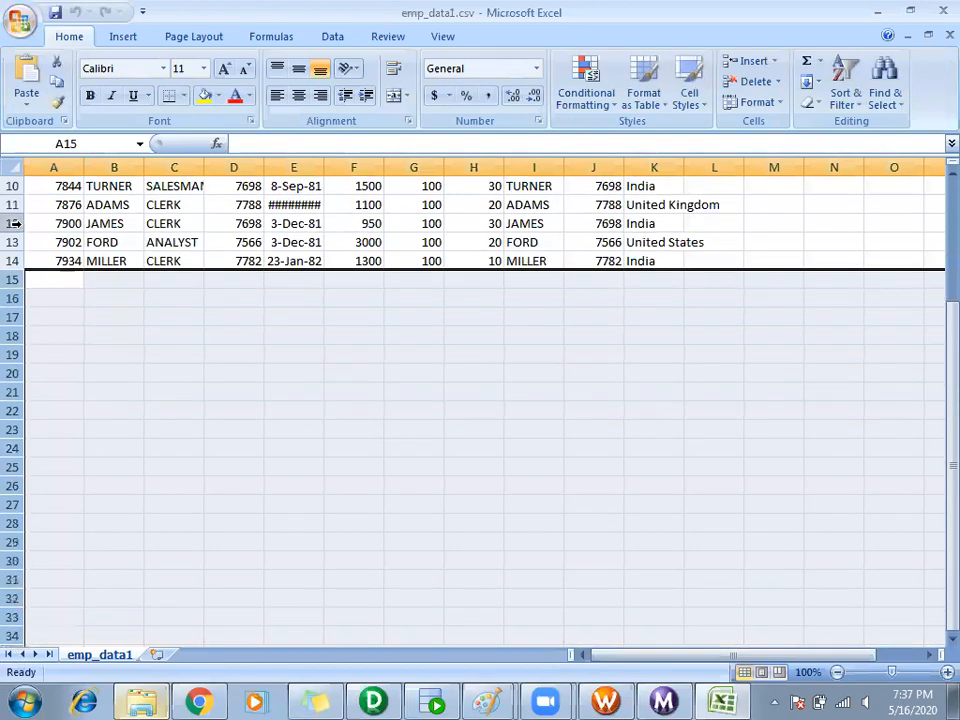
{"action": "right_click", "coordinate": [9, 300]}
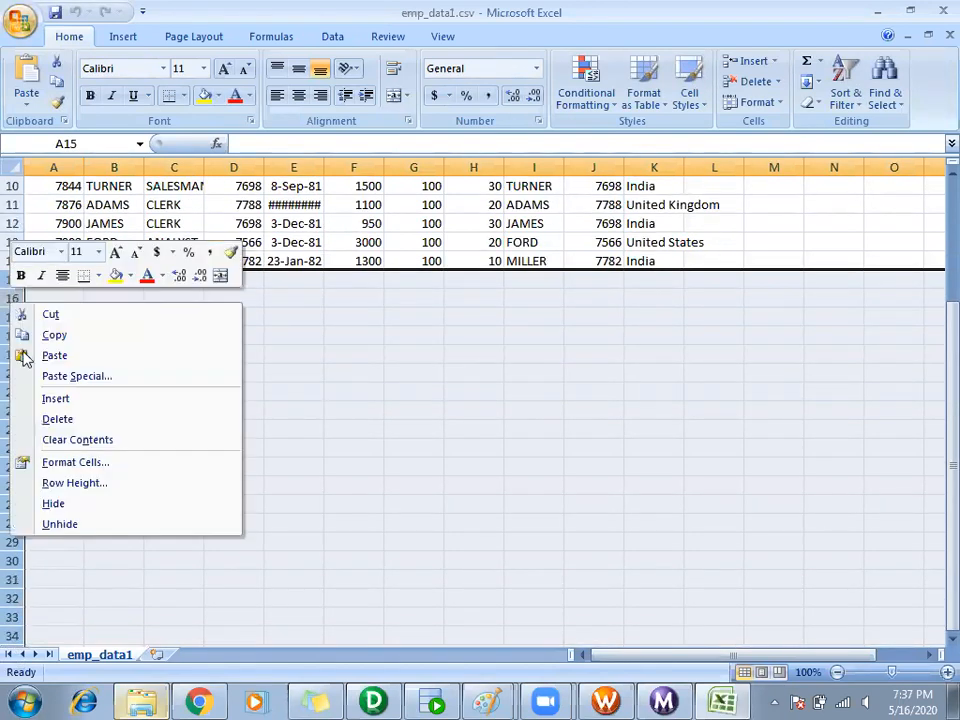
{"action": "left_click", "coordinate": [43, 420]}
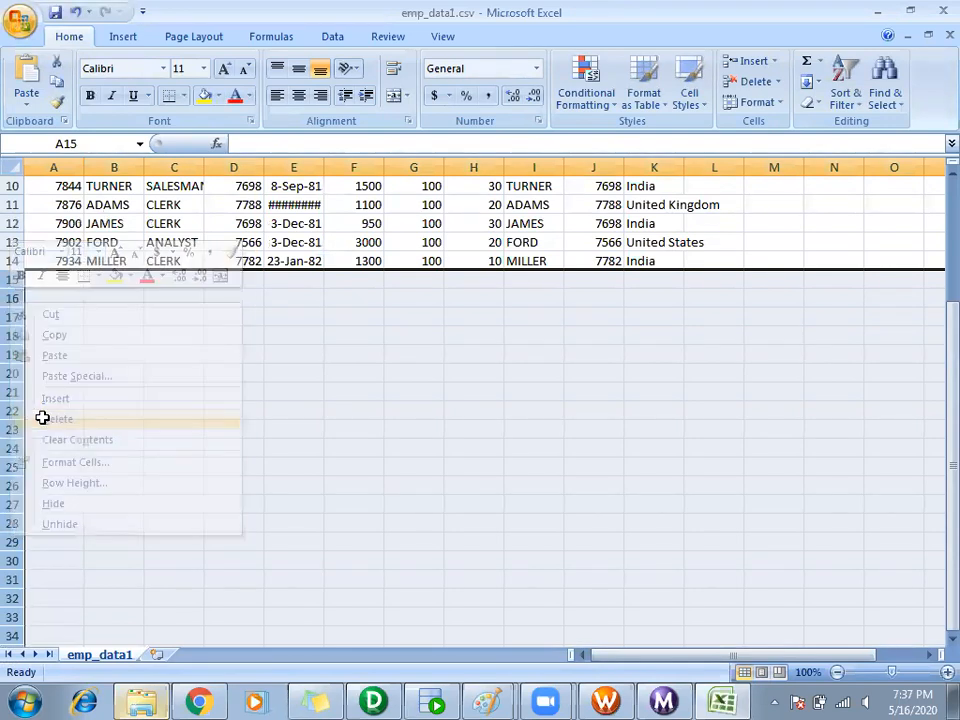
{"action": "left_click", "coordinate": [46, 260]}
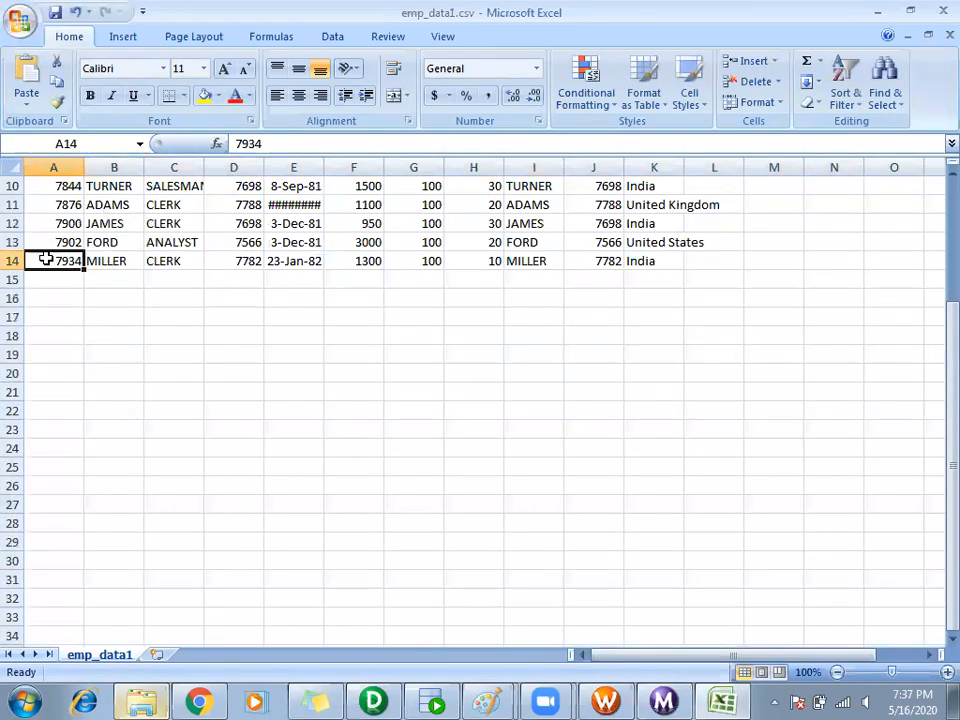
Save emp_data1.csv in CSV (Comma delimited) format, replacing the existing file, and close it
{"action": "left_click", "coordinate": [55, 12]}
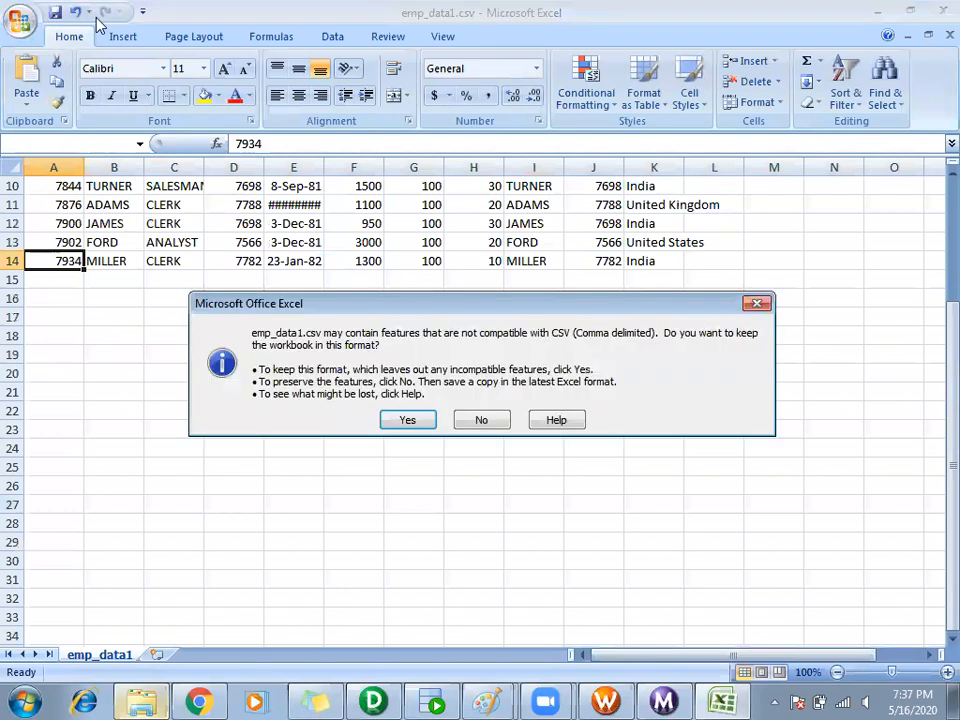
{"action": "key", "text": "Return"}
{"action": "left_click", "coordinate": [932, 12]}
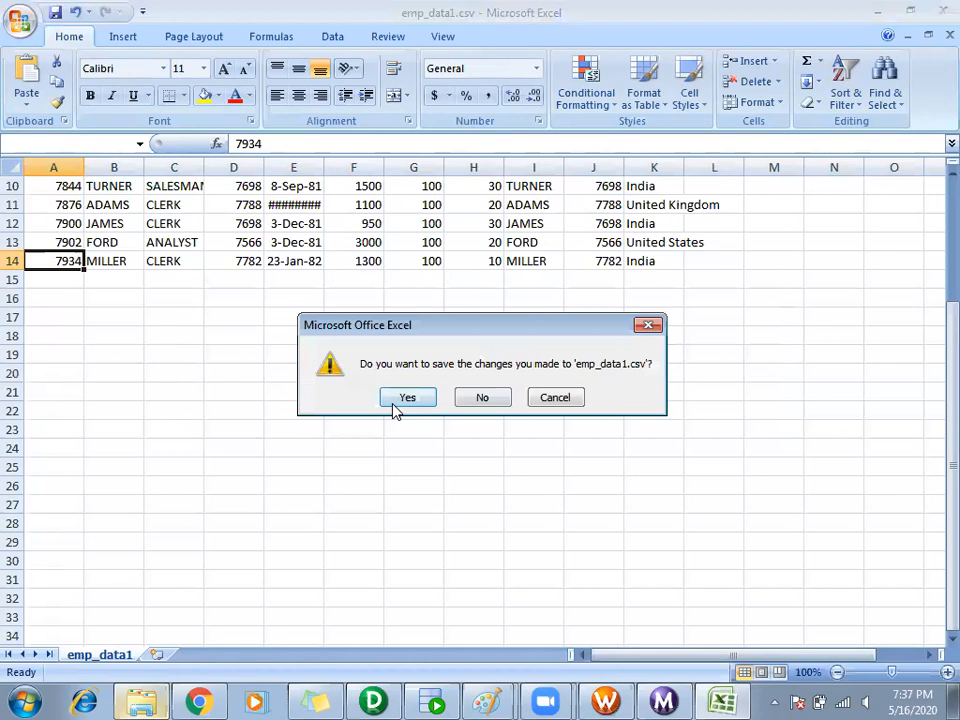
{"action": "left_click", "coordinate": [405, 399]}
{"action": "left_click", "coordinate": [421, 420]}
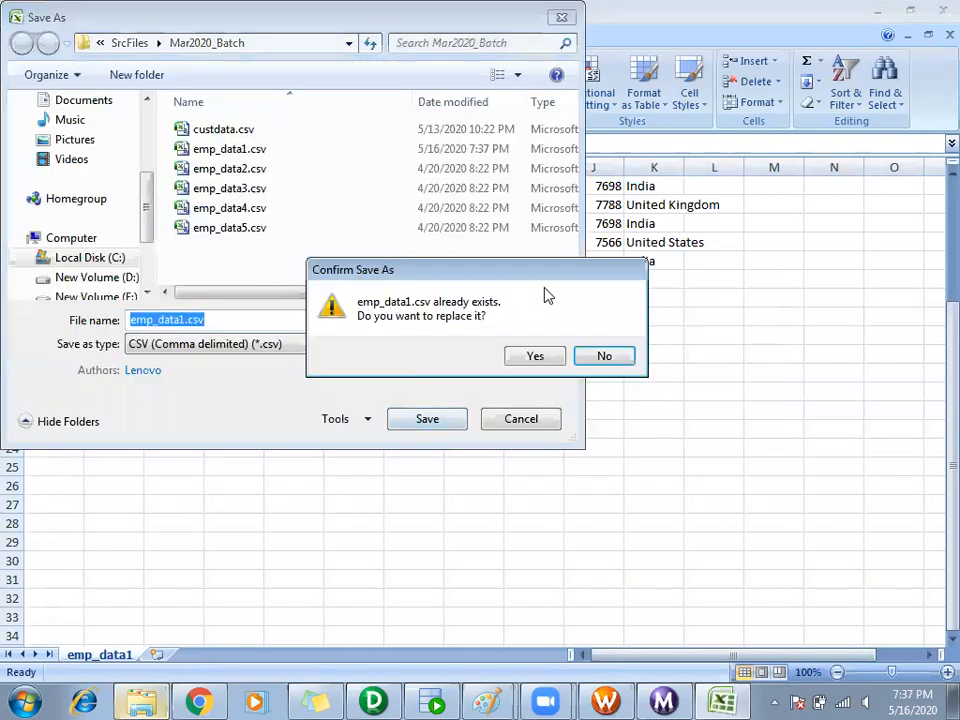
{"action": "left_click", "coordinate": [542, 360]}
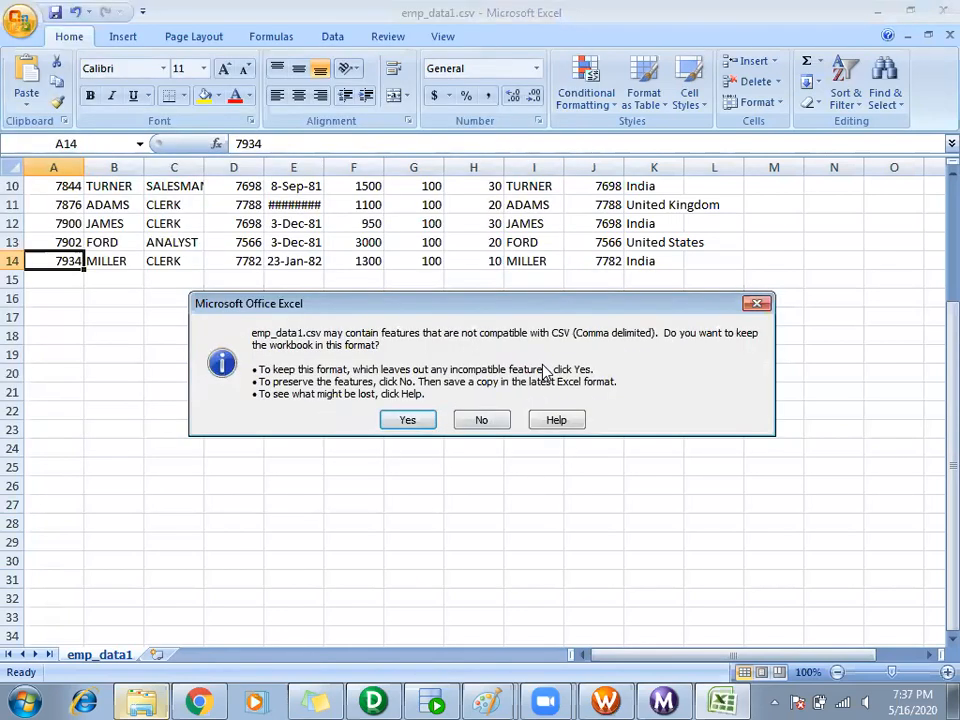
{"action": "left_click", "coordinate": [427, 420]}
Open emp_data2.csv and delete the blank rows 15 to 32 below the employee data
{"action": "double_click", "coordinate": [228, 208]}
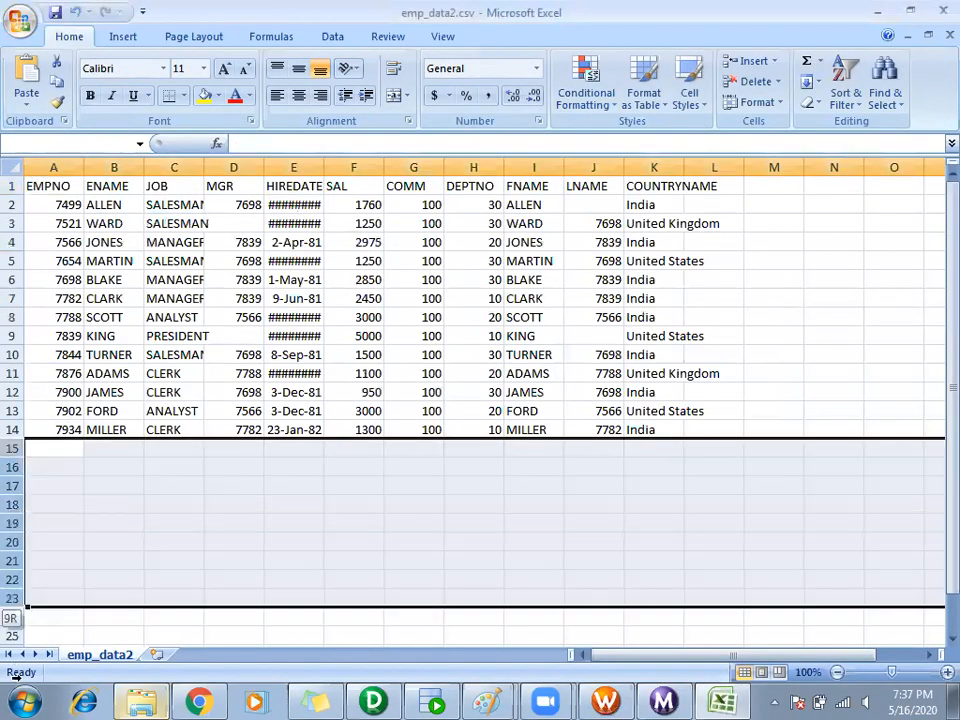
{"action": "scroll", "coordinate": [30, 420], "scroll_direction": "down", "scroll_amount": 3}
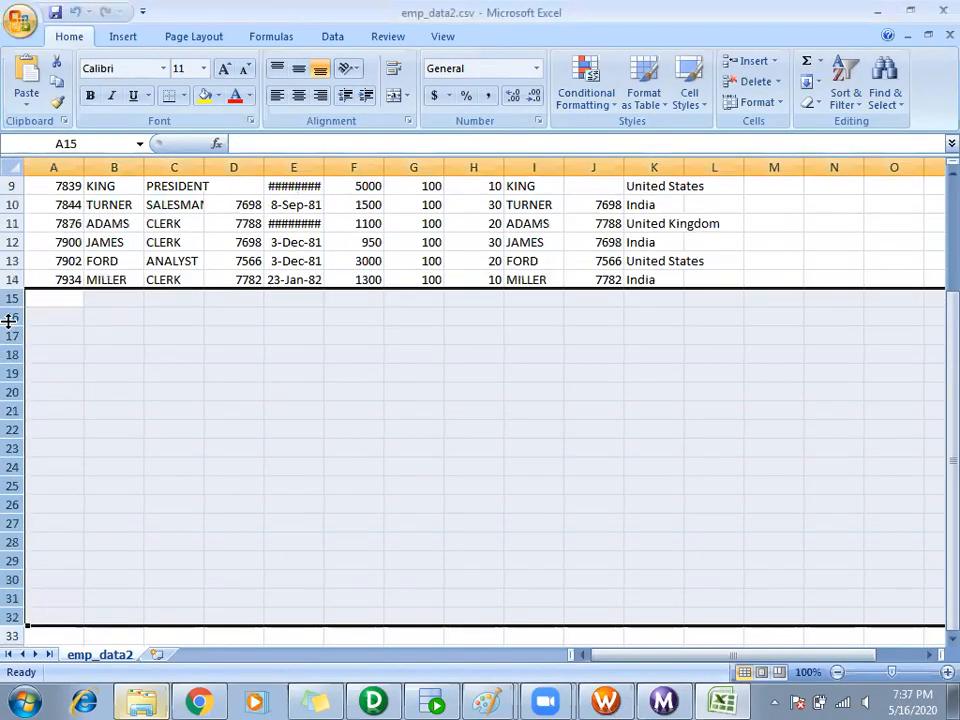
{"action": "right_click", "coordinate": [12, 318]}
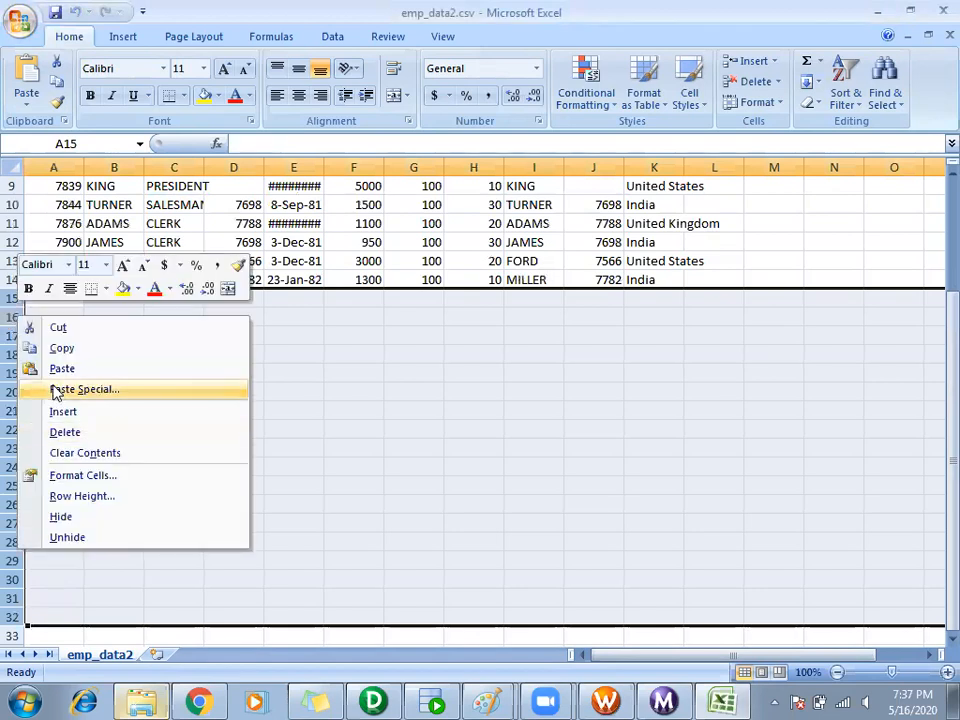
{"action": "left_click", "coordinate": [63, 430]}
Save emp_data2.csv in CSV (Comma delimited) format, replacing the existing file, and close it
{"action": "left_click", "coordinate": [55, 13]}
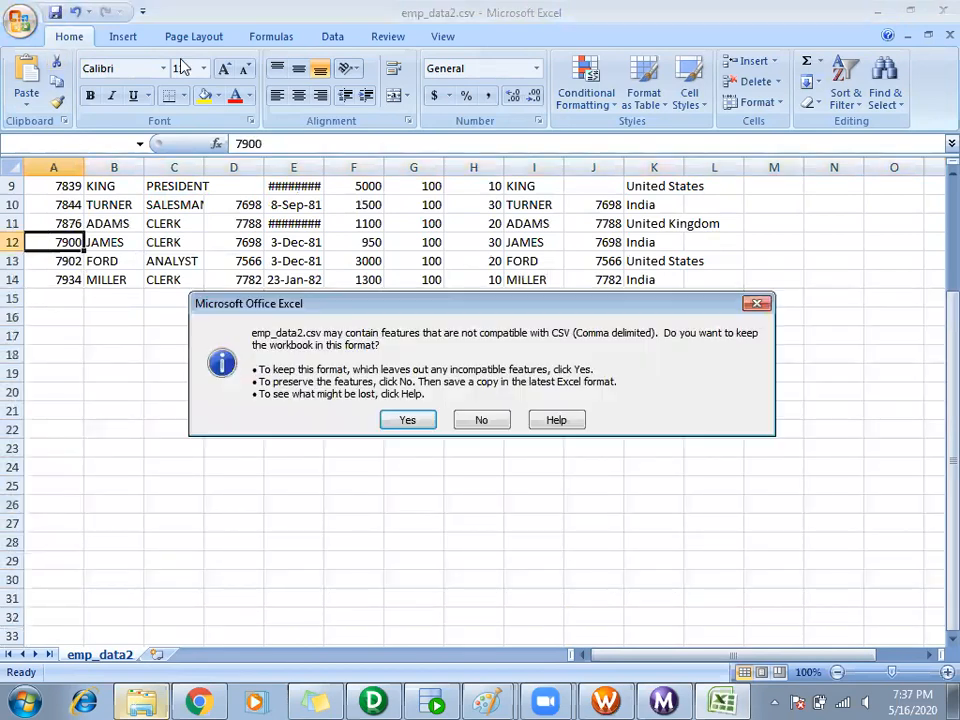
{"action": "left_click", "coordinate": [407, 419]}
{"action": "left_click", "coordinate": [943, 10]}
{"action": "left_click", "coordinate": [400, 399]}
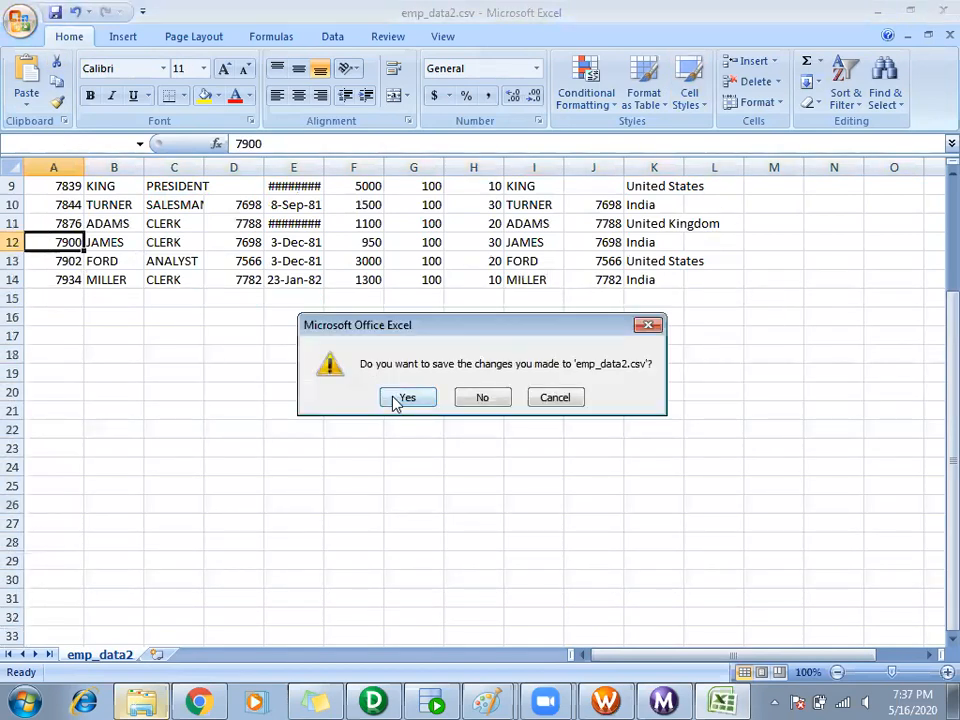
{"action": "left_click", "coordinate": [428, 420]}
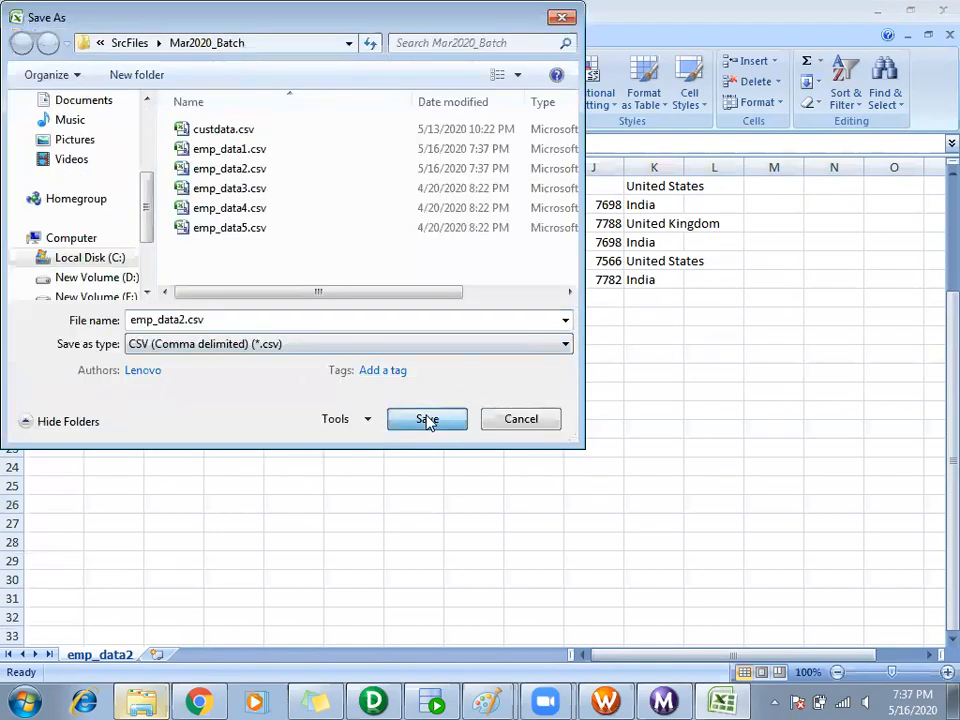
{"action": "left_click", "coordinate": [533, 357]}
{"action": "left_click", "coordinate": [407, 419]}
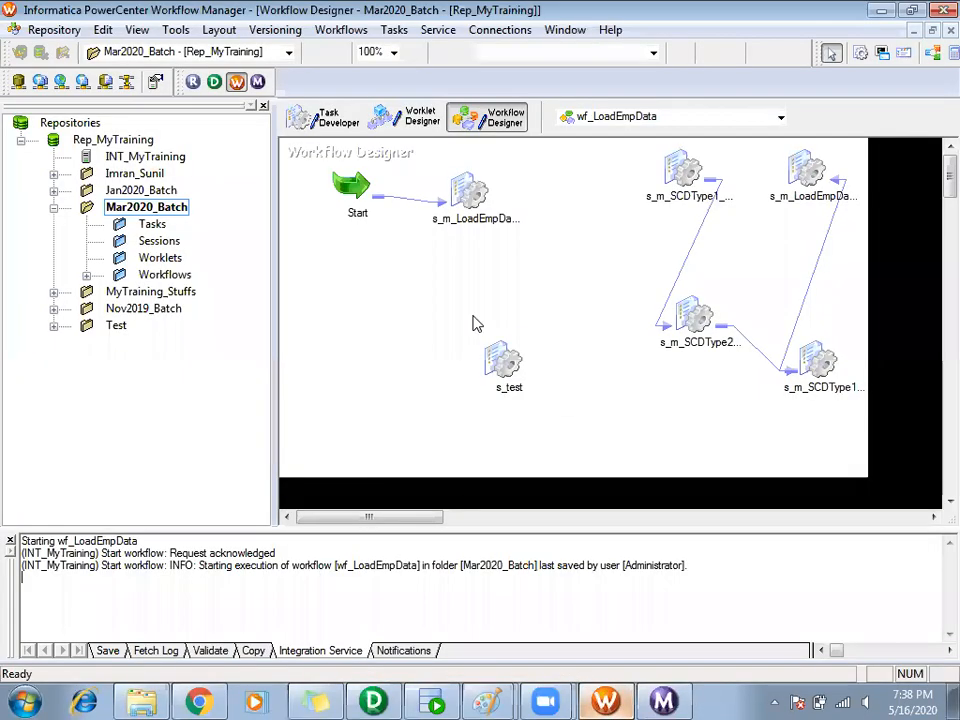
In Workflow Manager, enable the Truncate target table option for MYTARGET_MAR2020 in session s_m_LoadEmpDataFFToTarget and save the workflow
{"action": "right_click", "coordinate": [418, 287]}
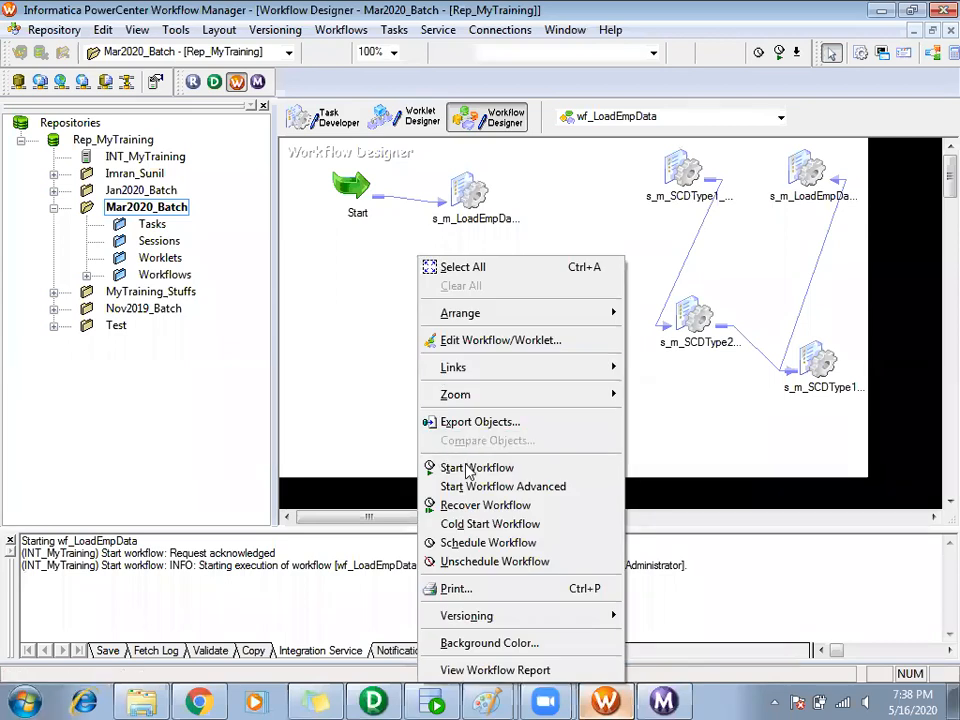
{"action": "left_click", "coordinate": [477, 197]}
{"action": "double_click", "coordinate": [477, 197]}
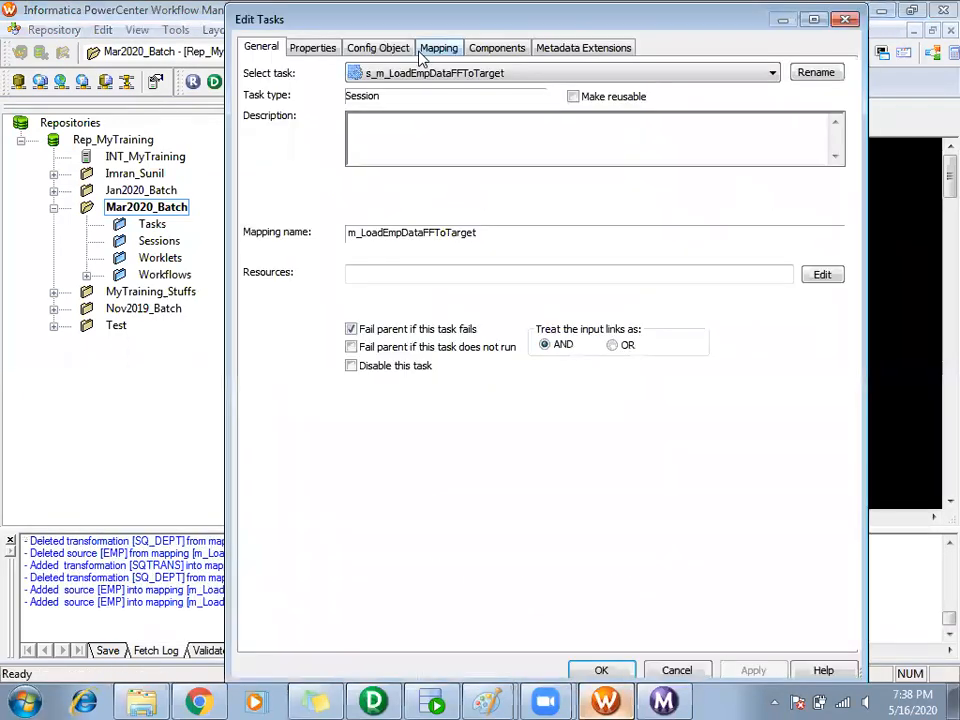
{"action": "left_click", "coordinate": [438, 47]}
{"action": "left_click", "coordinate": [325, 225]}
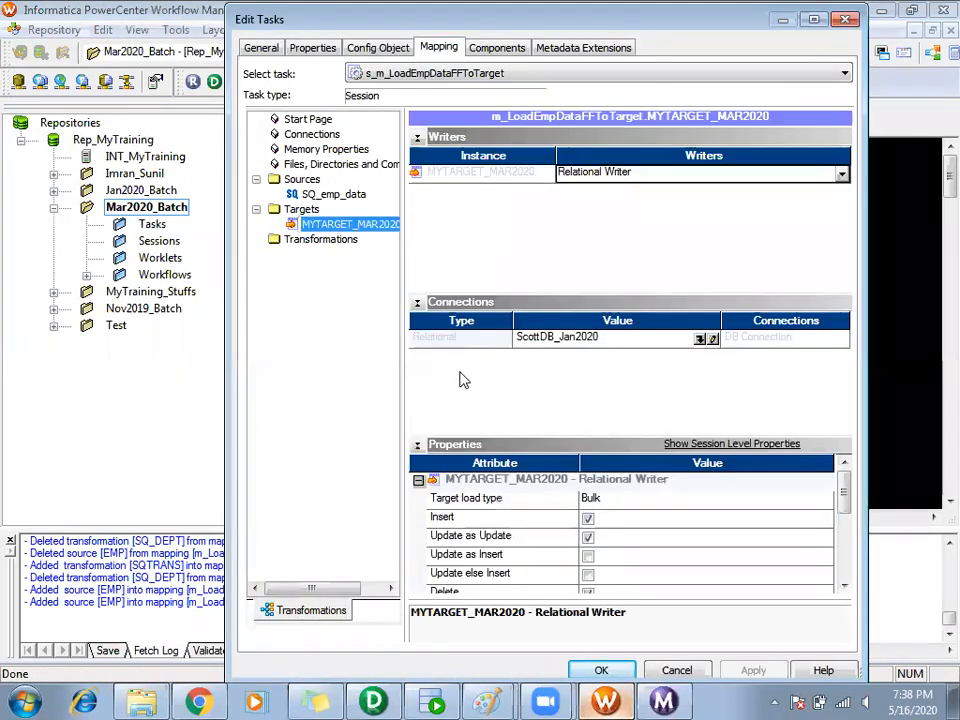
{"action": "left_click", "coordinate": [418, 301]}
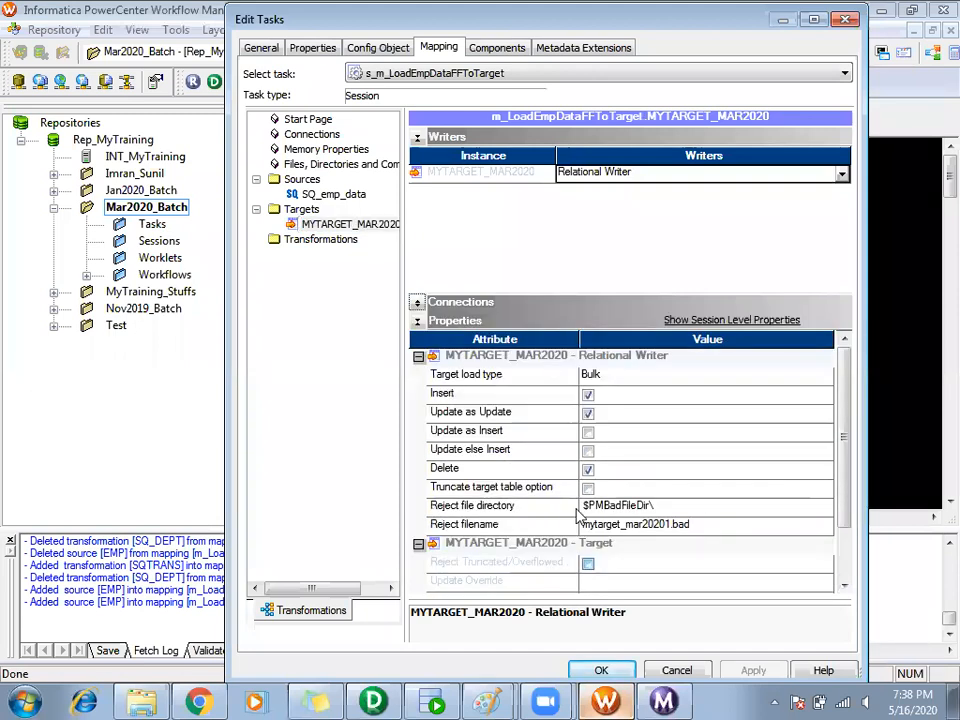
{"action": "left_click", "coordinate": [588, 490]}
{"action": "left_click", "coordinate": [753, 670]}
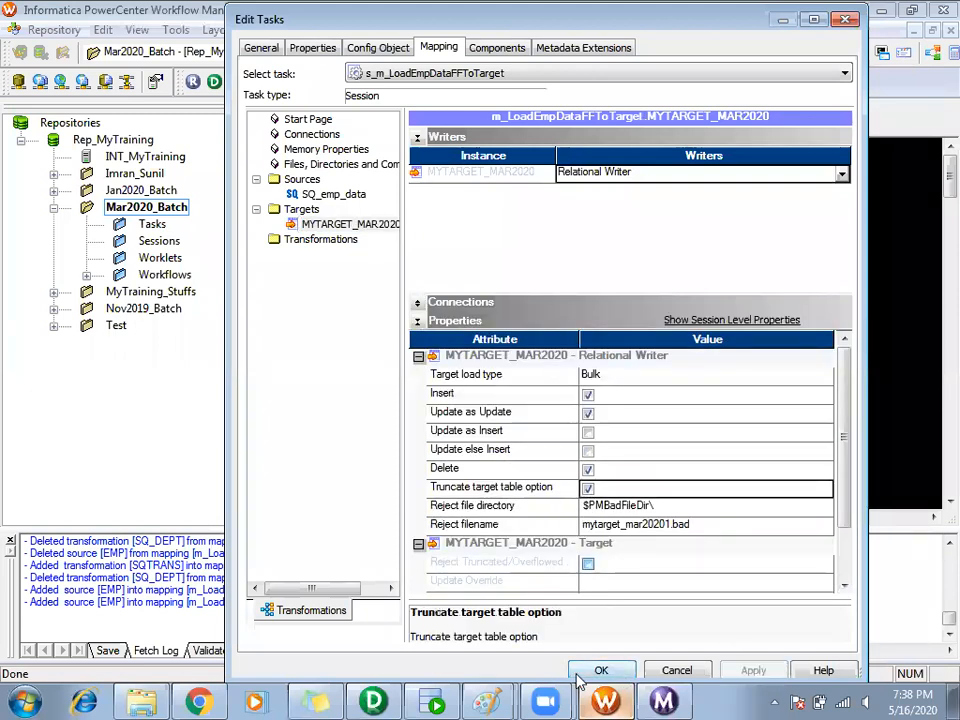
{"action": "left_click", "coordinate": [601, 670]}
{"action": "key", "text": "ctrl+s"}
Start the wf_LoadEmpData workflow
{"action": "right_click", "coordinate": [388, 320]}
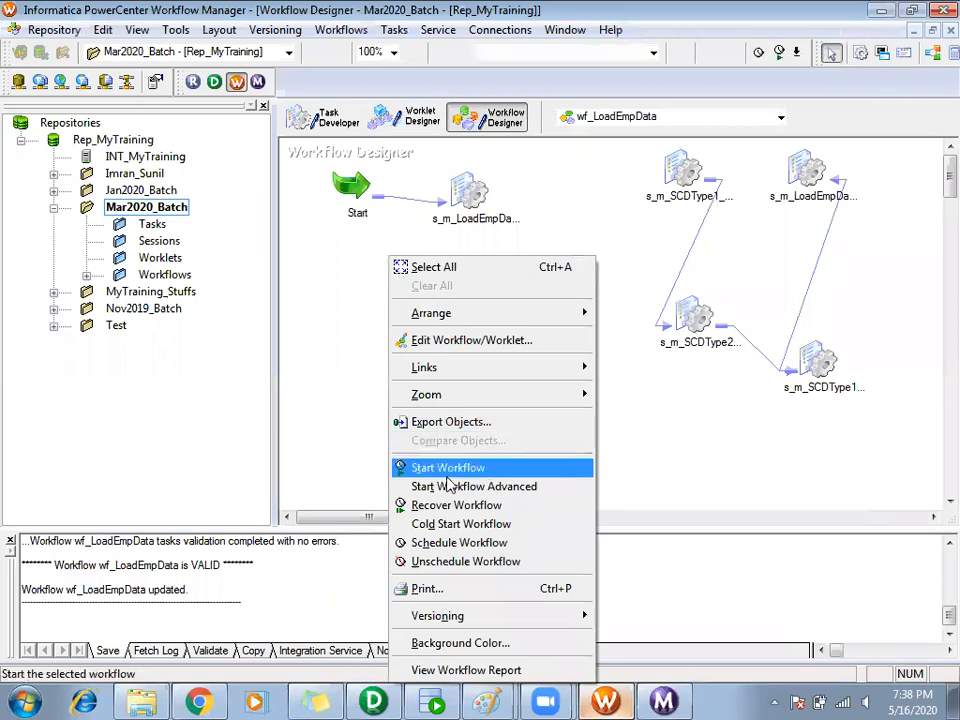
{"action": "left_click", "coordinate": [450, 486]}
{"action": "left_click", "coordinate": [665, 267]}
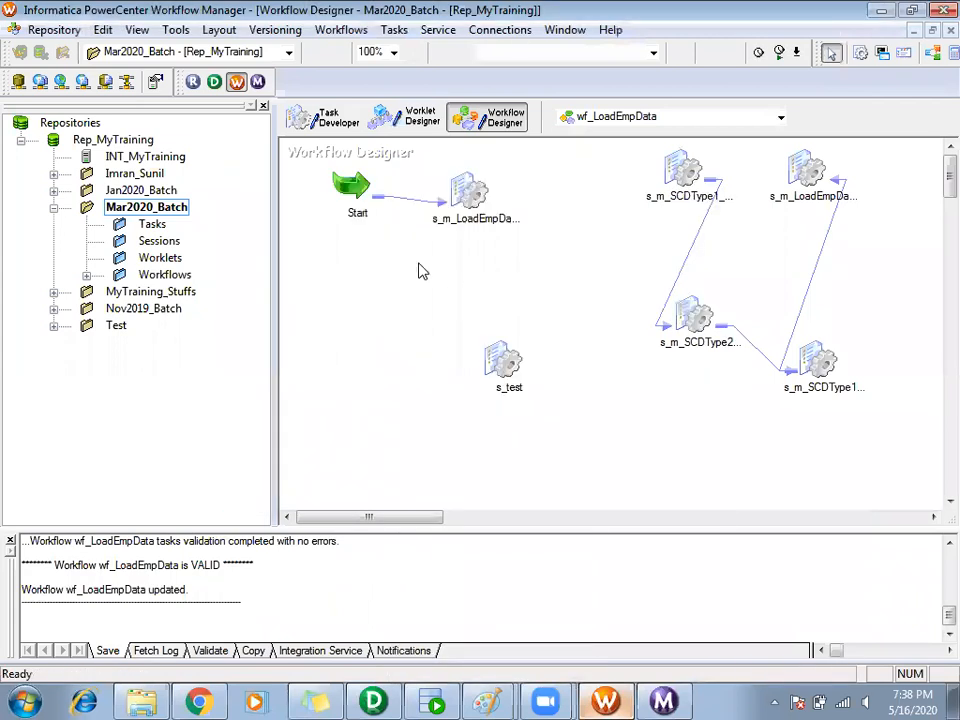
{"action": "right_click", "coordinate": [422, 262]}
{"action": "left_click", "coordinate": [470, 468]}
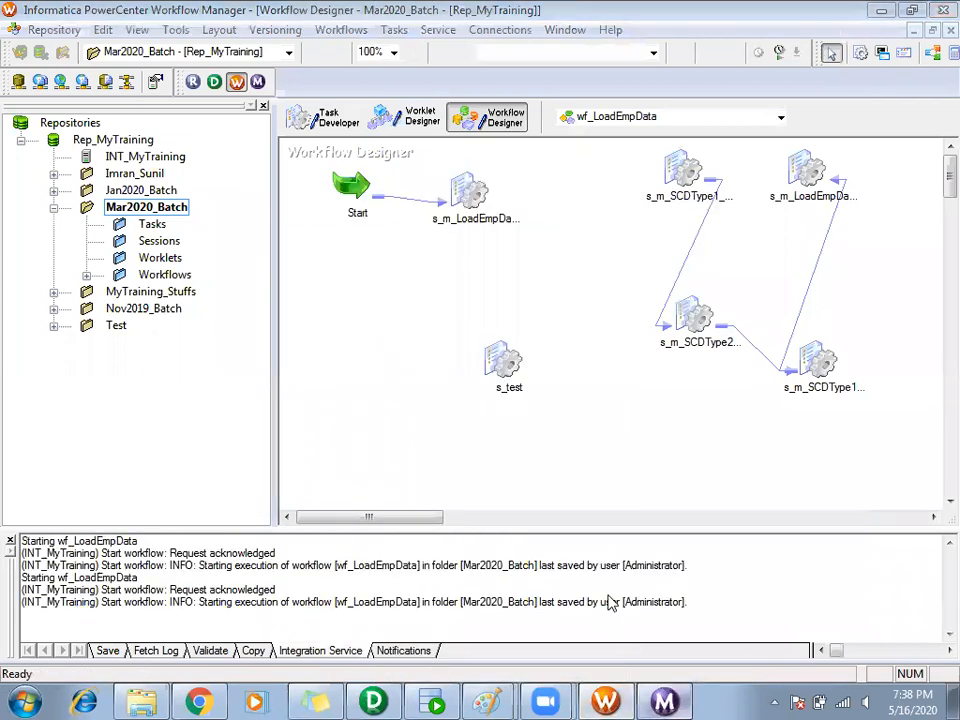
Examine the source and target row statistics of the latest s_m_LoadEmpDataFFToTarget run in Workflow Monitor
{"action": "left_click", "coordinate": [226, 133]}
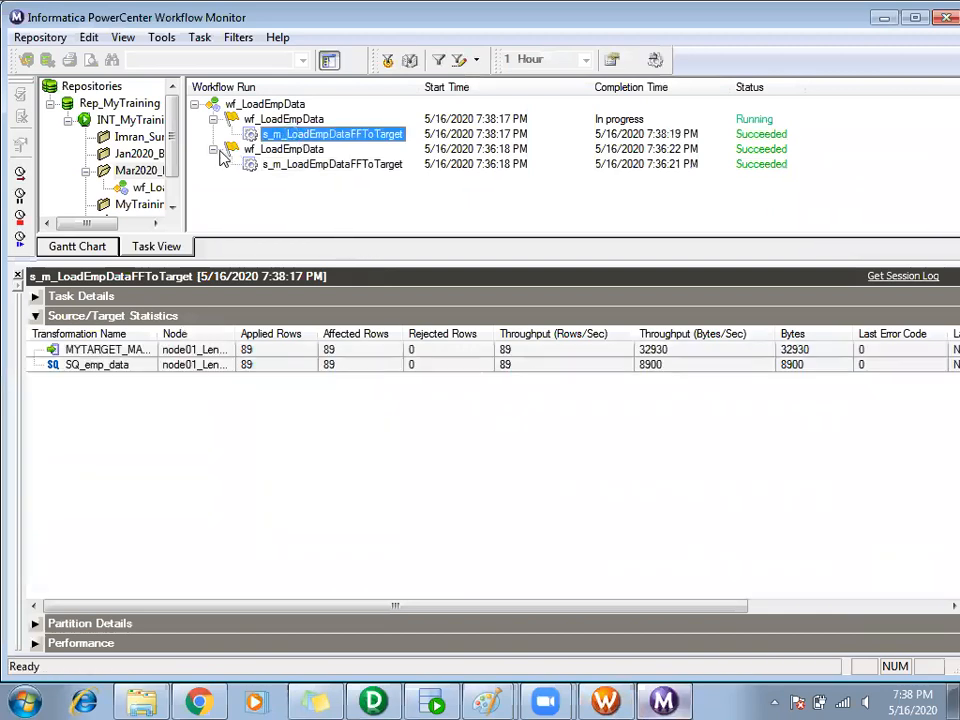
{"action": "left_click", "coordinate": [212, 150]}
{"action": "left_click", "coordinate": [248, 355]}
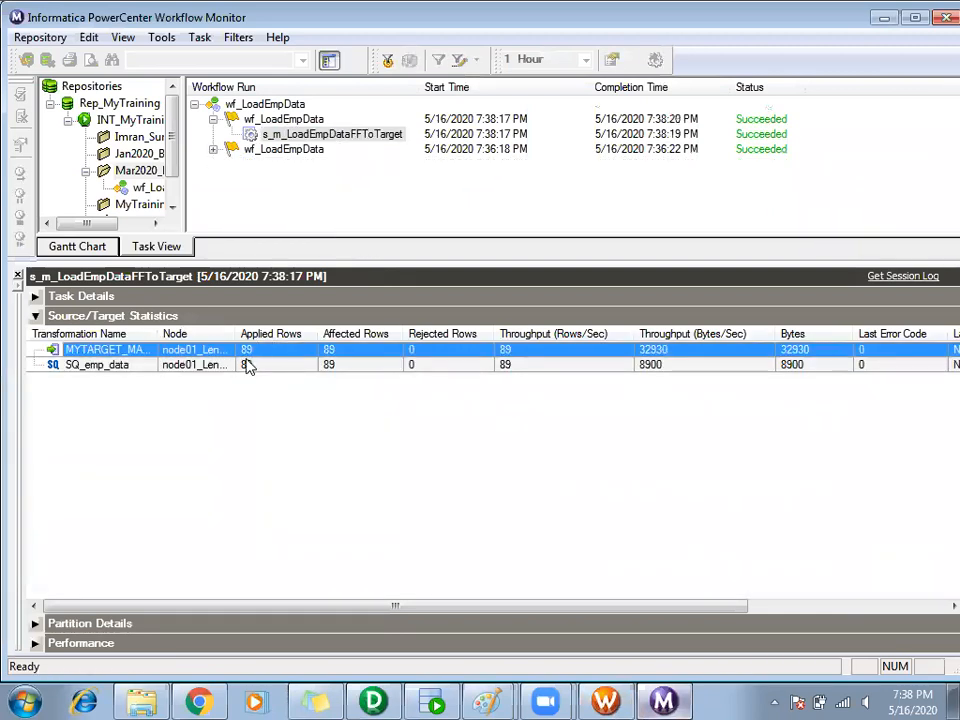
Switch to the IndirectFileLoad.png notes in Paint and underline the instructions on adding source filenames and selecting the Source
{"action": "left_click", "coordinate": [248, 365]}
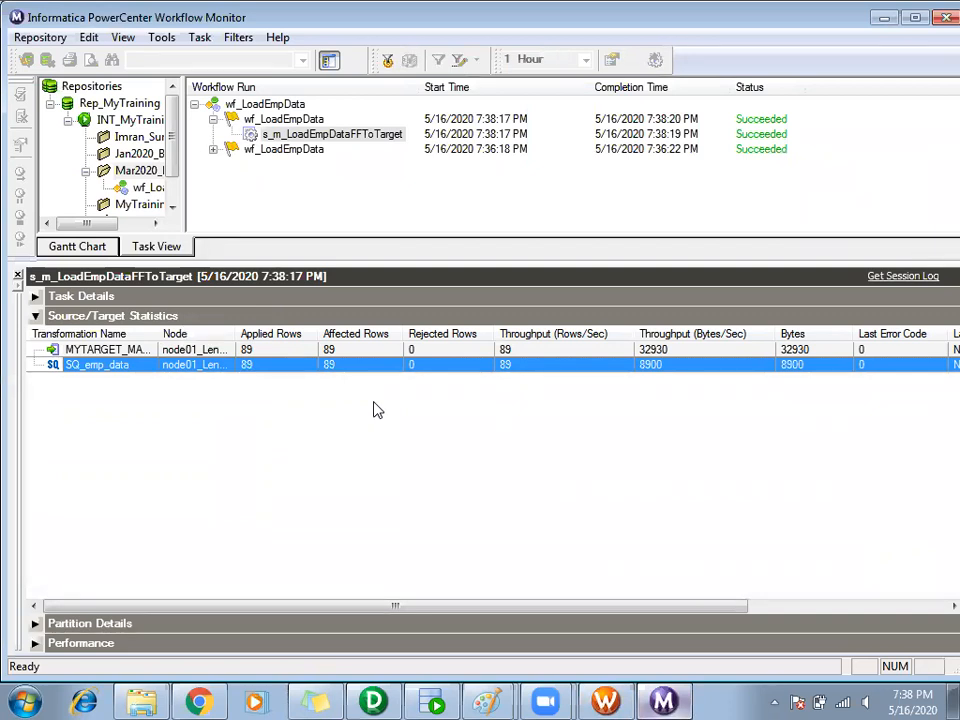
{"action": "left_click", "coordinate": [486, 703]}
{"action": "left_click", "coordinate": [470, 628]}
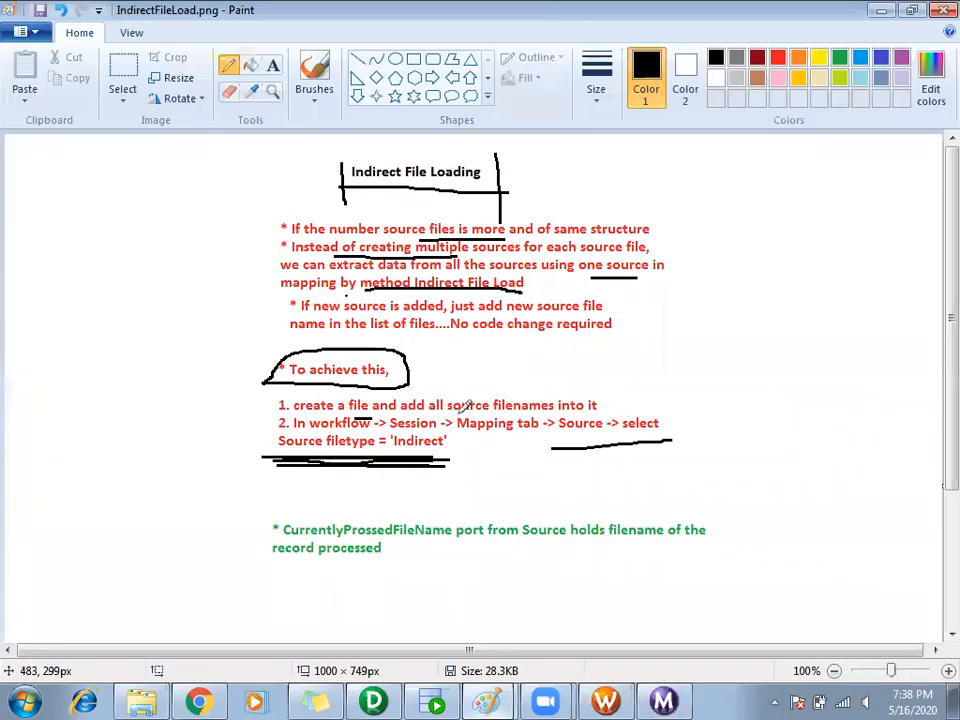
{"action": "mouse_move", "coordinate": [596, 414]}
{"action": "left_mouse_down"}
{"action": "mouse_move", "coordinate": [559, 414]}
{"action": "mouse_move", "coordinate": [570, 441]}
{"action": "mouse_move", "coordinate": [611, 441]}
{"action": "left_mouse_up"}
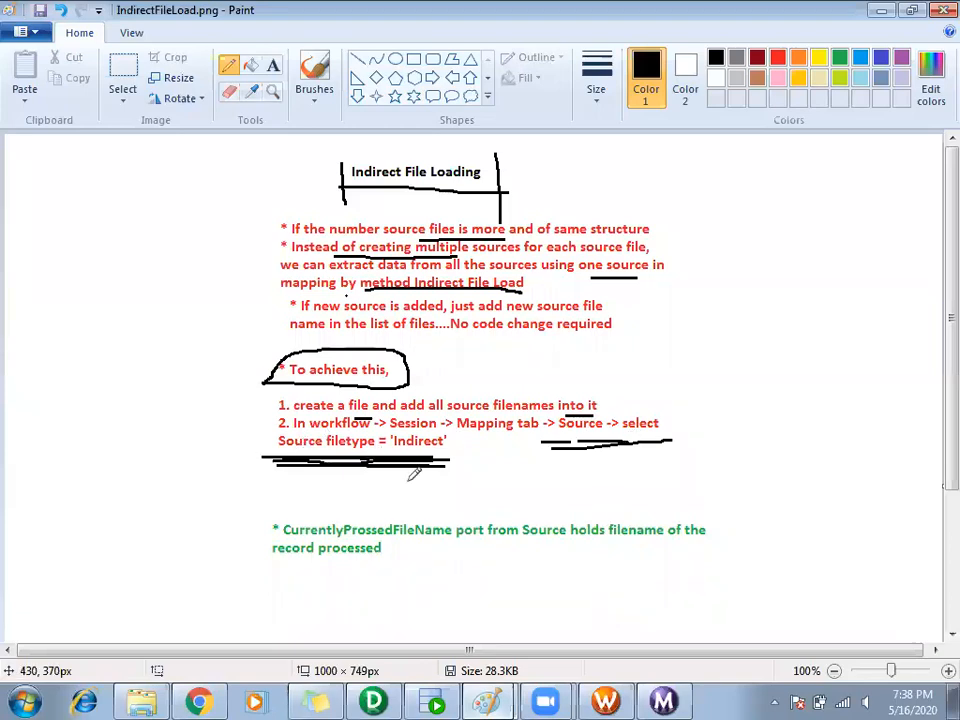
Switch to SQL Developer and examine the all-null rows in the mytarget_mar2020 query result
{"action": "left_click", "coordinate": [374, 703]}
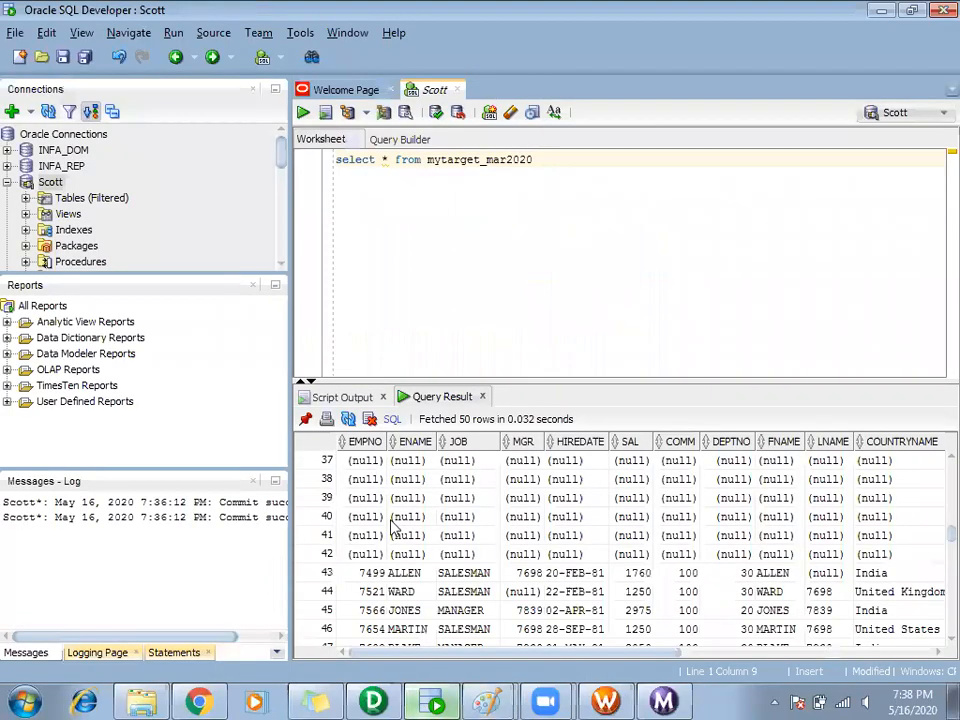
{"action": "left_click_drag", "start_coordinate": [418, 652], "coordinate": [354, 648]}
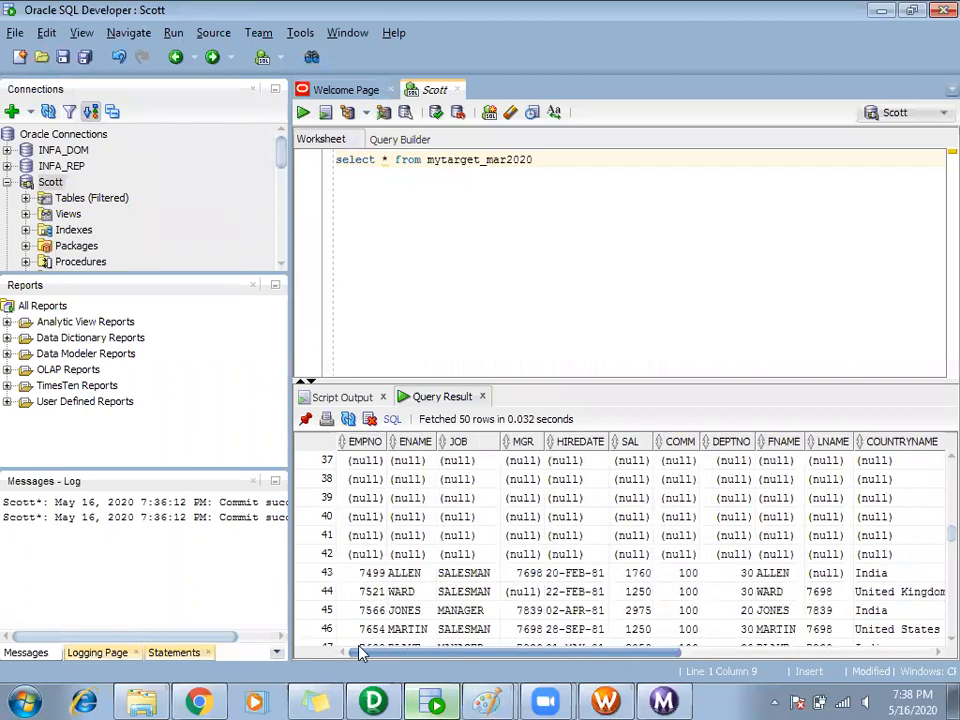
{"action": "left_click_drag", "start_coordinate": [378, 468], "coordinate": [522, 553]}
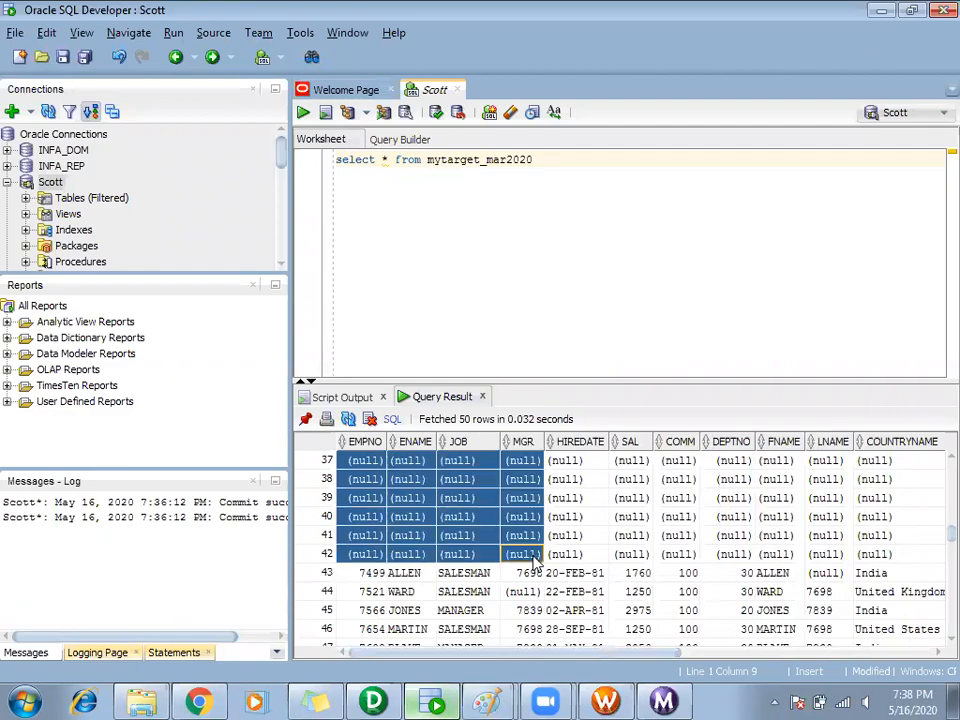
In the Mar2020_Batch folder in Windows Explorer, delete emp_data3.csv, emp_data4.csv and emp_data5.csv to the Recycle Bin
{"action": "left_click", "coordinate": [141, 702]}
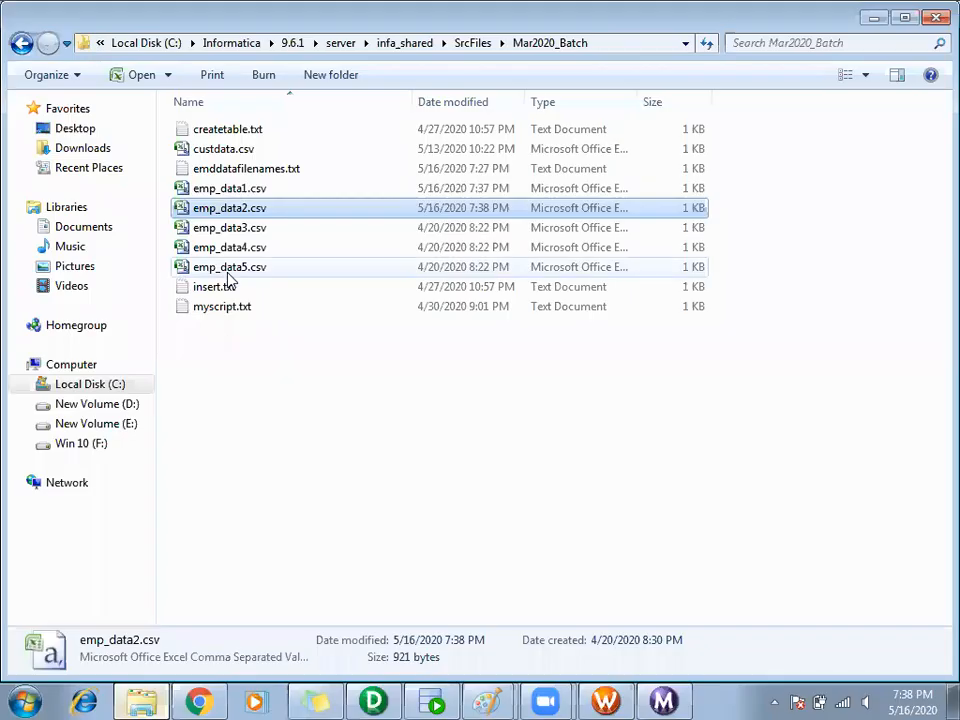
{"action": "left_click", "coordinate": [230, 228]}
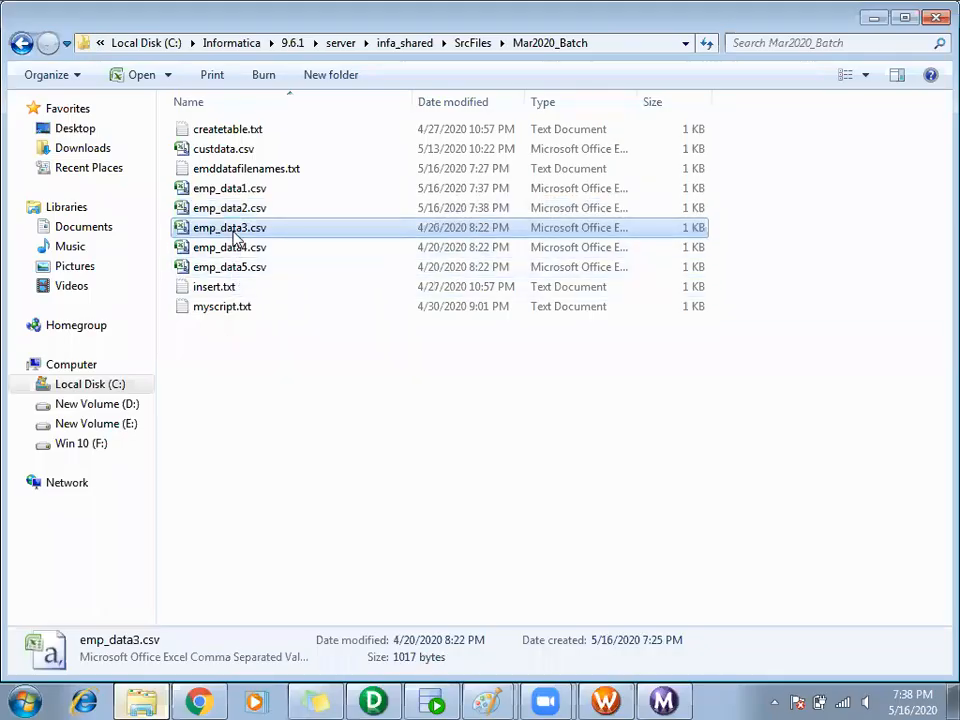
{"action": "left_click", "coordinate": [230, 267], "text": "shift"}
{"action": "key", "text": "Delete"}
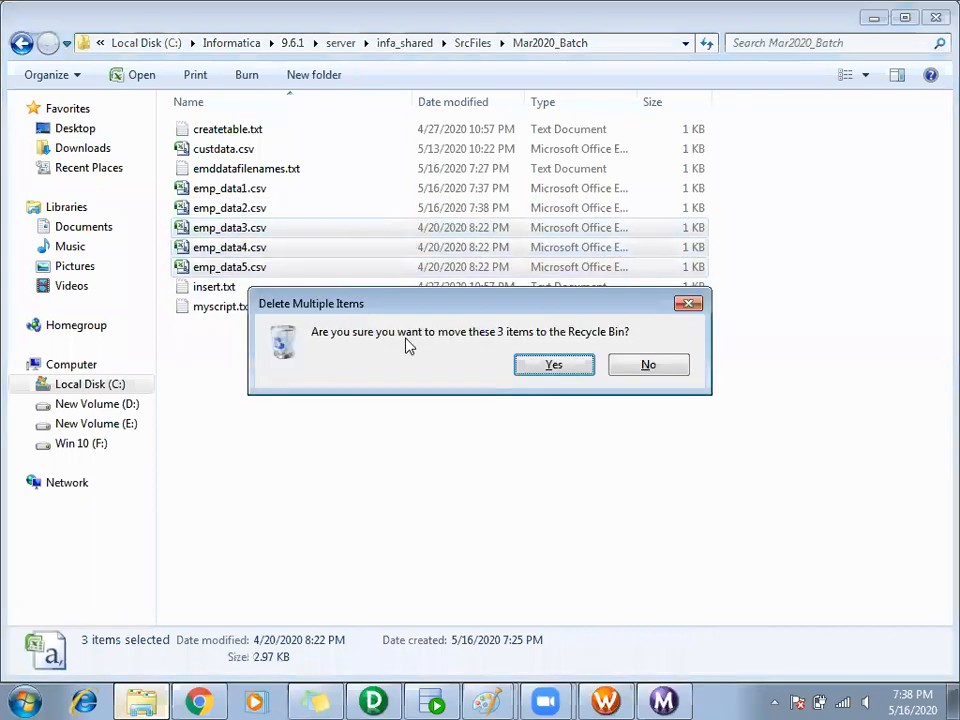
{"action": "left_click", "coordinate": [530, 364]}
Make three copies of emp_data2.csv in the Mar2020_Batch folder
{"action": "left_click", "coordinate": [262, 188]}
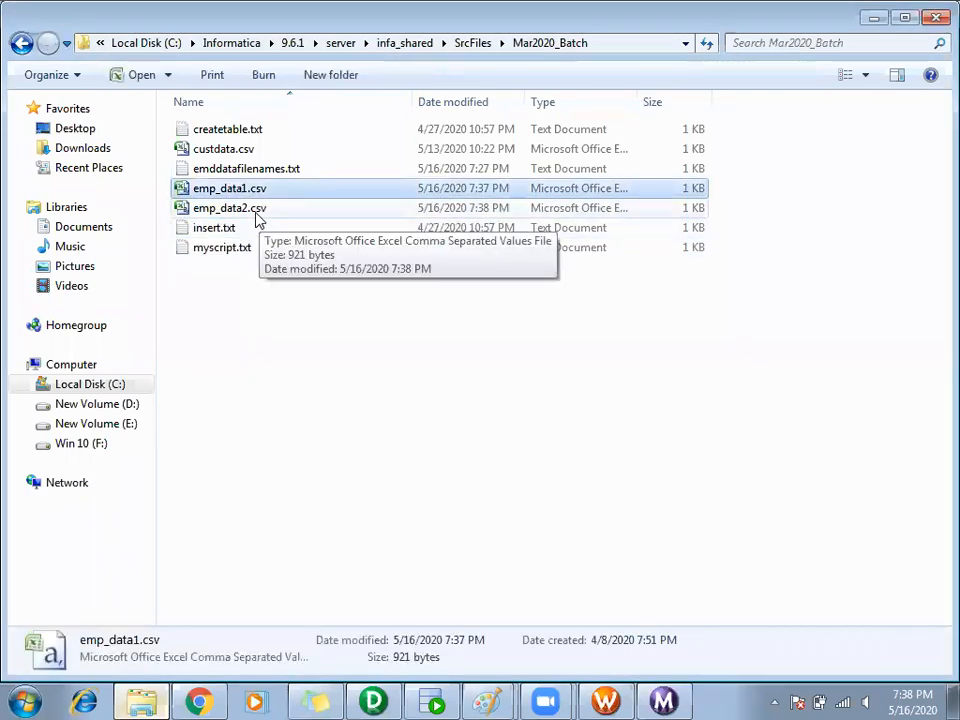
{"action": "left_click", "coordinate": [262, 209]}
{"action": "key", "text": "ctrl+c"}
{"action": "key", "text": "ctrl+v"}
{"action": "key", "text": "ctrl+v"}
{"action": "key", "text": "ctrl+v"}
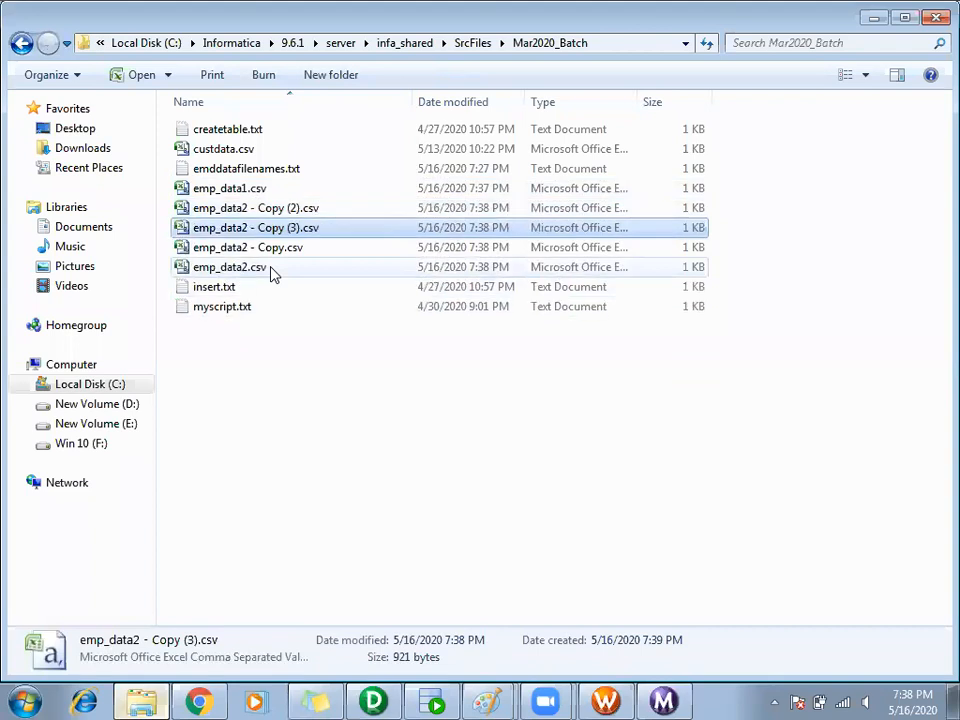
Rename "emp_data2 - Copy.csv" as emp_data3.csv
{"action": "left_click", "coordinate": [248, 253]}
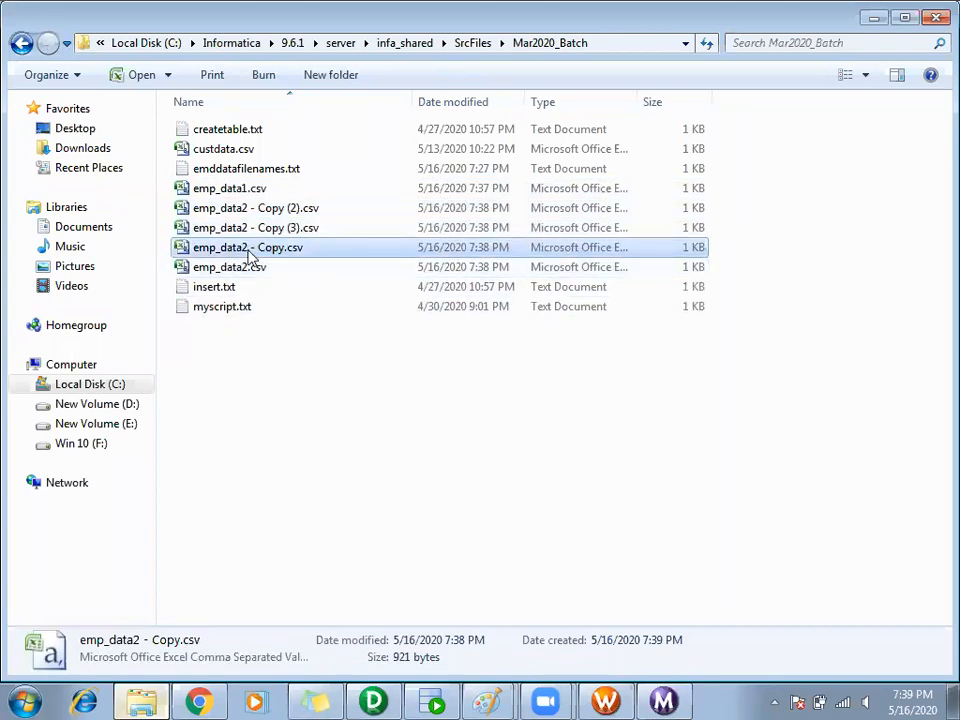
{"action": "left_click", "coordinate": [248, 253]}
{"action": "left_click", "coordinate": [249, 247]}
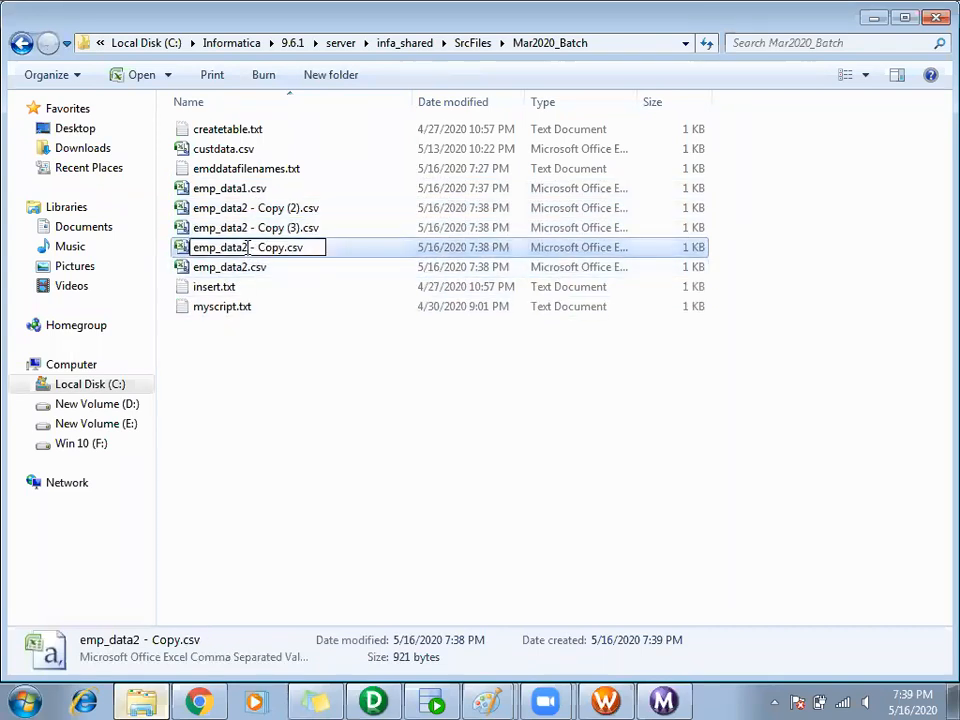
{"action": "left_click", "coordinate": [287, 247], "text": "shift"}
{"action": "key", "text": "BackSpace"}
{"action": "key", "text": "BackSpace"}
{"action": "type", "text": "3"}
{"action": "key", "text": "Return"}
Rename "emp_data2 - Copy (3).csv" as emp_data4.csv
{"action": "left_click", "coordinate": [242, 230]}
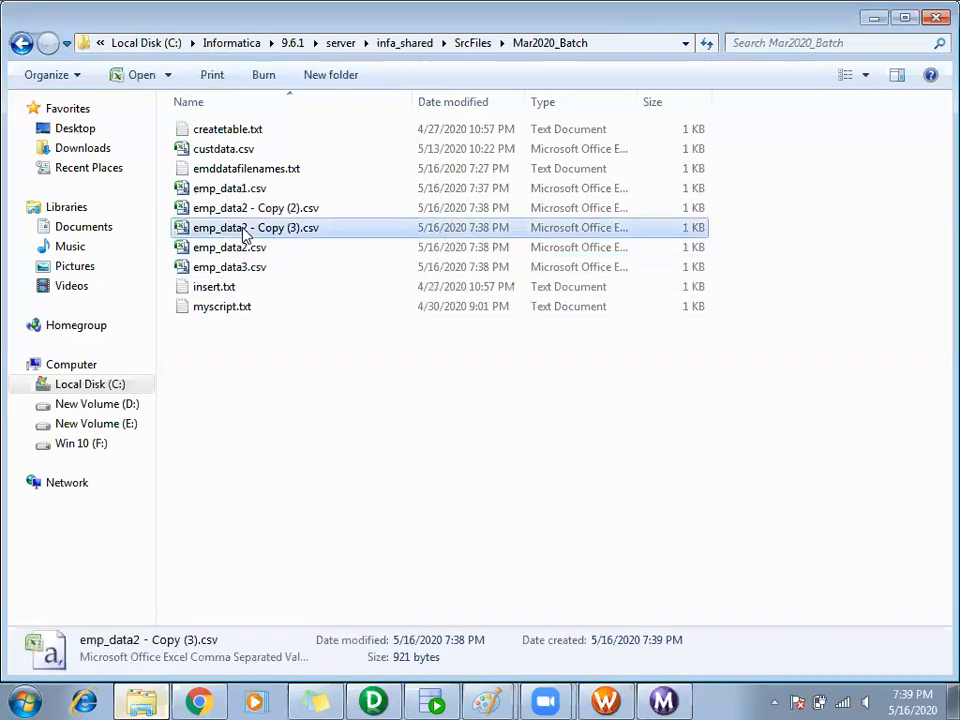
{"action": "left_click", "coordinate": [242, 232]}
{"action": "left_click", "coordinate": [242, 228]}
{"action": "left_click", "coordinate": [305, 228], "text": "shift"}
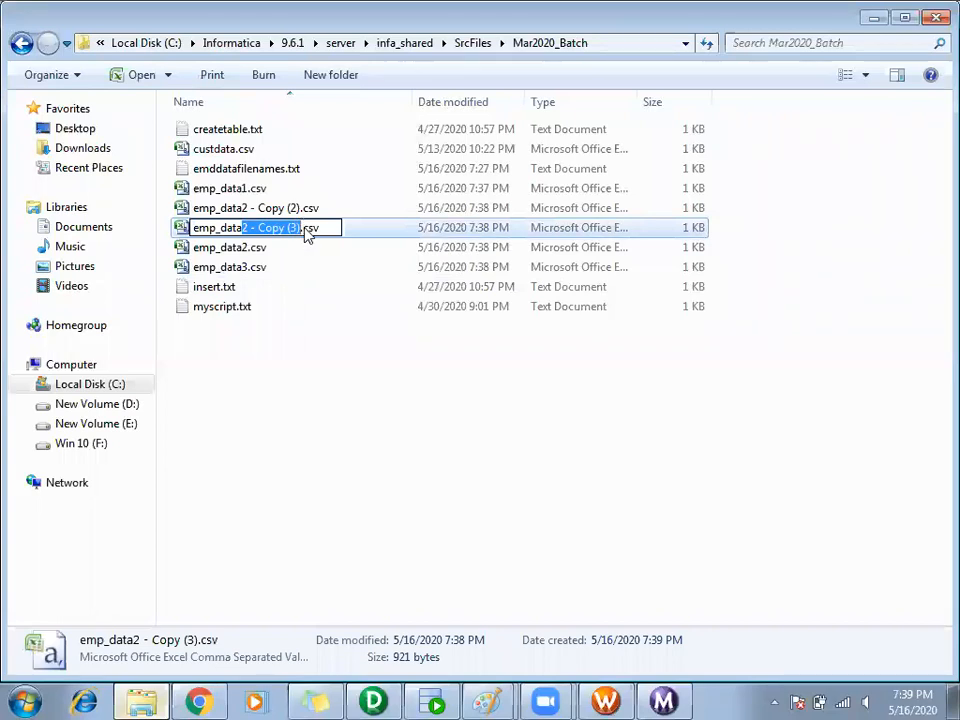
{"action": "type", "text": "4"}
{"action": "left_click", "coordinate": [289, 354]}
Rename "emp_data2 - Copy (2).csv" as emp_data5.csv
{"action": "left_click", "coordinate": [244, 210]}
{"action": "left_click", "coordinate": [244, 210]}
{"action": "left_click", "coordinate": [242, 208]}
{"action": "left_click", "coordinate": [292, 208], "text": "shift"}
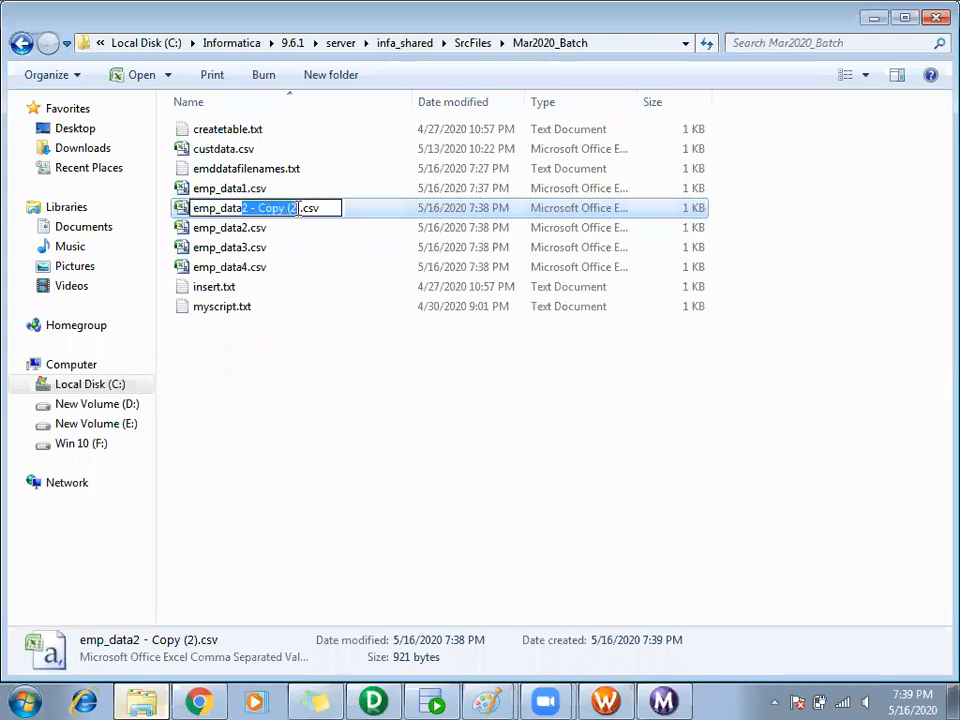
{"action": "type", "text": "5"}
{"action": "left_click", "coordinate": [332, 463]}
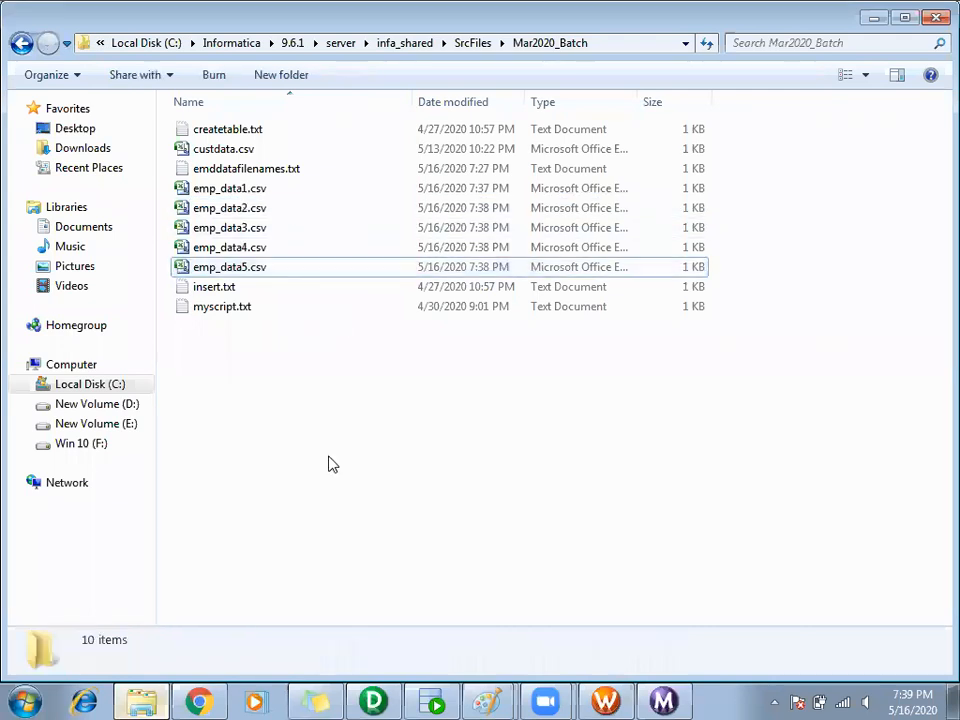
Start the wf_LoadEmpData workflow in Workflow Manager and check the new run's source and target row statistics in Workflow Monitor
{"action": "left_click", "coordinate": [608, 698]}
{"action": "right_click", "coordinate": [370, 257]}
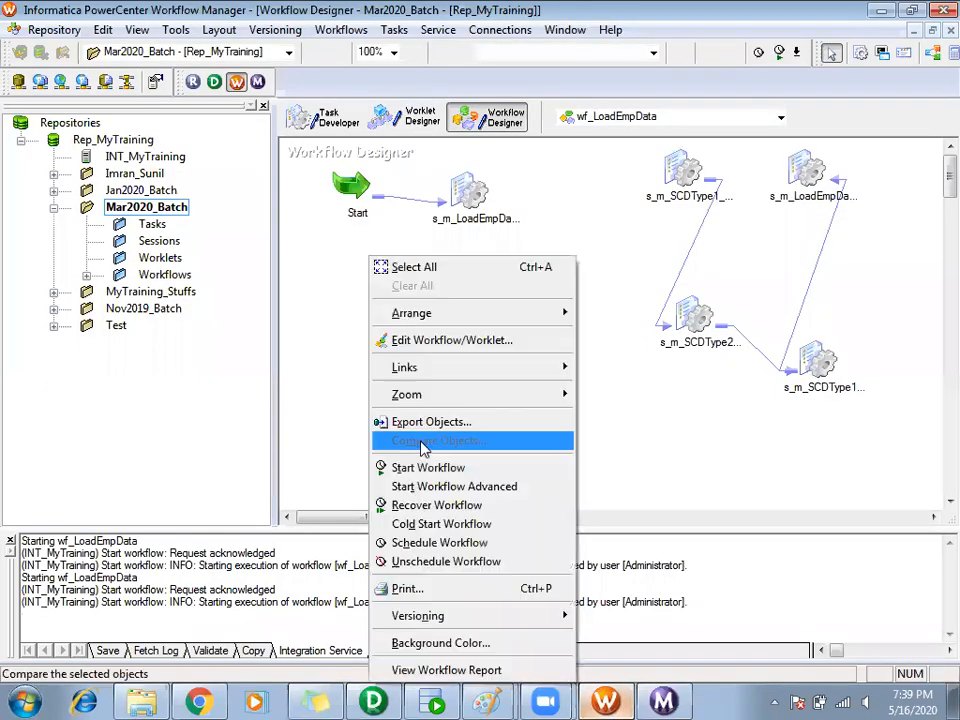
{"action": "left_click", "coordinate": [426, 467]}
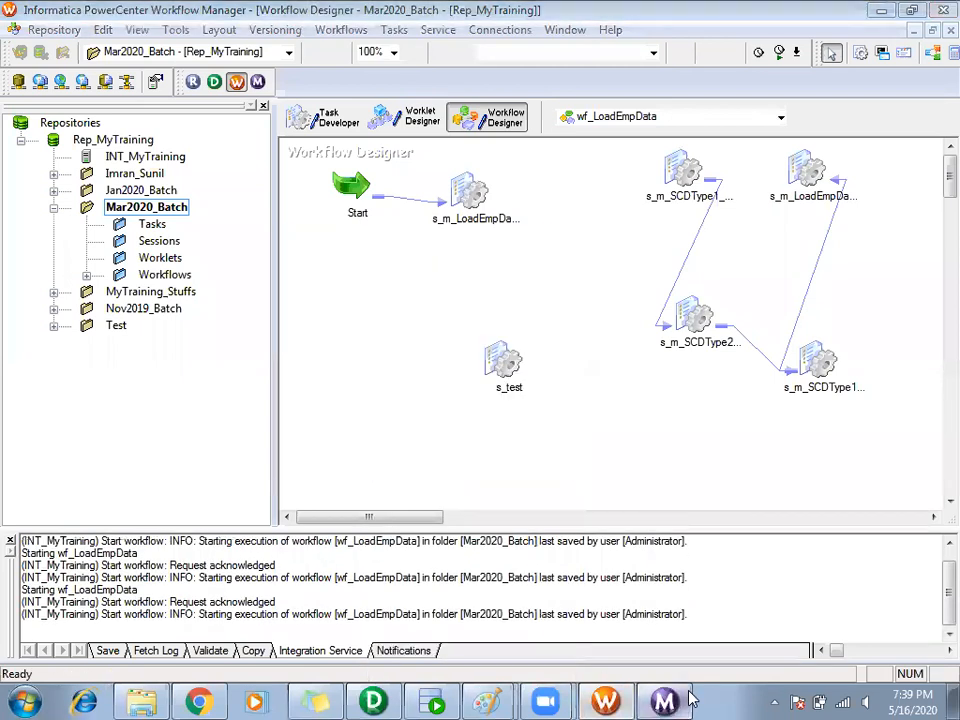
{"action": "left_click", "coordinate": [668, 700]}
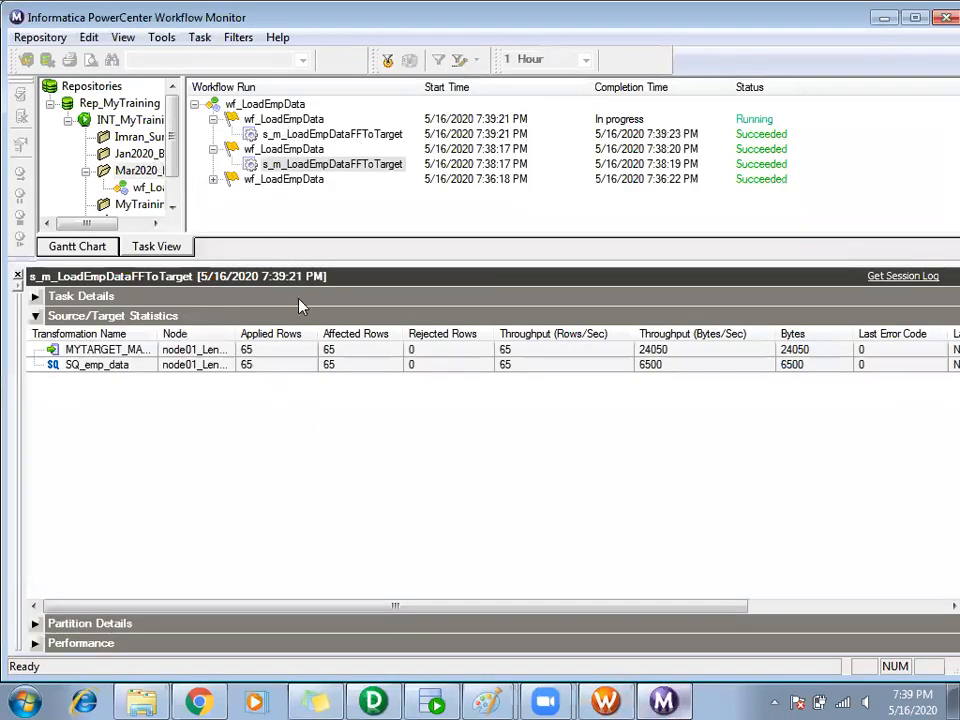
{"action": "left_click", "coordinate": [242, 364]}
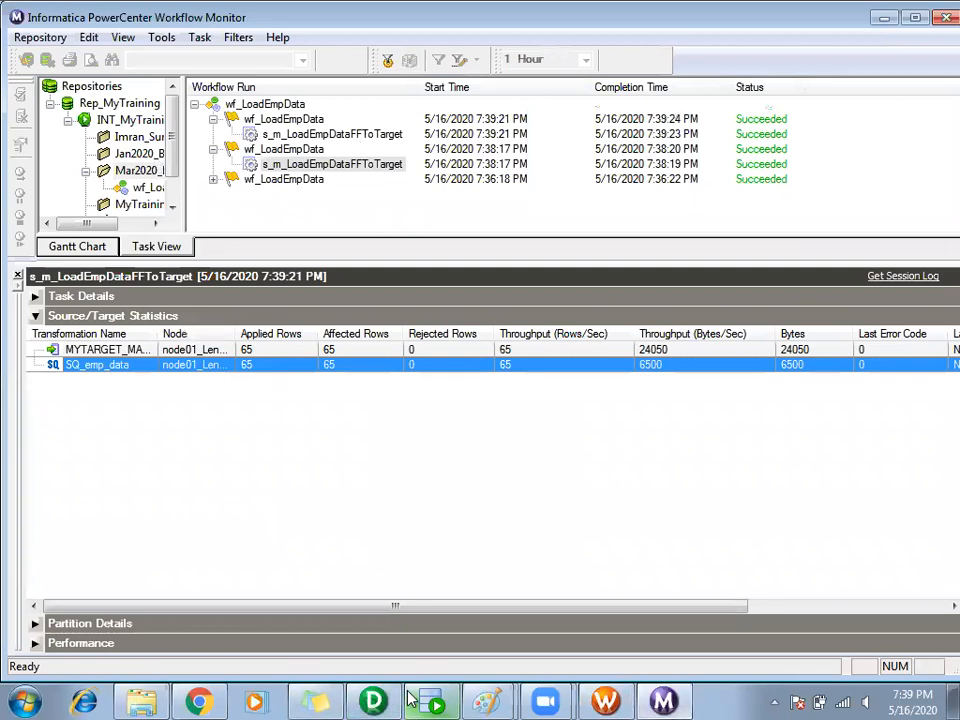
In SQL Developer, rerun the select query on mytarget_mar2020 and fetch its results through to the last row
{"action": "left_click", "coordinate": [410, 698]}
{"action": "left_click", "coordinate": [306, 113]}
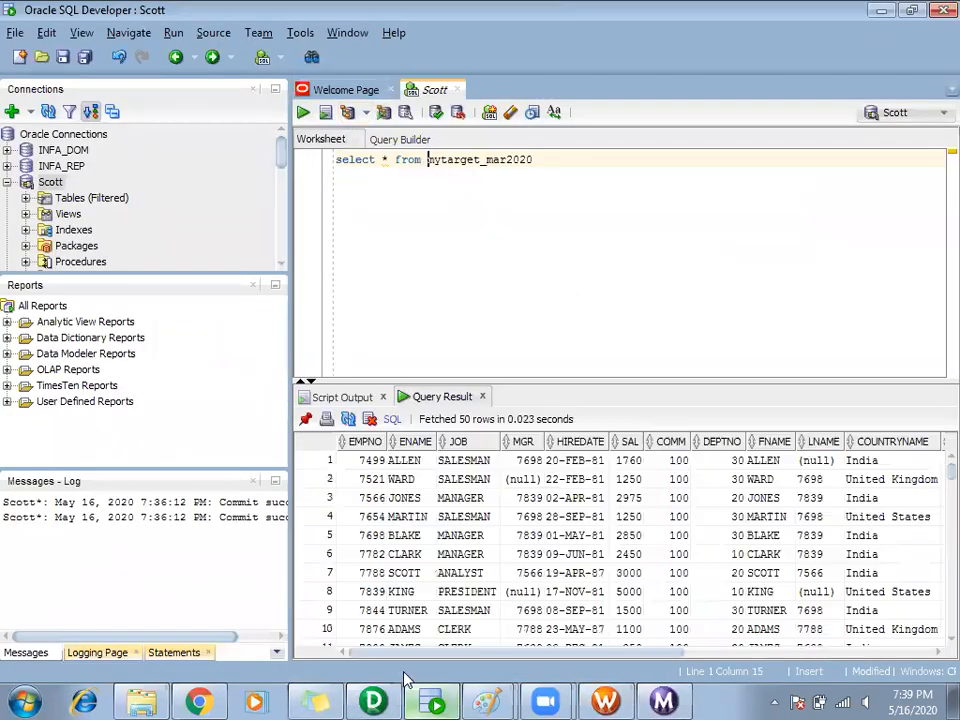
{"action": "left_click", "coordinate": [362, 516]}
{"action": "scroll", "coordinate": [380, 530], "scroll_direction": "down", "scroll_amount": 18}
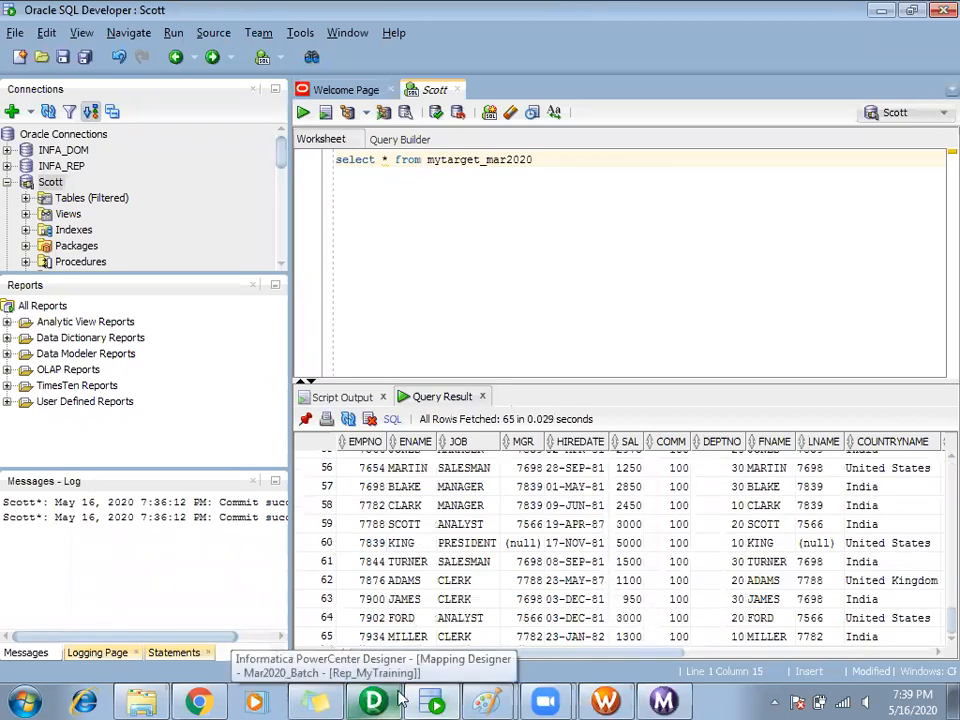
Review the m_LoadEmpDataFFToTarget mapping in PowerCenter Designer and the emp_data CSV source files in the Mar2020_Batch folder
{"action": "left_click", "coordinate": [399, 699]}
{"action": "left_click_drag", "start_coordinate": [392, 176], "coordinate": [546, 386]}
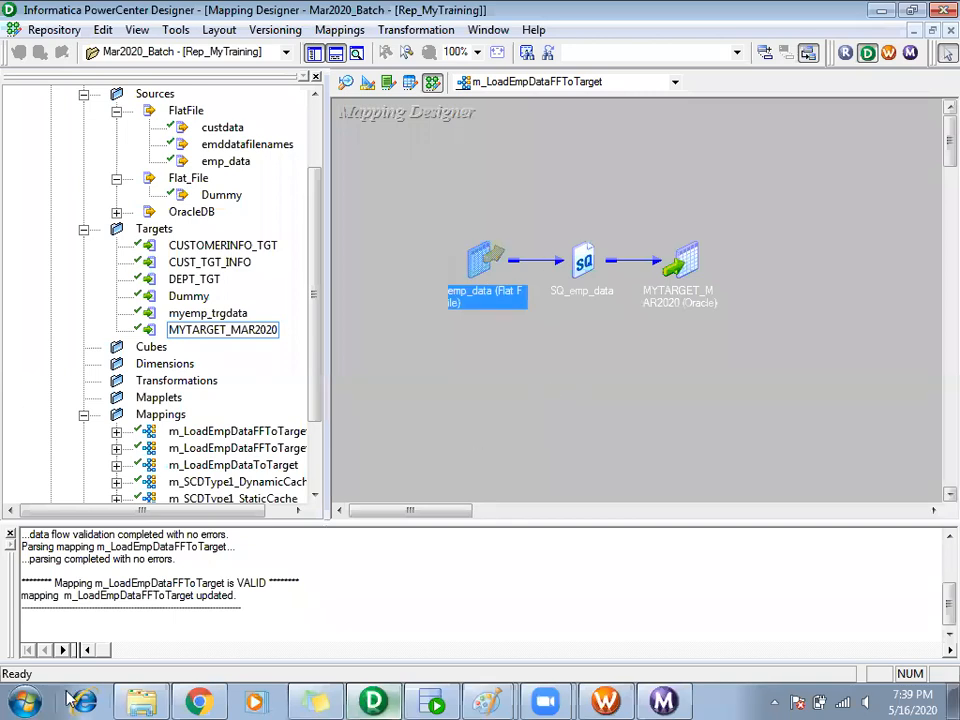
{"action": "left_click", "coordinate": [141, 700]}
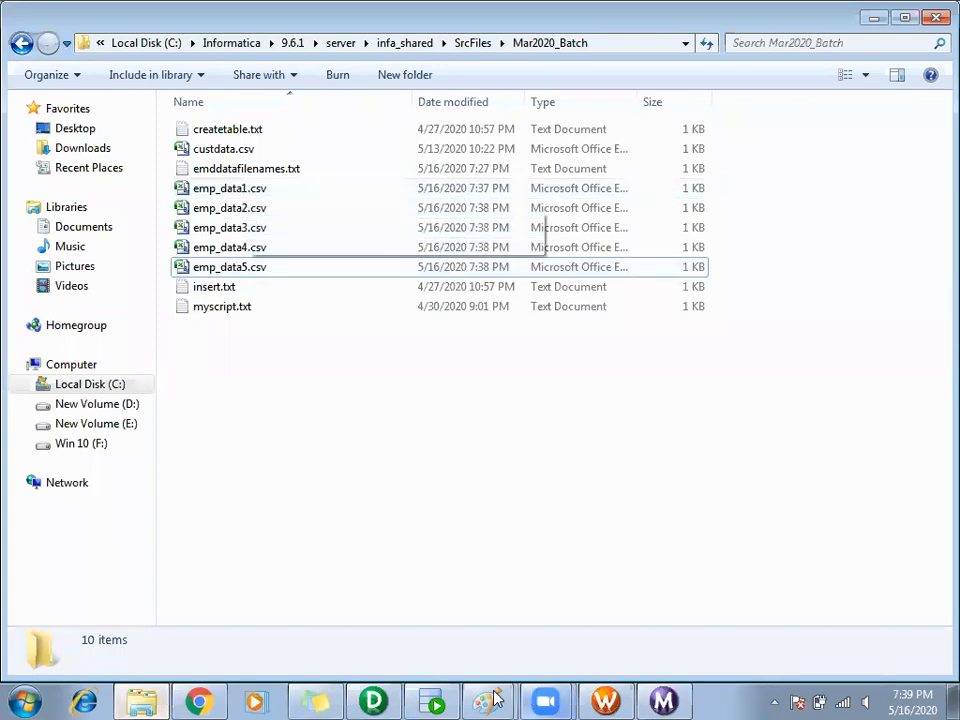
{"action": "left_click", "coordinate": [250, 190]}
{"action": "left_click", "coordinate": [257, 269]}
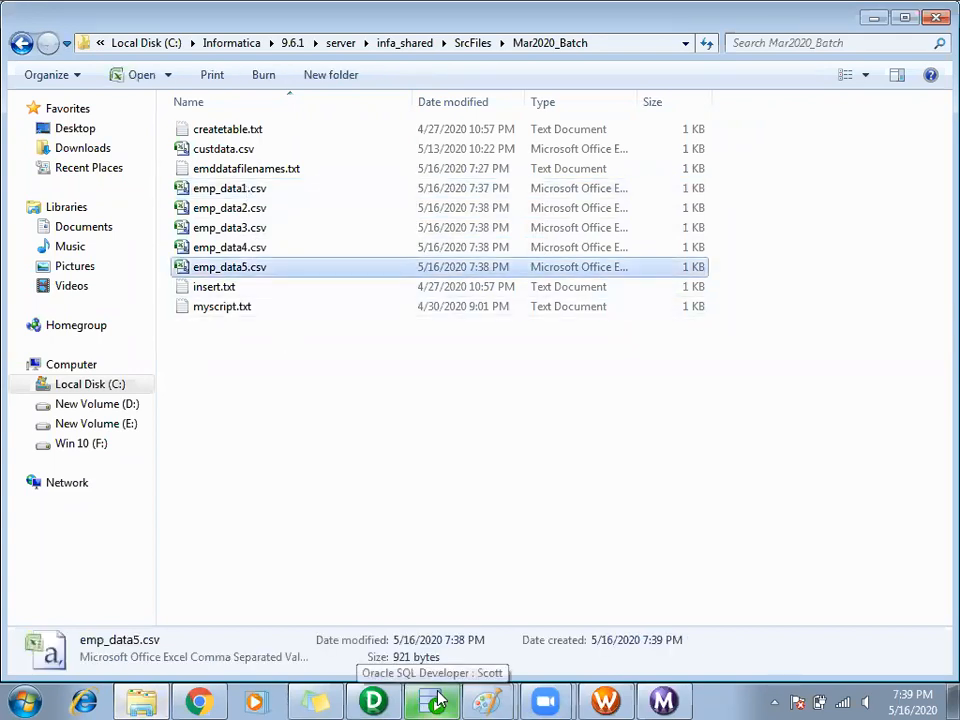
In SQL Developer, enlarge the query result area and examine the loaded mytarget_mar2020 rows and columns from end to start
{"action": "left_click", "coordinate": [431, 699]}
{"action": "left_click", "coordinate": [453, 507]}
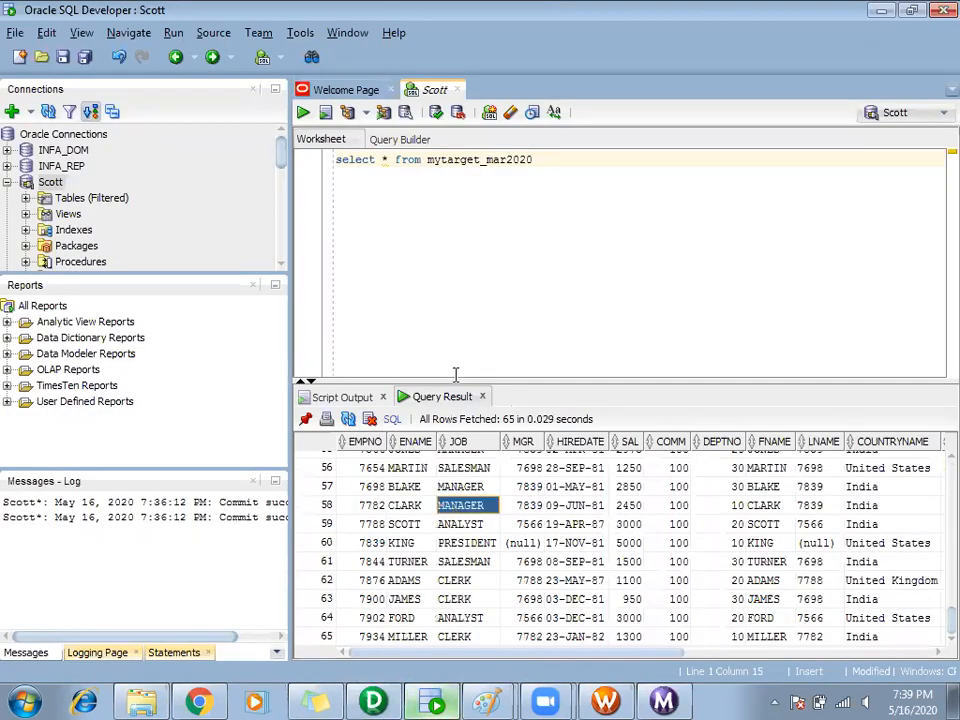
{"action": "left_click_drag", "start_coordinate": [452, 377], "coordinate": [450, 268]}
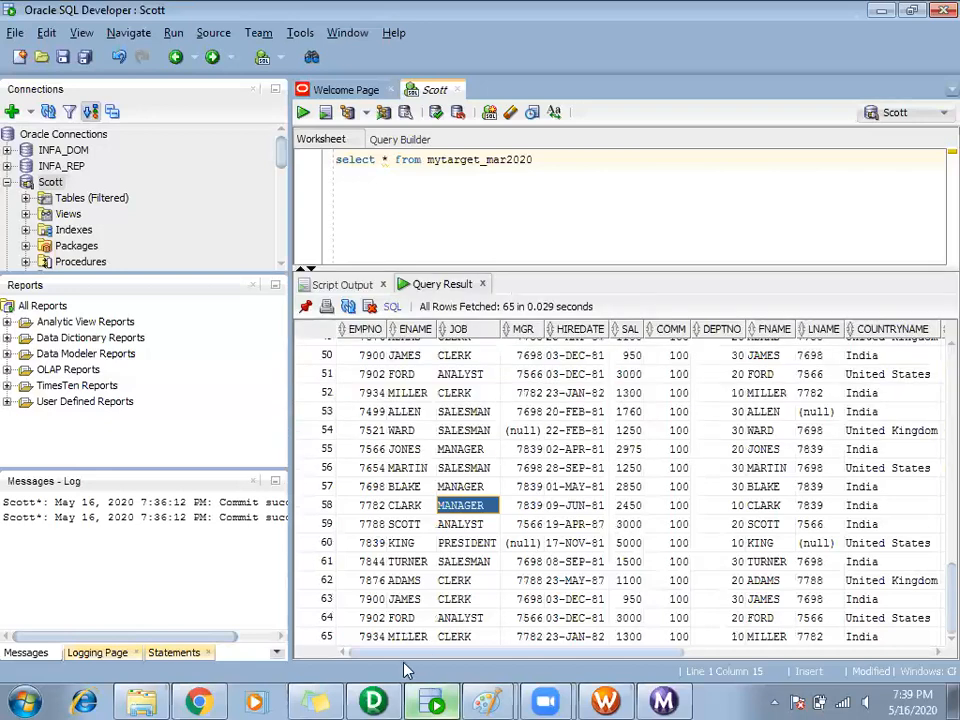
{"action": "left_click_drag", "start_coordinate": [395, 654], "coordinate": [632, 654]}
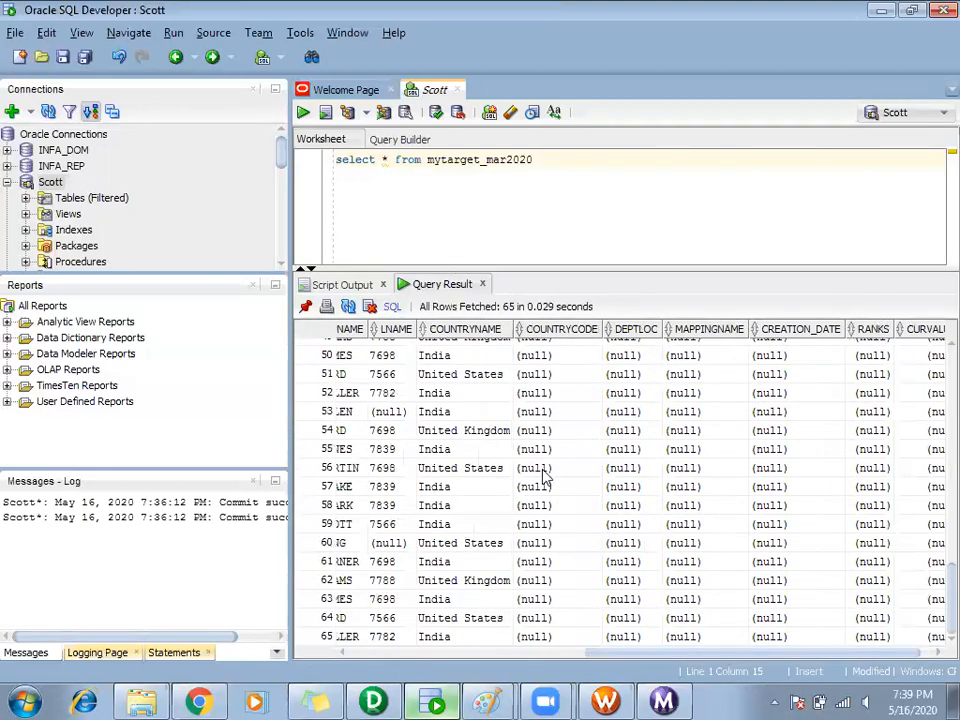
{"action": "scroll", "coordinate": [543, 478], "scroll_direction": "up", "scroll_amount": 4}
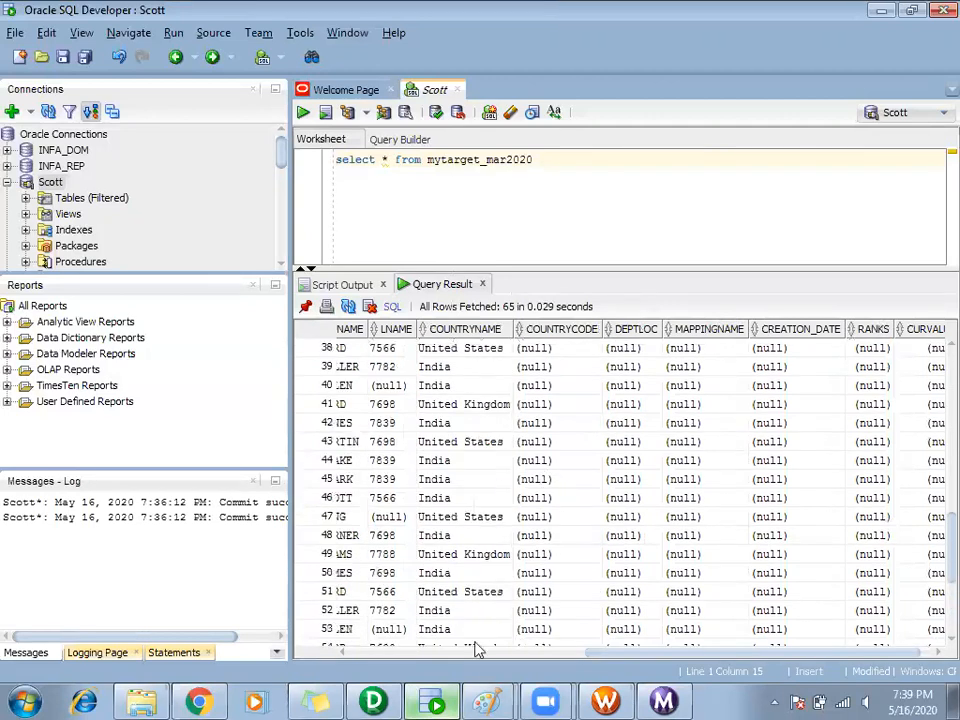
{"action": "left_click", "coordinate": [388, 653]}
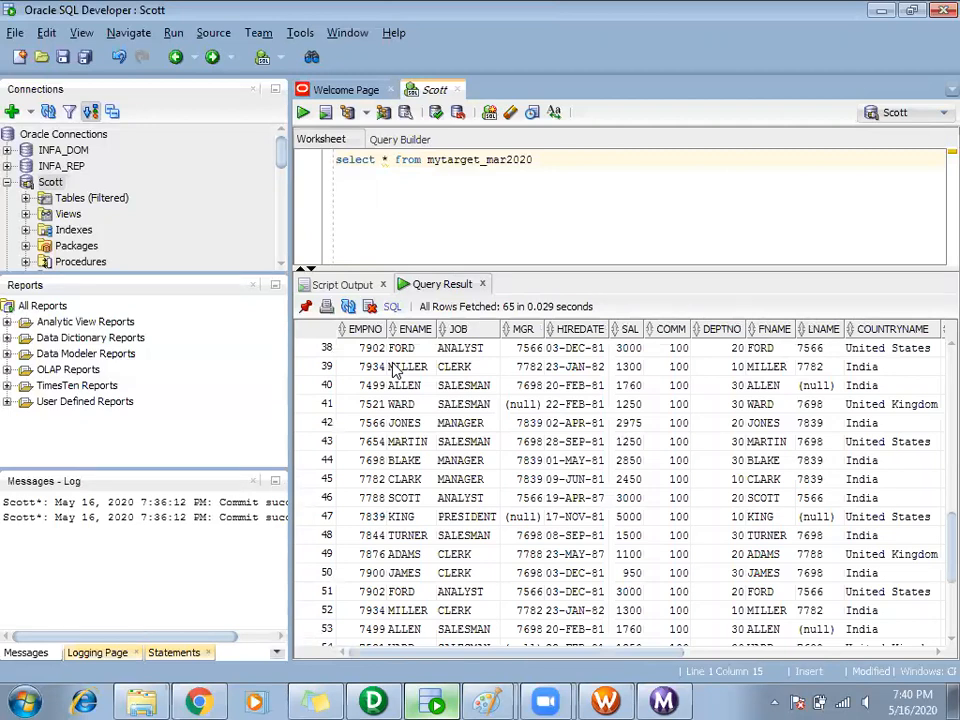
{"action": "left_click", "coordinate": [373, 349]}
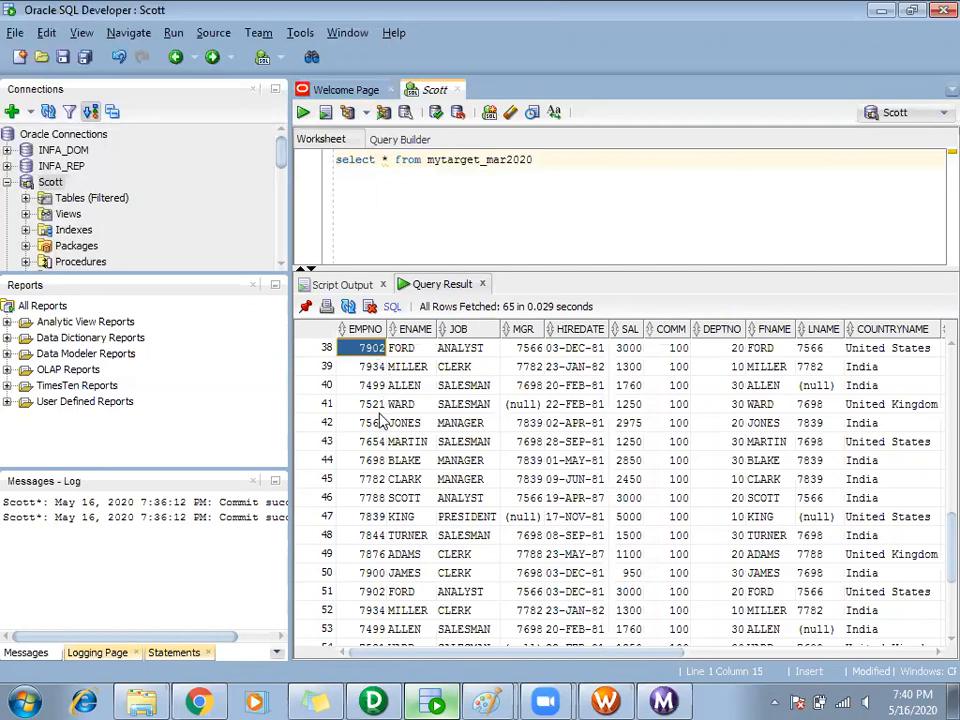
{"action": "scroll", "coordinate": [377, 426], "scroll_direction": "down", "scroll_amount": 1}
{"action": "scroll", "coordinate": [378, 428], "scroll_direction": "up", "scroll_amount": 4}
{"action": "scroll", "coordinate": [377, 426], "scroll_direction": "up", "scroll_amount": 10}
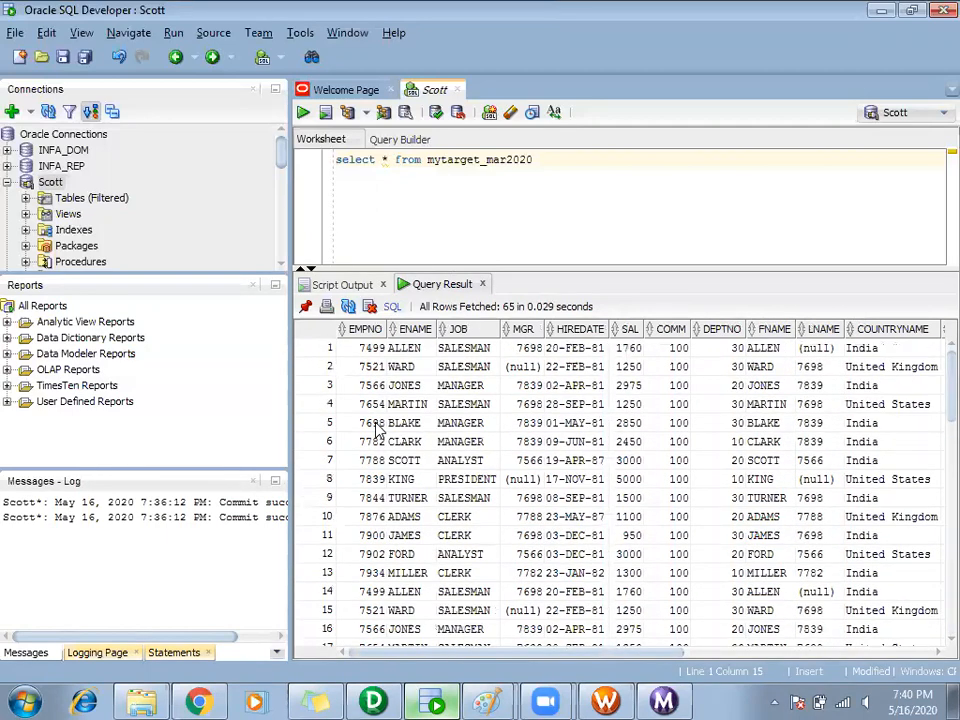
{"action": "left_click", "coordinate": [322, 350]}
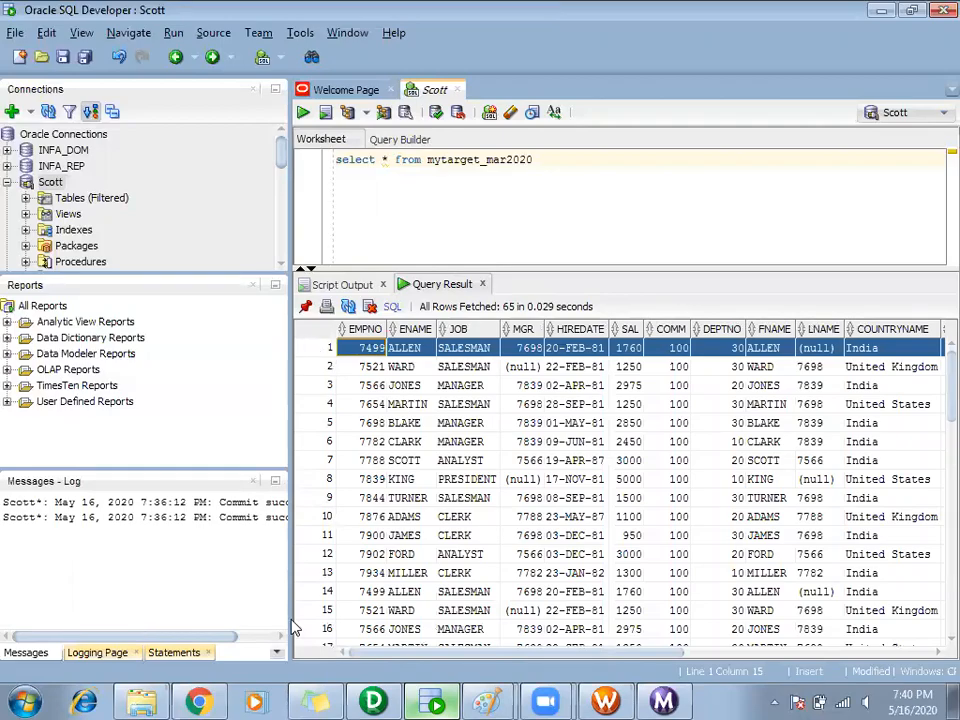
Go through the source files emp_data1.csv to emp_data5.csv one by one in the Mar2020_Batch folder
{"action": "left_click", "coordinate": [141, 701]}
{"action": "left_click", "coordinate": [215, 193]}
{"action": "left_click", "coordinate": [222, 208]}
{"action": "left_click", "coordinate": [228, 227]}
{"action": "left_click", "coordinate": [231, 247]}
{"action": "key", "text": "Down"}
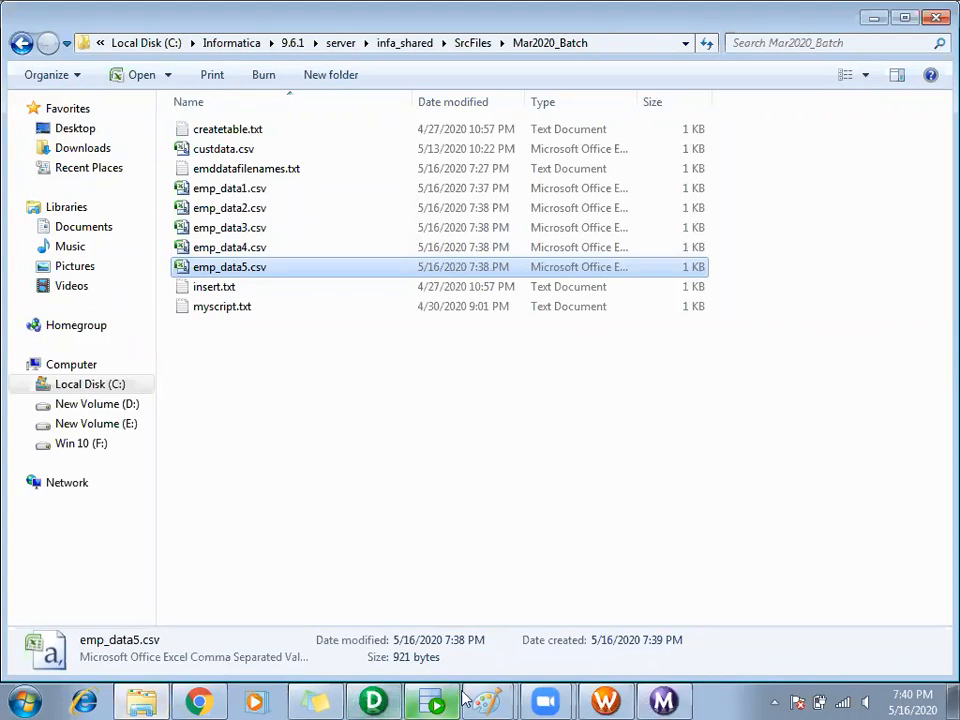
Switch to PowerCenter Designer, clear the Source Analyzer workspace, and place the emp_data flat file source in it
{"action": "left_click", "coordinate": [375, 700]}
{"action": "left_click", "coordinate": [433, 288]}
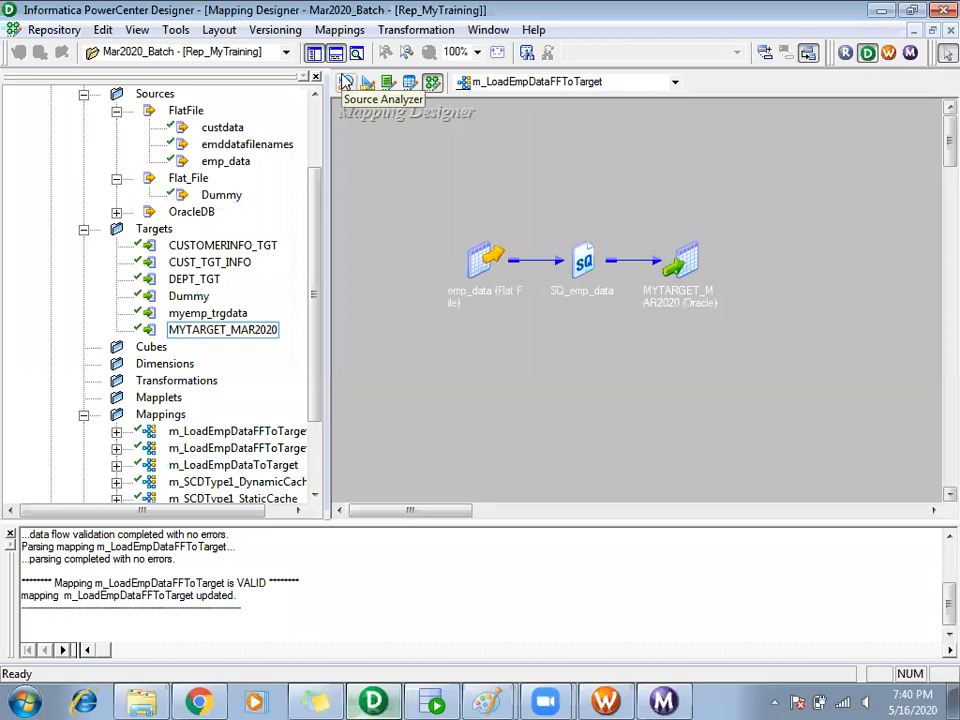
{"action": "left_click", "coordinate": [484, 260]}
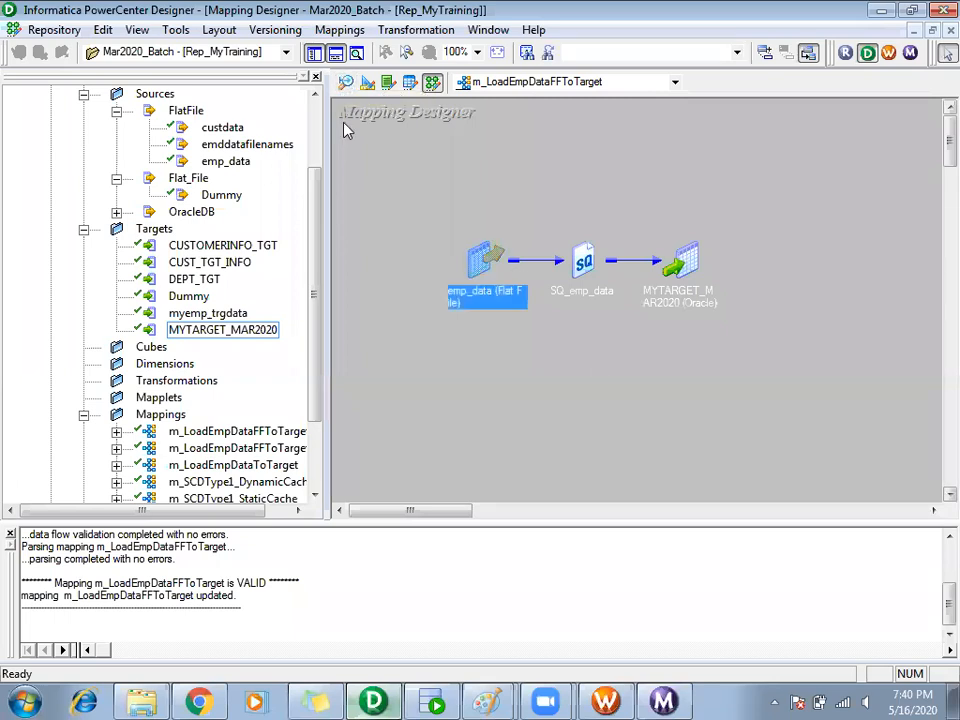
{"action": "left_click", "coordinate": [346, 84]}
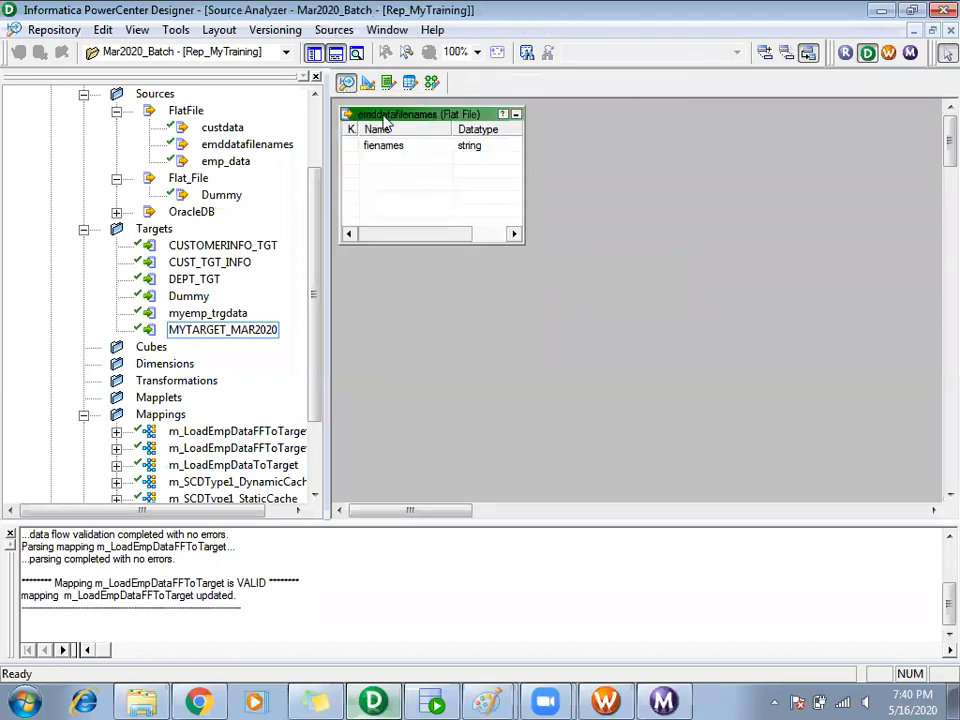
{"action": "right_click", "coordinate": [580, 222]}
{"action": "left_click", "coordinate": [622, 250]}
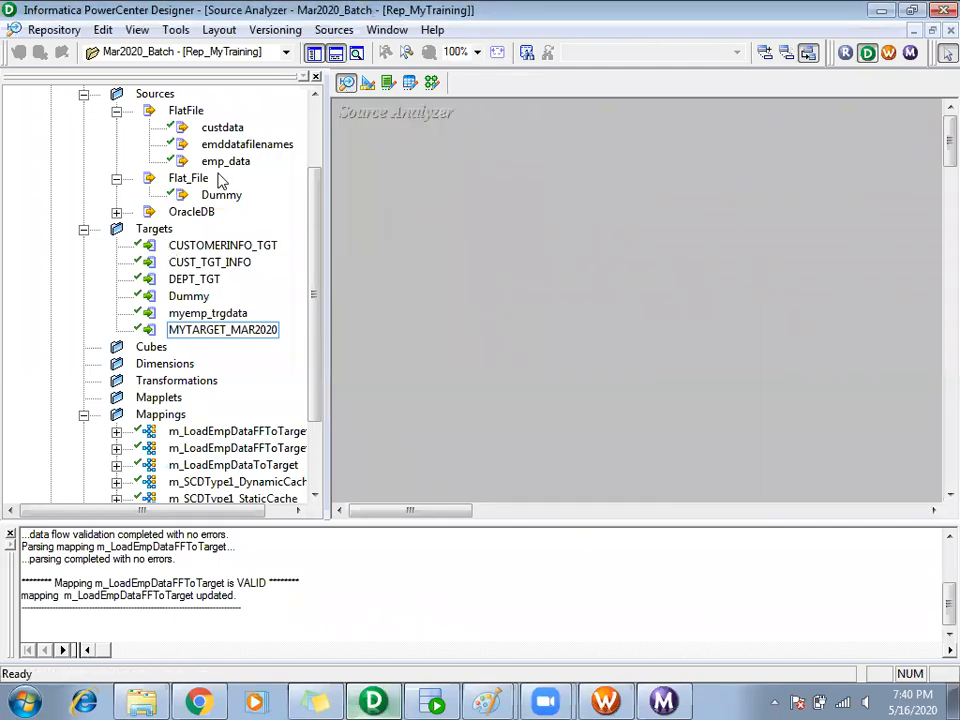
{"action": "left_click_drag", "start_coordinate": [221, 165], "coordinate": [398, 233]}
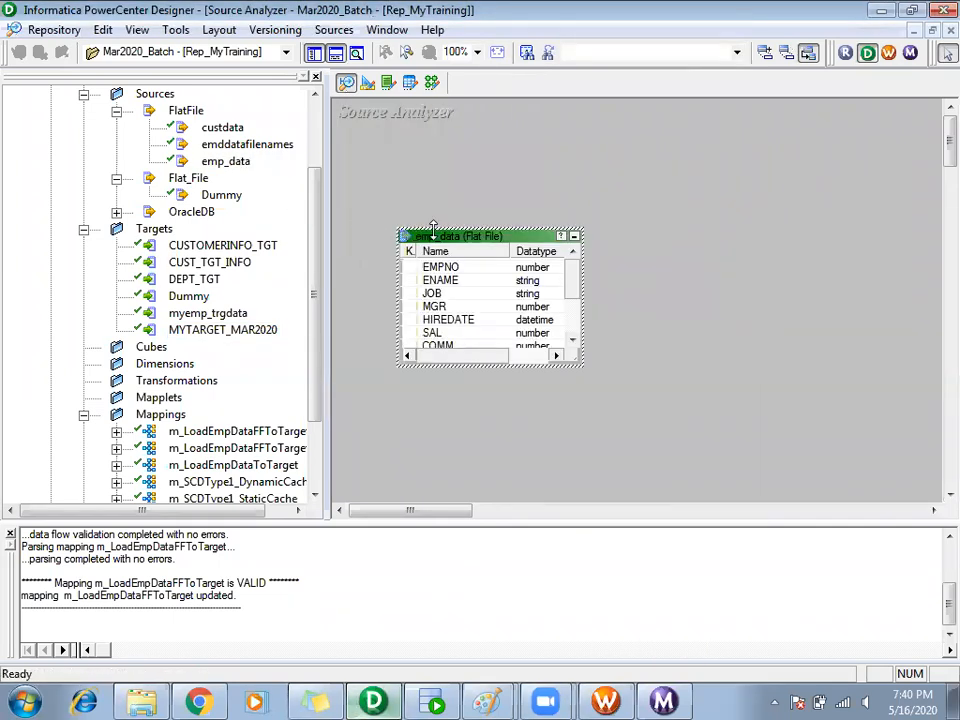
Enable Add Currently Processed Flat File Name Port for the emp_data source, check its column list, and accept the changes
{"action": "double_click", "coordinate": [433, 243]}
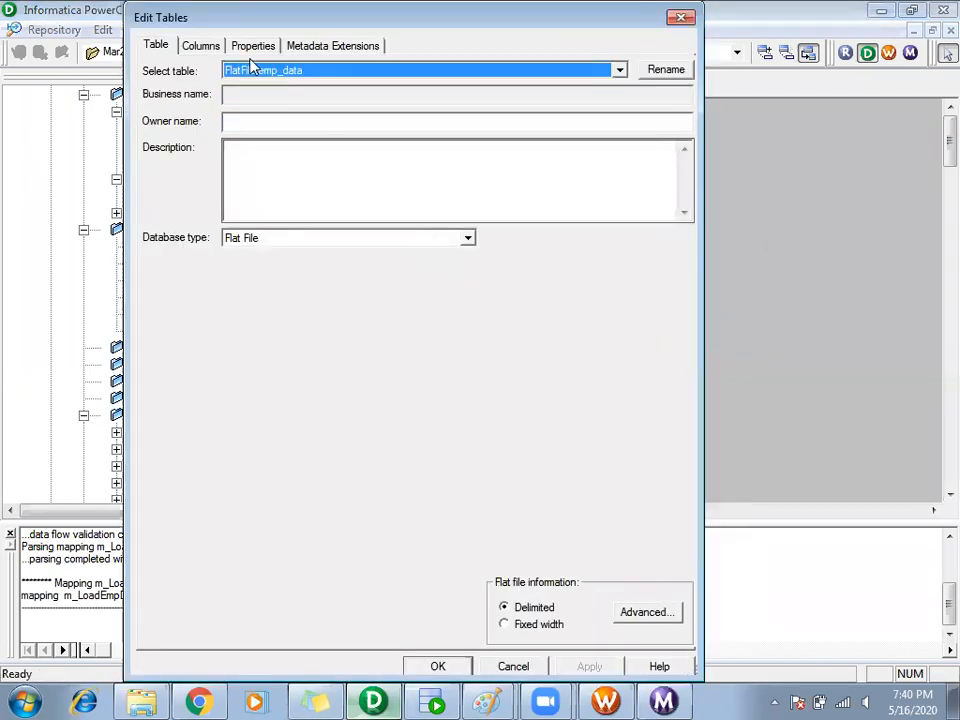
{"action": "left_click", "coordinate": [246, 50]}
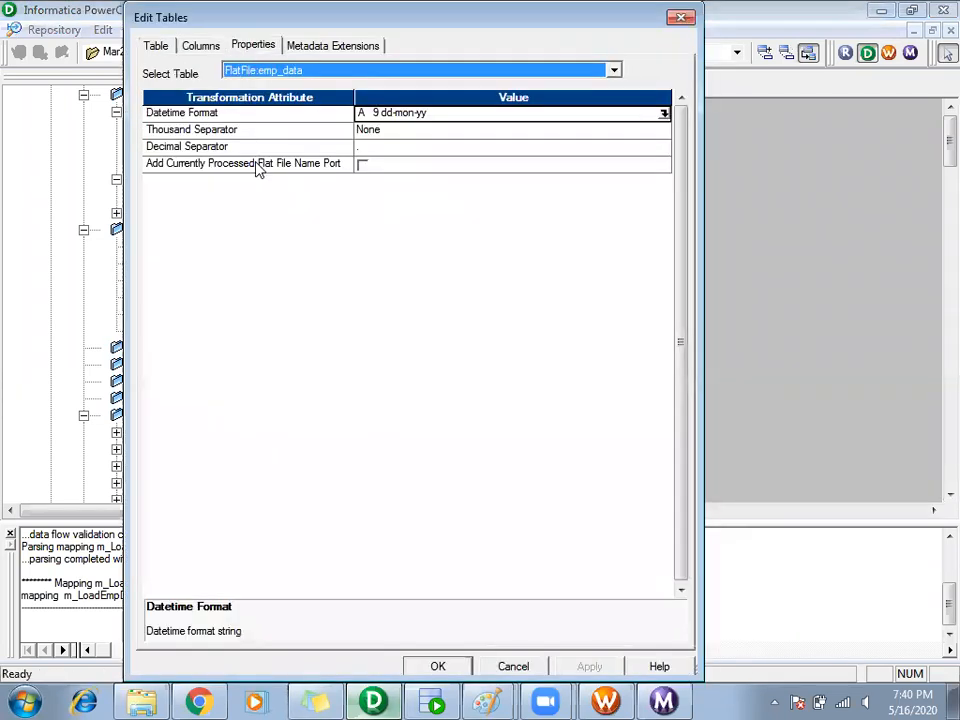
{"action": "left_click", "coordinate": [173, 167]}
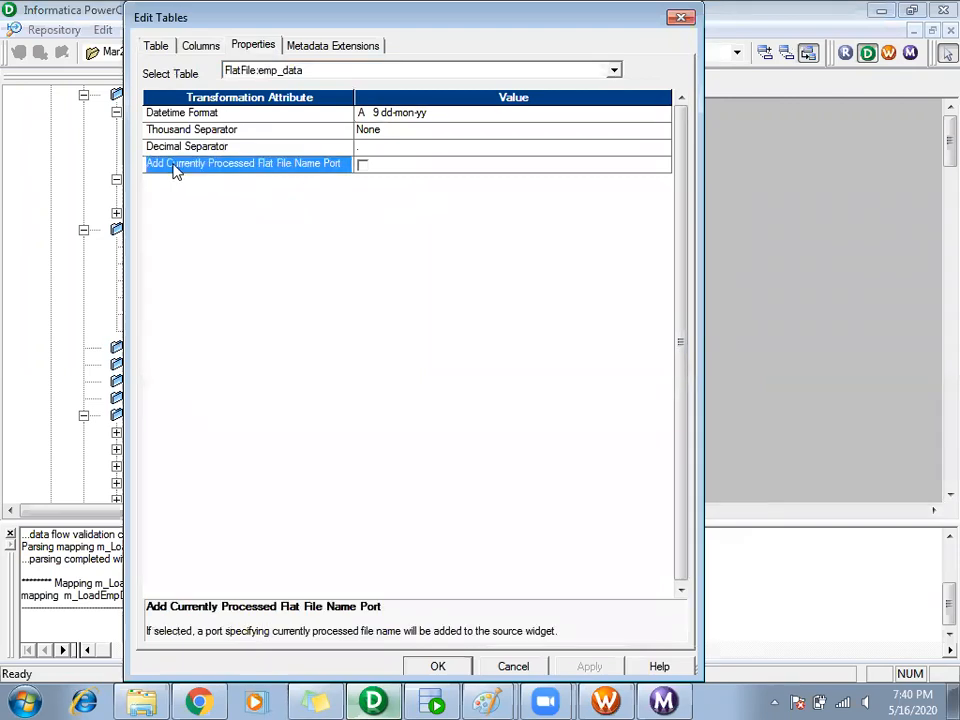
{"action": "left_click", "coordinate": [363, 167]}
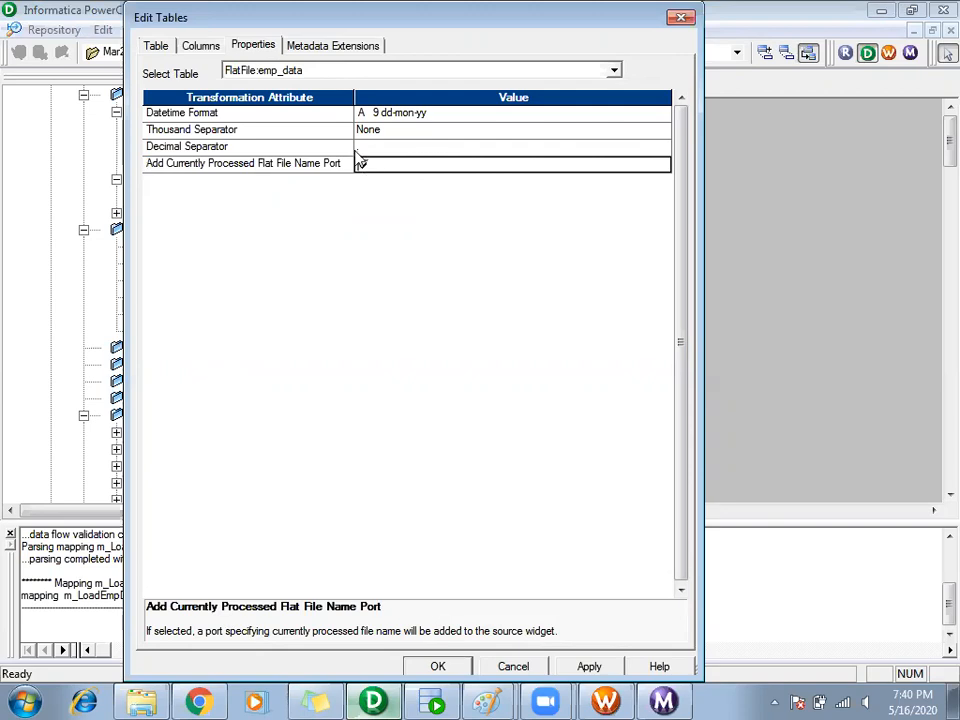
{"action": "left_click", "coordinate": [199, 47]}
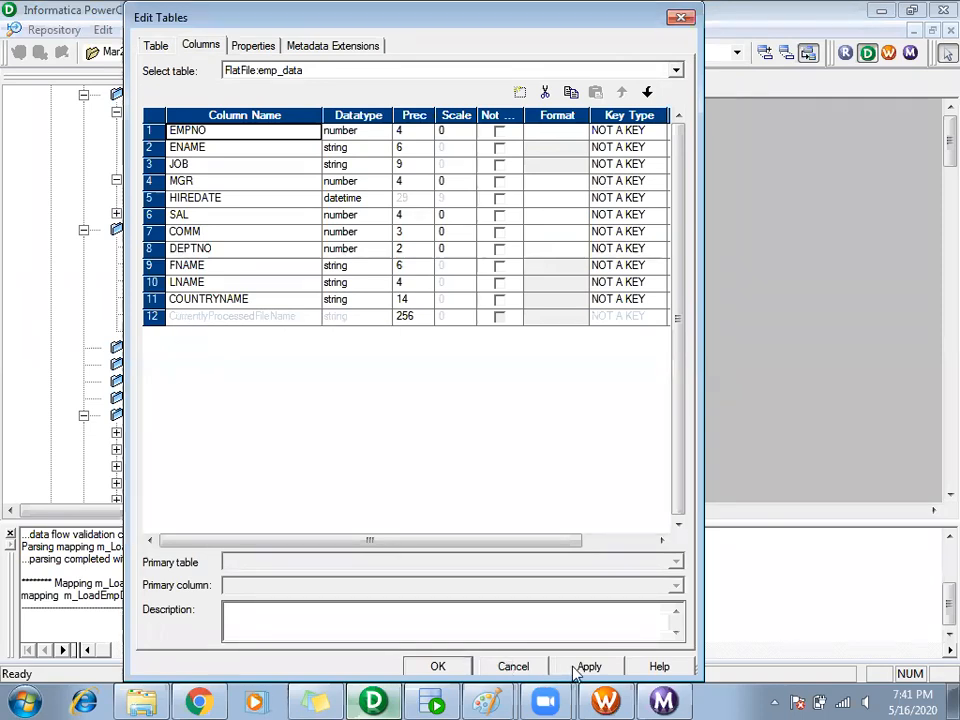
{"action": "left_click", "coordinate": [432, 666]}
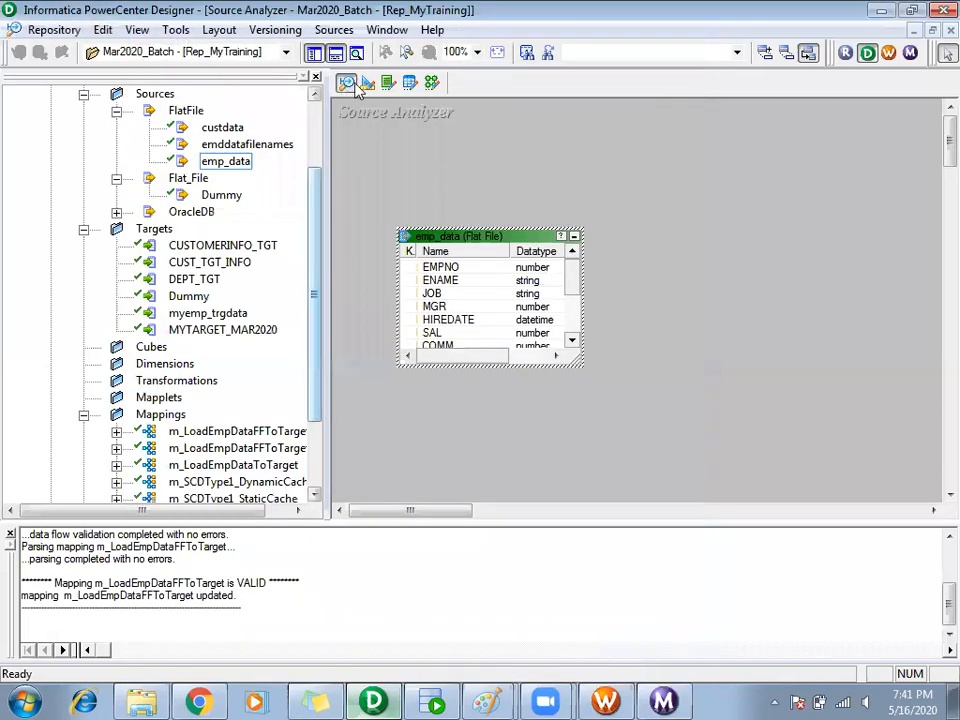
In the Target Designer, view the column definitions of the CUST_TGT_INFO target and close them without changes
{"action": "left_click", "coordinate": [366, 84]}
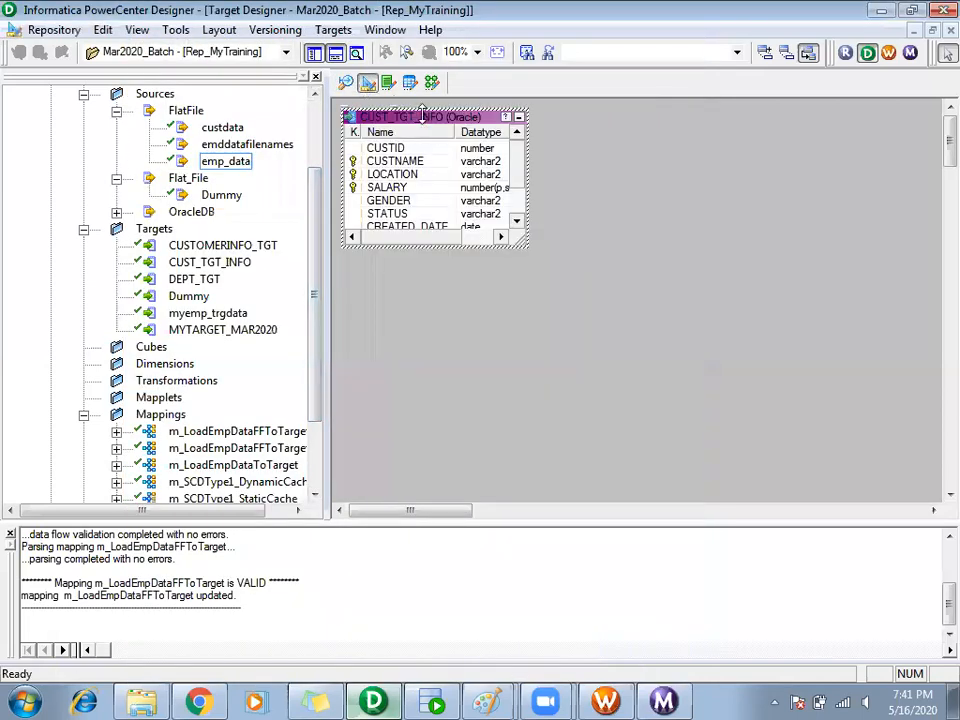
{"action": "double_click", "coordinate": [413, 120]}
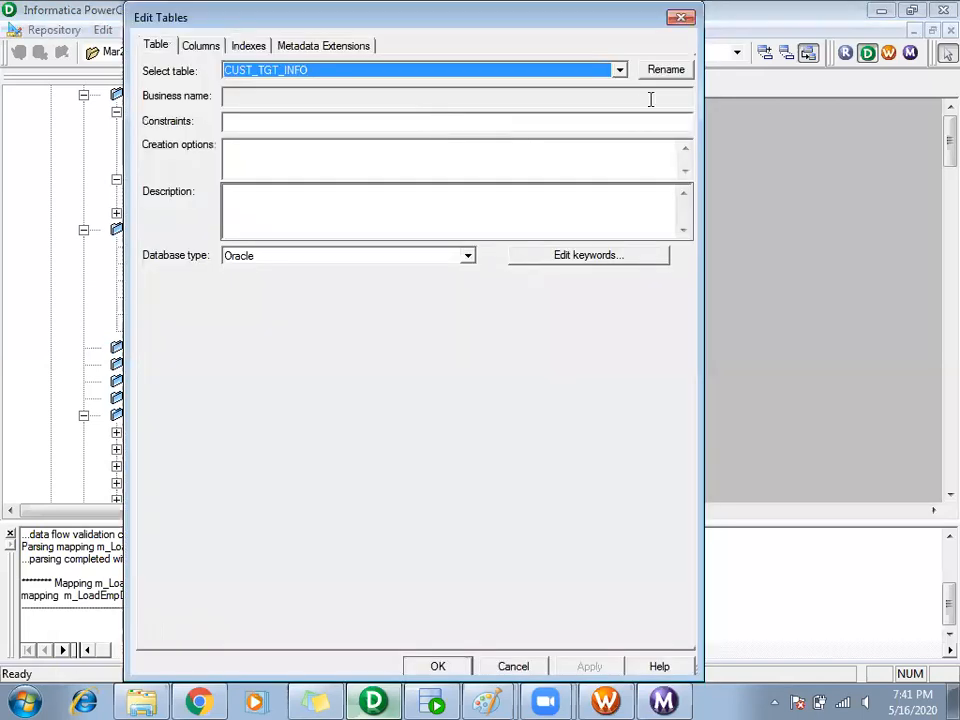
{"action": "left_click", "coordinate": [203, 46]}
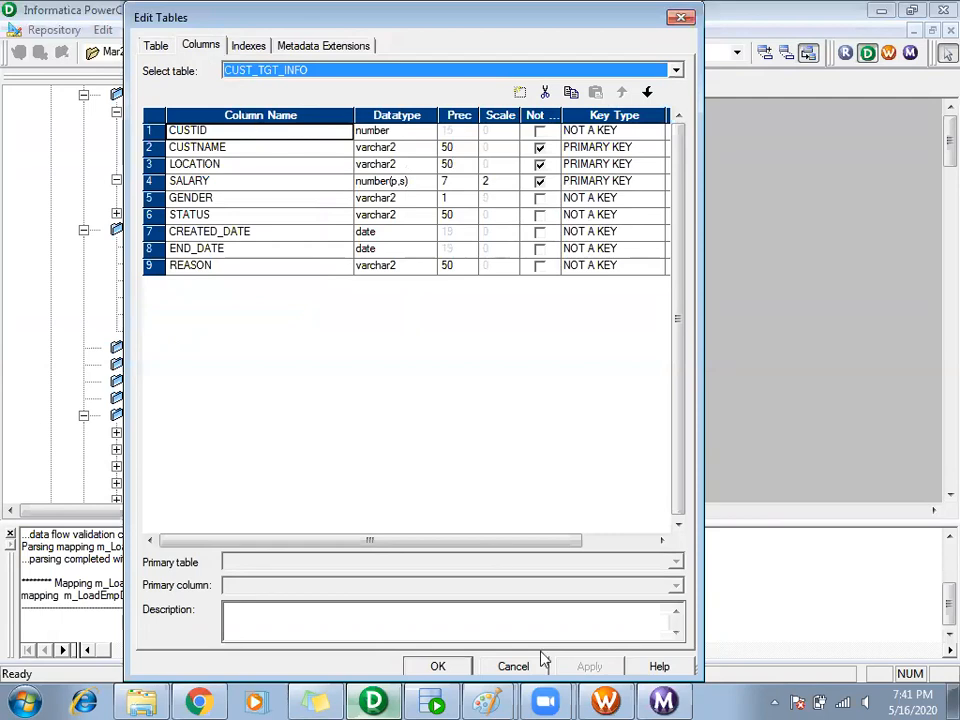
{"action": "left_click", "coordinate": [536, 667]}
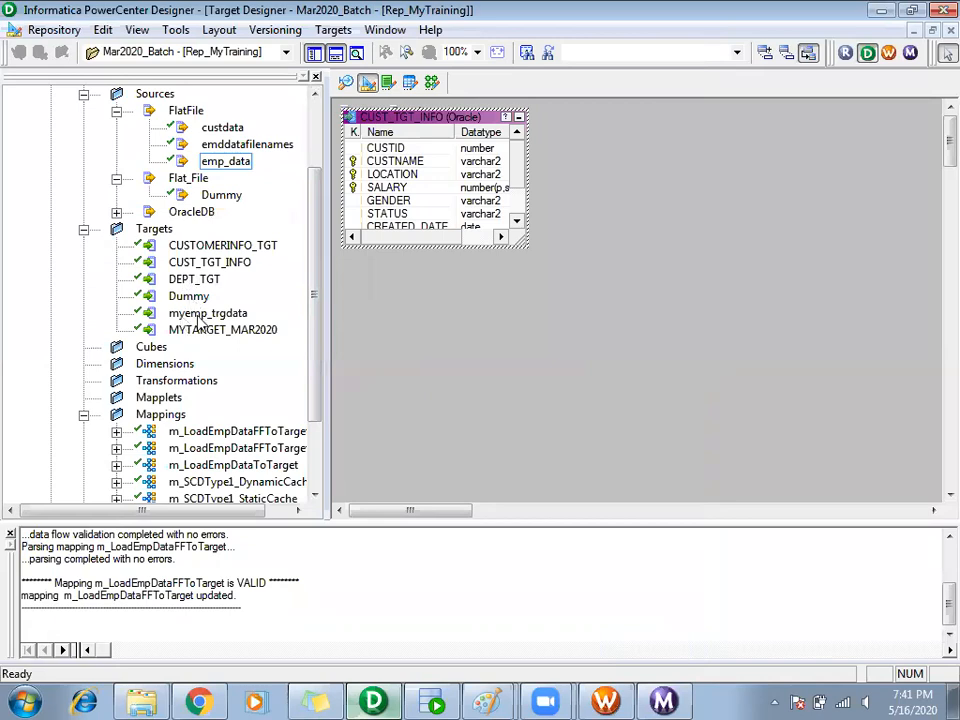
Bring the myemp_trgdata target into the Target Designer and inspect its properties and FileName column without changing them
{"action": "left_click_drag", "start_coordinate": [190, 320], "coordinate": [428, 326]}
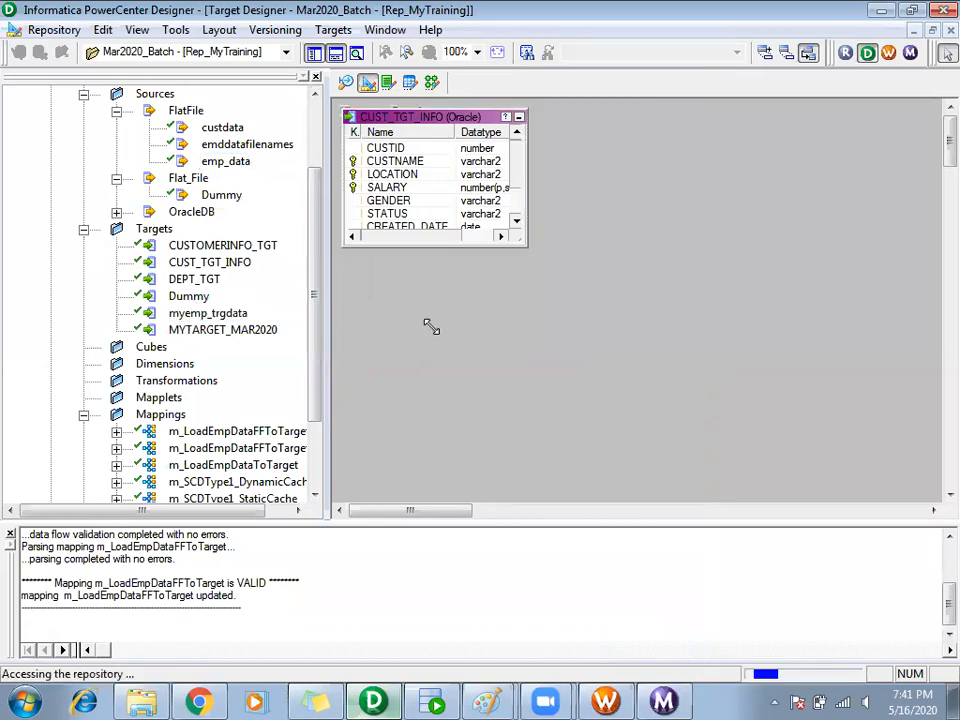
{"action": "double_click", "coordinate": [467, 338]}
{"action": "left_click", "coordinate": [255, 46]}
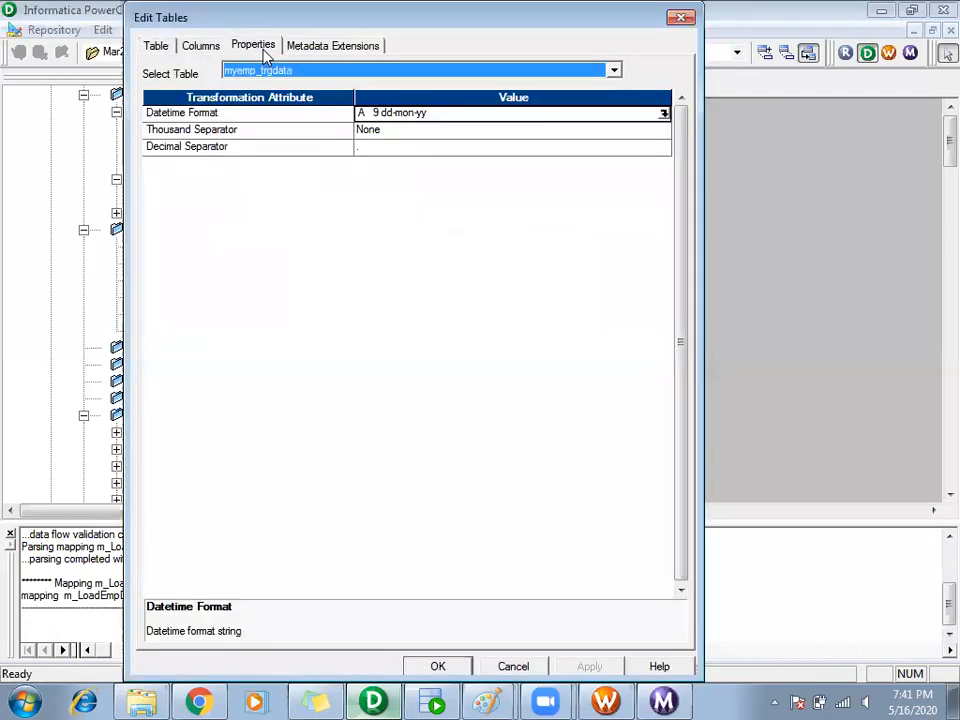
{"action": "left_click", "coordinate": [206, 48]}
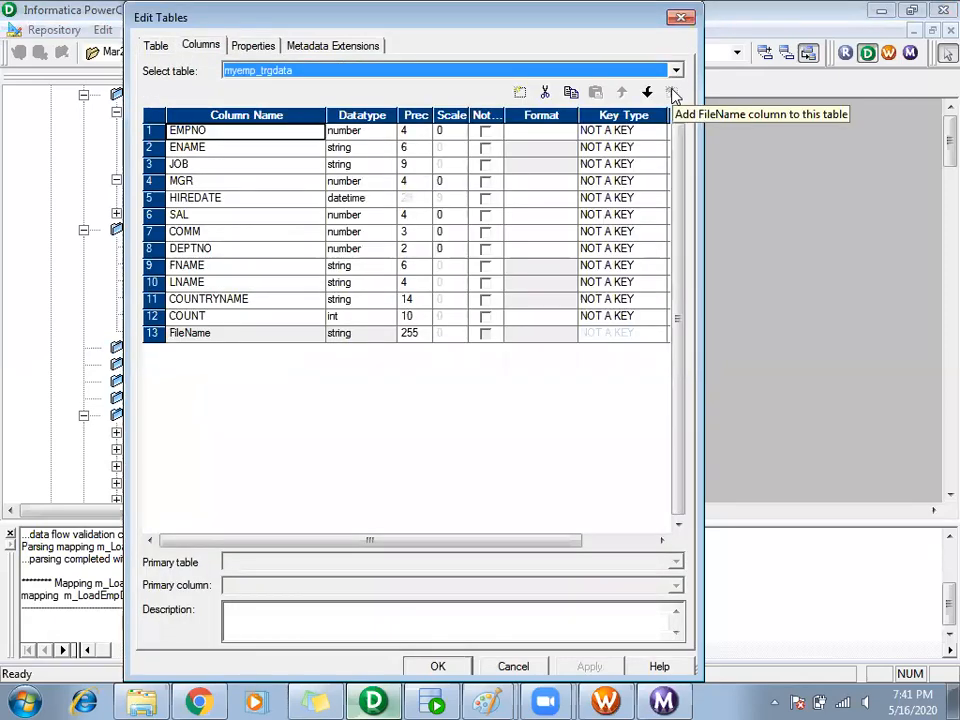
{"action": "left_click", "coordinate": [207, 336]}
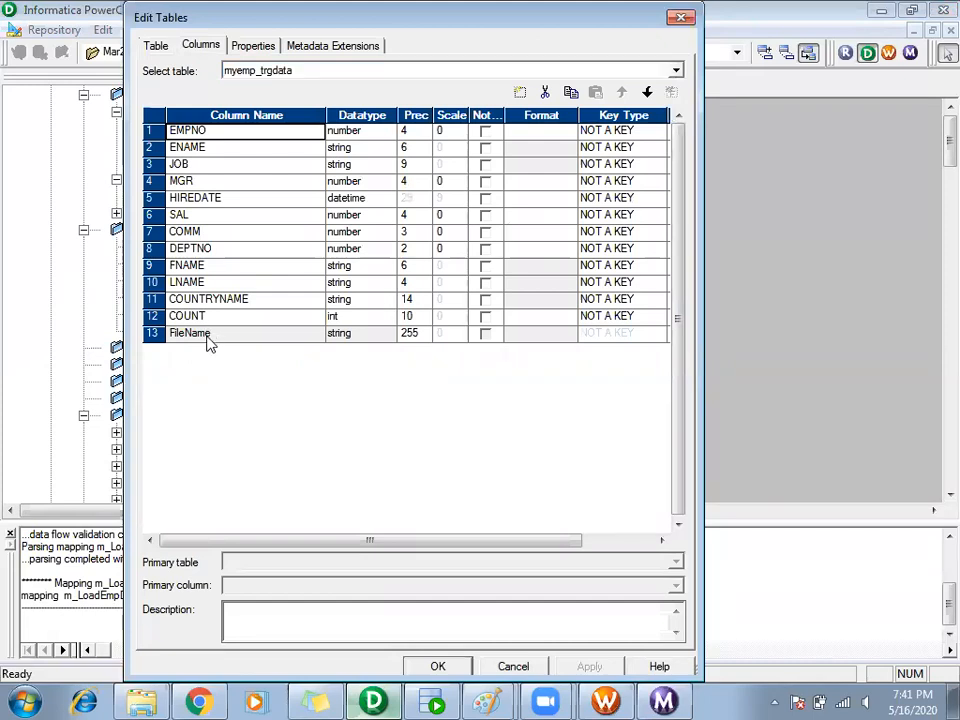
{"action": "left_click", "coordinate": [513, 667]}
Recheck the file name port setting and columns of the emp_data source in the Source Analyzer, and save the repository
{"action": "left_click", "coordinate": [345, 82]}
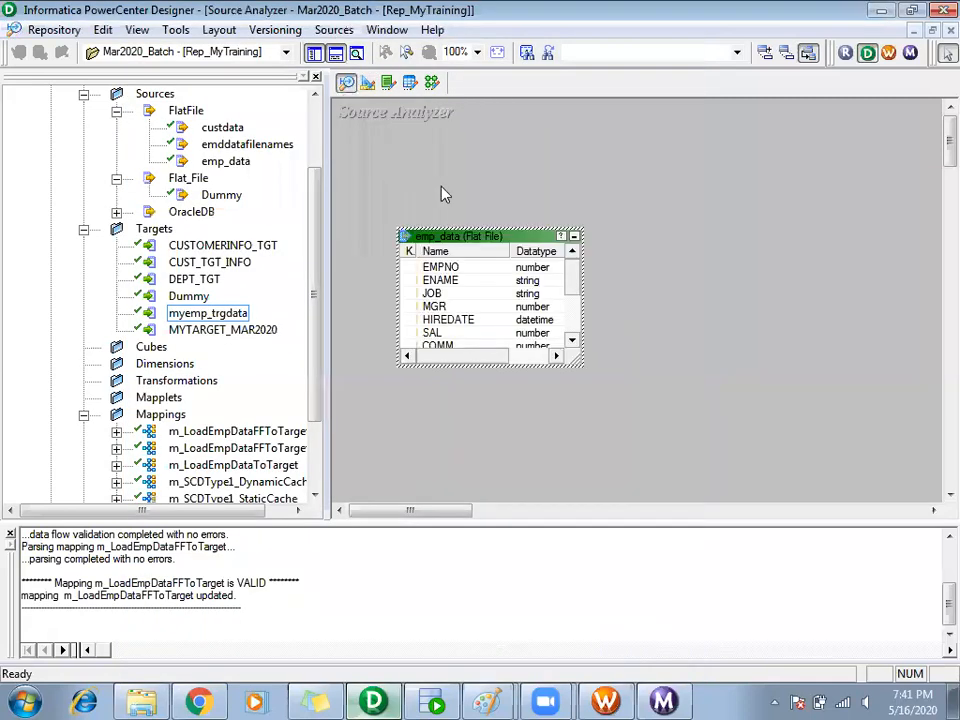
{"action": "double_click", "coordinate": [455, 240]}
{"action": "left_click", "coordinate": [253, 45]}
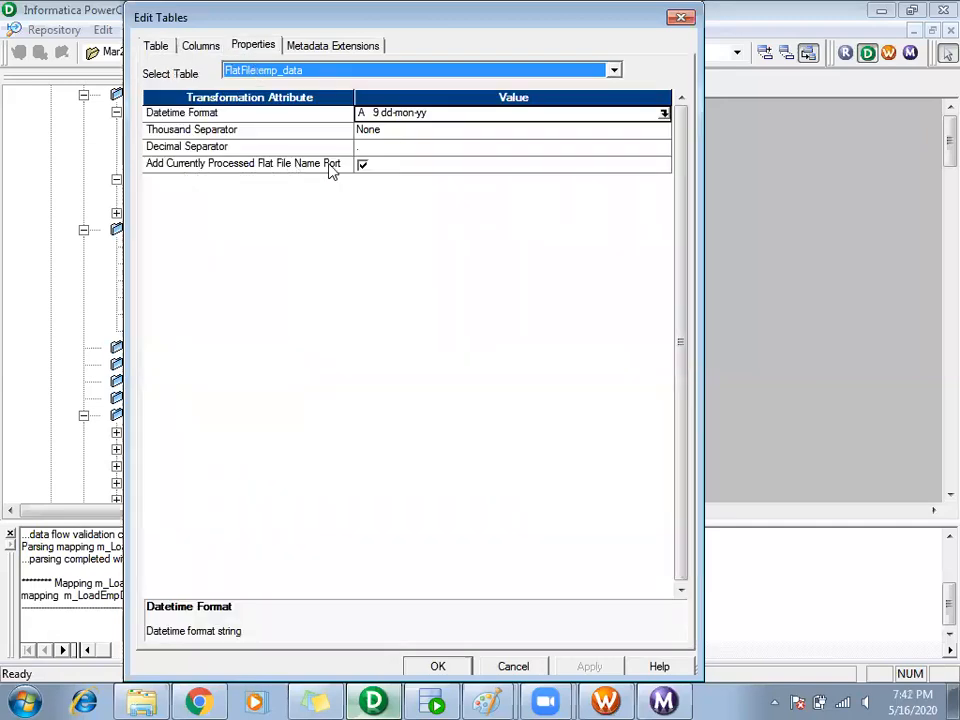
{"action": "left_click", "coordinate": [187, 44]}
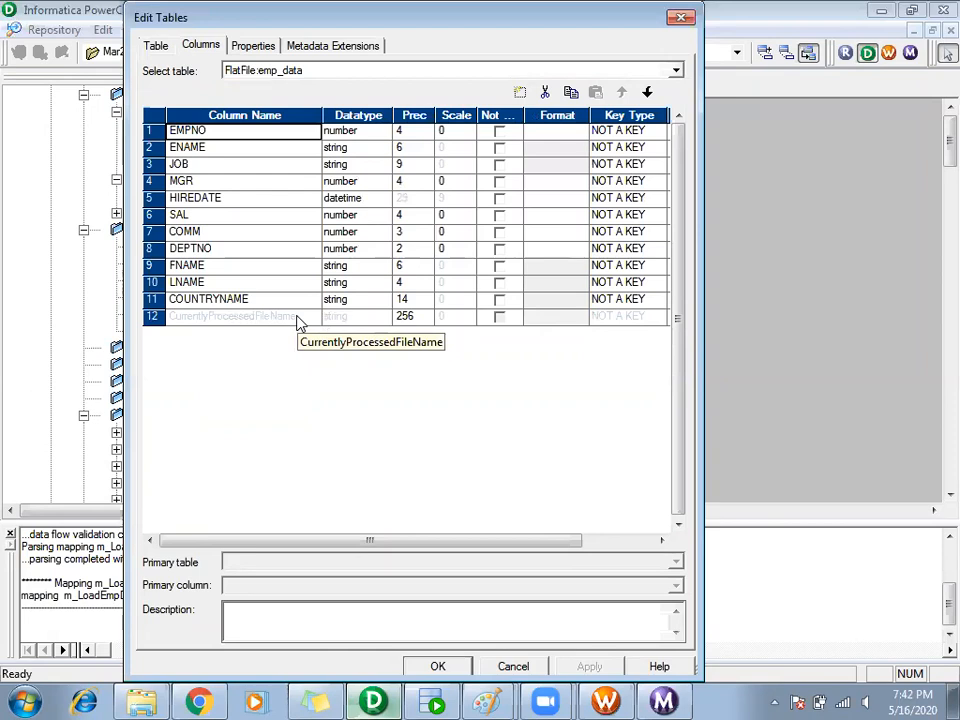
{"action": "left_click", "coordinate": [435, 666]}
{"action": "left_click", "coordinate": [30, 29]}
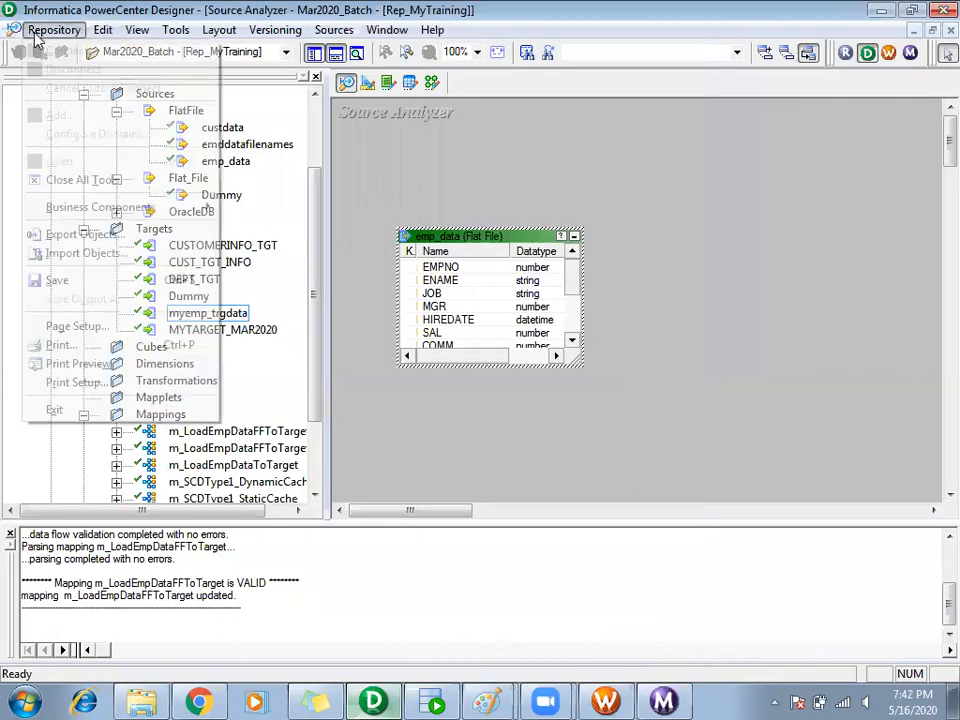
{"action": "left_click", "coordinate": [58, 281]}
In the m_LoadEmpDataFFToTarget mapping, arrange all objects and link emp_data's CurrentlyProcessedFileName port into the SQ_emp_data source qualifier
{"action": "left_click", "coordinate": [432, 83]}
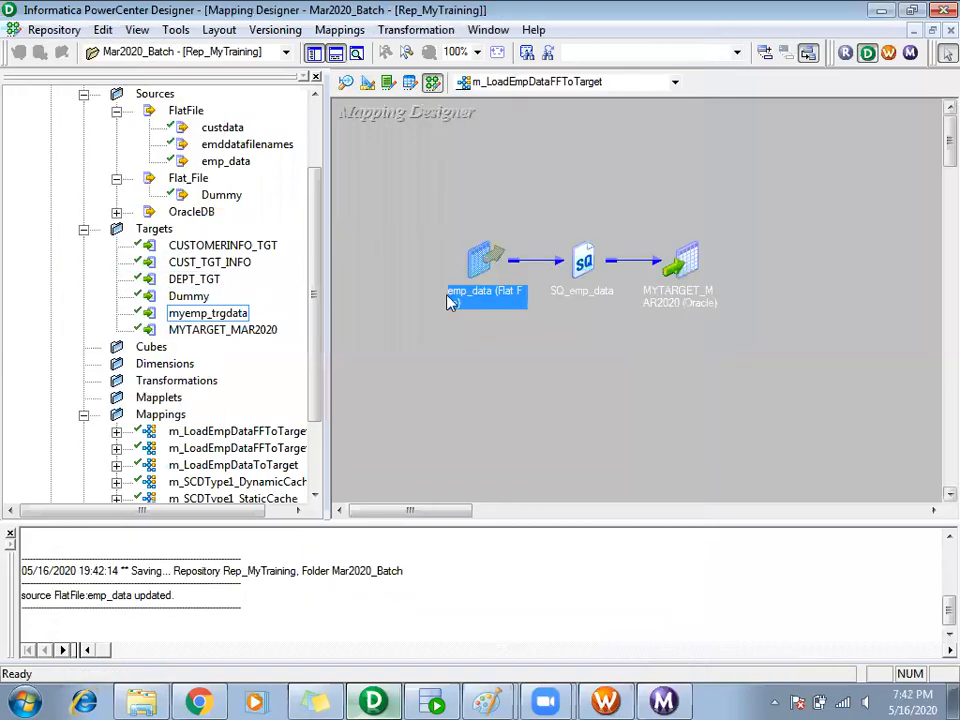
{"action": "right_click", "coordinate": [392, 157]}
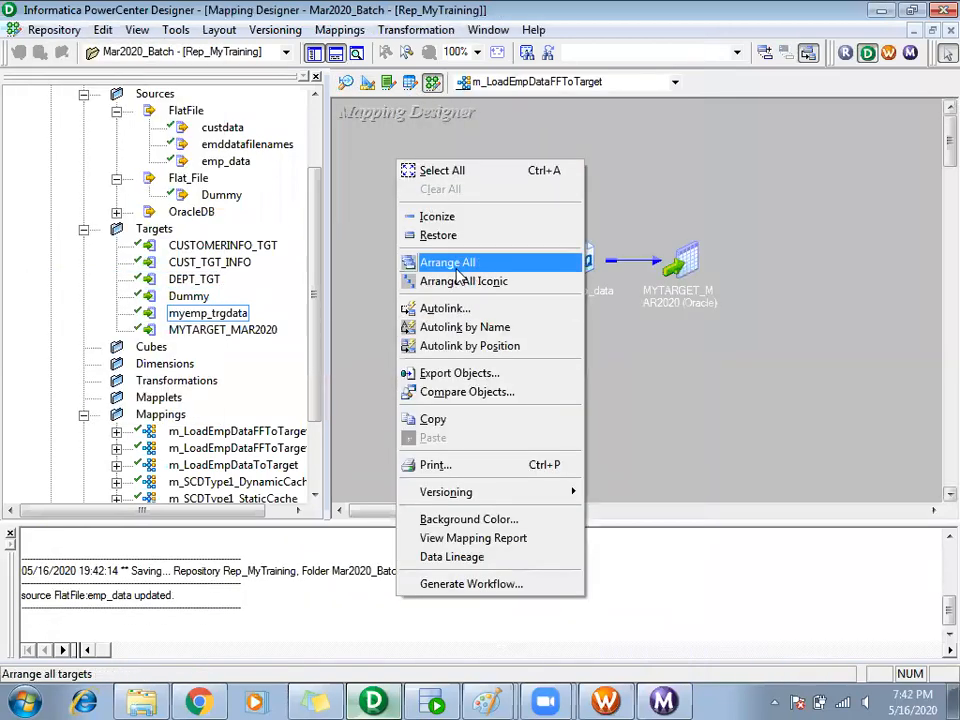
{"action": "left_click", "coordinate": [455, 260]}
{"action": "scroll", "coordinate": [613, 366], "scroll_direction": "down", "scroll_amount": 3}
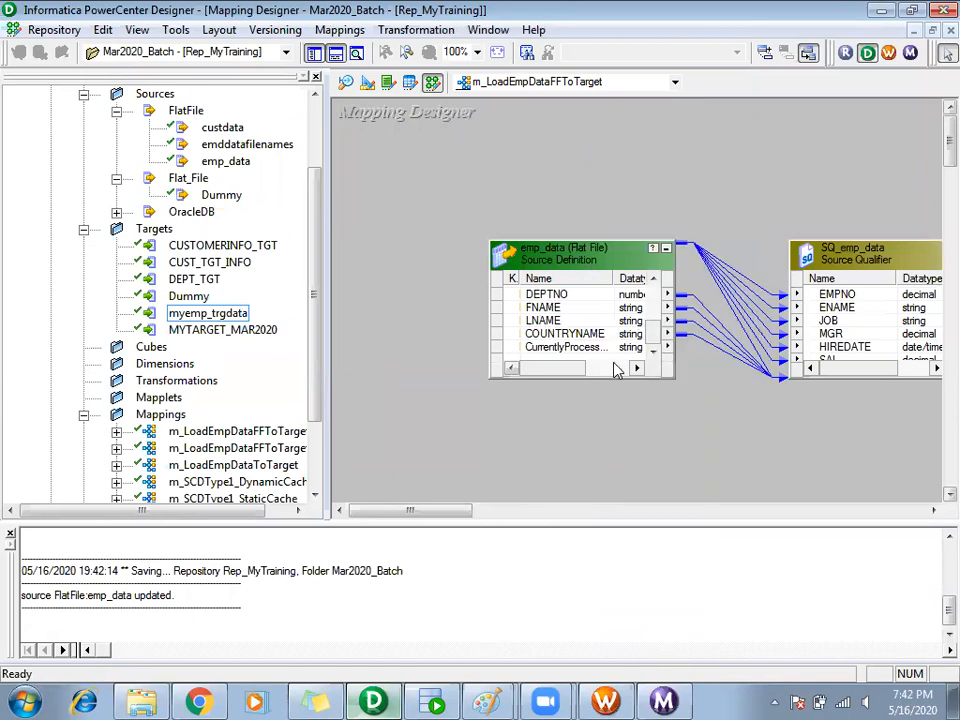
{"action": "left_click", "coordinate": [556, 348]}
{"action": "left_click_drag", "start_coordinate": [407, 511], "coordinate": [445, 511]}
{"action": "left_click_drag", "start_coordinate": [785, 298], "coordinate": [792, 356]}
{"action": "left_click_drag", "start_coordinate": [380, 347], "coordinate": [671, 377]}
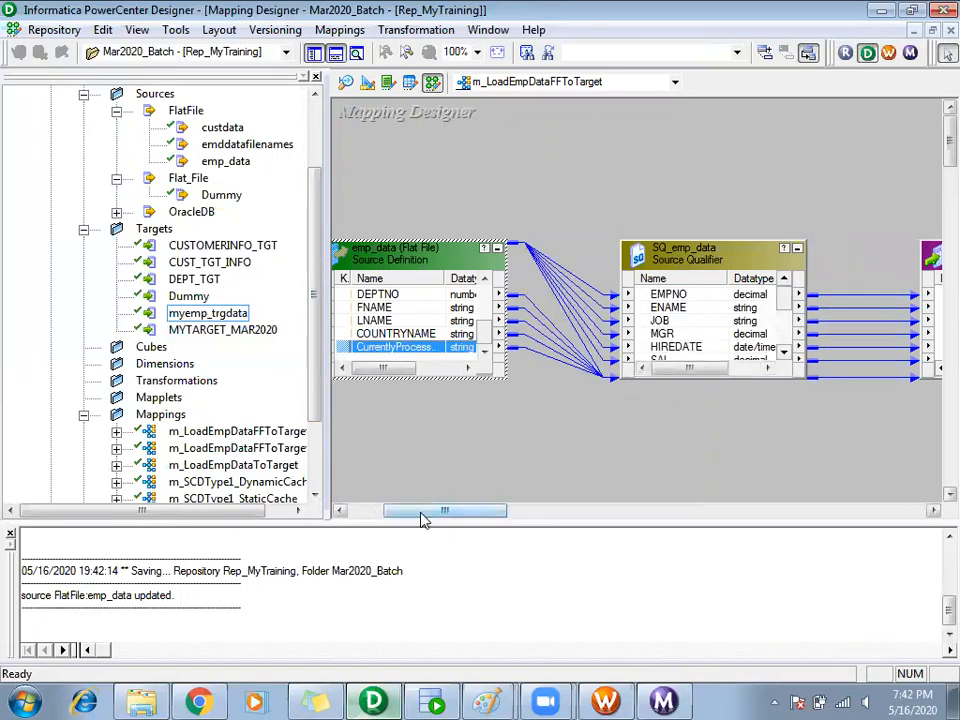
Examine the ports of SQ_emp_data and MYTARGET_MAR2020 for a target column that could receive CurrentlyProcessedFileName
{"action": "left_click_drag", "start_coordinate": [443, 513], "coordinate": [483, 512]}
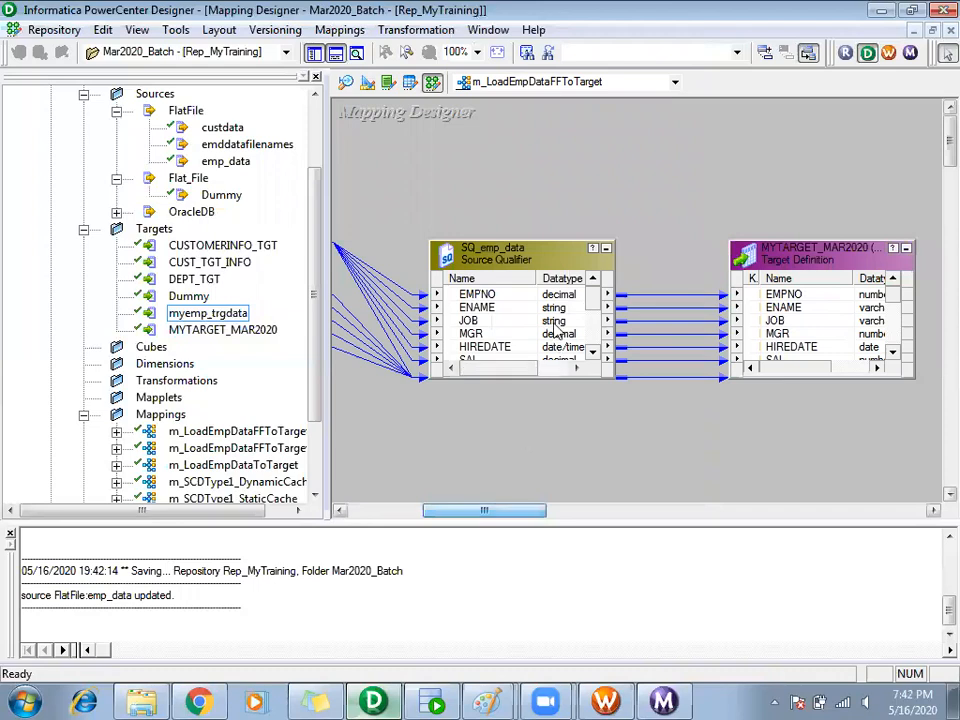
{"action": "left_click_drag", "start_coordinate": [597, 307], "coordinate": [599, 350]}
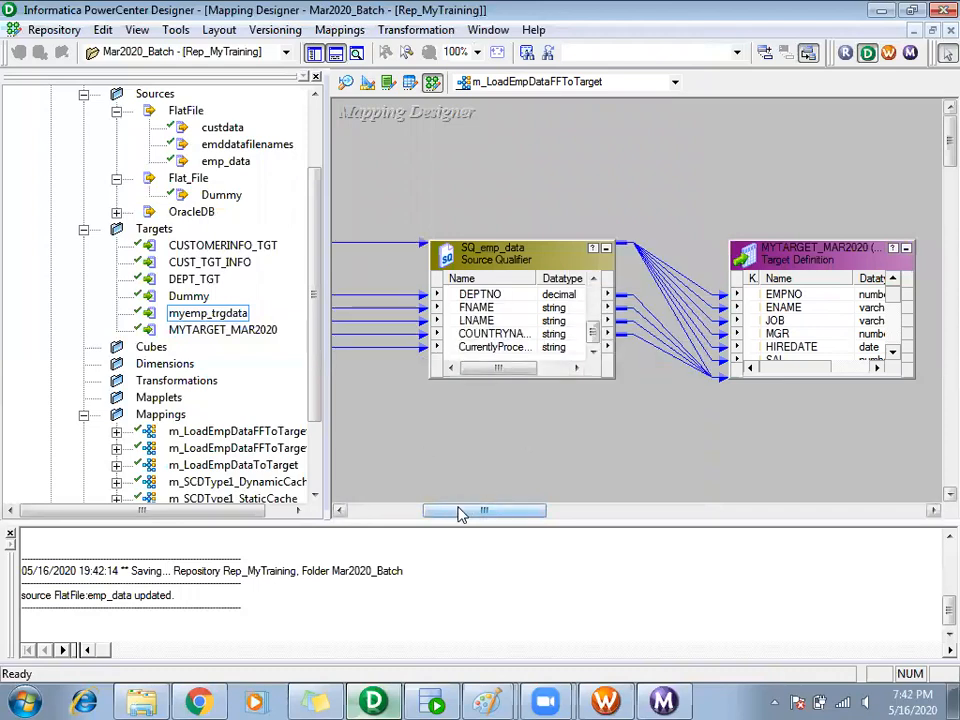
{"action": "left_click_drag", "start_coordinate": [459, 510], "coordinate": [468, 510]}
{"action": "left_click_drag", "start_coordinate": [846, 296], "coordinate": [735, 345]}
{"action": "left_click", "coordinate": [829, 278]}
{"action": "left_click", "coordinate": [829, 278]}
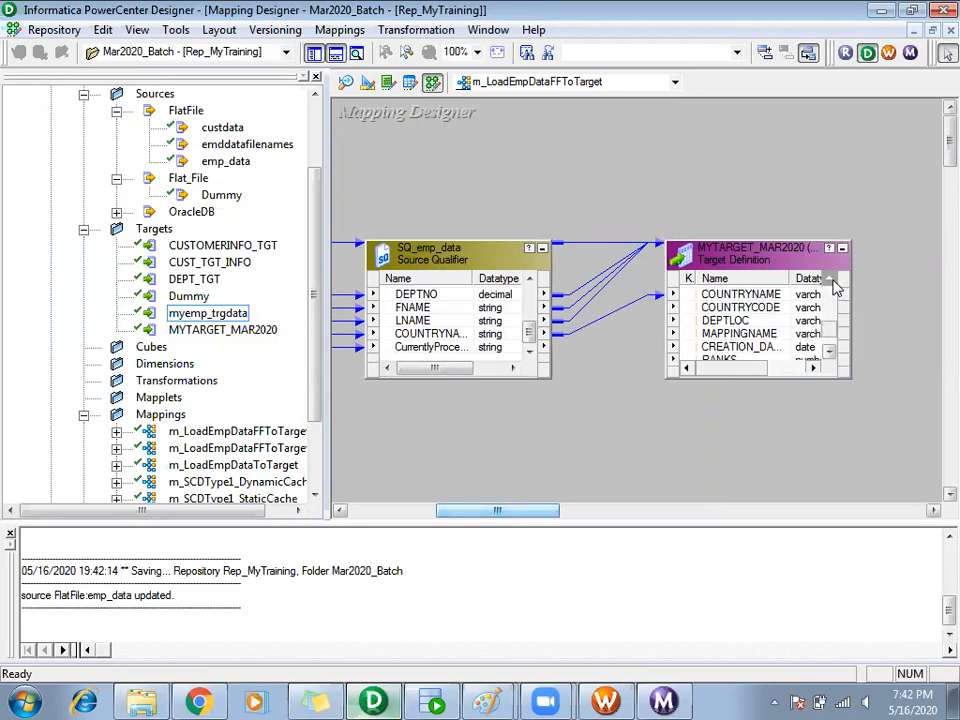
{"action": "left_click", "coordinate": [829, 350]}
{"action": "left_click", "coordinate": [829, 350]}
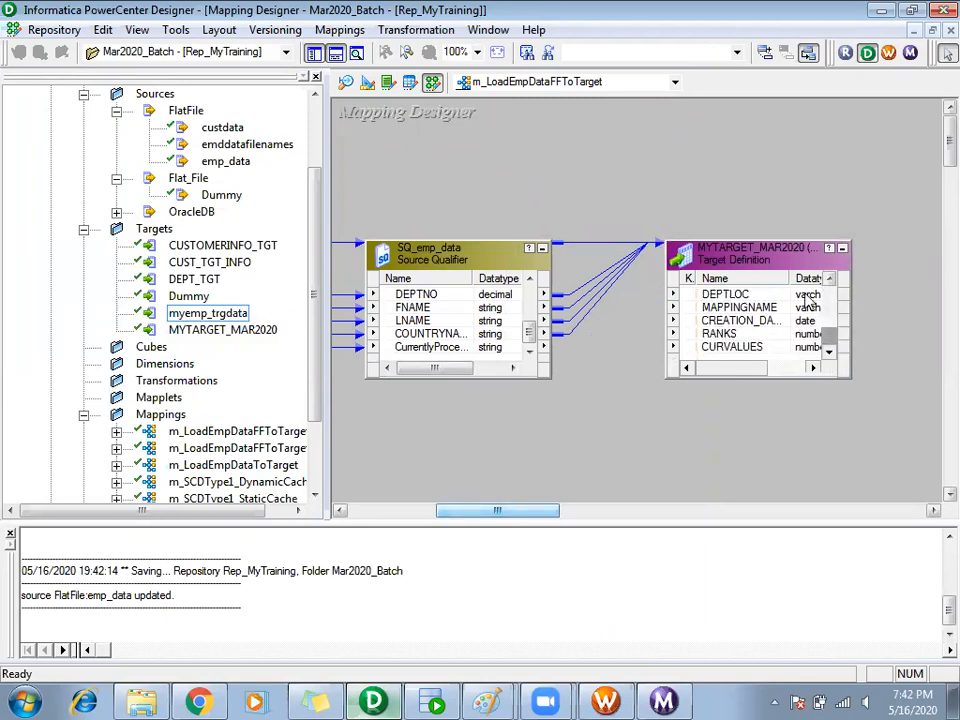
{"action": "left_click", "coordinate": [739, 308]}
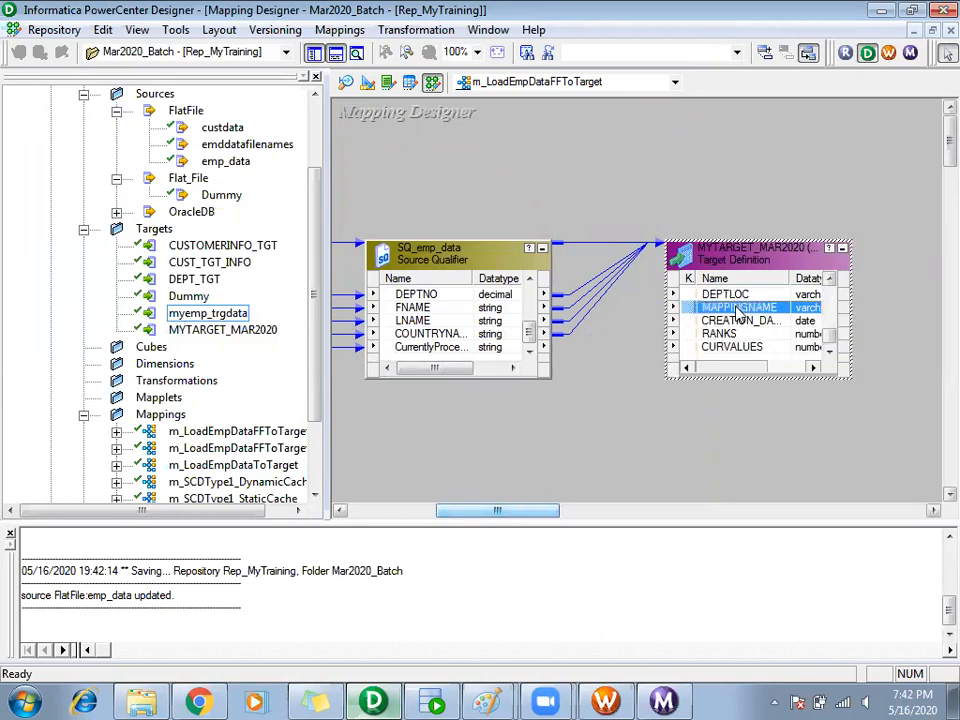
{"action": "left_click", "coordinate": [830, 280]}
{"action": "left_click", "coordinate": [830, 280]}
{"action": "left_click", "coordinate": [830, 280]}
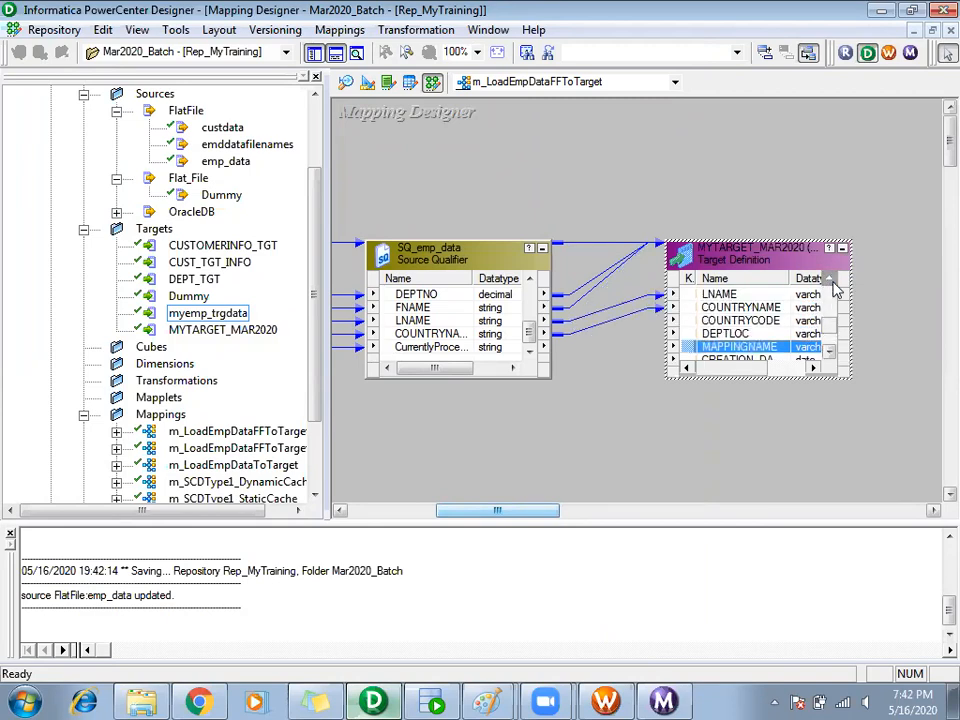
{"action": "left_click", "coordinate": [830, 280]}
{"action": "left_click", "coordinate": [830, 280]}
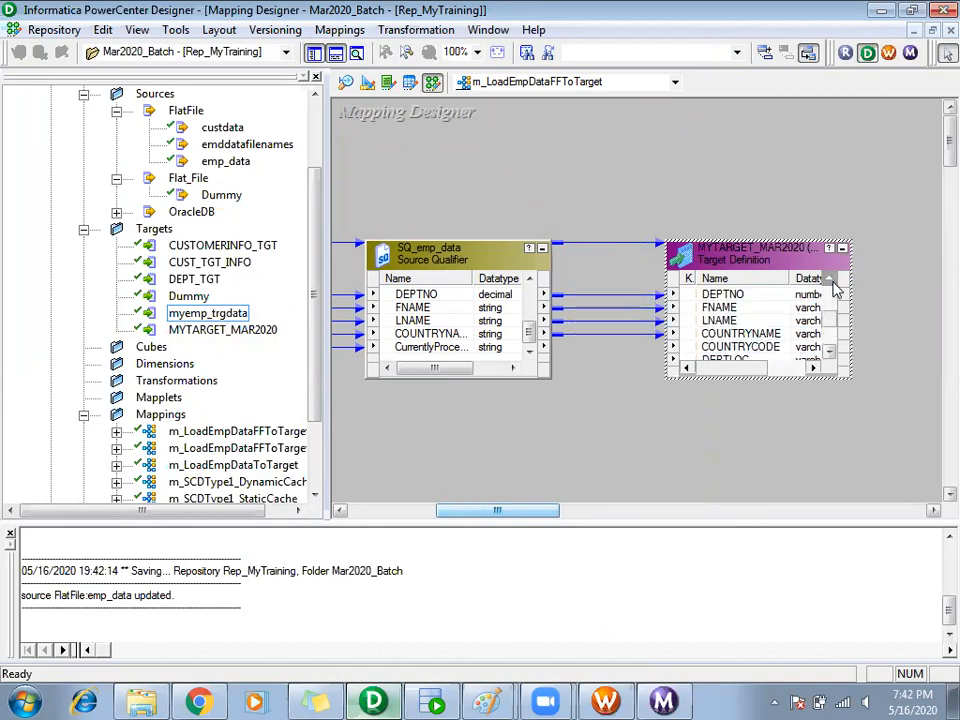
In m_LoadEmpDataFFToTarget, link SQ_emp_data's CurrentlyProcessedFileName port to the MAPPINGNAME column of MYTARGET_MAR2020 and save the mapping
{"action": "left_click", "coordinate": [433, 703]}
{"action": "left_click_drag", "start_coordinate": [522, 658], "coordinate": [798, 650]}
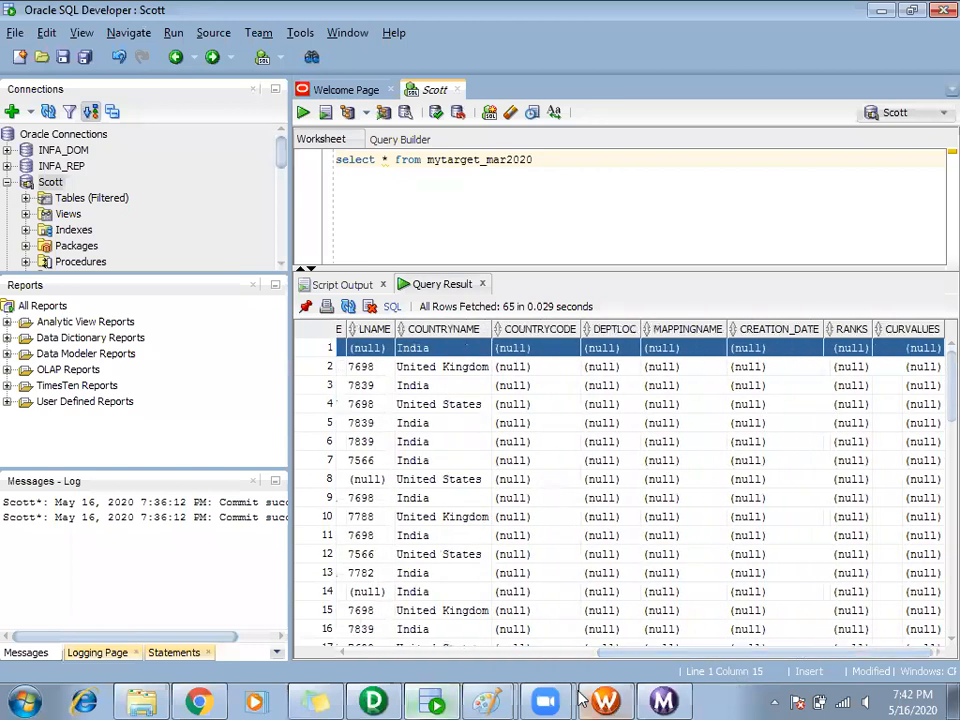
{"action": "left_click", "coordinate": [373, 703]}
{"action": "left_click", "coordinate": [830, 352]}
{"action": "left_click", "coordinate": [830, 352]}
{"action": "left_click", "coordinate": [830, 352]}
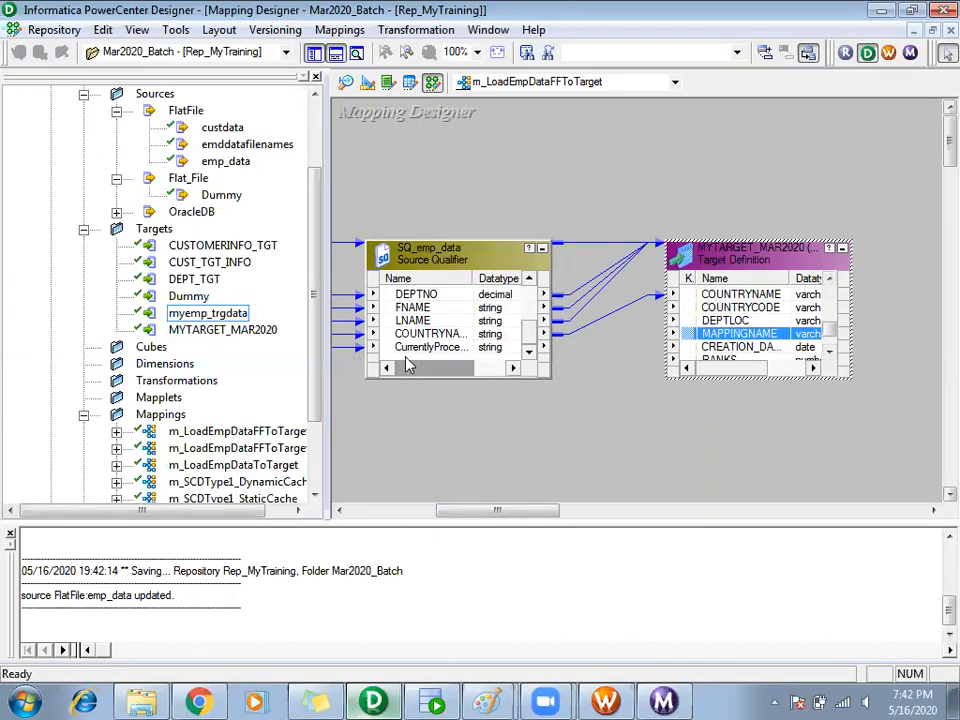
{"action": "left_click_drag", "start_coordinate": [435, 347], "coordinate": [755, 338]}
{"action": "double_click", "coordinate": [755, 338]}
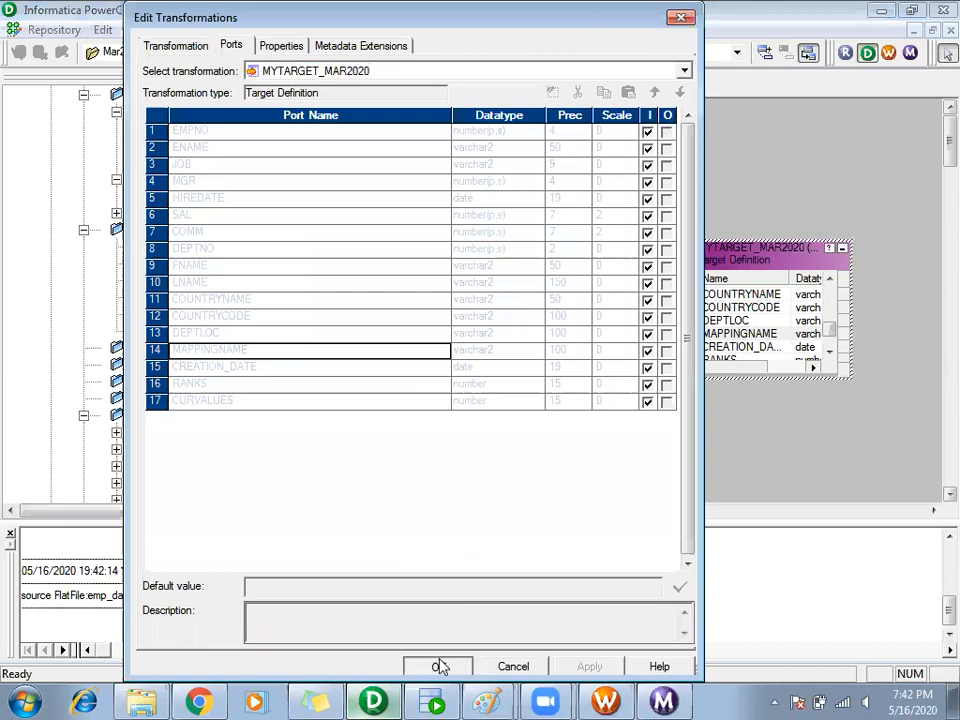
{"action": "left_click", "coordinate": [437, 666]}
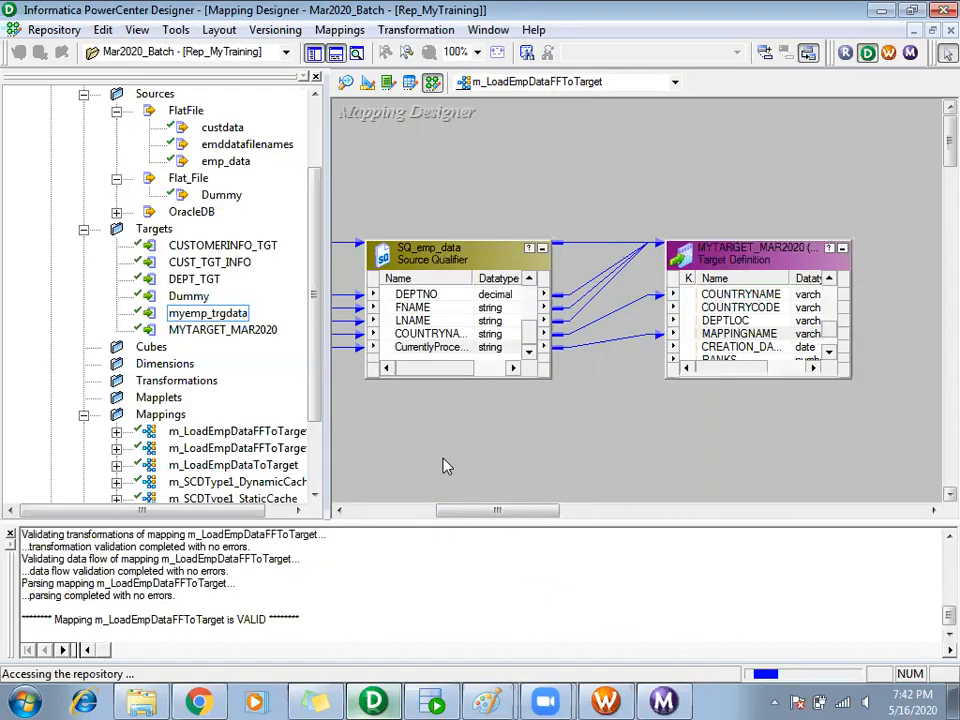
Switch to Workflow Manager, refresh the mapping of the s_m_LoadEmpDataFFToTarget session in wf_LoadEmpData, and save the workflow
{"action": "left_click", "coordinate": [605, 700]}
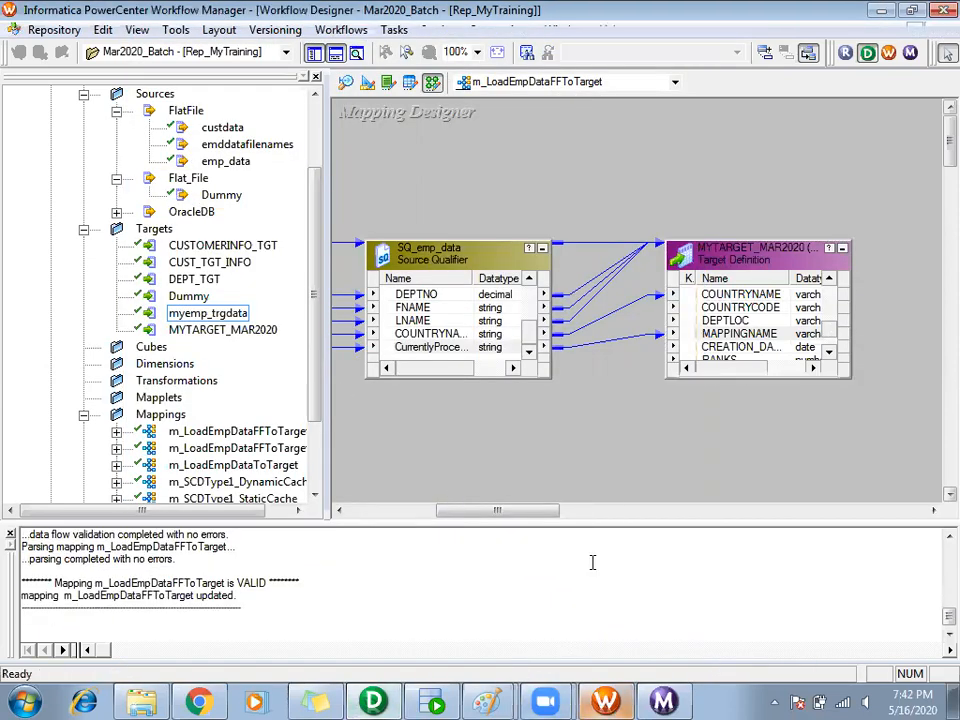
{"action": "right_click", "coordinate": [470, 192]}
{"action": "left_click", "coordinate": [525, 371]}
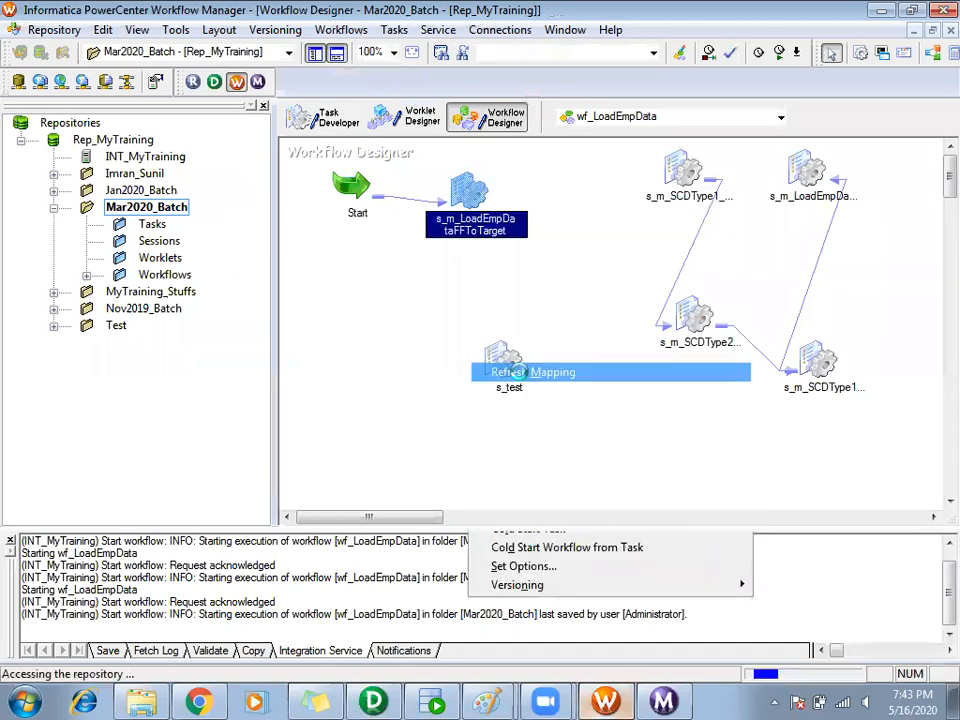
Check the MAPPINGNAME column of the existing mytarget_mar2020 query result in SQL Developer, and return to Workflow Manager
{"action": "left_click", "coordinate": [431, 700]}
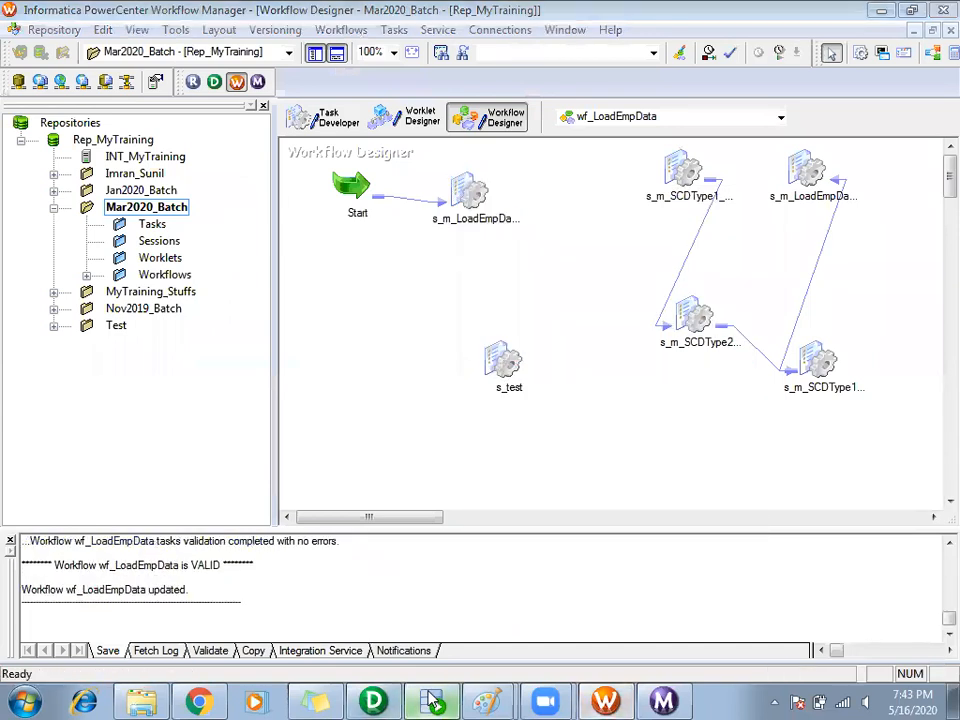
{"action": "left_click", "coordinate": [697, 350]}
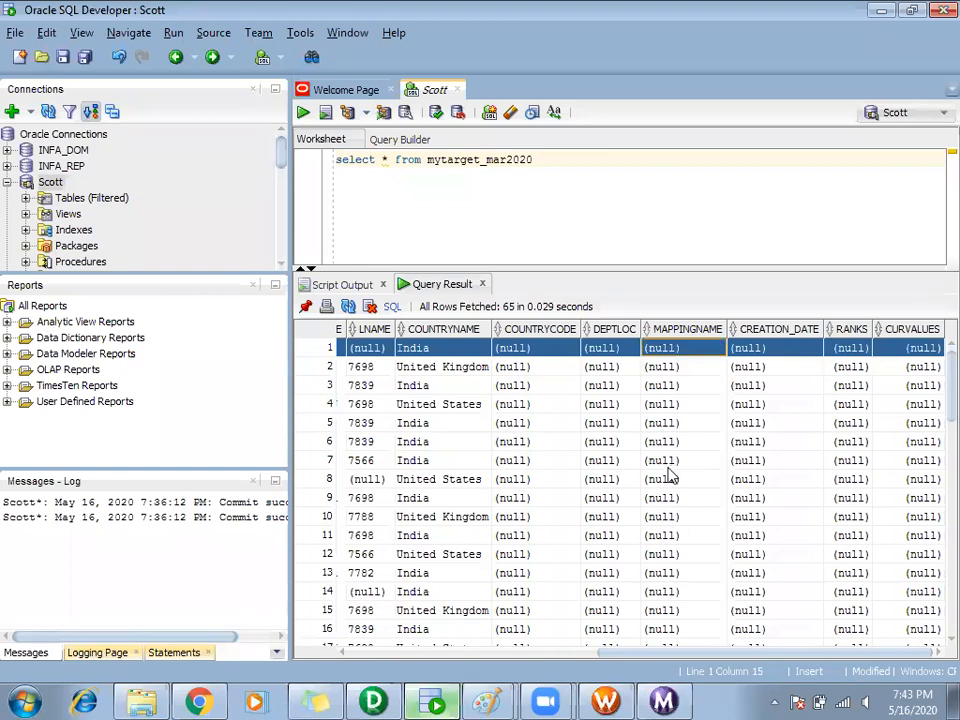
{"action": "key", "text": "alt+Tab"}
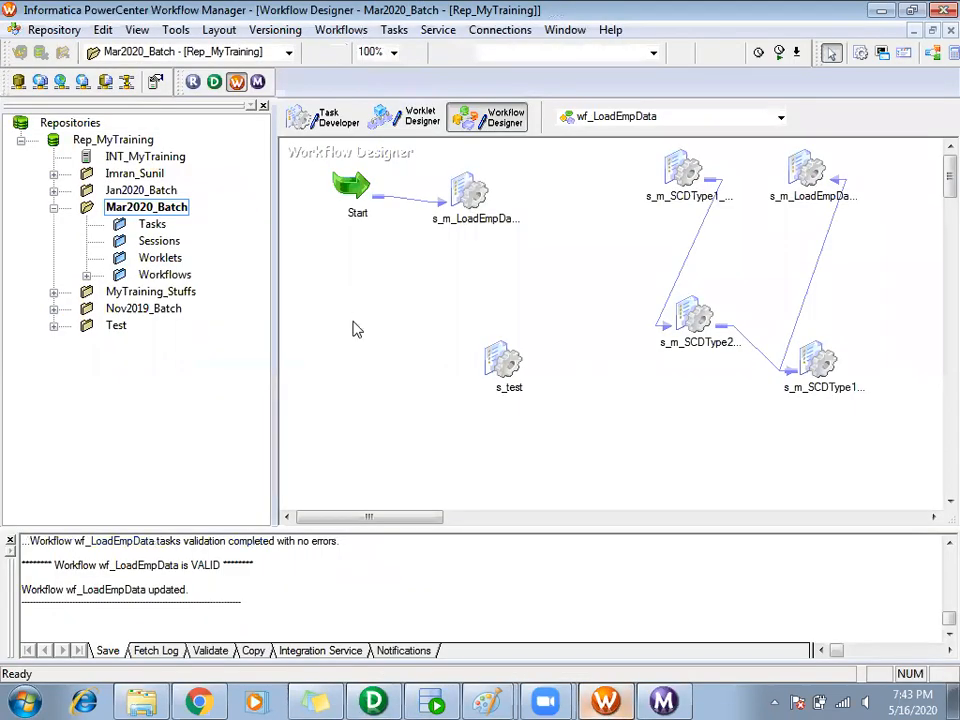
Start the wf_LoadEmpData workflow and view the new s_m_LoadEmpDataFFToTarget run's source and target statistics in Workflow Monitor
{"action": "right_click", "coordinate": [343, 328]}
{"action": "left_click", "coordinate": [400, 467]}
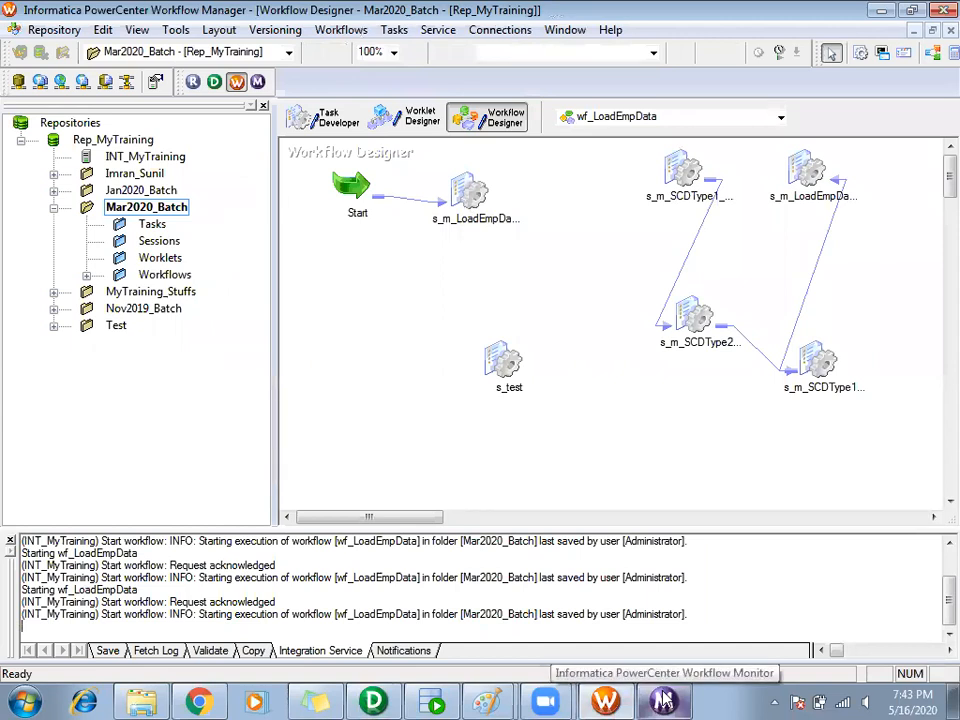
{"action": "left_click", "coordinate": [663, 700]}
{"action": "left_click", "coordinate": [315, 136]}
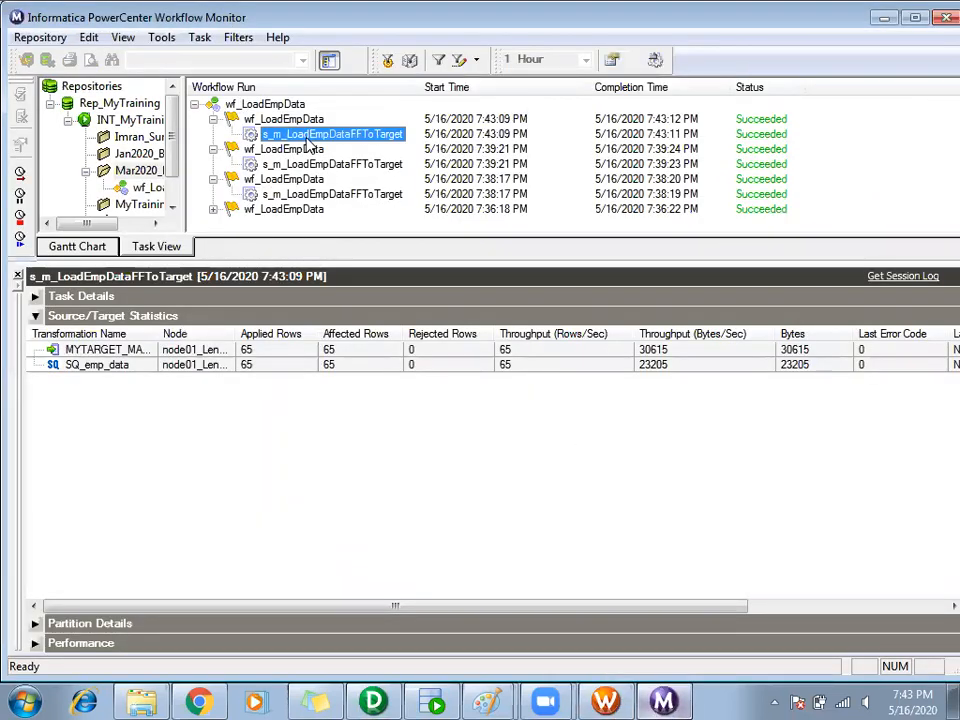
Rerun the mytarget_mar2020 query in SQL Developer and examine which source file path the MAPPINGNAME column holds for each block of rows
{"action": "left_click", "coordinate": [442, 694]}
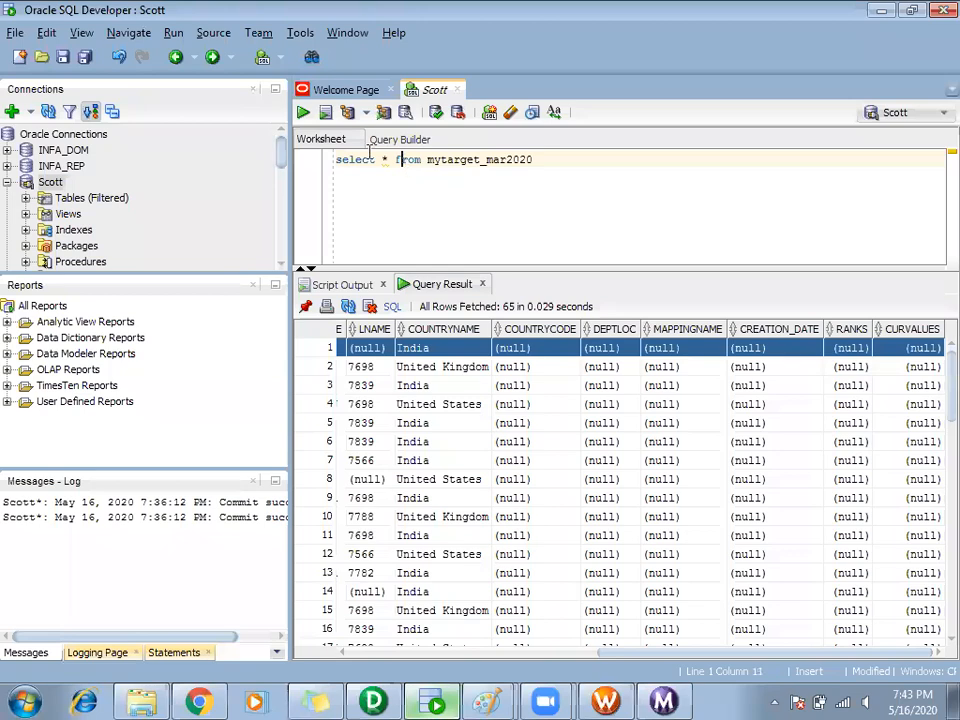
{"action": "key", "text": "ctrl+Return"}
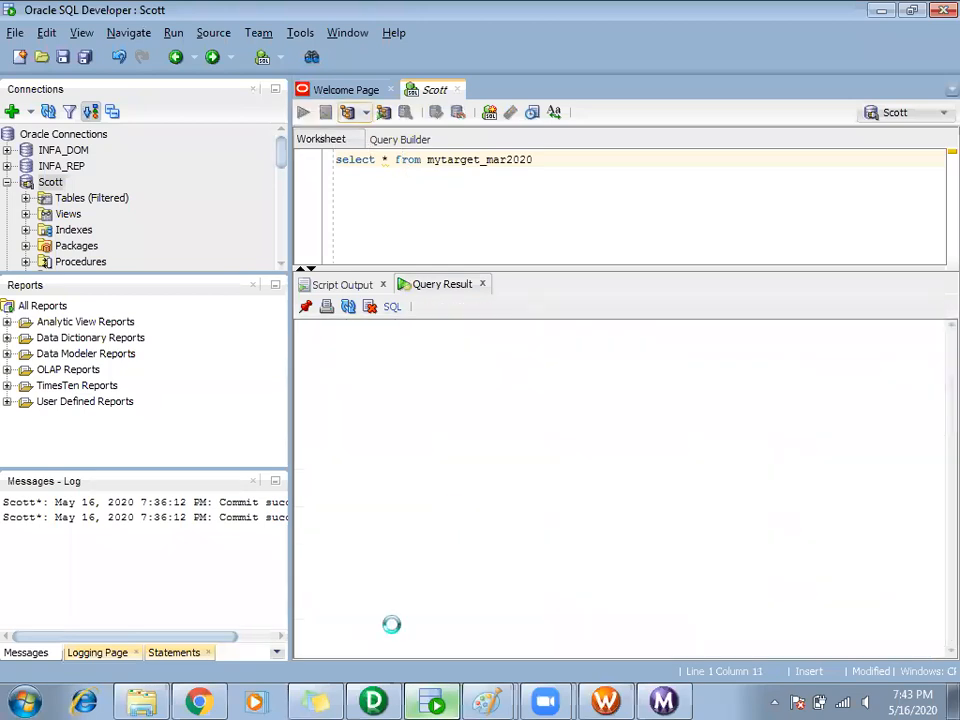
{"action": "left_click_drag", "start_coordinate": [380, 654], "coordinate": [672, 640]}
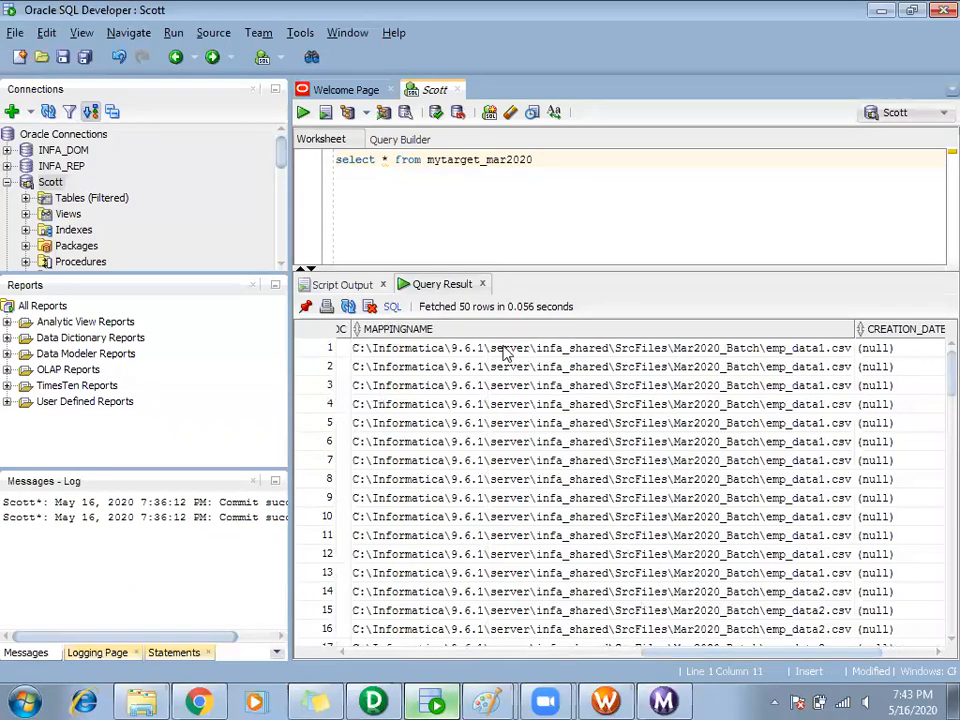
{"action": "left_click", "coordinate": [505, 350]}
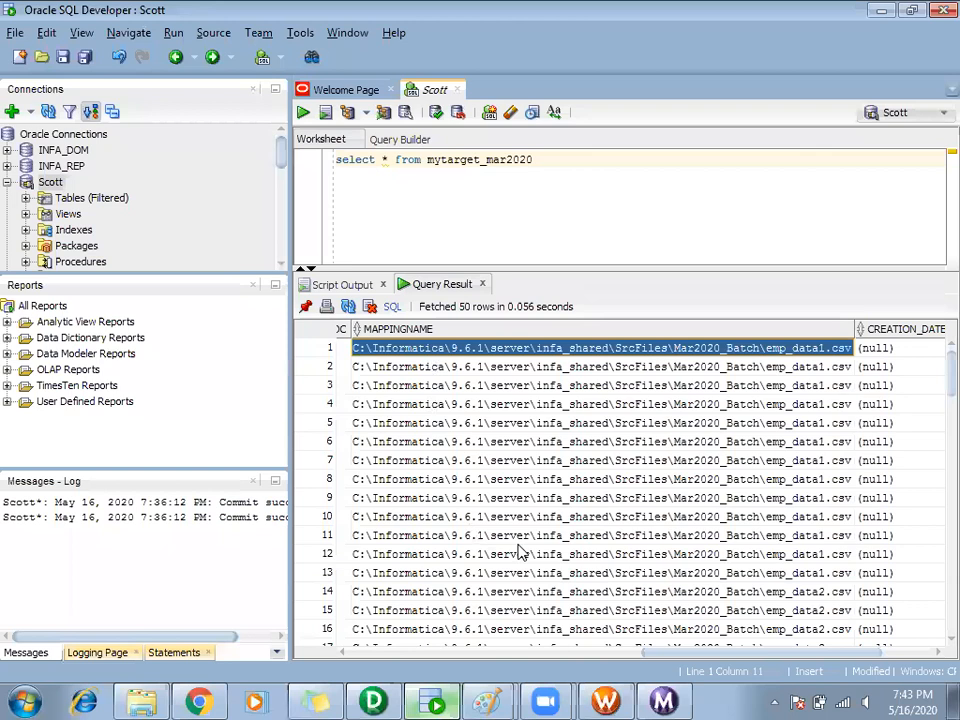
{"action": "left_click_drag", "start_coordinate": [522, 577], "coordinate": [508, 340]}
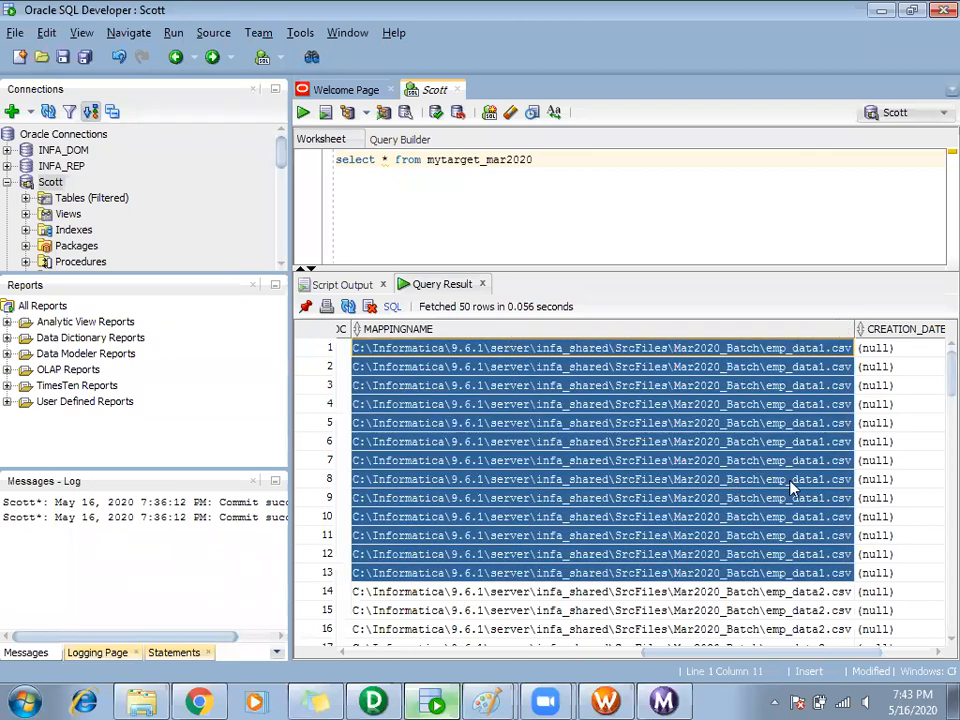
{"action": "scroll", "coordinate": [790, 487], "scroll_direction": "down", "scroll_amount": 4}
{"action": "left_click_drag", "start_coordinate": [720, 393], "coordinate": [745, 597]}
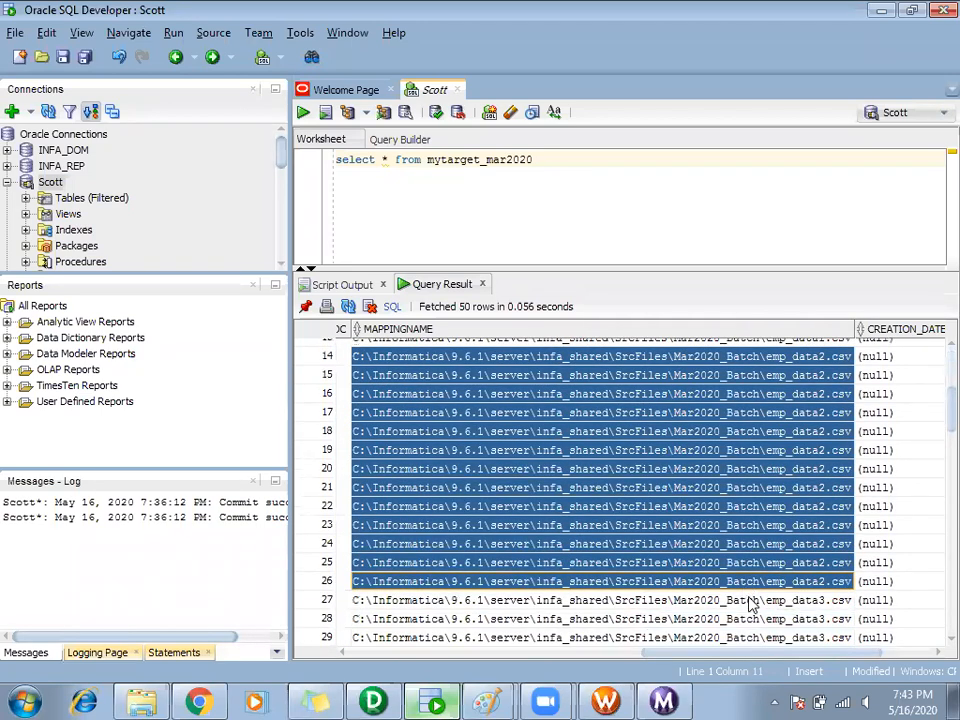
{"action": "scroll", "coordinate": [752, 500], "scroll_direction": "down", "scroll_amount": 9}
{"action": "scroll", "coordinate": [757, 518], "scroll_direction": "down", "scroll_amount": 3}
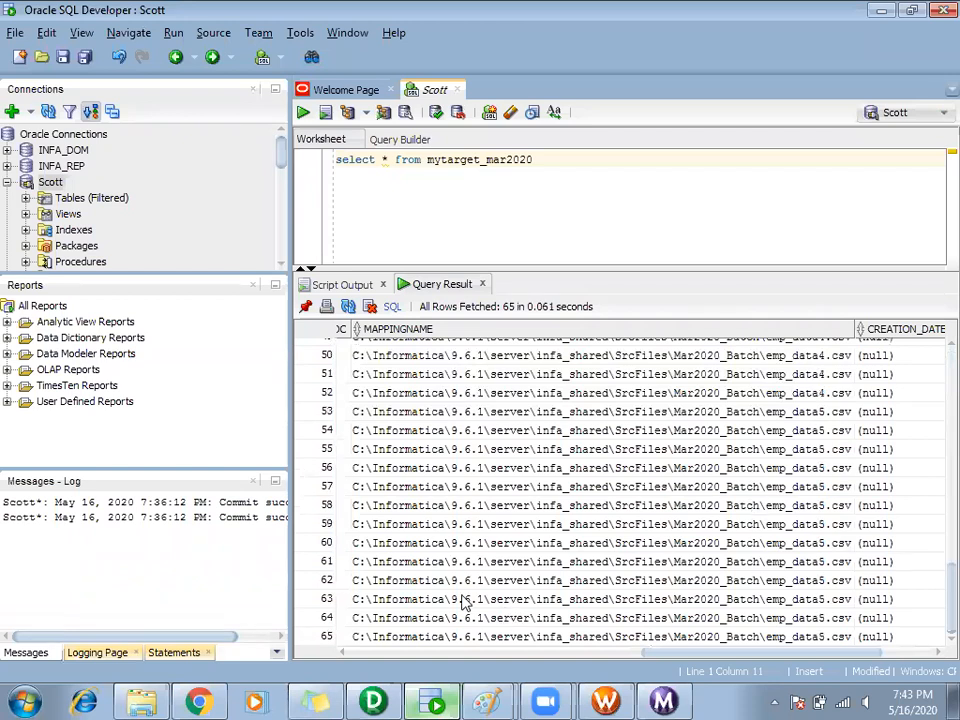
{"action": "left_click", "coordinate": [360, 653]}
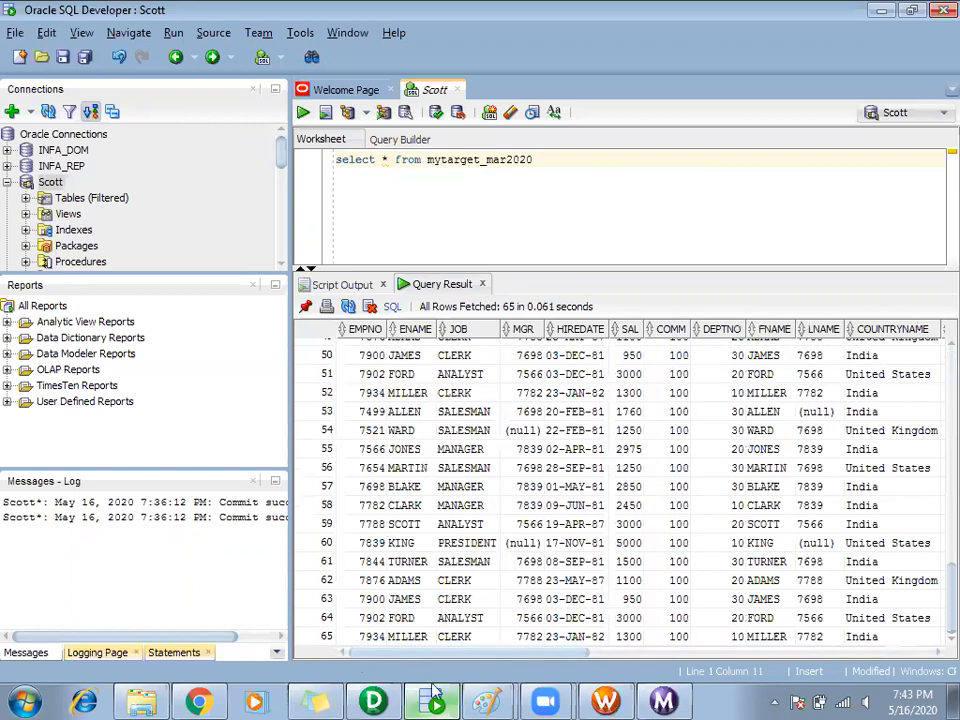
In the IndirectFileLoad.png notes in Paint, underline the green CurrentlyProssedFileName note with a black freehand line
{"action": "mouse_move", "coordinate": [487, 700]}
{"action": "left_click", "coordinate": [430, 626]}
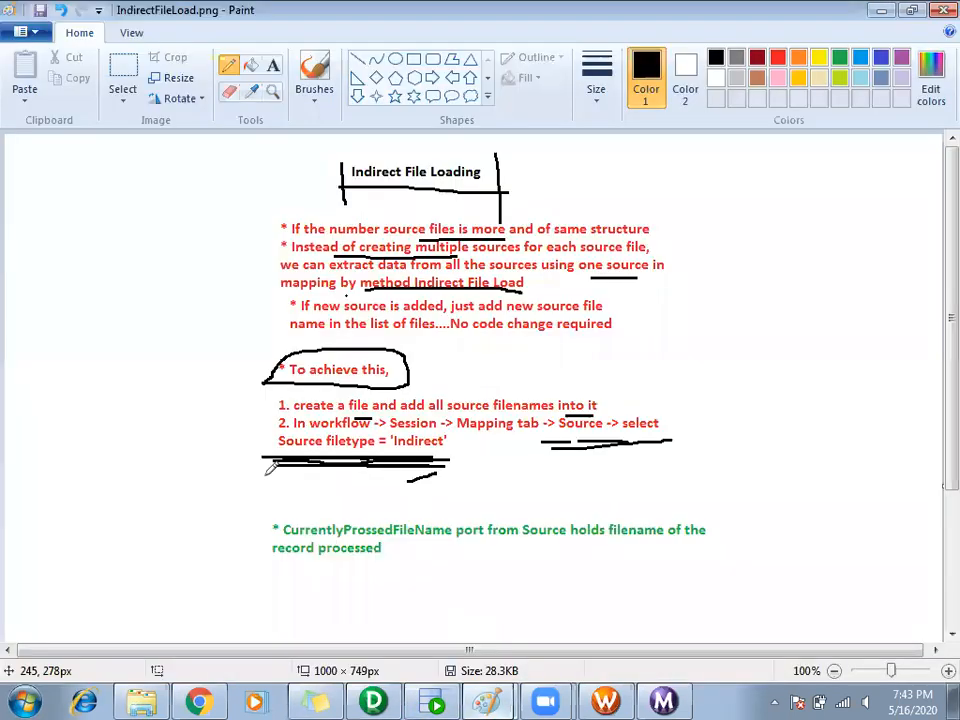
{"action": "left_click_drag", "start_coordinate": [297, 574], "coordinate": [757, 559]}
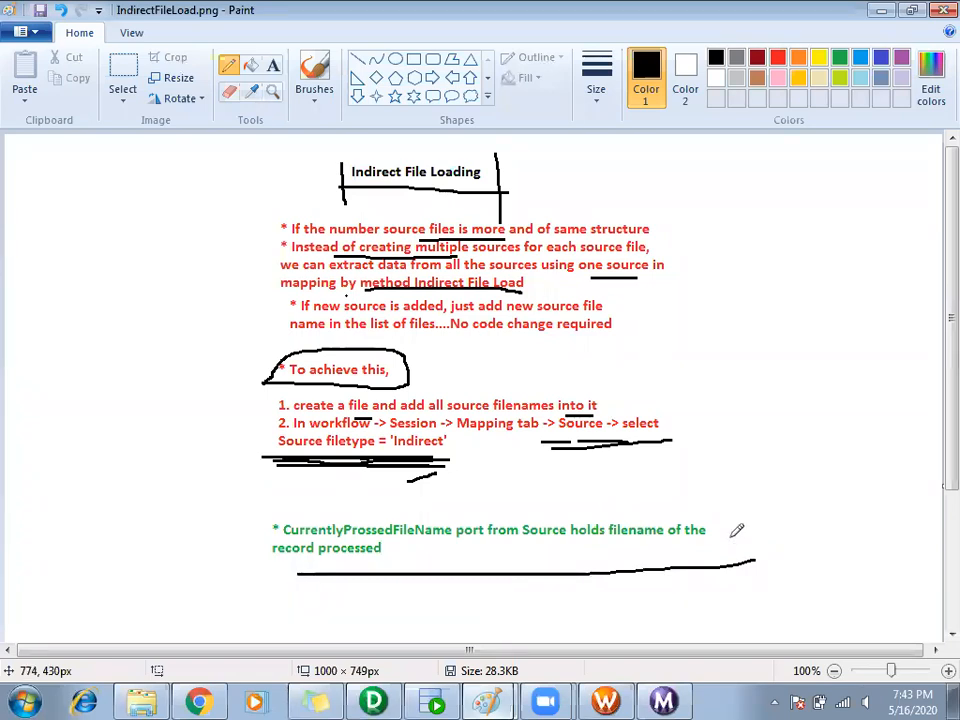
In the Mar2020_Batch source folder in Windows Explorer, duplicate emp_data5.csv and rename the copy emp_data6.csv
{"action": "mouse_move", "coordinate": [318, 695]}
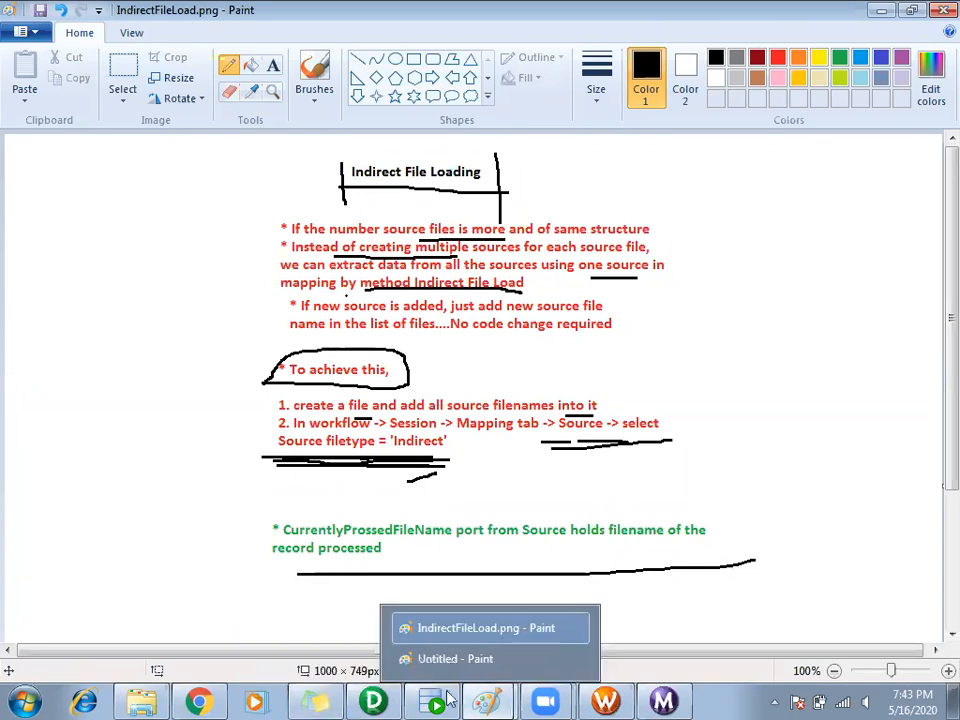
{"action": "mouse_move", "coordinate": [437, 700]}
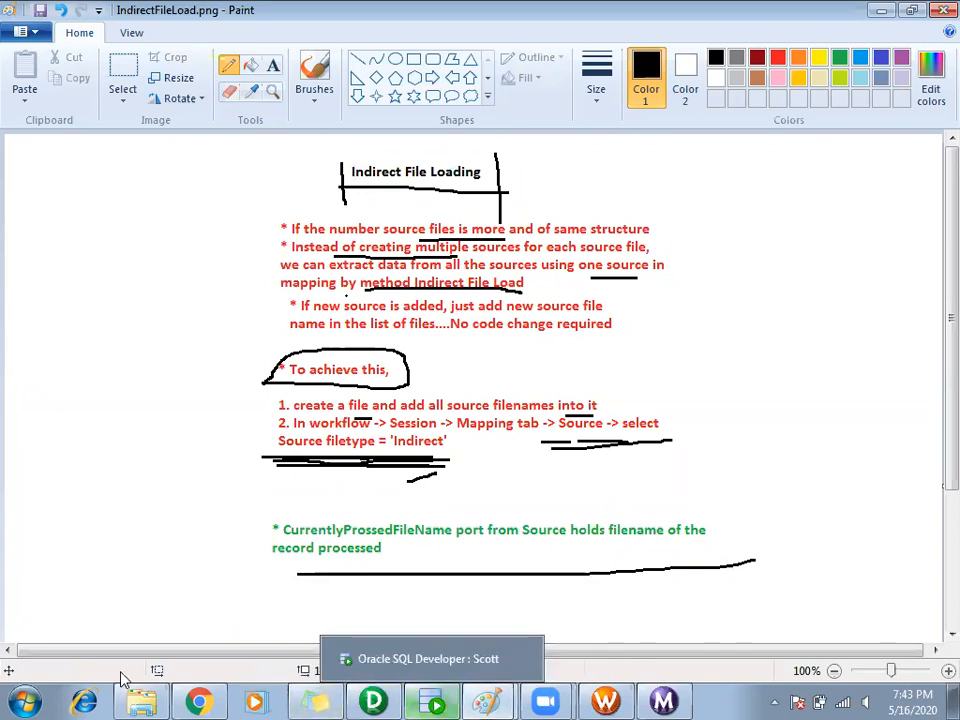
{"action": "left_click", "coordinate": [141, 700]}
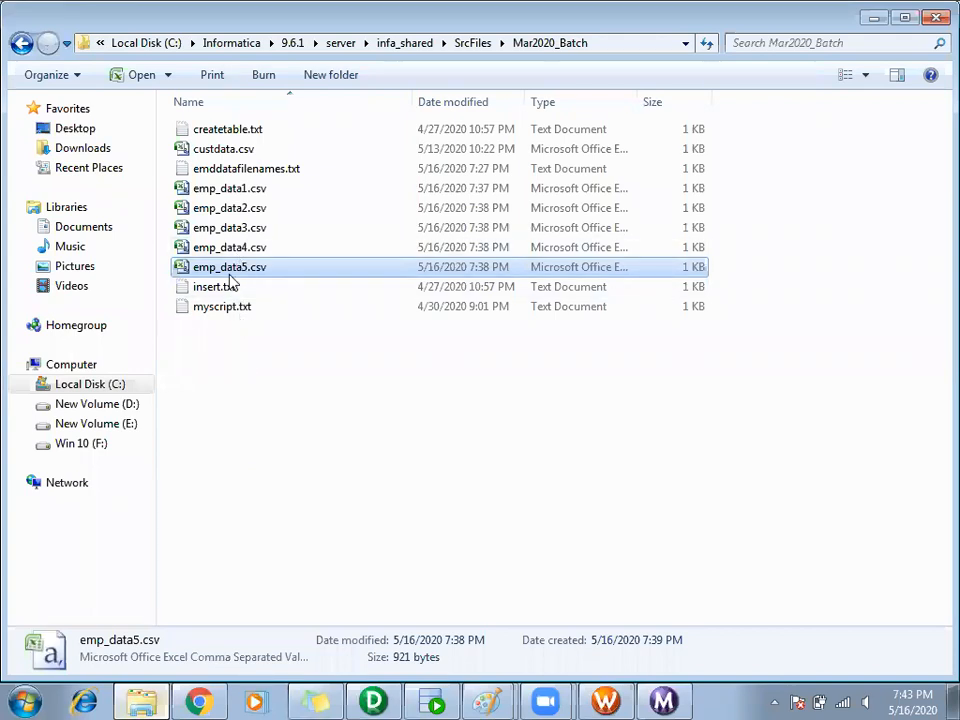
{"action": "key", "text": "ctrl+c"}
{"action": "key", "text": "ctrl+v"}
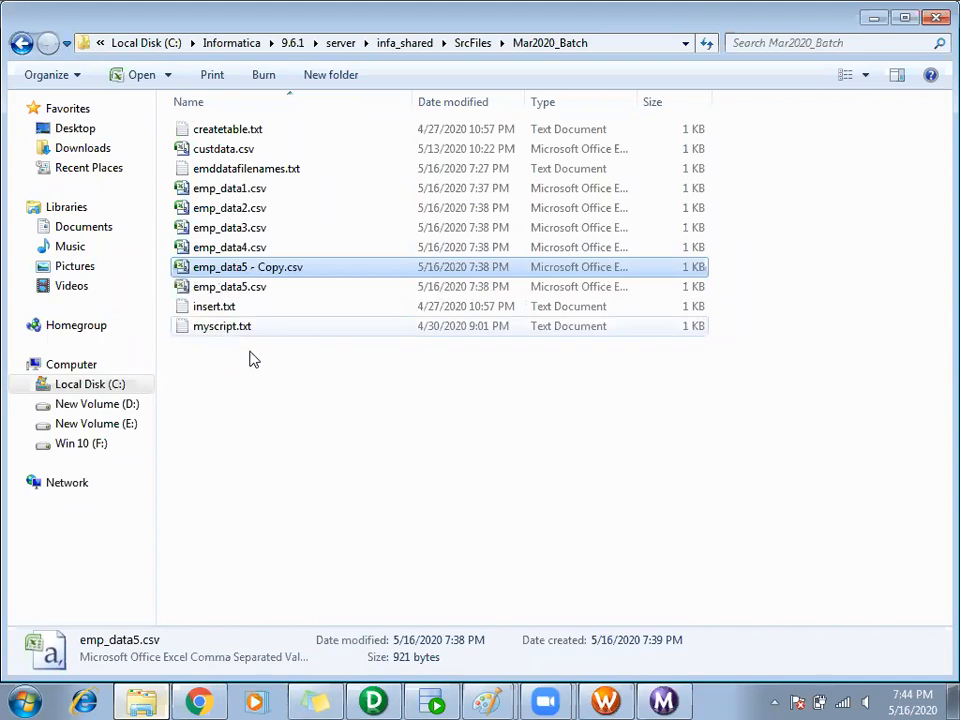
{"action": "left_click", "coordinate": [261, 266]}
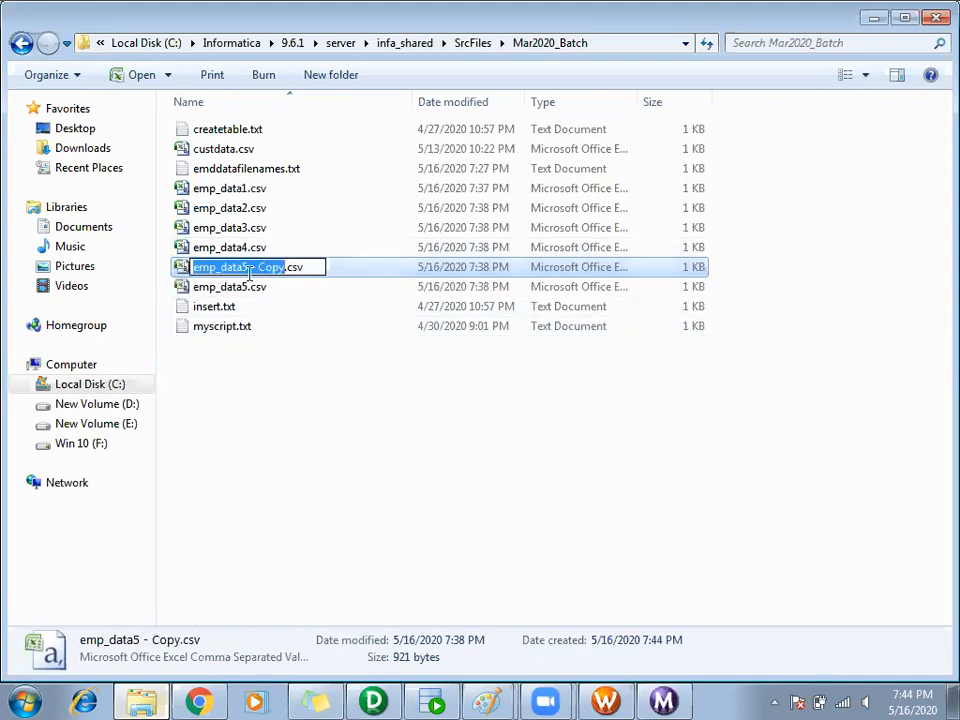
{"action": "left_click_drag", "start_coordinate": [242, 266], "coordinate": [280, 266]}
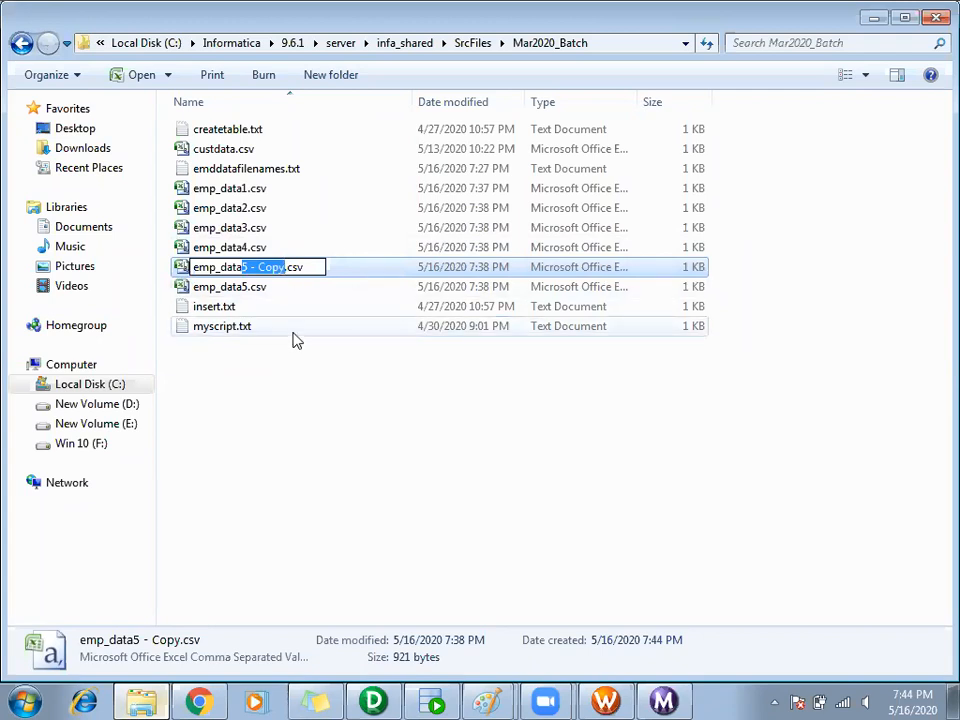
{"action": "type", "text": "6"}
{"action": "left_click", "coordinate": [287, 442]}
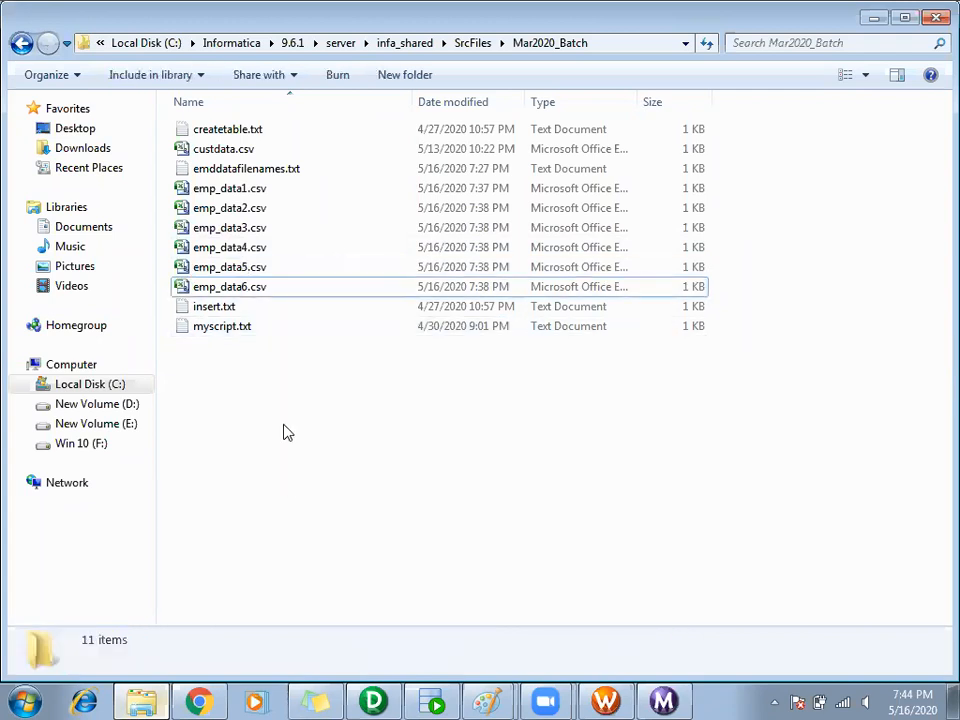
Add emp_data6.csv as a new last line in the file list emddatafilenames.txt, save it, and close it
{"action": "double_click", "coordinate": [255, 172]}
{"action": "left_click_drag", "start_coordinate": [484, 193], "coordinate": [377, 193]}
{"action": "key", "text": "ctrl+c"}
{"action": "left_click", "coordinate": [503, 189]}
{"action": "key", "text": "Return"}
{"action": "key", "text": "ctrl+v"}
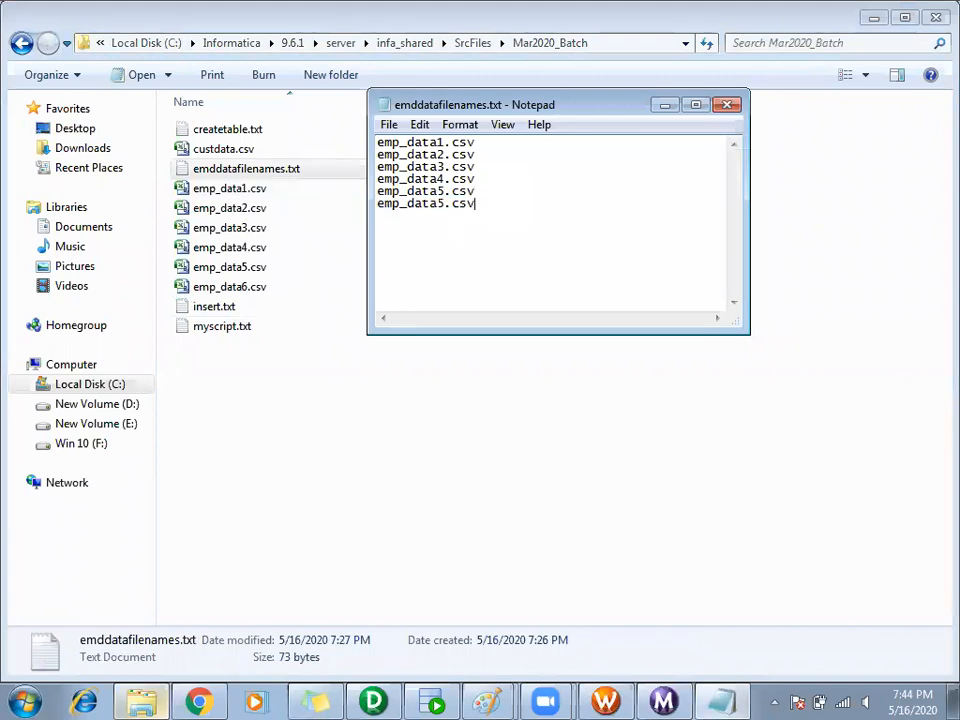
{"action": "left_click", "coordinate": [444, 203]}
{"action": "type", "text": "6"}
{"action": "left_click", "coordinate": [727, 104]}
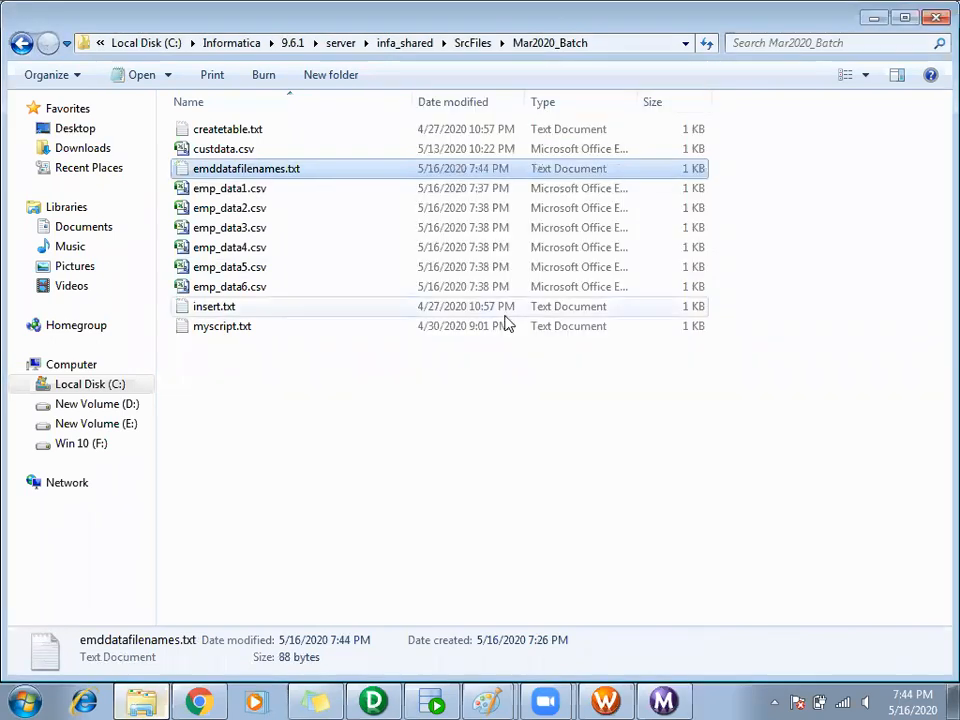
Run wf_LoadEmpData again from Workflow Manager and check the latest session run's applied rows in Workflow Monitor
{"action": "left_click", "coordinate": [608, 700]}
{"action": "right_click", "coordinate": [378, 256]}
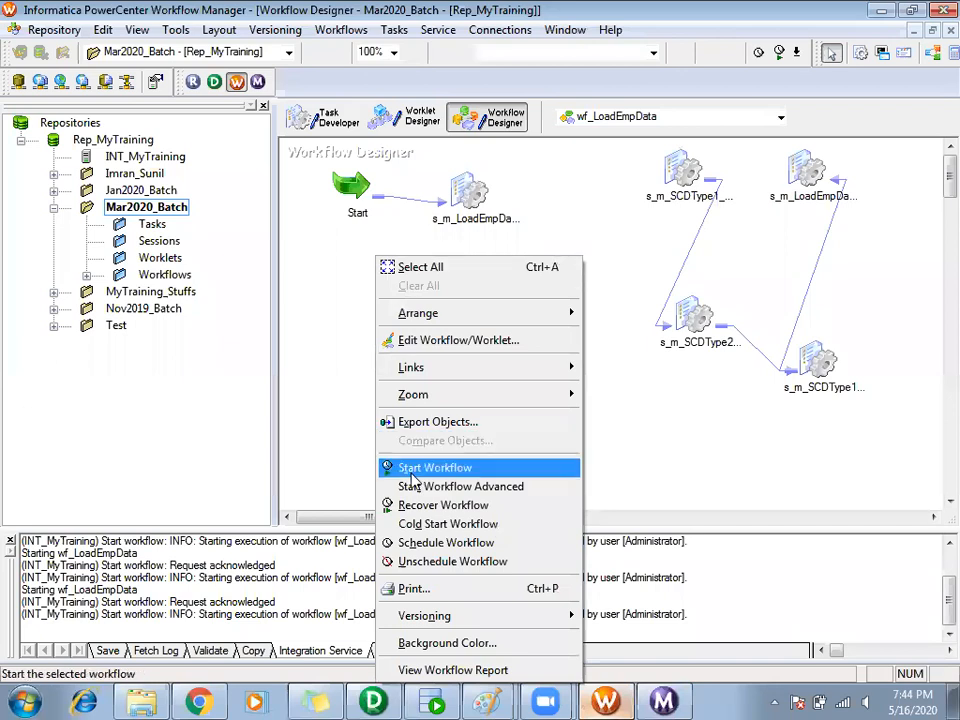
{"action": "left_click", "coordinate": [390, 465]}
{"action": "left_click", "coordinate": [660, 700]}
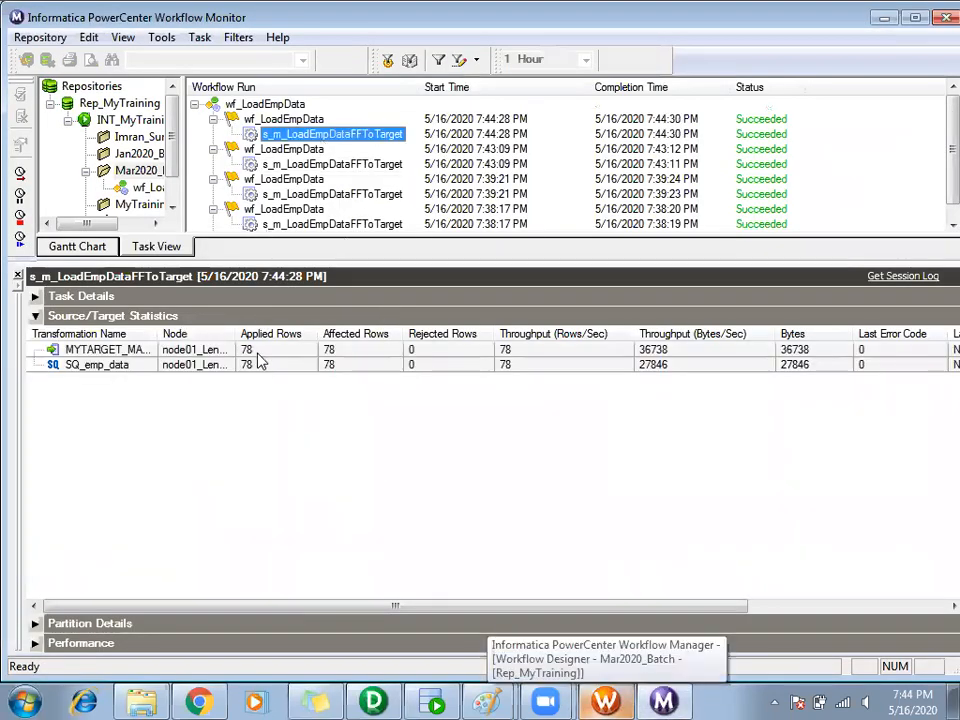
{"action": "left_click", "coordinate": [249, 350]}
Requery mytarget_mar2020 in SQL Developer and inspect the MAPPINGNAME values of the last rows for the emp_data6.csv source file
{"action": "left_click", "coordinate": [428, 700]}
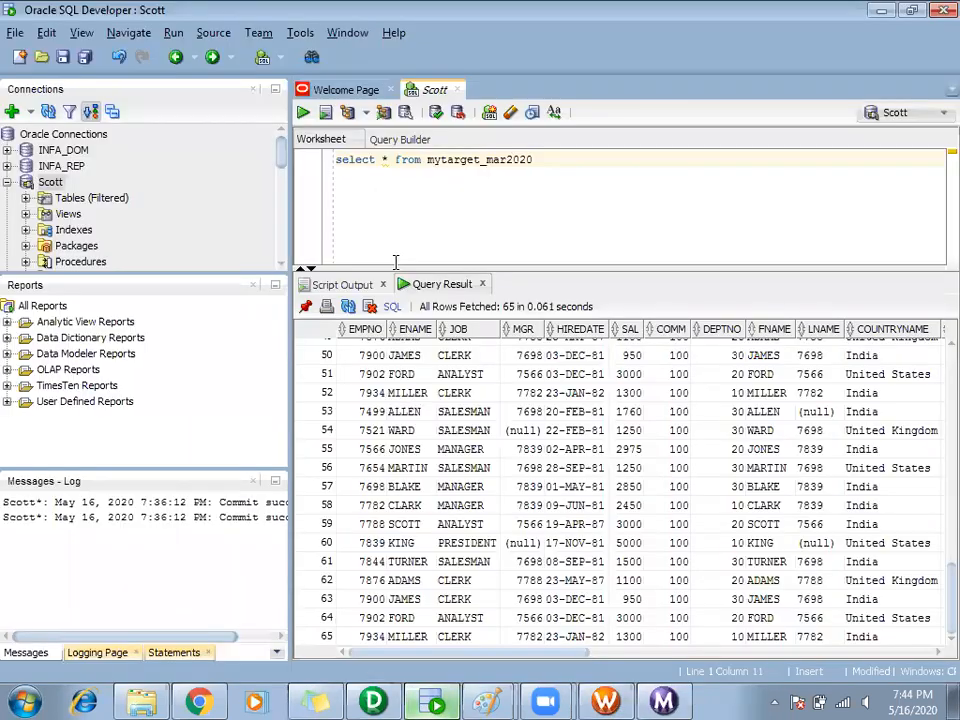
{"action": "left_click", "coordinate": [396, 160]}
{"action": "key", "text": "ctrl+Return"}
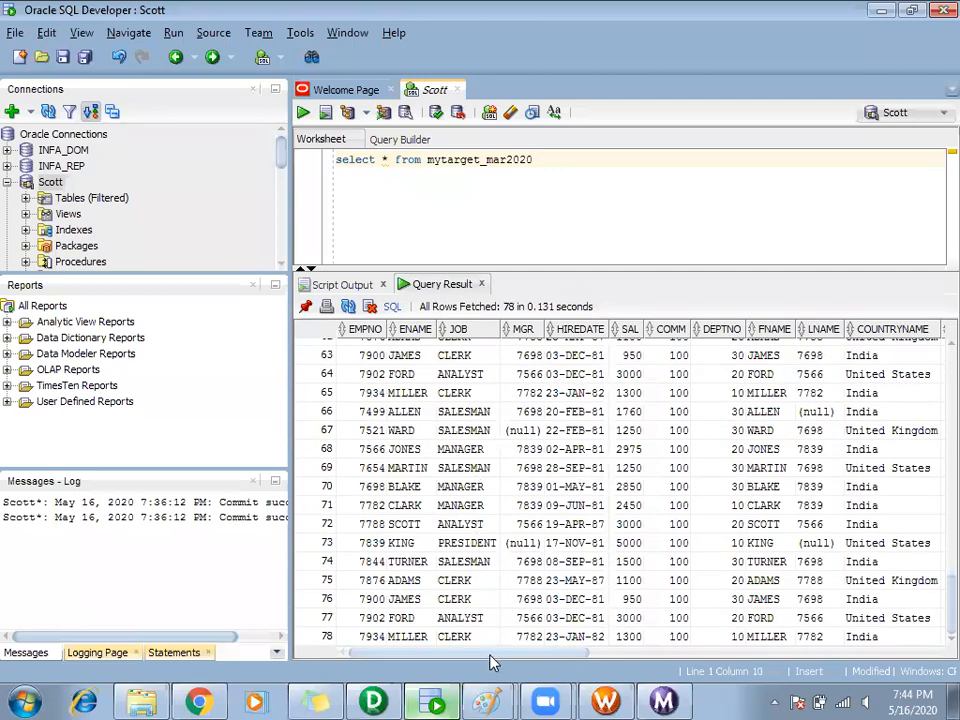
{"action": "left_click_drag", "start_coordinate": [491, 653], "coordinate": [761, 655]}
{"action": "left_click", "coordinate": [729, 524]}
{"action": "left_click_drag", "start_coordinate": [589, 432], "coordinate": [672, 618]}
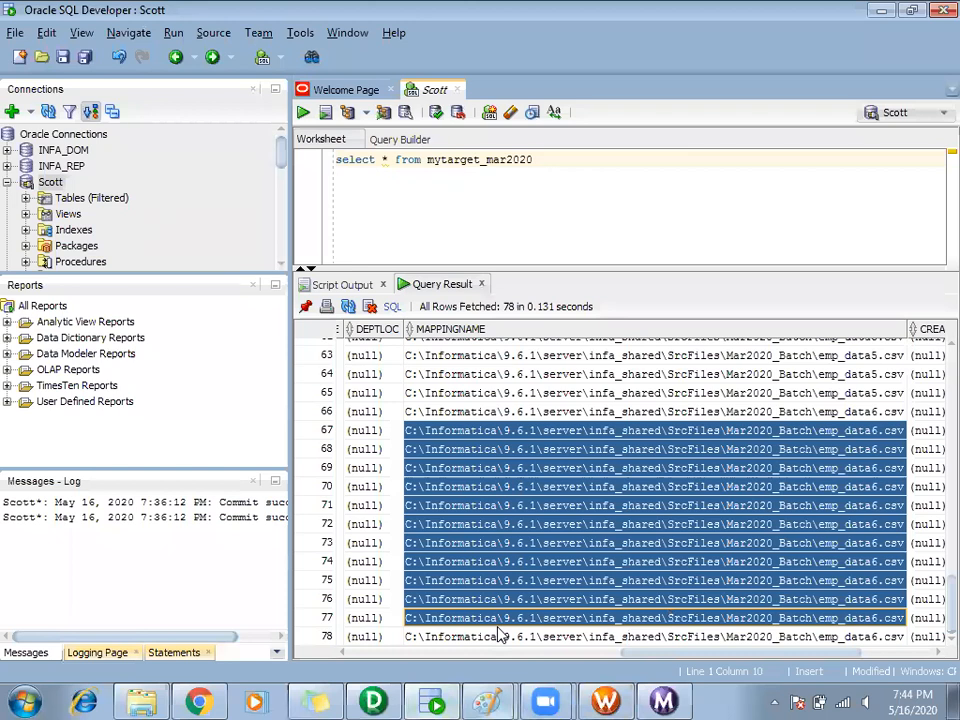
Open a new blank canvas in Paint
{"action": "left_click", "coordinate": [17, 697]}
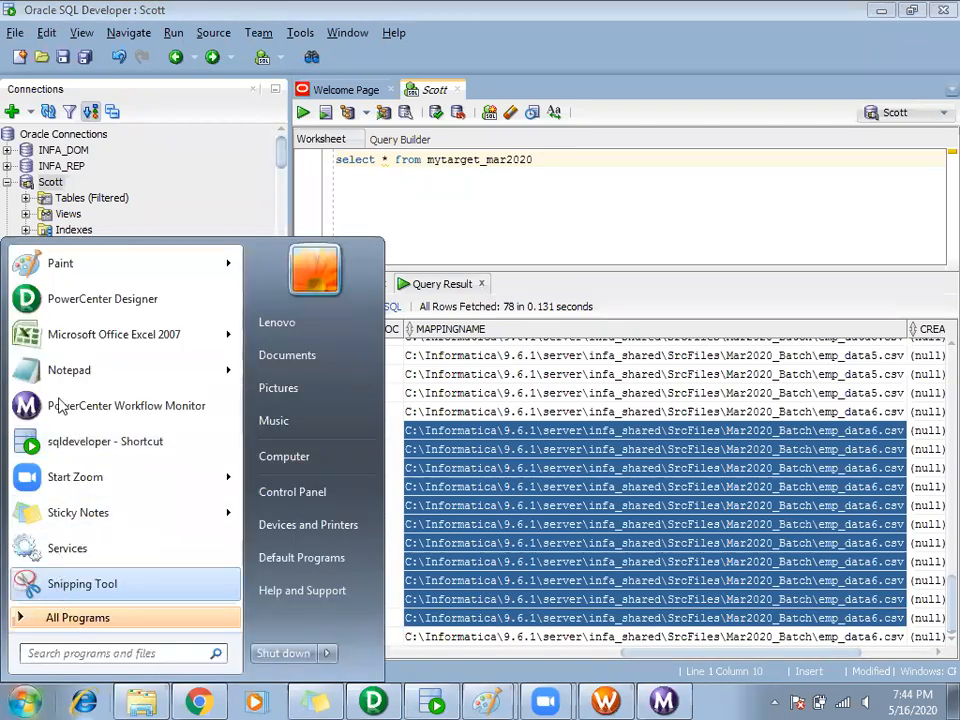
{"action": "left_click", "coordinate": [60, 268]}
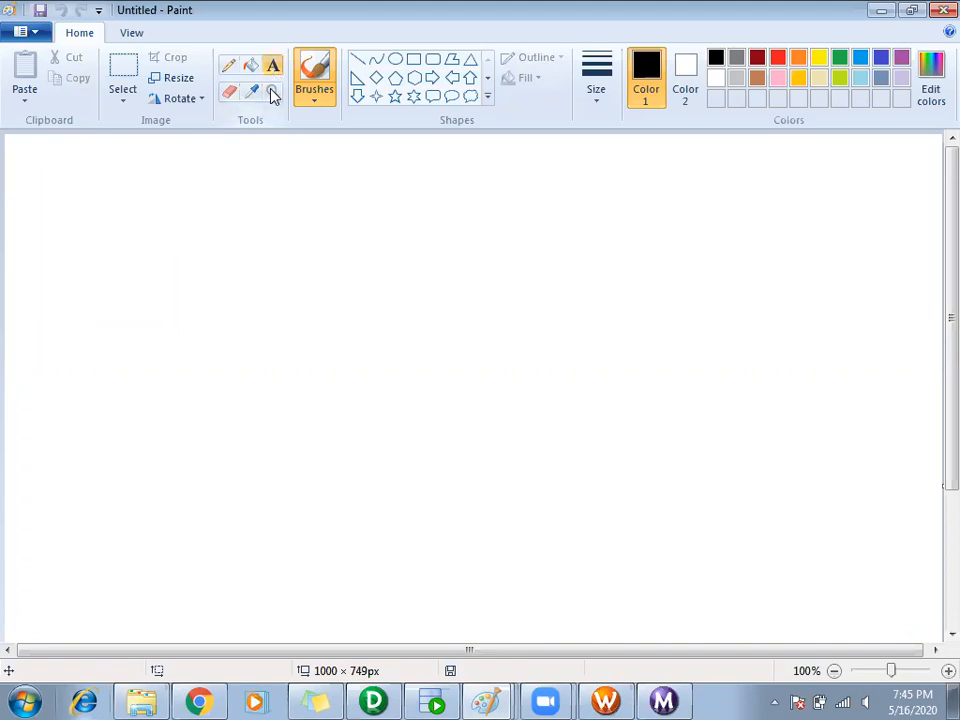
Write the sample file name ABC_YYYMMDDHHMMSS.txt as text on the canvas
{"action": "left_click", "coordinate": [178, 284]}
{"action": "type", "text": "ABC"}
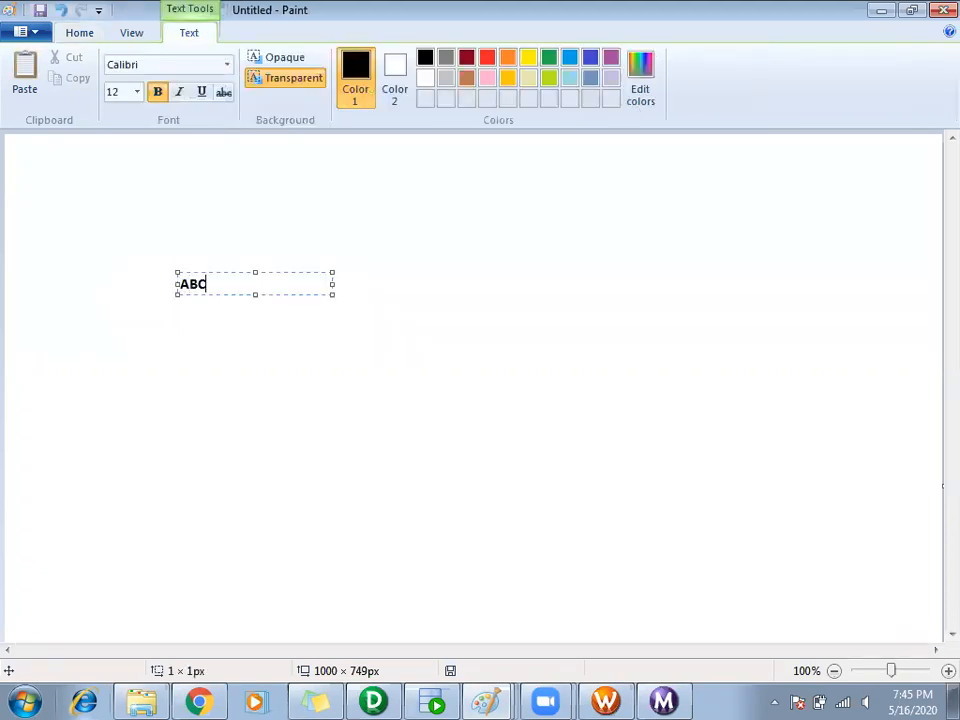
{"action": "type", "text": "_YYYMMDDHH"}
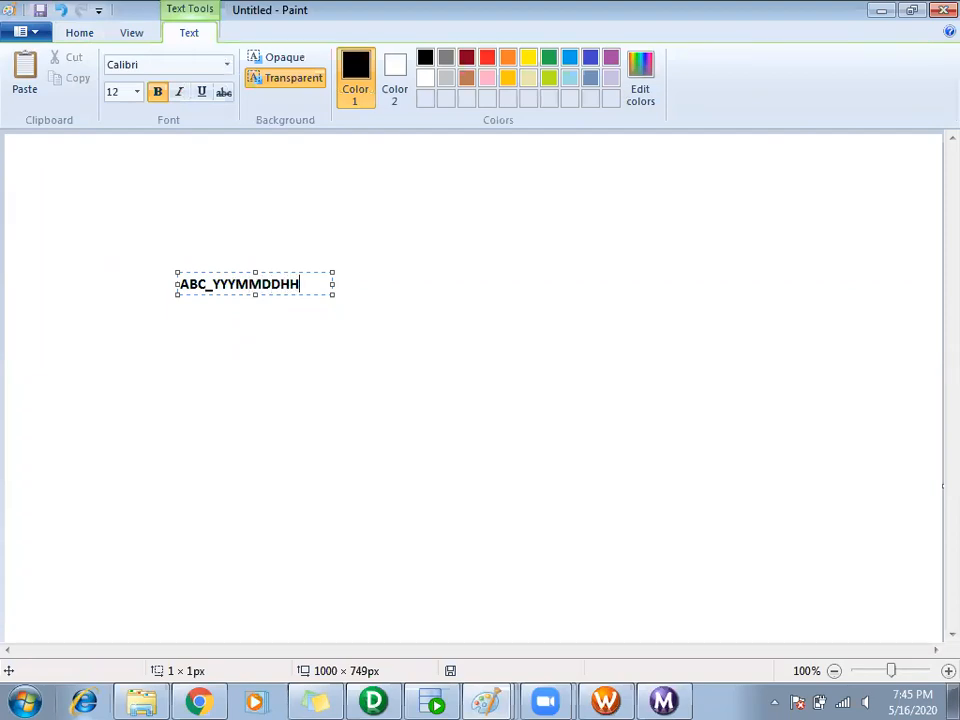
{"action": "type", "text": "MMSS.txt"}
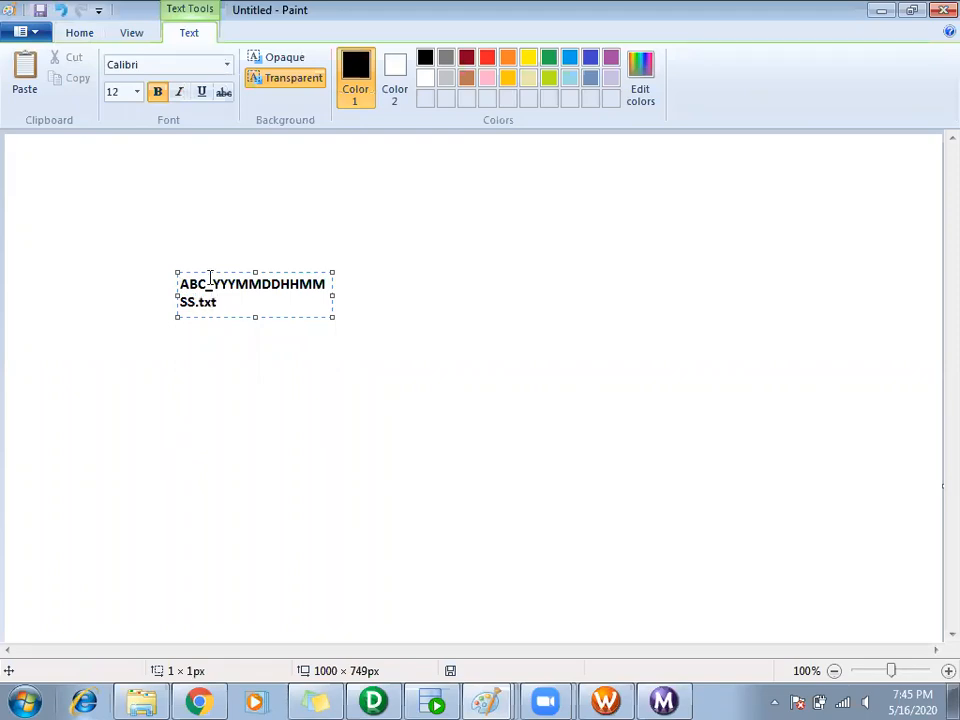
Widen the text box and add two copied lines, ABC1_YYYMMDDHHMMSS.txt and ABC2_YYYMMDDHHMMSS.txt, below the first file name
{"action": "left_click_drag", "start_coordinate": [335, 291], "coordinate": [433, 291]}
{"action": "left_click_drag", "start_coordinate": [366, 286], "coordinate": [156, 283]}
{"action": "left_click", "coordinate": [393, 285]}
{"action": "key", "text": "Return"}
{"action": "key", "text": "ctrl+v"}
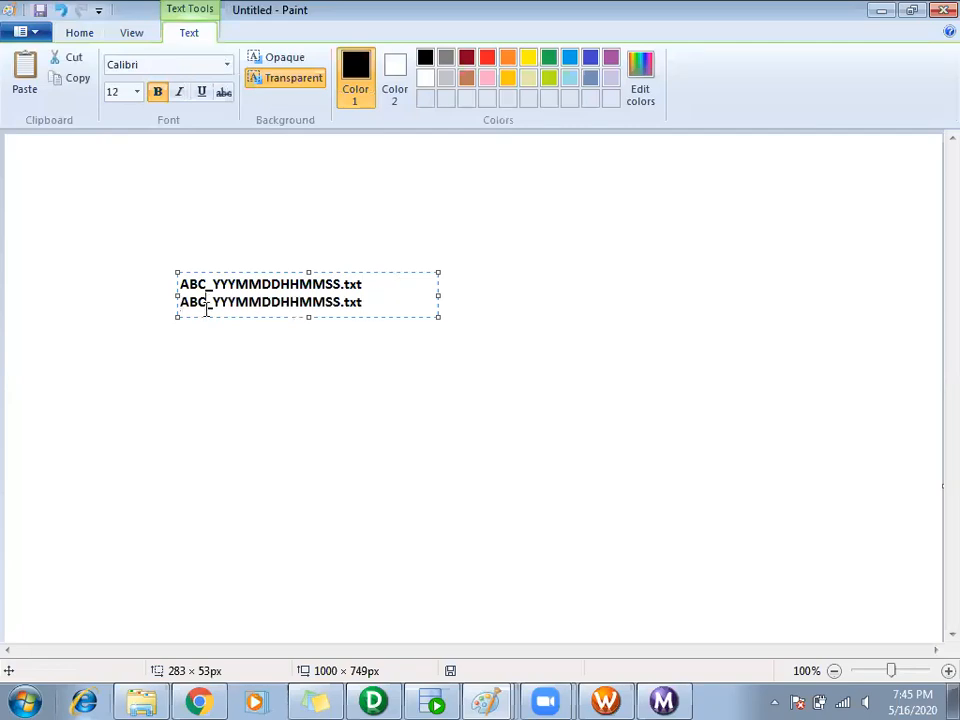
{"action": "type", "text": "1"}
{"action": "key", "text": "Return"}
{"action": "key", "text": "ctrl+v"}
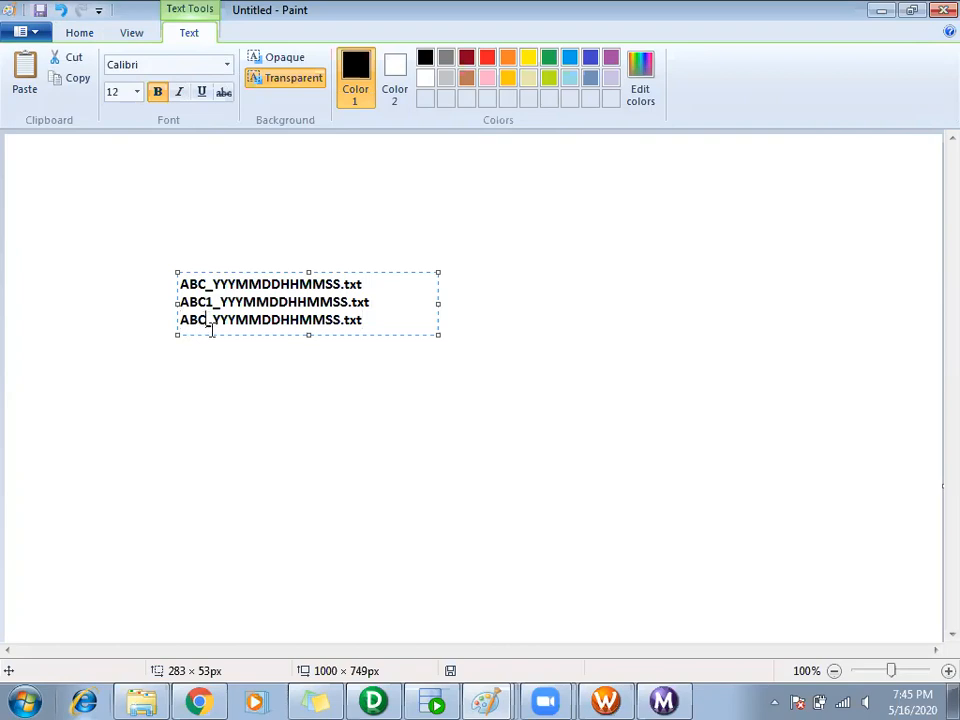
{"action": "type", "text": "2"}
{"action": "left_click", "coordinate": [279, 463]}
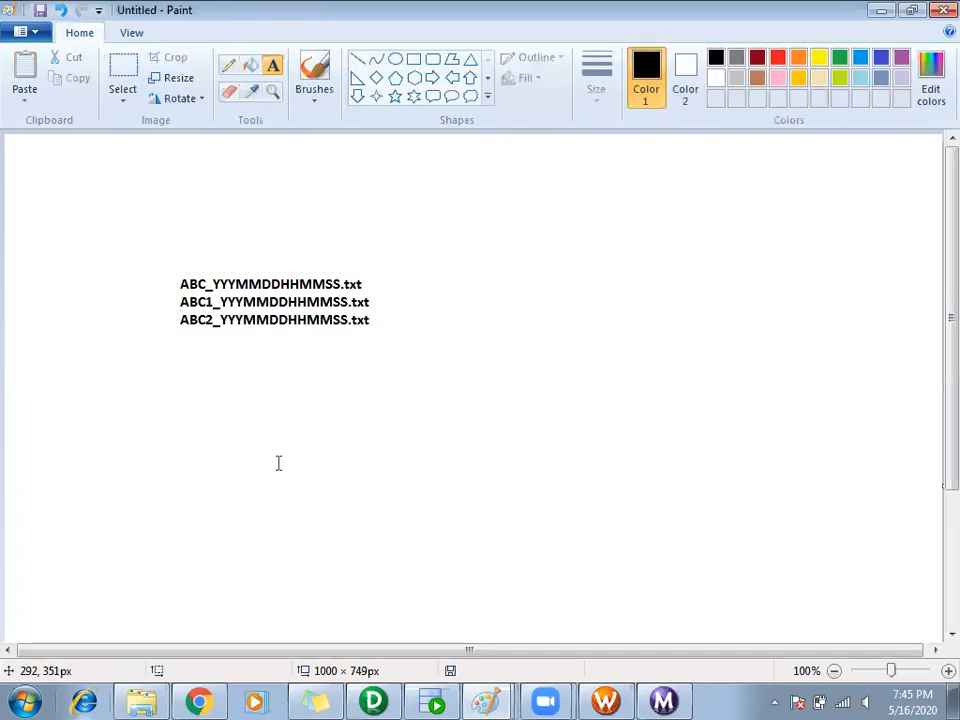
Undo the three-line file name text on the canvas
{"action": "left_click", "coordinate": [283, 271]}
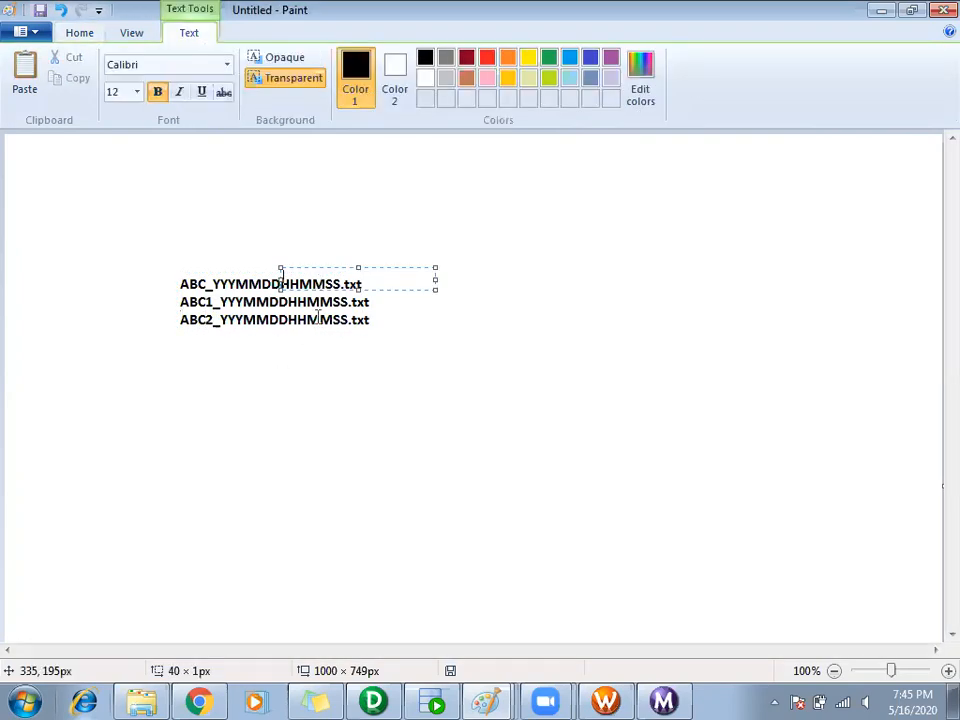
{"action": "left_click", "coordinate": [325, 457]}
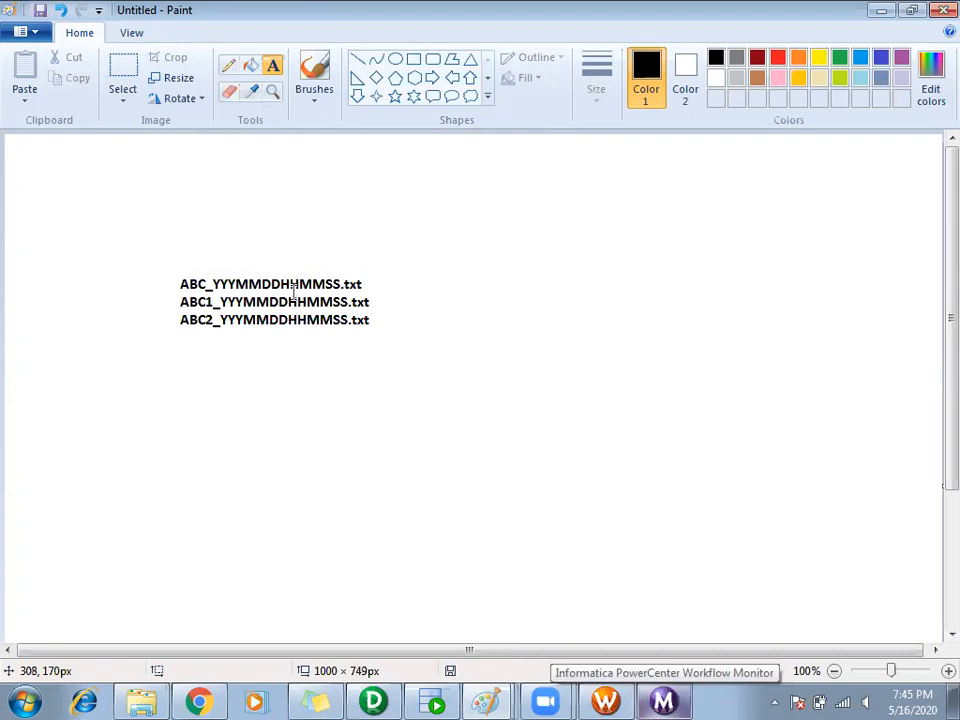
{"action": "key", "text": "ctrl+z"}
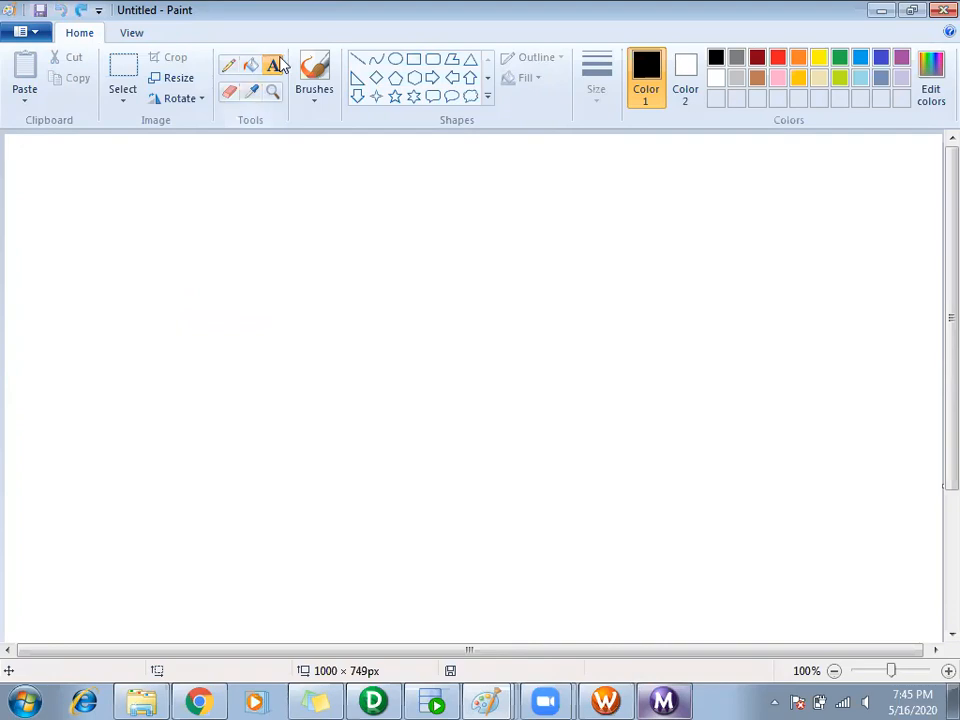
Write the file name pattern ABC_YYYYMMDDHHMMSS.txt on the canvas as a single line, widening its text box to fit
{"action": "left_click", "coordinate": [160, 272]}
{"action": "type", "text": "ABC"}
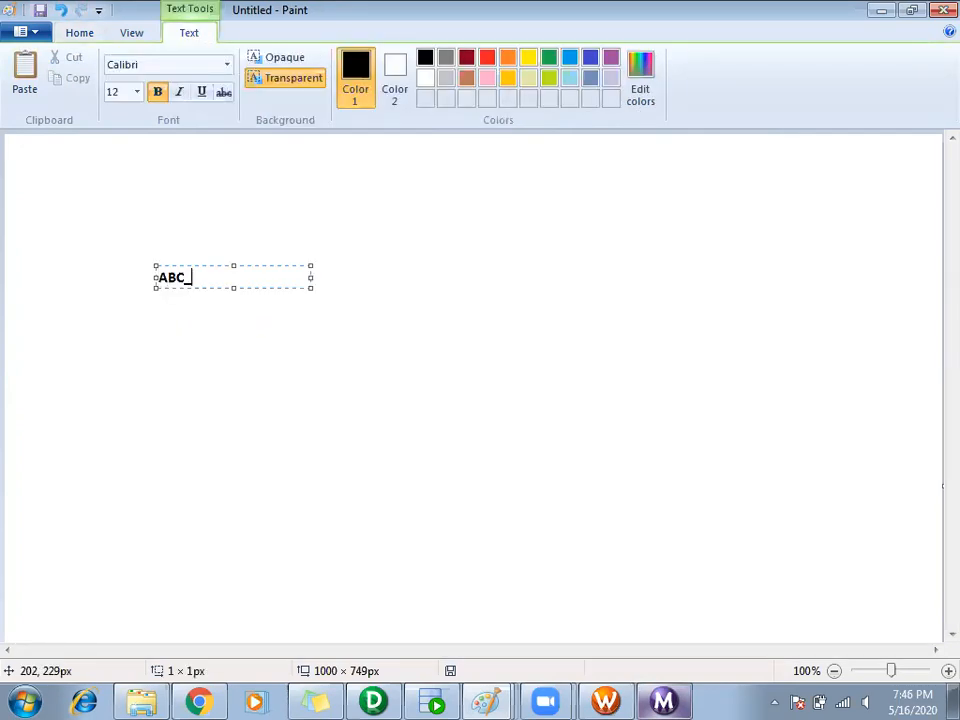
{"action": "type", "text": "_YYYYMM"}
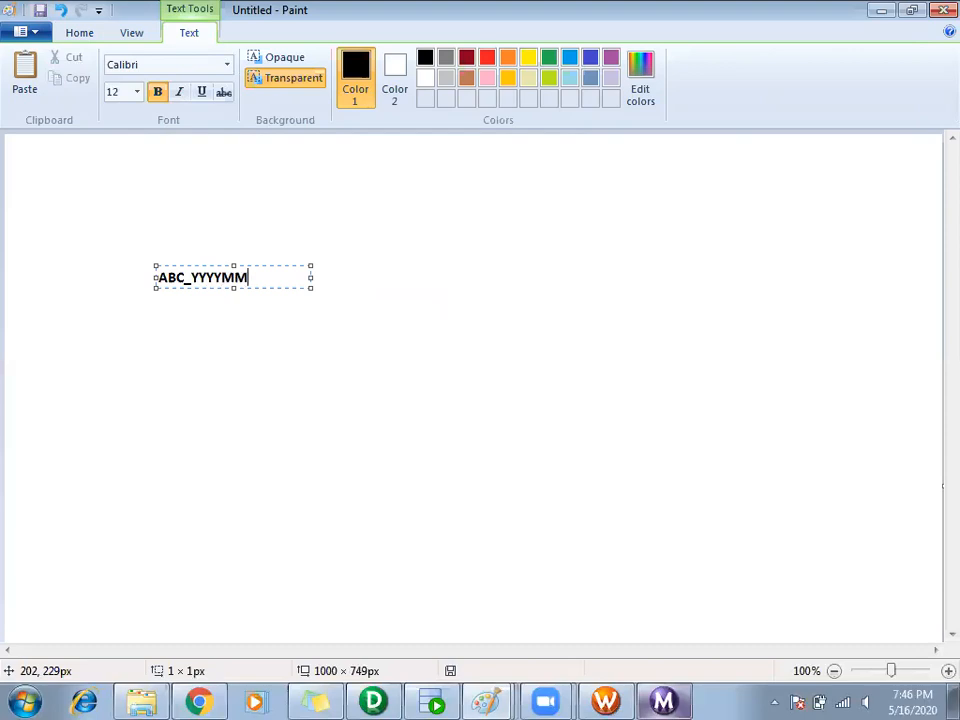
{"action": "type", "text": "DDHH"}
{"action": "type", "text": "MMD"}
{"action": "key", "text": "BackSpace"}
{"action": "key", "text": "BackSpace"}
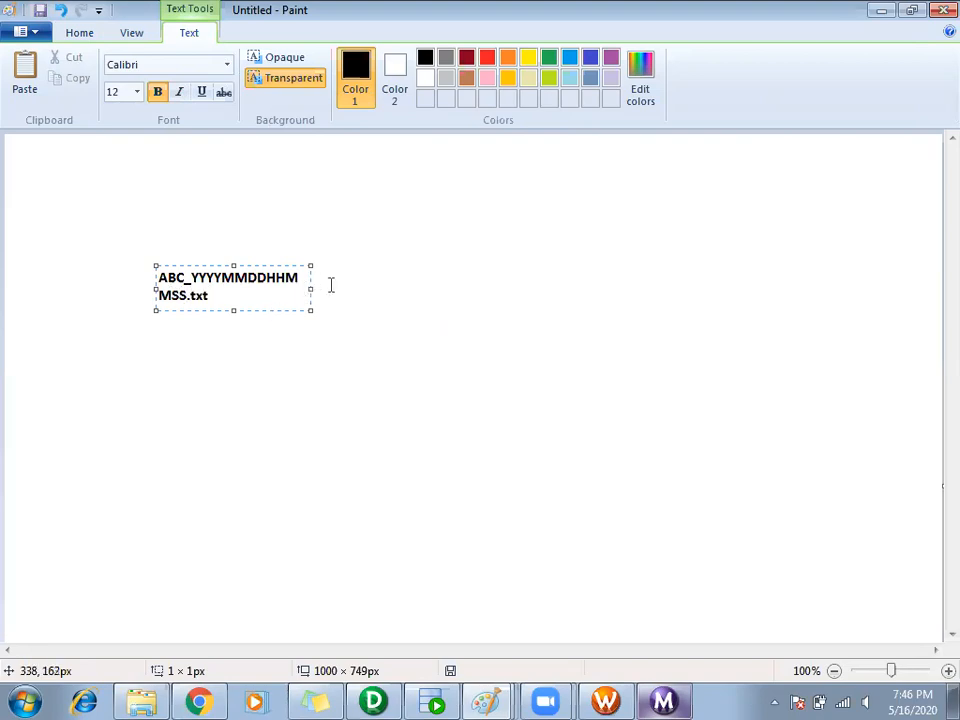
{"action": "left_click_drag", "start_coordinate": [311, 287], "coordinate": [394, 259]}
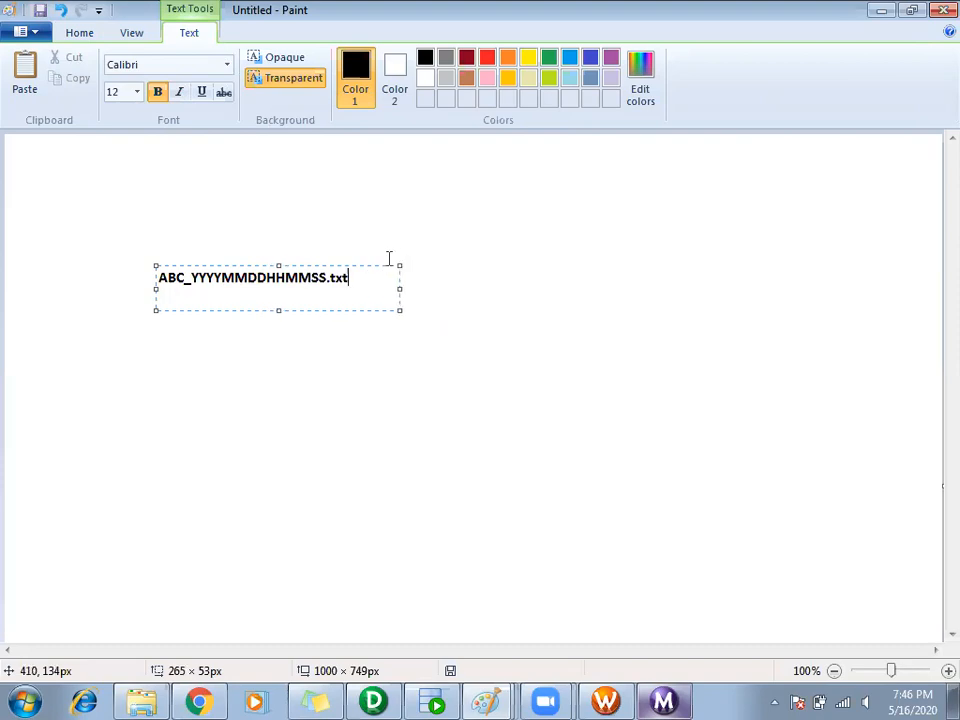
{"action": "left_click", "coordinate": [330, 362]}
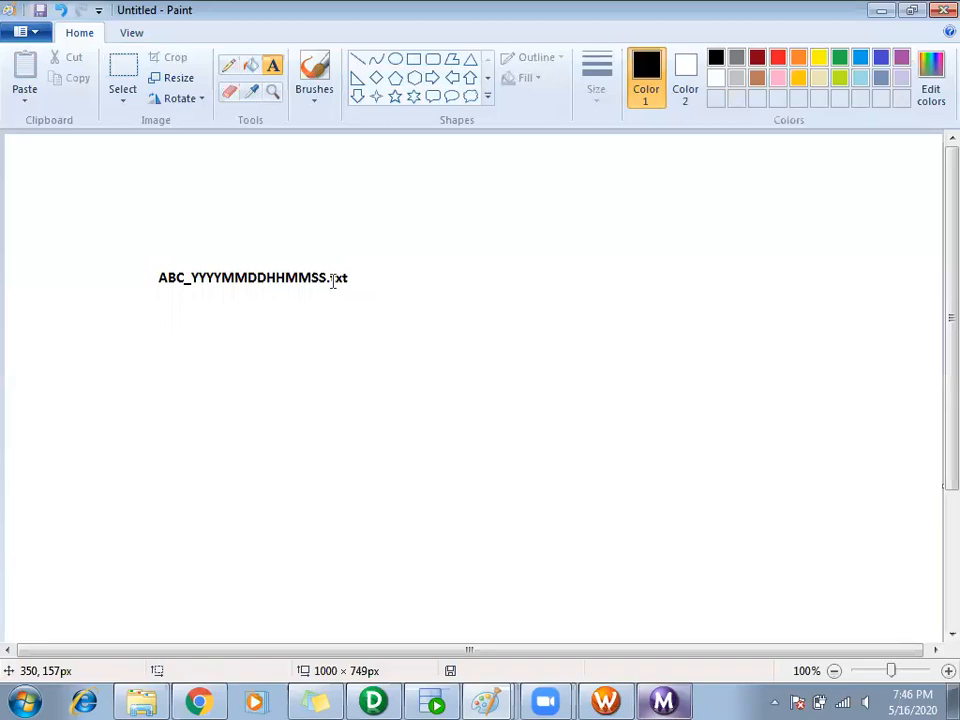
In Workflow Manager, examine the SQ_emp_data file reader properties of s_m_LoadEmpDataFFToTarget, especially the source filename, and compare it with the Paint note
{"action": "left_click", "coordinate": [605, 701]}
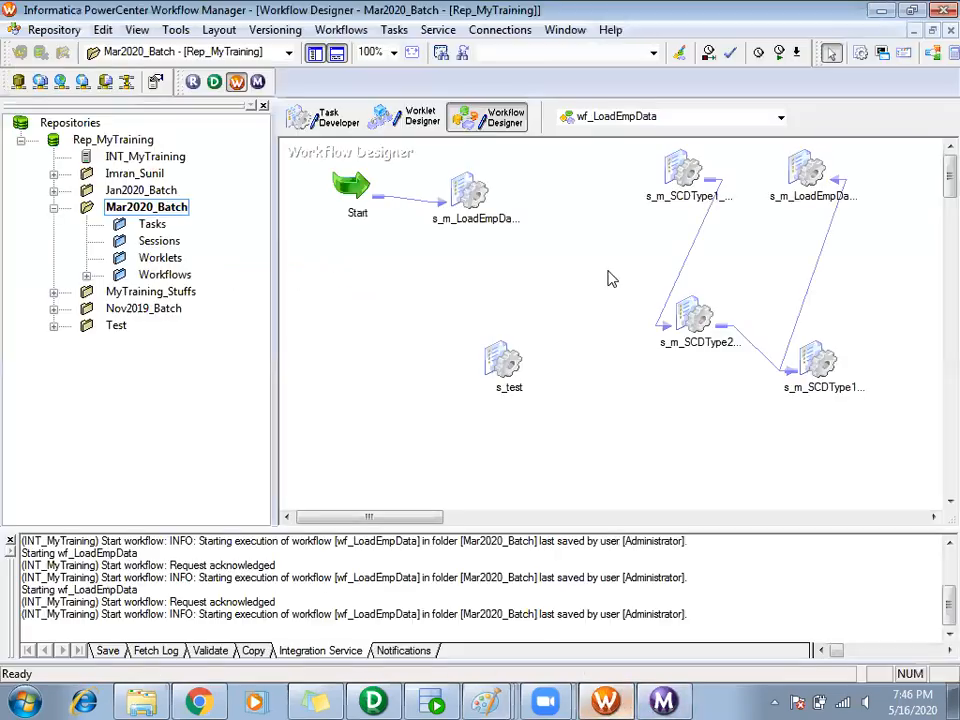
{"action": "double_click", "coordinate": [469, 190]}
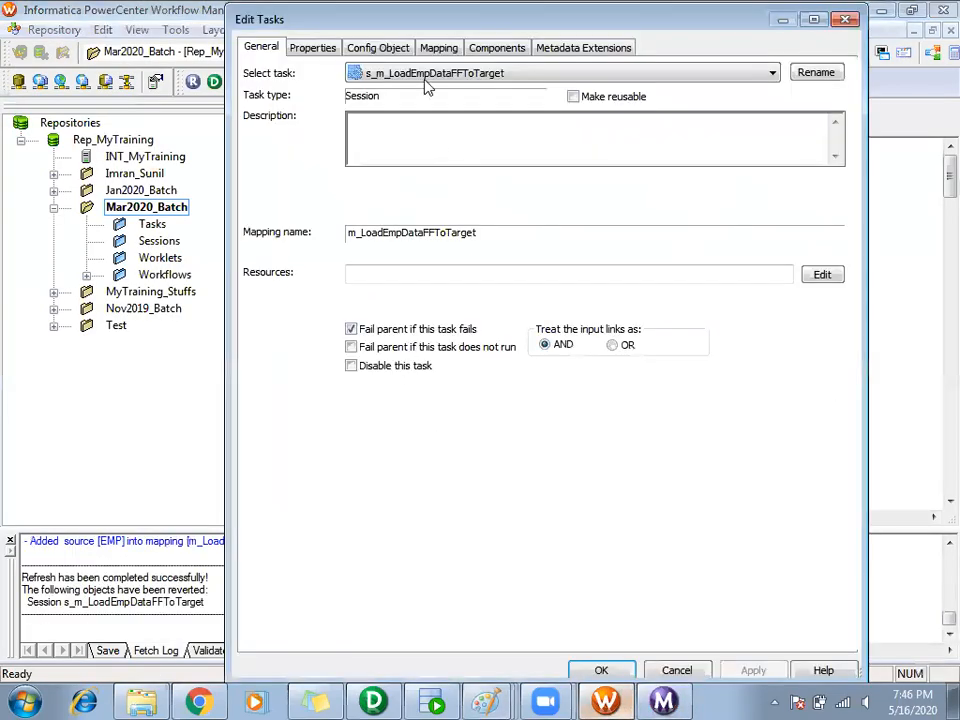
{"action": "left_click", "coordinate": [437, 48]}
{"action": "left_click", "coordinate": [334, 195]}
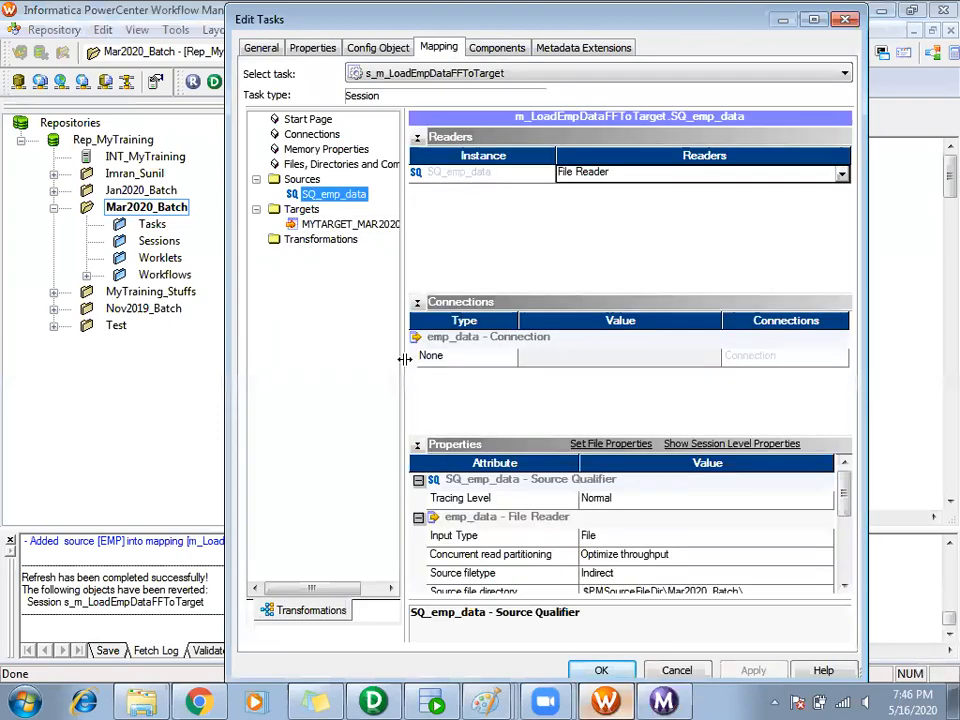
{"action": "left_click", "coordinate": [416, 302]}
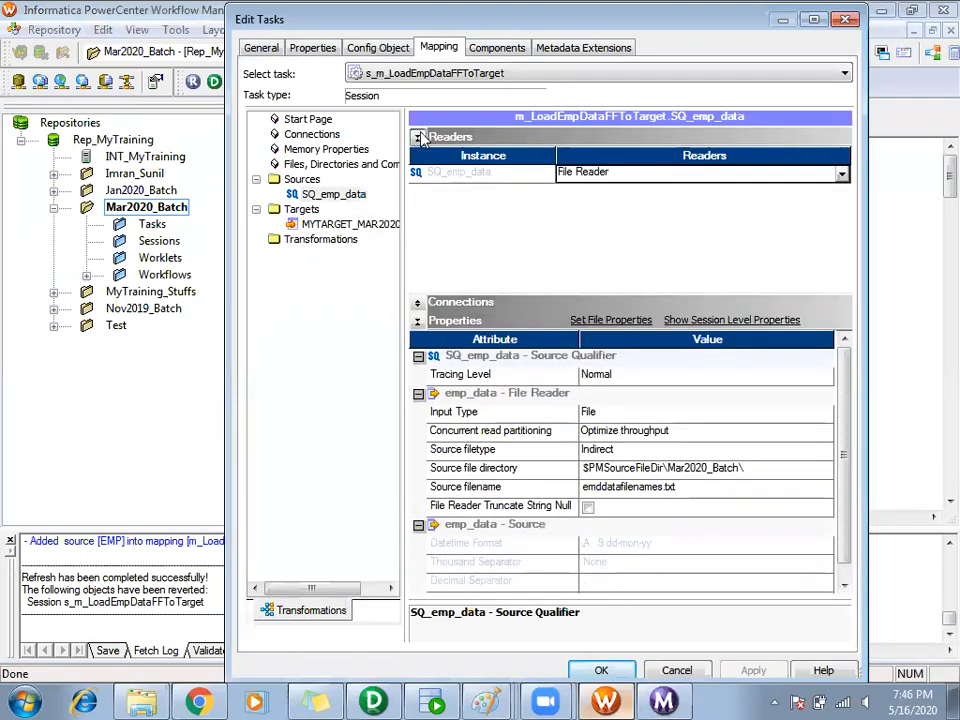
{"action": "left_click", "coordinate": [417, 137]}
{"action": "left_click", "coordinate": [709, 326]}
{"action": "left_click", "coordinate": [677, 339]}
{"action": "left_click_drag", "start_coordinate": [677, 339], "coordinate": [486, 341]}
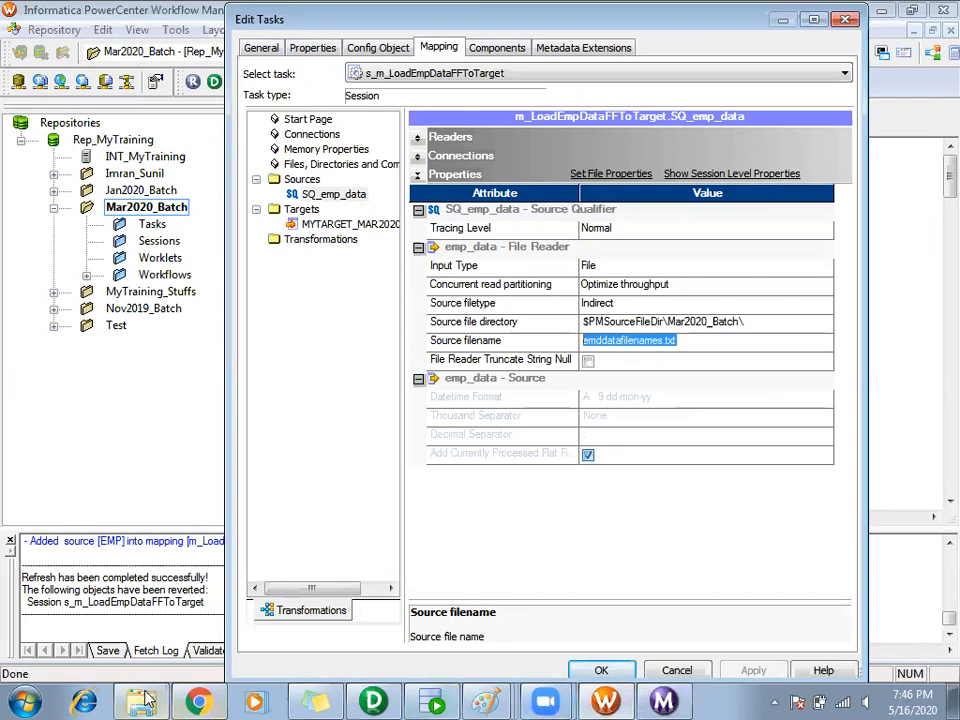
{"action": "mouse_move", "coordinate": [463, 688]}
{"action": "left_click", "coordinate": [455, 659]}
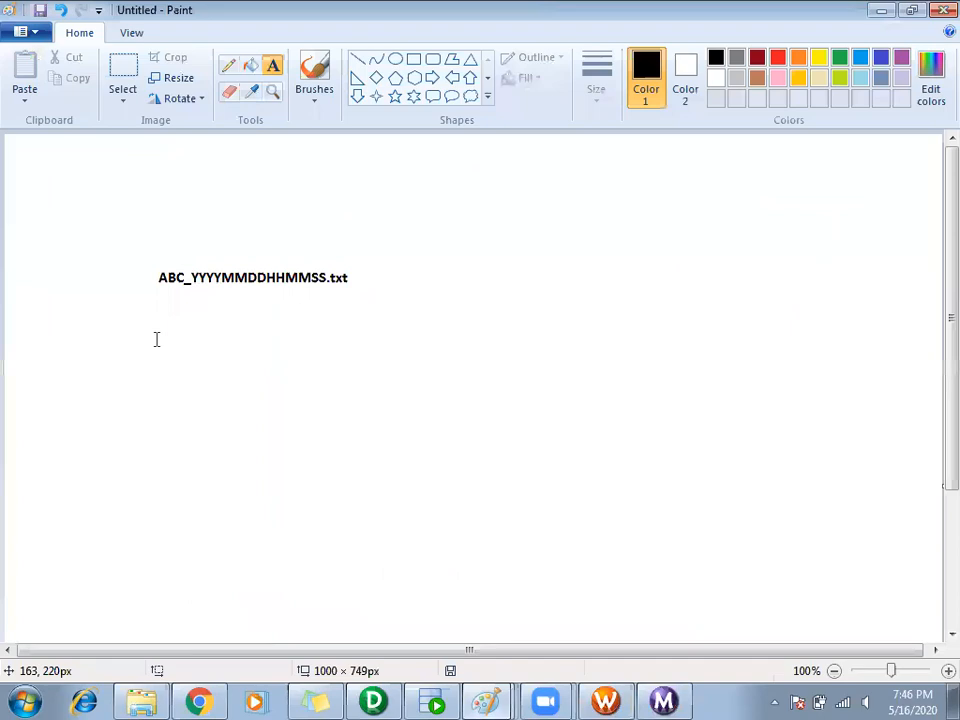
Back in Workflow Manager, close the session's settings and move the s_m_LoadEmpDataFFToTarget task slightly up and away from Start
{"action": "left_click", "coordinate": [605, 700]}
{"action": "left_click", "coordinate": [628, 672]}
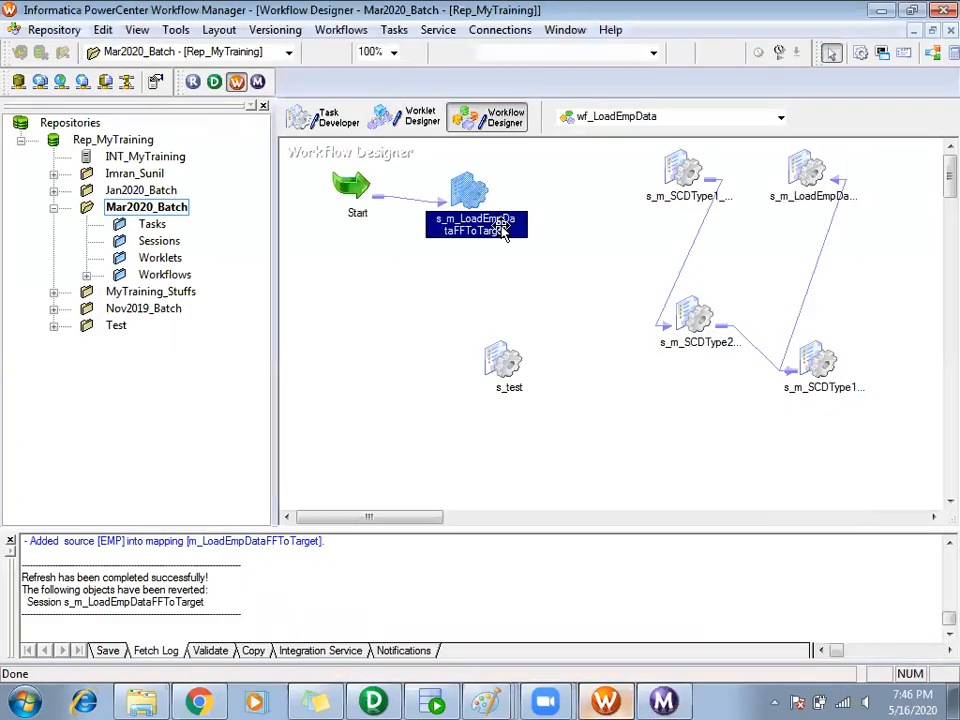
{"action": "left_click_drag", "start_coordinate": [508, 218], "coordinate": [542, 203]}
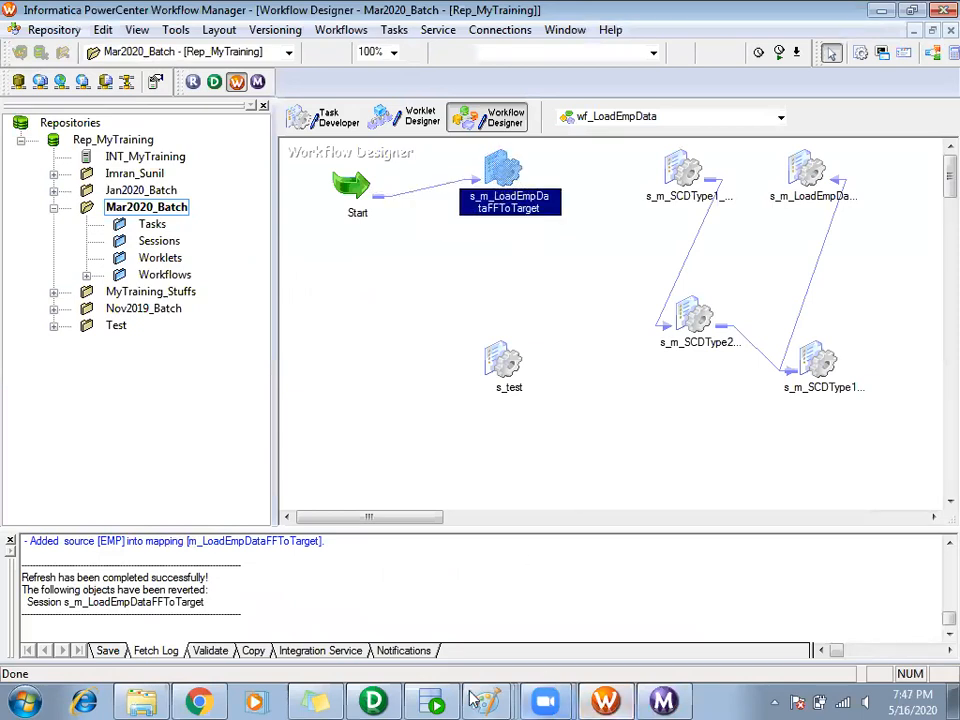
Return to Paint and handwrite "UNIX S" above the file name pattern with a thicker Pencil line
{"action": "mouse_move", "coordinate": [485, 700]}
{"action": "left_click", "coordinate": [455, 659]}
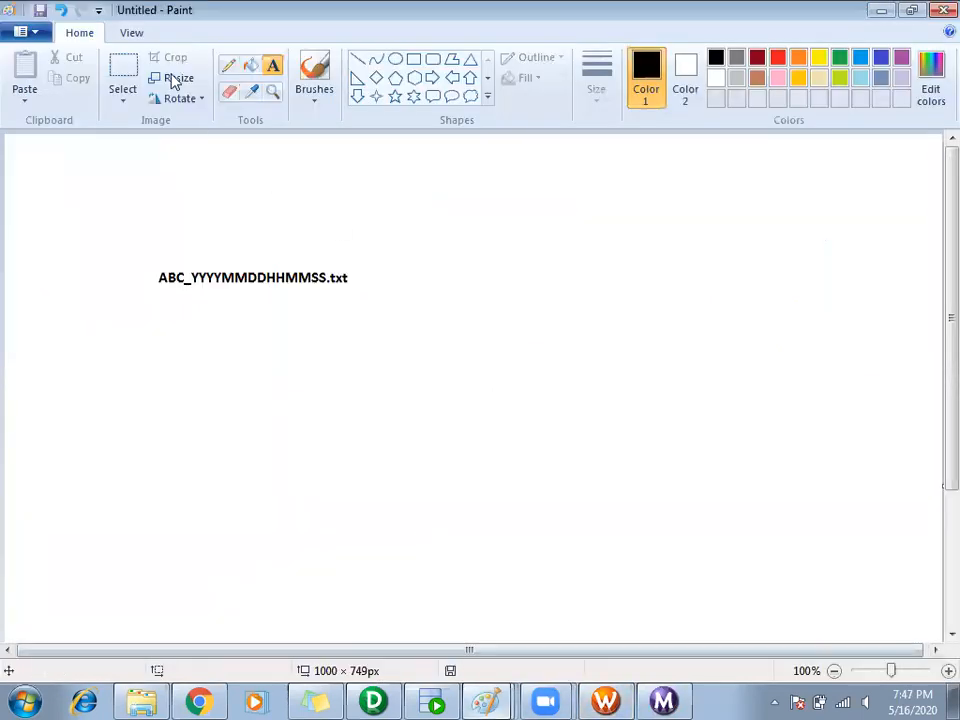
{"action": "left_click", "coordinate": [229, 68]}
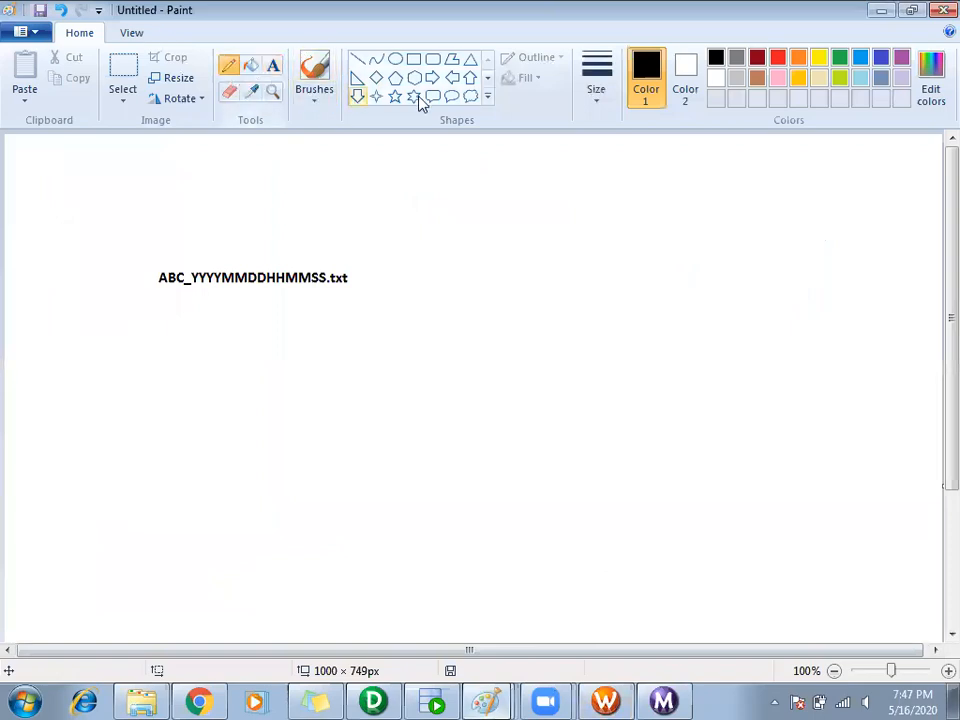
{"action": "left_click", "coordinate": [596, 85]}
{"action": "left_click", "coordinate": [593, 200]}
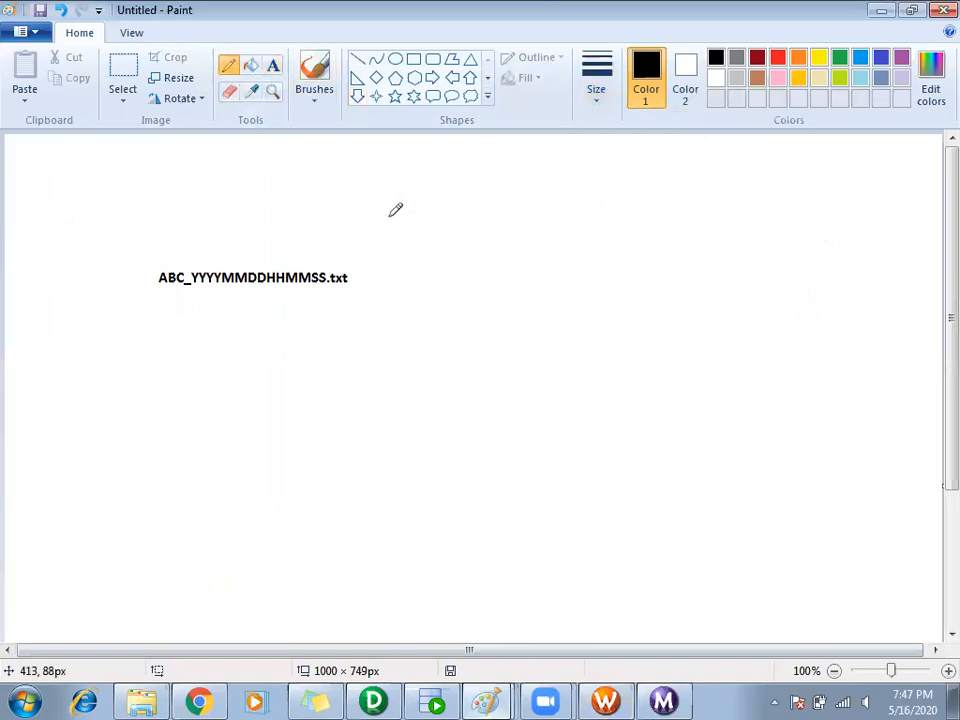
{"action": "mouse_move", "coordinate": [411, 203]}
{"action": "left_mouse_down"}
{"action": "mouse_move", "coordinate": [419, 229]}
{"action": "mouse_move", "coordinate": [428, 201]}
{"action": "mouse_move", "coordinate": [436, 206]}
{"action": "mouse_move", "coordinate": [437, 230]}
{"action": "mouse_move", "coordinate": [455, 196]}
{"action": "mouse_move", "coordinate": [493, 198]}
{"action": "mouse_move", "coordinate": [498, 233]}
{"action": "mouse_move", "coordinate": [519, 233]}
{"action": "left_mouse_up"}
{"action": "mouse_move", "coordinate": [534, 190]}
{"action": "left_mouse_down"}
{"action": "mouse_move", "coordinate": [523, 237]}
{"action": "mouse_move", "coordinate": [548, 237]}
{"action": "left_mouse_up"}
{"action": "left_click_drag", "start_coordinate": [620, 184], "coordinate": [596, 244]}
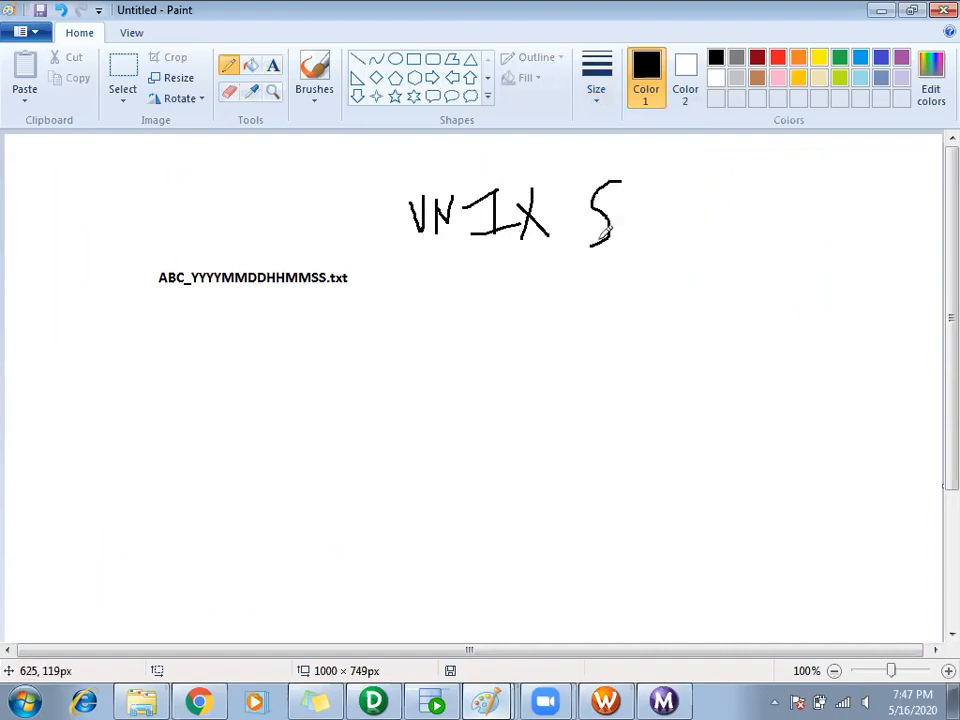
{"action": "left_click_drag", "start_coordinate": [636, 211], "coordinate": [596, 244]}
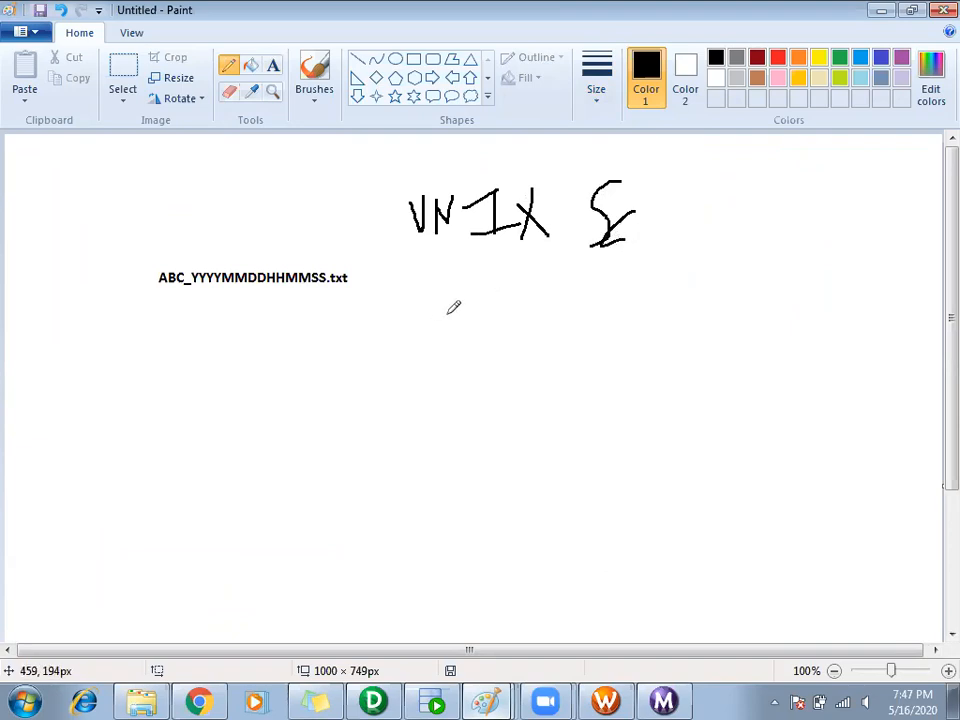
Draw a curved arrow from below the UNIX note to the file name pattern and bracket the pattern's left and lower sides
{"action": "mouse_move", "coordinate": [479, 283]}
{"action": "left_mouse_down"}
{"action": "mouse_move", "coordinate": [479, 313]}
{"action": "mouse_move", "coordinate": [340, 326]}
{"action": "mouse_move", "coordinate": [330, 292]}
{"action": "mouse_move", "coordinate": [317, 346]}
{"action": "mouse_move", "coordinate": [323, 292]}
{"action": "left_mouse_up"}
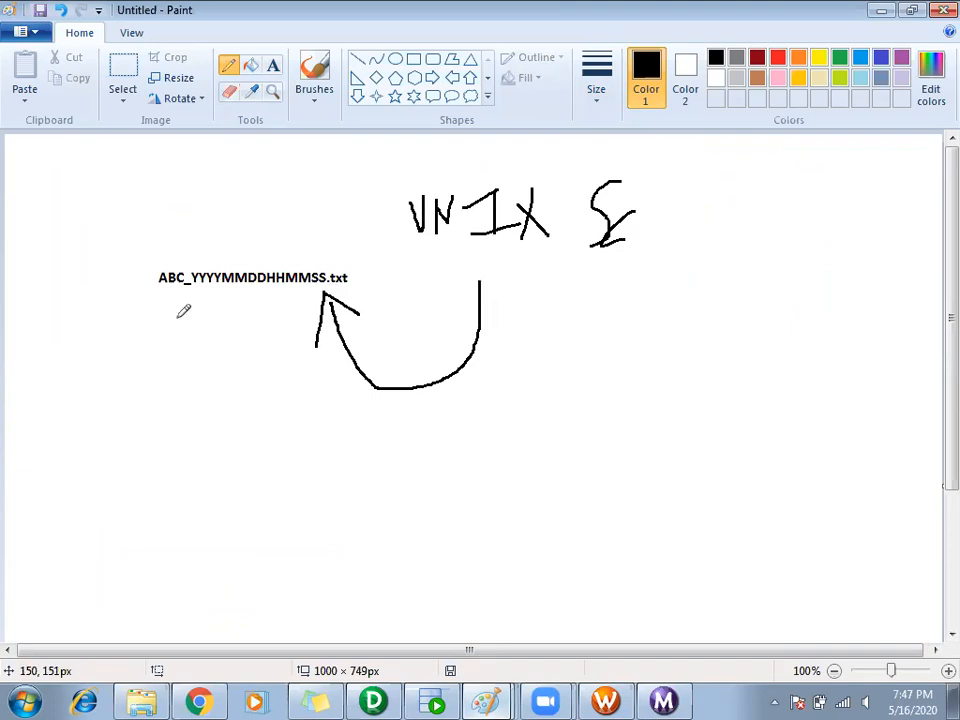
{"action": "left_click_drag", "start_coordinate": [148, 266], "coordinate": [350, 331]}
Handwrite the wildcard file pattern ABC_YYYYMMDD* below the drawn arrow
{"action": "mouse_move", "coordinate": [151, 441]}
{"action": "left_mouse_down"}
{"action": "mouse_move", "coordinate": [151, 478]}
{"action": "mouse_move", "coordinate": [161, 473]}
{"action": "mouse_move", "coordinate": [164, 482]}
{"action": "mouse_move", "coordinate": [167, 474]}
{"action": "mouse_move", "coordinate": [174, 482]}
{"action": "mouse_move", "coordinate": [182, 449]}
{"action": "mouse_move", "coordinate": [192, 482]}
{"action": "mouse_move", "coordinate": [177, 498]}
{"action": "left_mouse_up"}
{"action": "mouse_move", "coordinate": [213, 443]}
{"action": "left_mouse_down"}
{"action": "mouse_move", "coordinate": [204, 453]}
{"action": "mouse_move", "coordinate": [215, 486]}
{"action": "mouse_move", "coordinate": [250, 480]}
{"action": "mouse_move", "coordinate": [268, 428]}
{"action": "mouse_move", "coordinate": [263, 458]}
{"action": "left_mouse_up"}
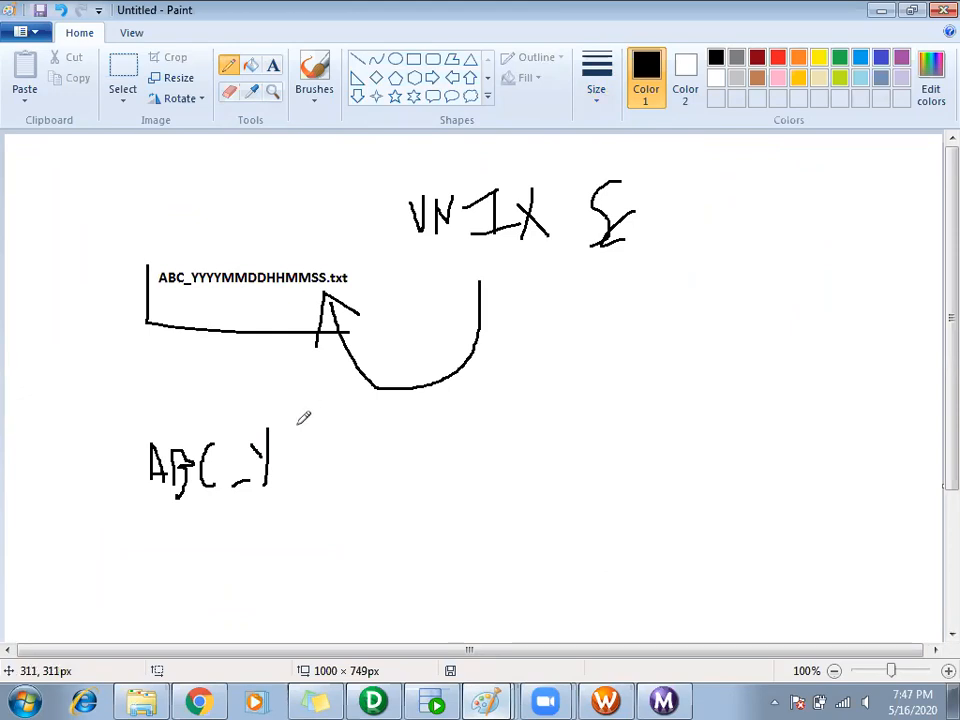
{"action": "left_click_drag", "start_coordinate": [298, 424], "coordinate": [285, 475]}
{"action": "mouse_move", "coordinate": [279, 415]}
{"action": "left_mouse_down"}
{"action": "mouse_move", "coordinate": [288, 455]}
{"action": "mouse_move", "coordinate": [314, 482]}
{"action": "left_mouse_up"}
{"action": "mouse_move", "coordinate": [300, 436]}
{"action": "left_mouse_down"}
{"action": "mouse_move", "coordinate": [331, 479]}
{"action": "mouse_move", "coordinate": [350, 433]}
{"action": "mouse_move", "coordinate": [381, 493]}
{"action": "left_mouse_up"}
{"action": "mouse_move", "coordinate": [387, 437]}
{"action": "left_mouse_down"}
{"action": "mouse_move", "coordinate": [389, 471]}
{"action": "mouse_move", "coordinate": [400, 451]}
{"action": "mouse_move", "coordinate": [416, 492]}
{"action": "left_mouse_up"}
{"action": "left_click_drag", "start_coordinate": [427, 437], "coordinate": [425, 489]}
{"action": "mouse_move", "coordinate": [480, 433]}
{"action": "left_mouse_down"}
{"action": "mouse_move", "coordinate": [482, 487]}
{"action": "mouse_move", "coordinate": [508, 440]}
{"action": "mouse_move", "coordinate": [482, 487]}
{"action": "mouse_move", "coordinate": [538, 424]}
{"action": "mouse_move", "coordinate": [530, 468]}
{"action": "mouse_move", "coordinate": [532, 448]}
{"action": "left_mouse_up"}
{"action": "left_click", "coordinate": [537, 423]}
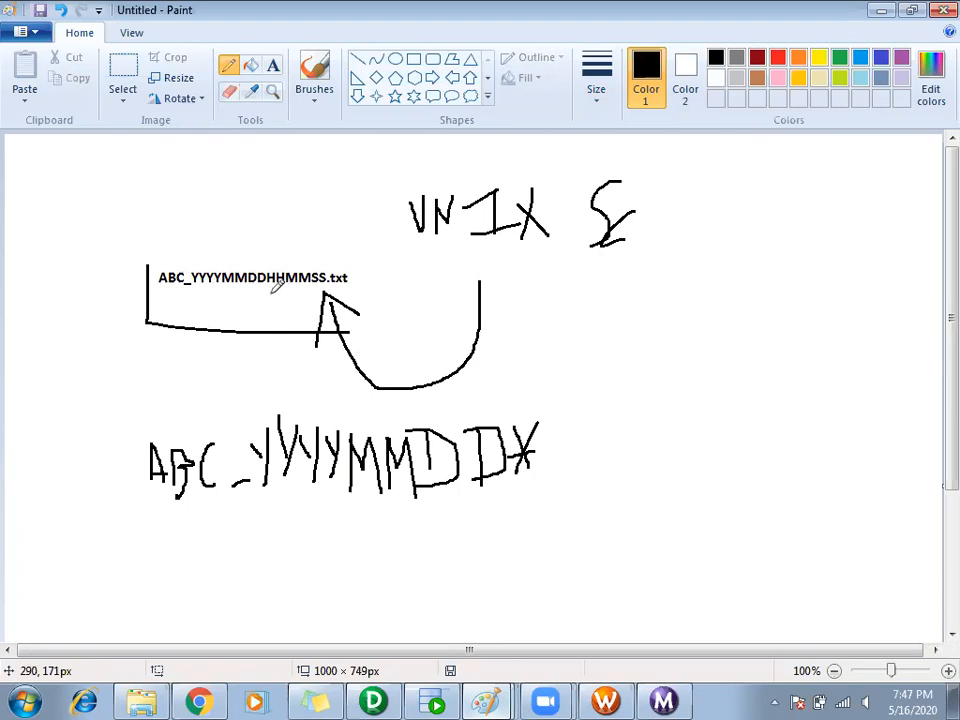
Underline the HHMMSS.txt part of the file name pattern and redraw the asterisk of the handwritten wildcard more boldly
{"action": "left_click_drag", "start_coordinate": [268, 290], "coordinate": [361, 290]}
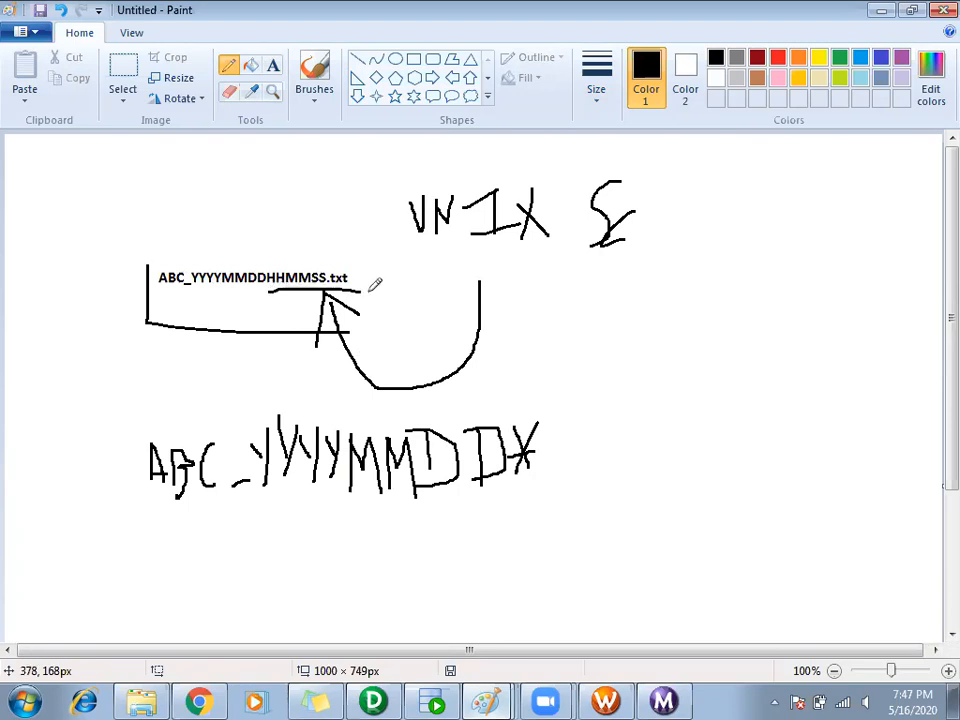
{"action": "left_click_drag", "start_coordinate": [537, 425], "coordinate": [517, 478]}
{"action": "mouse_move", "coordinate": [516, 430]}
{"action": "left_mouse_down"}
{"action": "mouse_move", "coordinate": [540, 493]}
{"action": "mouse_move", "coordinate": [529, 454]}
{"action": "mouse_move", "coordinate": [544, 453]}
{"action": "left_mouse_up"}
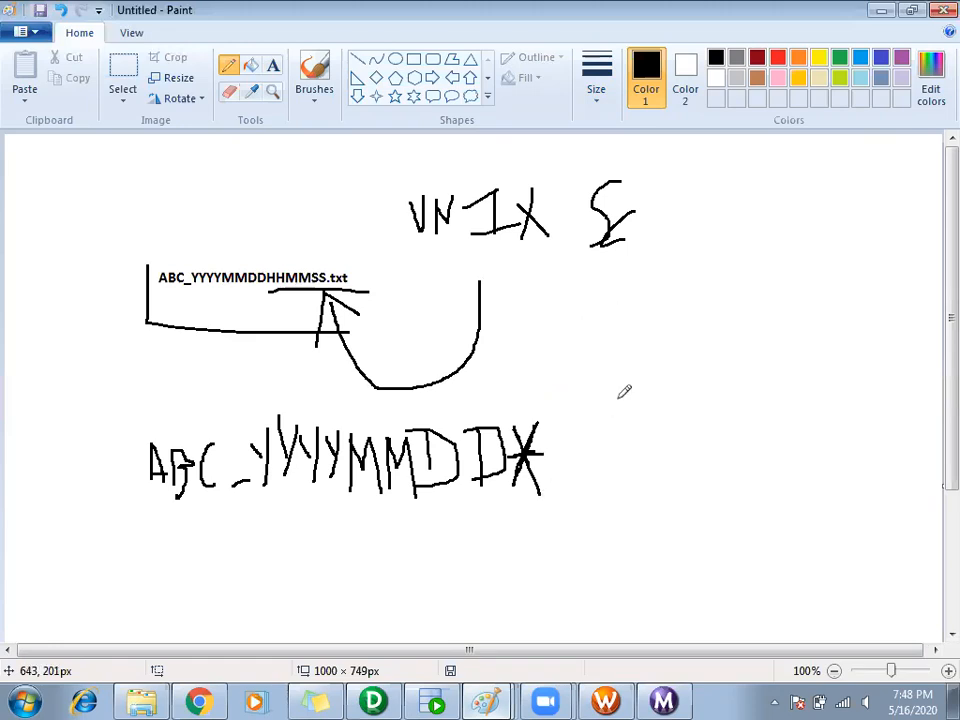
Switch to the Mar2020_Batch source folder and open emddatafilenames.txt to review the listed employee CSV file names
{"action": "left_click", "coordinate": [141, 702]}
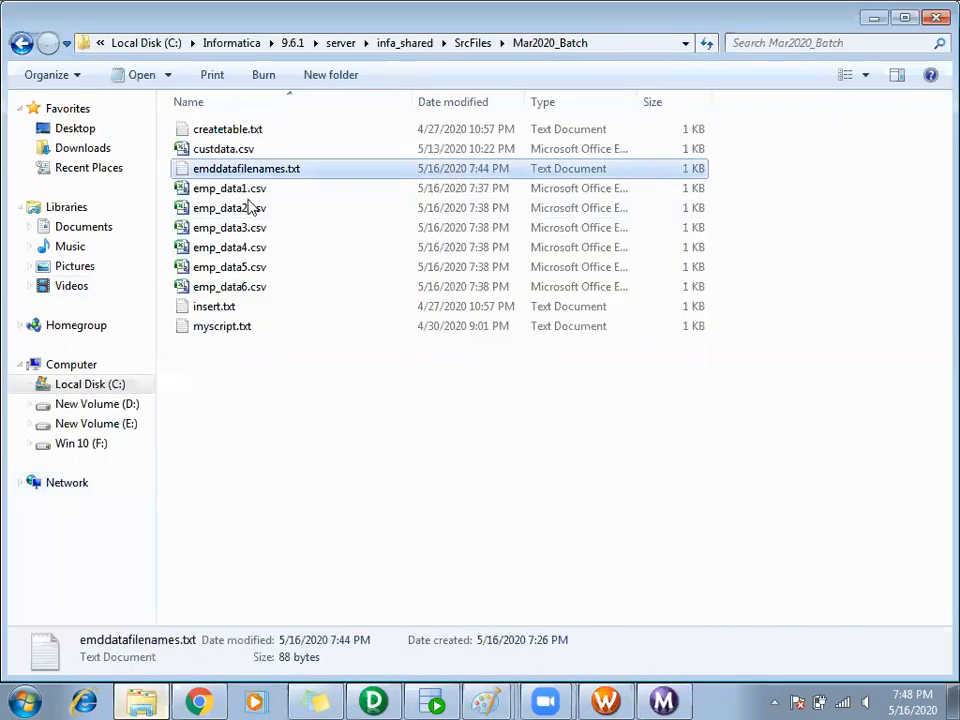
{"action": "key", "text": "Return"}
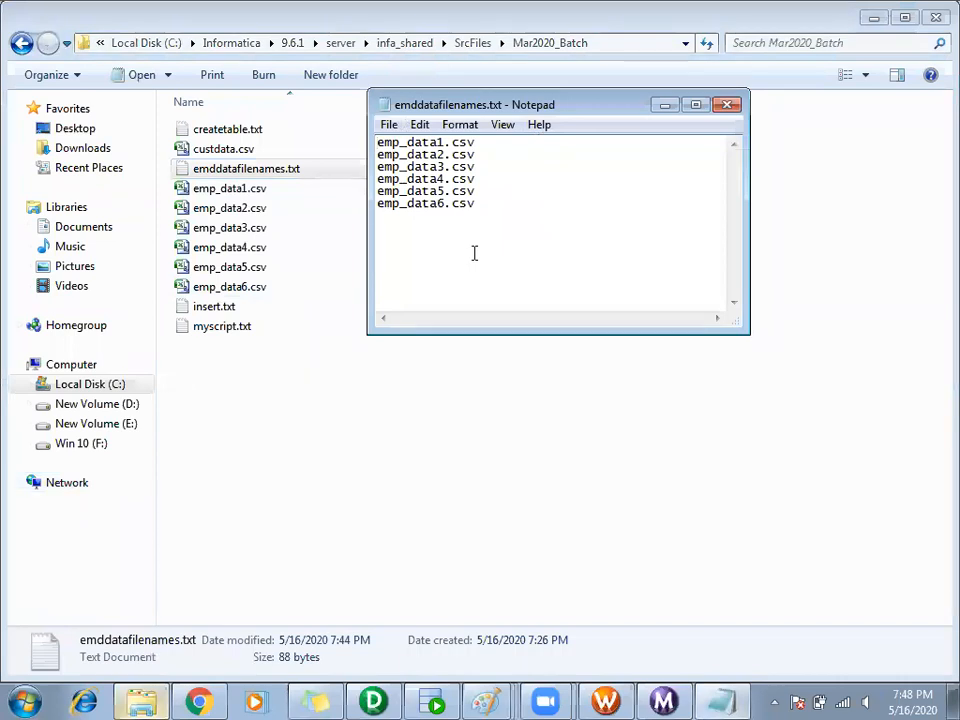
In Workflow Manager, view the MYTARGET_MAR2020 mapping properties of session s_m_LoadEmpDataFFToTarget, collapsing its Connections and Writers sections
{"action": "left_click", "coordinate": [605, 702]}
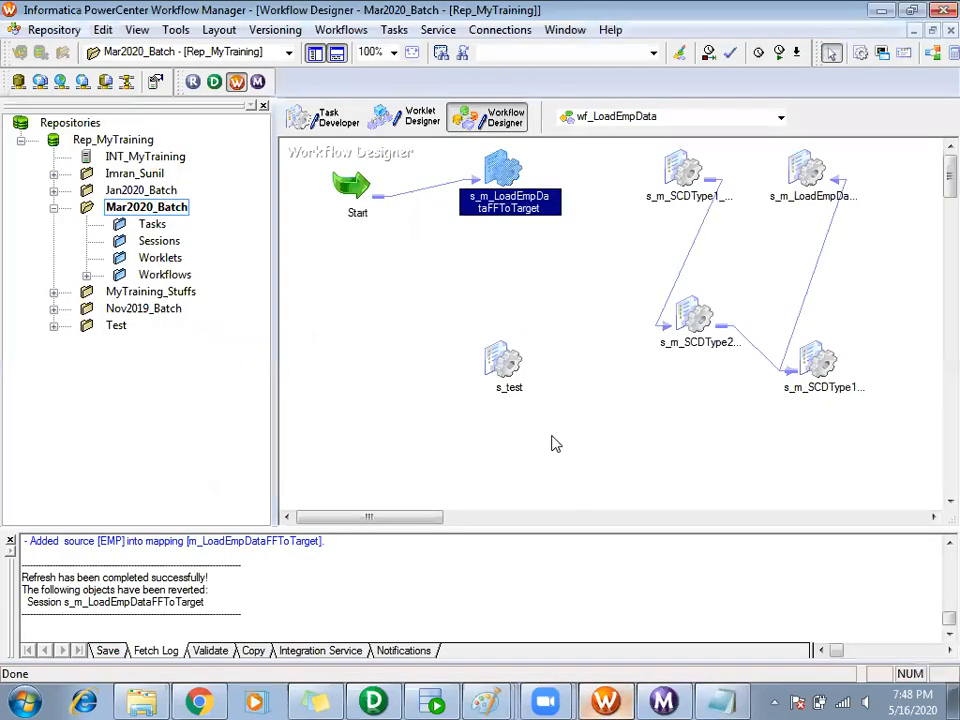
{"action": "double_click", "coordinate": [515, 195]}
{"action": "left_click", "coordinate": [438, 47]}
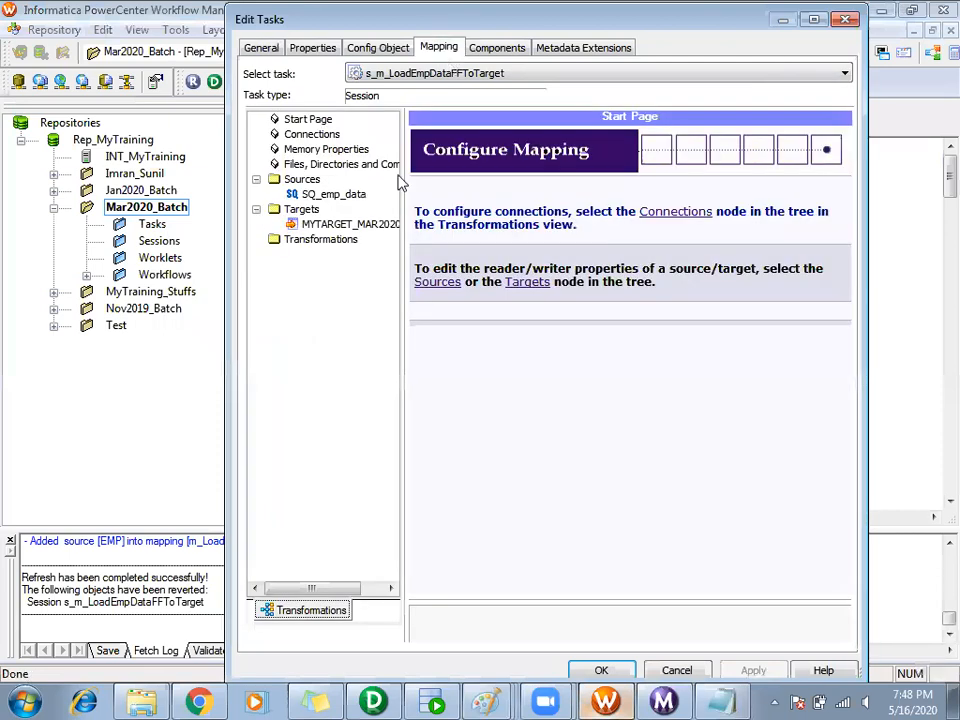
{"action": "left_click", "coordinate": [342, 224]}
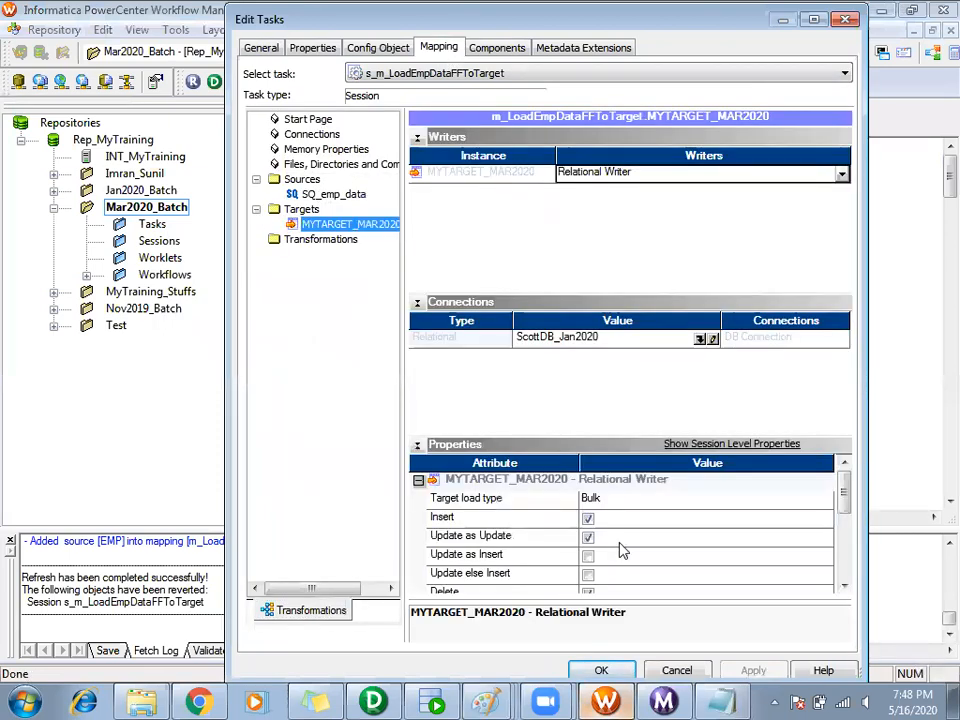
{"action": "left_click", "coordinate": [417, 302]}
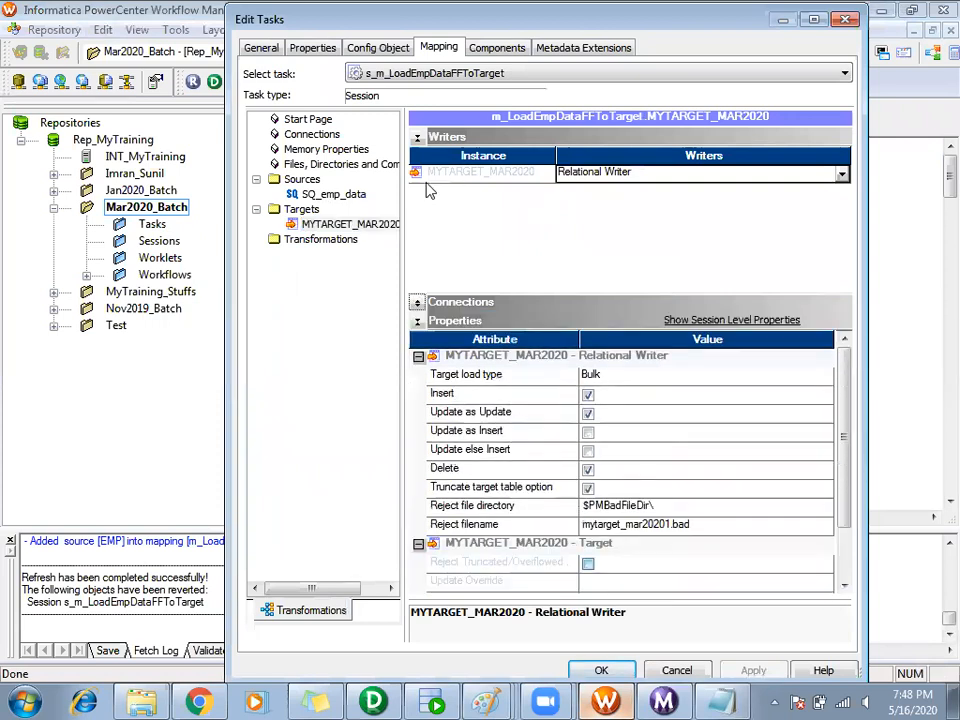
{"action": "left_click", "coordinate": [418, 137]}
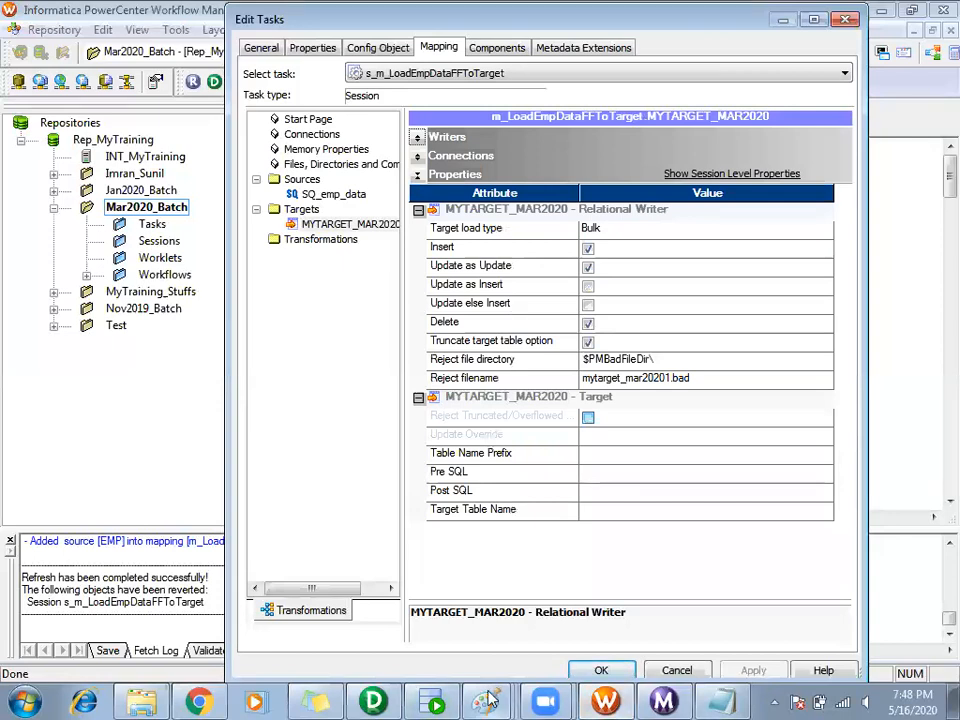
Return to the Paint drawing, outline the ABC_YYYYMMDDHHMMSS.txt file name twice and draw a long line under the handwritten wildcard
{"action": "mouse_move", "coordinate": [488, 700]}
{"action": "left_click", "coordinate": [455, 659]}
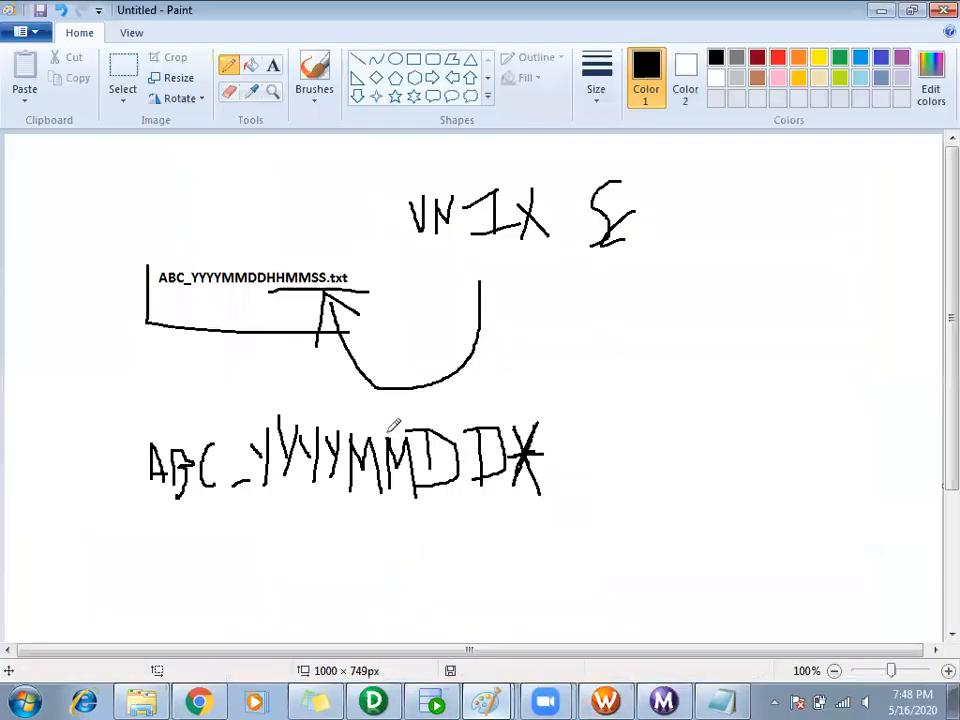
{"action": "mouse_move", "coordinate": [165, 243]}
{"action": "left_mouse_down"}
{"action": "mouse_move", "coordinate": [160, 262]}
{"action": "mouse_move", "coordinate": [372, 308]}
{"action": "mouse_move", "coordinate": [364, 221]}
{"action": "mouse_move", "coordinate": [155, 240]}
{"action": "left_mouse_up"}
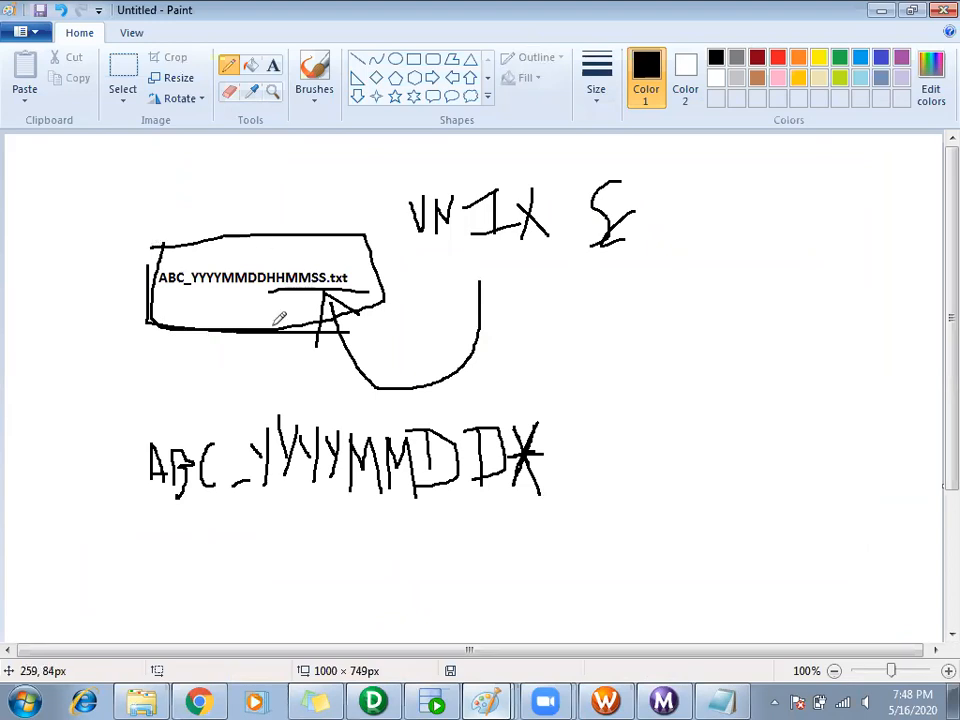
{"action": "mouse_move", "coordinate": [183, 248]}
{"action": "left_mouse_down"}
{"action": "mouse_move", "coordinate": [156, 258]}
{"action": "mouse_move", "coordinate": [134, 294]}
{"action": "left_mouse_up"}
{"action": "mouse_move", "coordinate": [97, 517]}
{"action": "left_mouse_down"}
{"action": "mouse_move", "coordinate": [364, 546]}
{"action": "mouse_move", "coordinate": [612, 538]}
{"action": "left_mouse_up"}
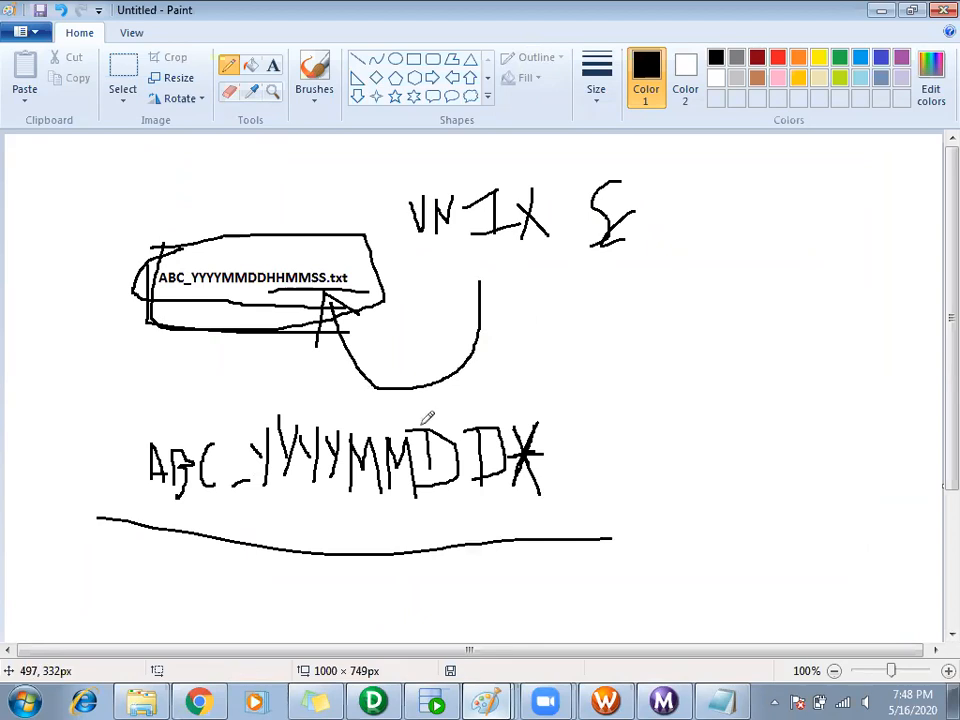
Draw repeated freehand outlines around the ABC_YYYYMM part of the handwritten wildcard pattern
{"action": "mouse_move", "coordinate": [420, 448]}
{"action": "left_mouse_down"}
{"action": "mouse_move", "coordinate": [416, 518]}
{"action": "mouse_move", "coordinate": [300, 523]}
{"action": "mouse_move", "coordinate": [102, 499]}
{"action": "mouse_move", "coordinate": [106, 414]}
{"action": "mouse_move", "coordinate": [421, 426]}
{"action": "left_mouse_up"}
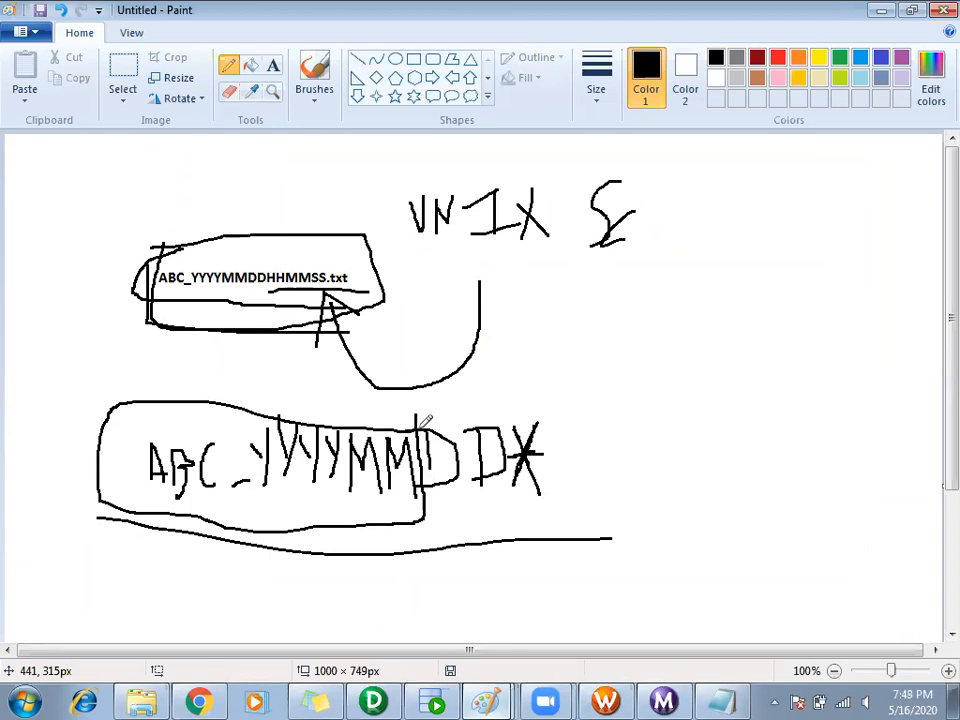
{"action": "mouse_move", "coordinate": [158, 430]}
{"action": "left_mouse_down"}
{"action": "mouse_move", "coordinate": [146, 490]}
{"action": "mouse_move", "coordinate": [421, 521]}
{"action": "left_mouse_up"}
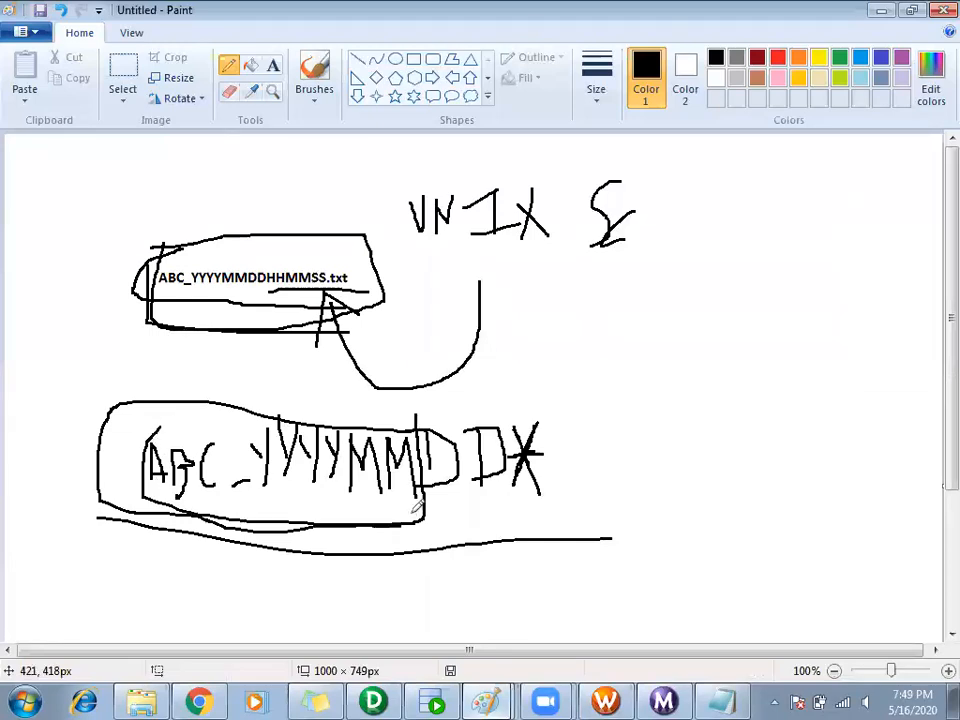
{"action": "mouse_move", "coordinate": [146, 422]}
{"action": "left_mouse_down"}
{"action": "mouse_move", "coordinate": [376, 426]}
{"action": "mouse_move", "coordinate": [433, 488]}
{"action": "left_mouse_up"}
Return to the session settings in Workflow Manager and examine the SQ_emp_data source file type, directory and file name
{"action": "left_click", "coordinate": [606, 700]}
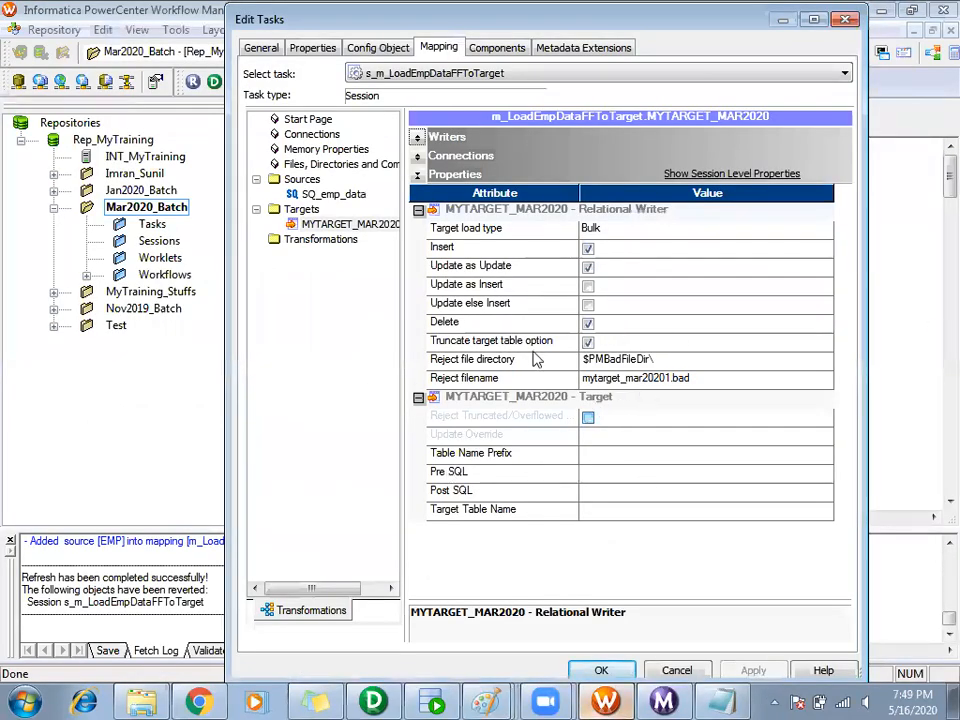
{"action": "left_click", "coordinate": [333, 194]}
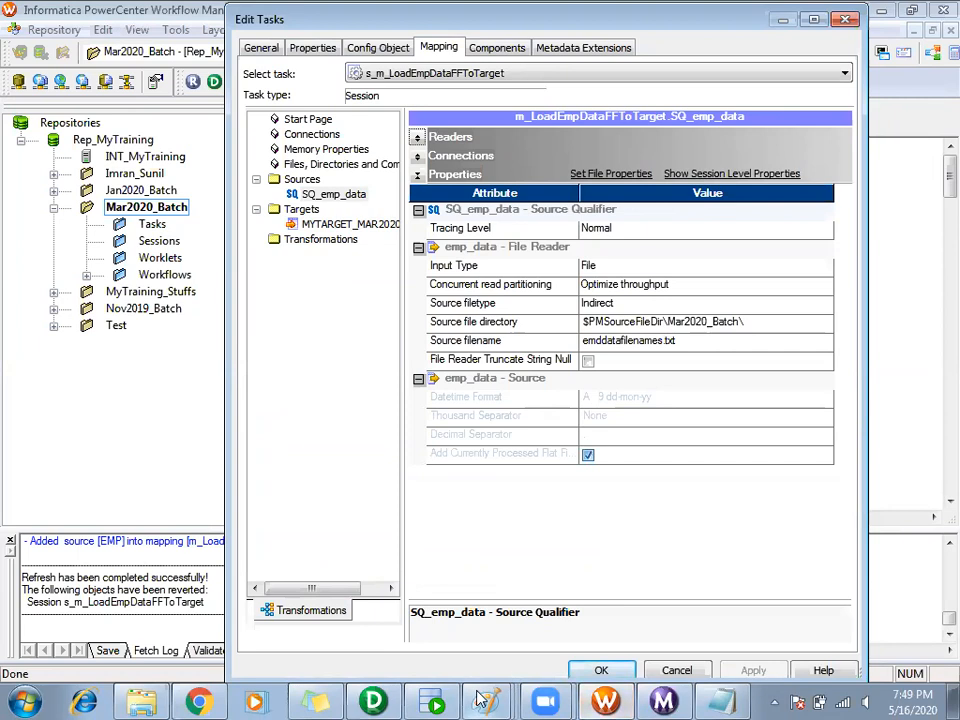
Switch back to the Paint drawing and underline the YYYYMMDDHHMMSS.txt part of the typed file name pattern
{"action": "mouse_move", "coordinate": [483, 700]}
{"action": "left_click", "coordinate": [425, 598]}
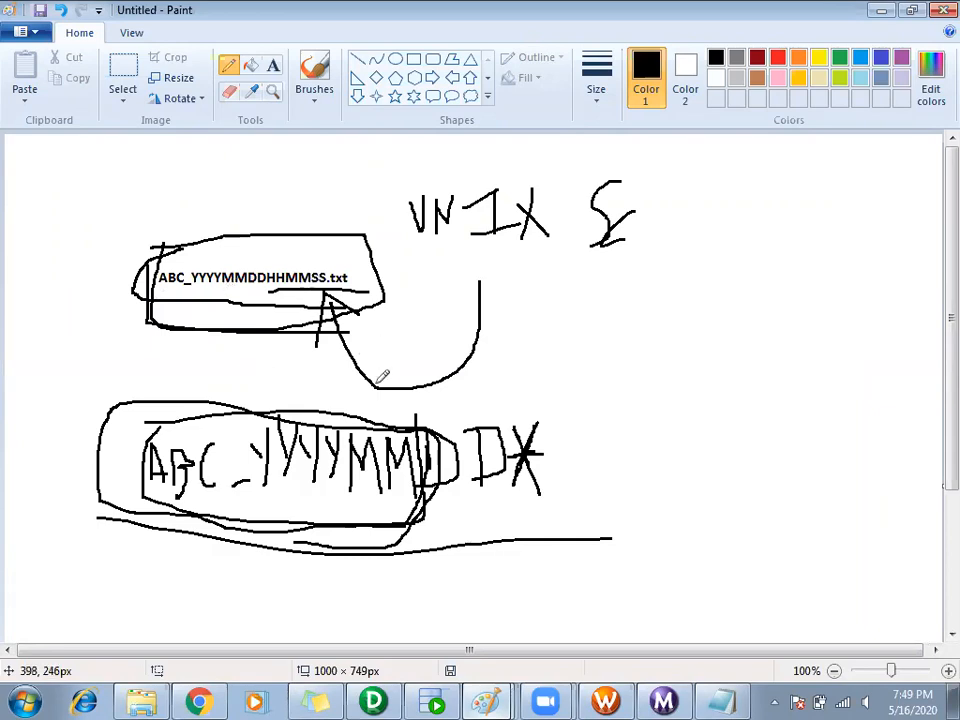
{"action": "left_click_drag", "start_coordinate": [192, 290], "coordinate": [349, 290]}
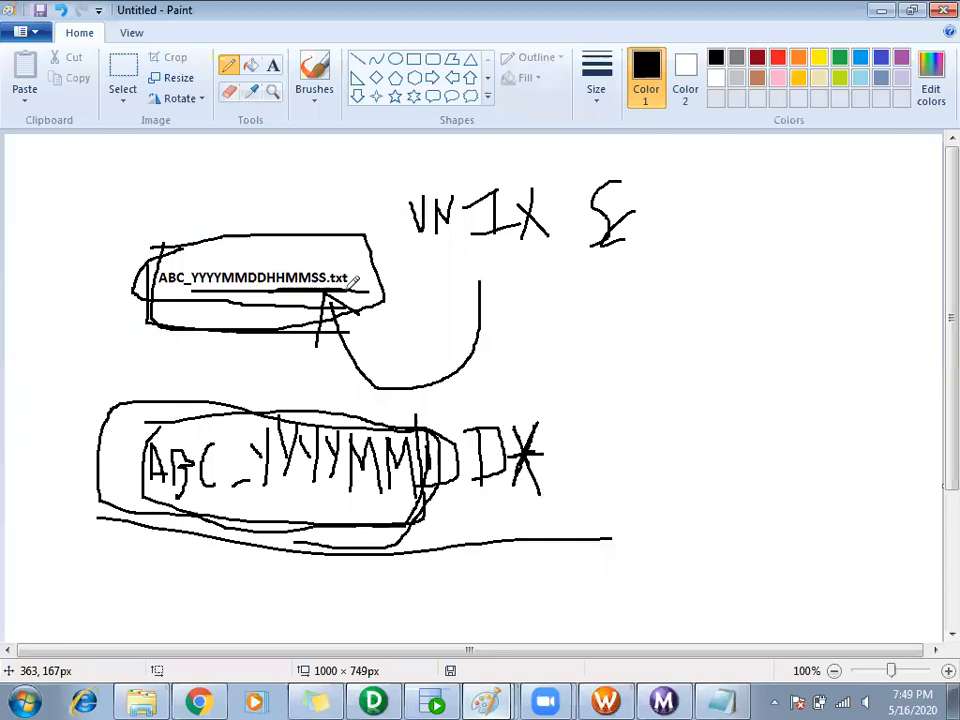
Look at the source files in the Mar2020_Batch folder and return to the annotated Paint drawing
{"action": "left_click", "coordinate": [141, 703]}
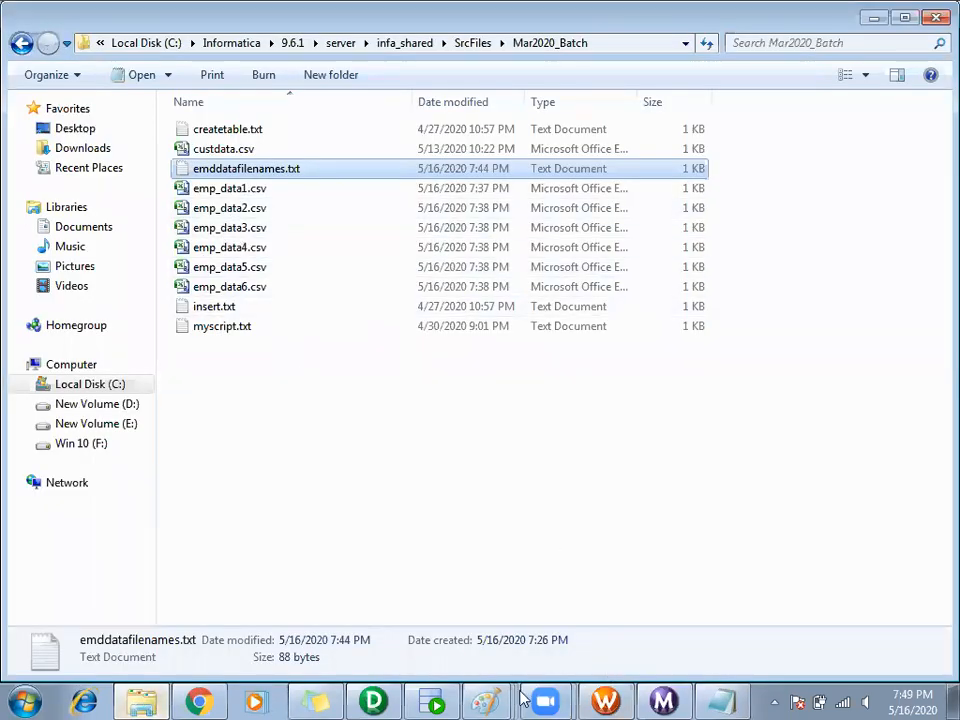
{"action": "left_click", "coordinate": [485, 703]}
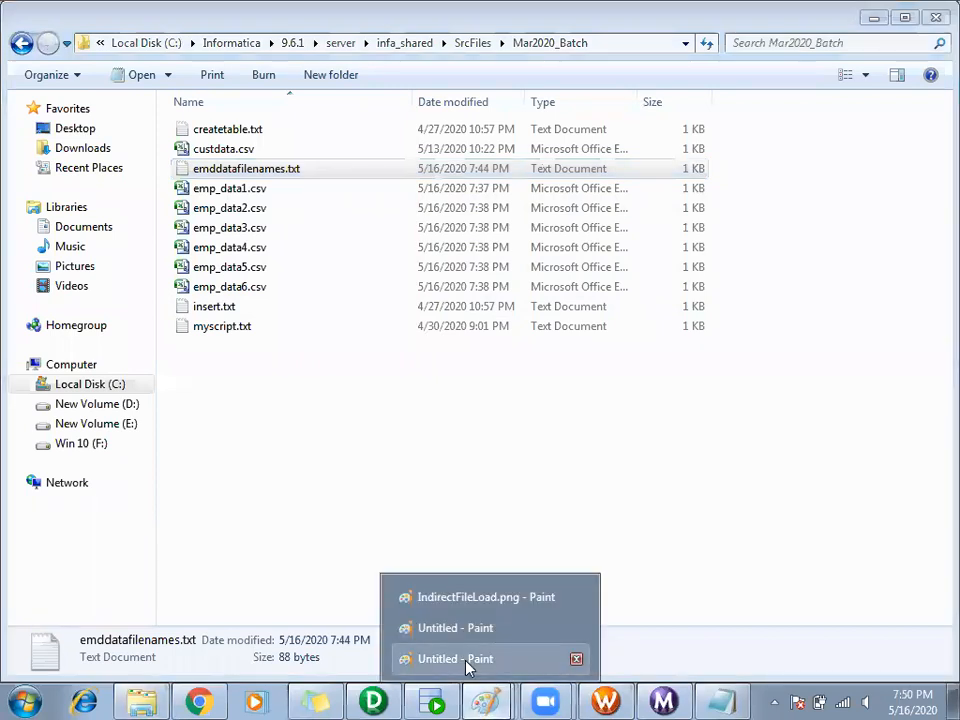
{"action": "left_click", "coordinate": [445, 659]}
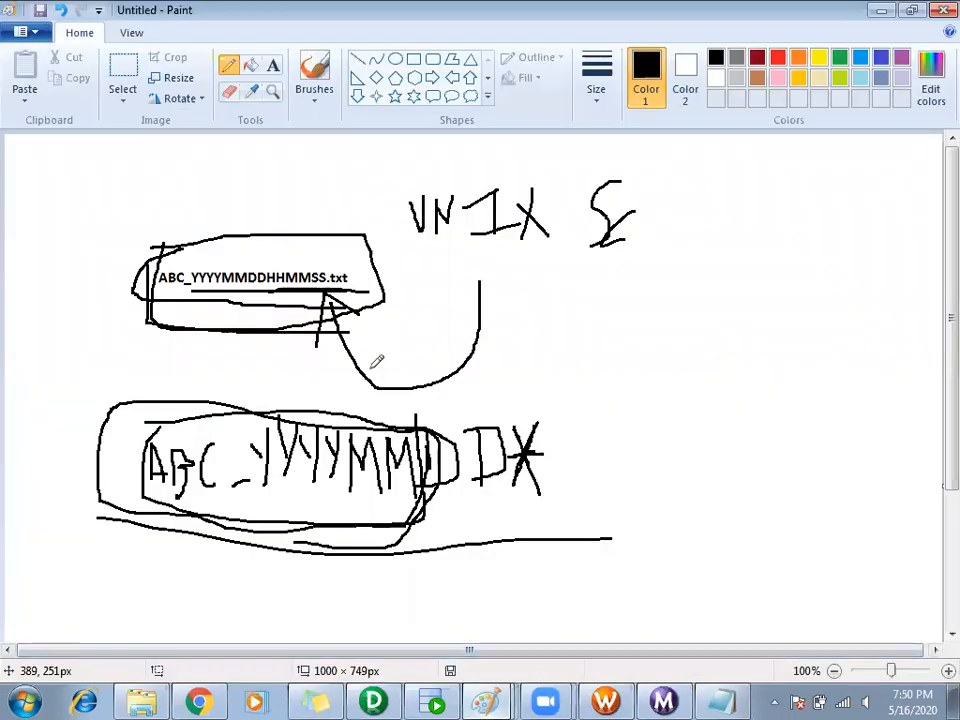